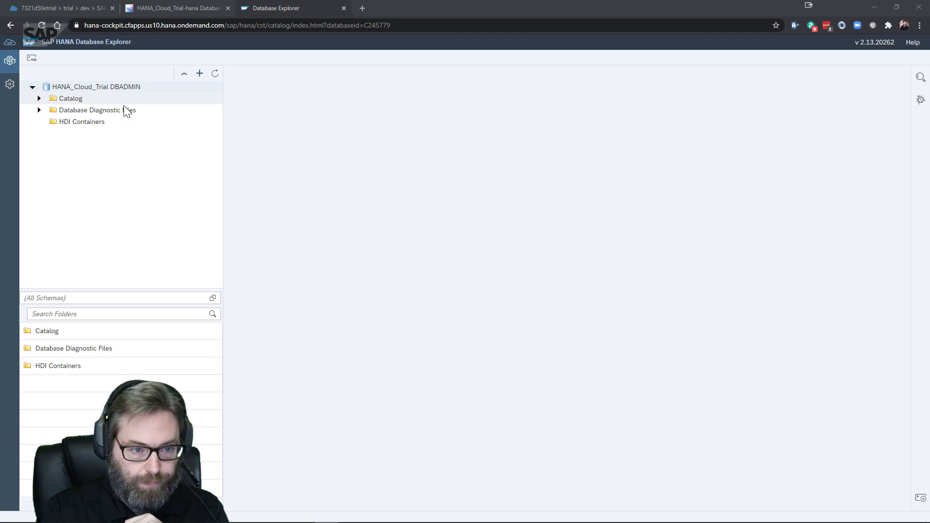
Expand the HANA_Cloud_Trial DBADMIN Catalog and list its schemas, including the HDI container schemas and BROKER
{"action": "mouse_move", "coordinate": [122, 87]}
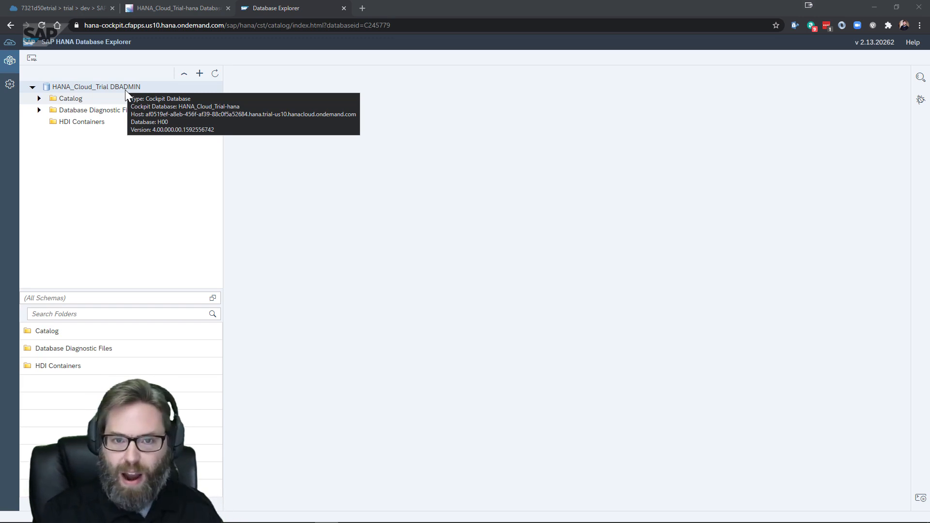
{"action": "left_click", "coordinate": [39, 98]}
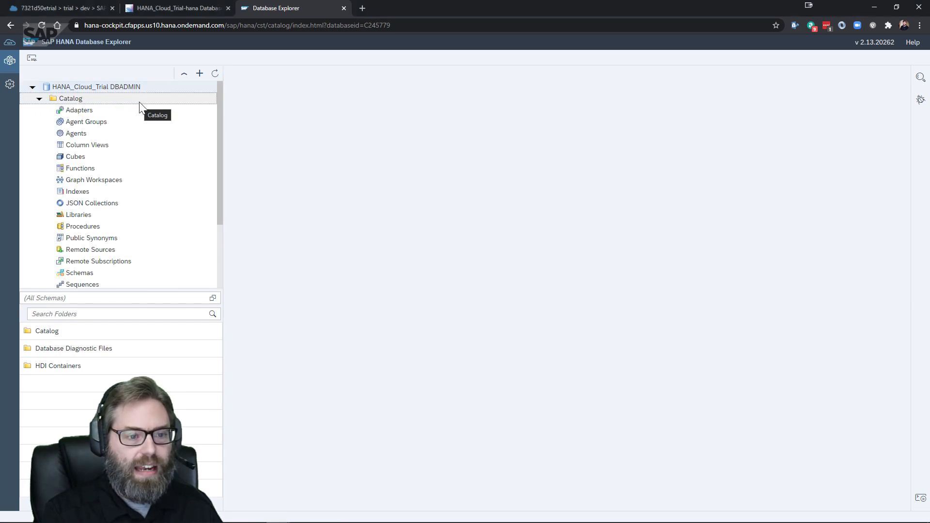
{"action": "scroll", "coordinate": [141, 114], "scroll_direction": "down", "scroll_amount": 2}
{"action": "scroll", "coordinate": [141, 114], "scroll_direction": "up", "scroll_amount": 2}
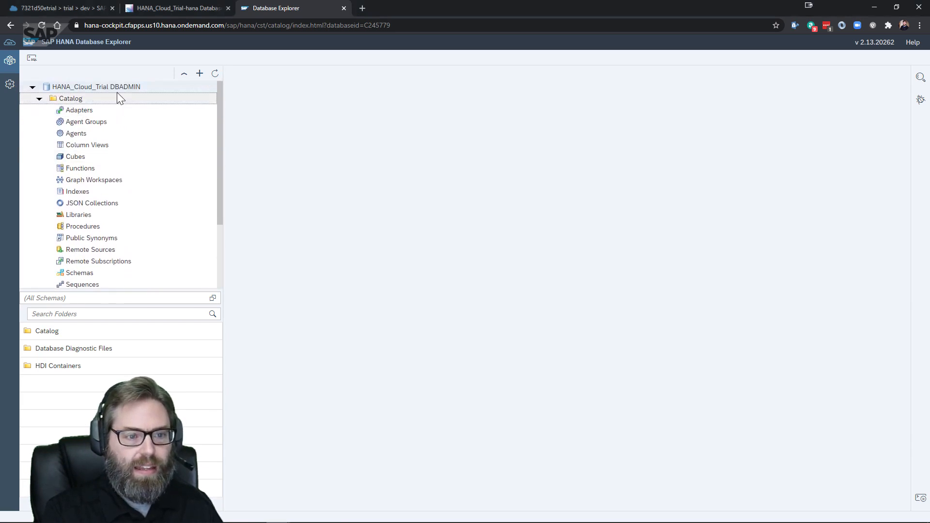
{"action": "scroll", "coordinate": [133, 160], "scroll_direction": "down", "scroll_amount": 2}
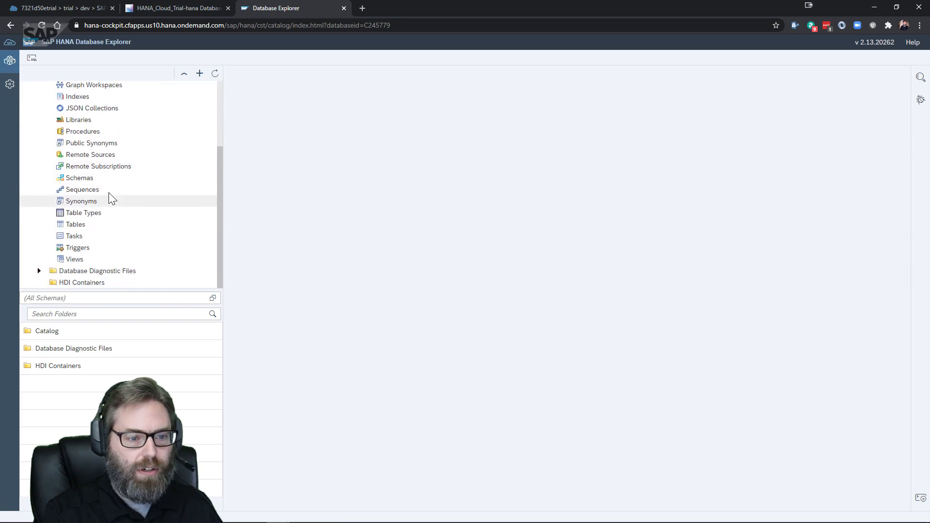
{"action": "left_click", "coordinate": [104, 179]}
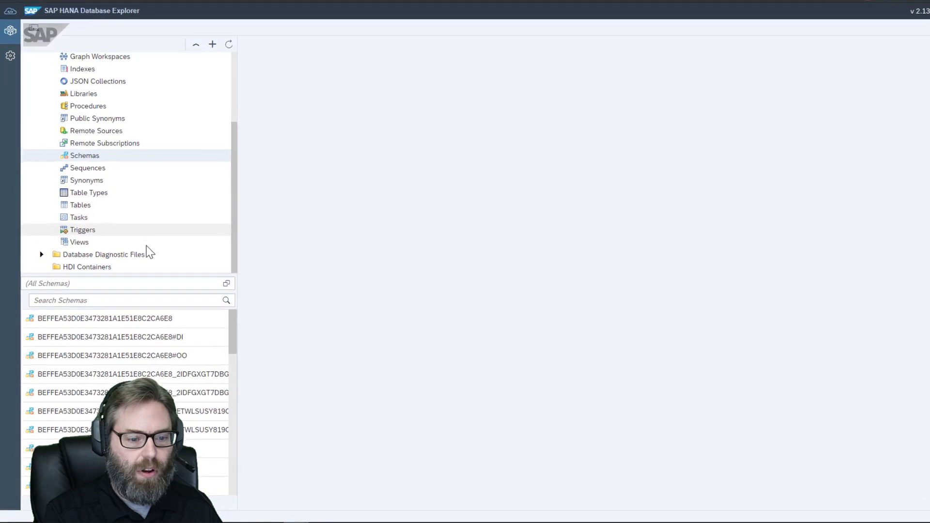
{"action": "scroll", "coordinate": [169, 281], "scroll_direction": "down", "scroll_amount": 4}
{"action": "scroll", "coordinate": [171, 279], "scroll_direction": "up", "scroll_amount": 4}
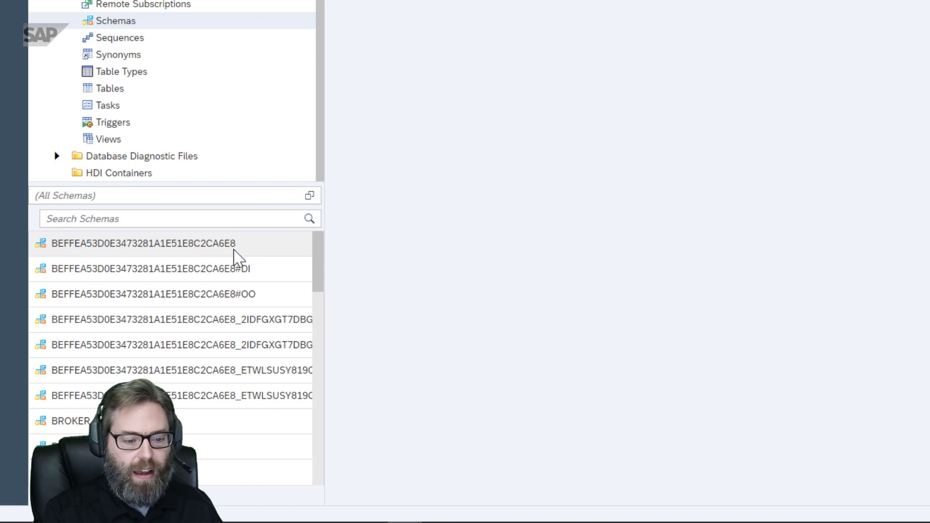
{"action": "scroll", "coordinate": [232, 261], "scroll_direction": "down", "scroll_amount": 3}
{"action": "scroll", "coordinate": [228, 271], "scroll_direction": "down", "scroll_amount": 6}
{"action": "scroll", "coordinate": [212, 306], "scroll_direction": "up", "scroll_amount": 10}
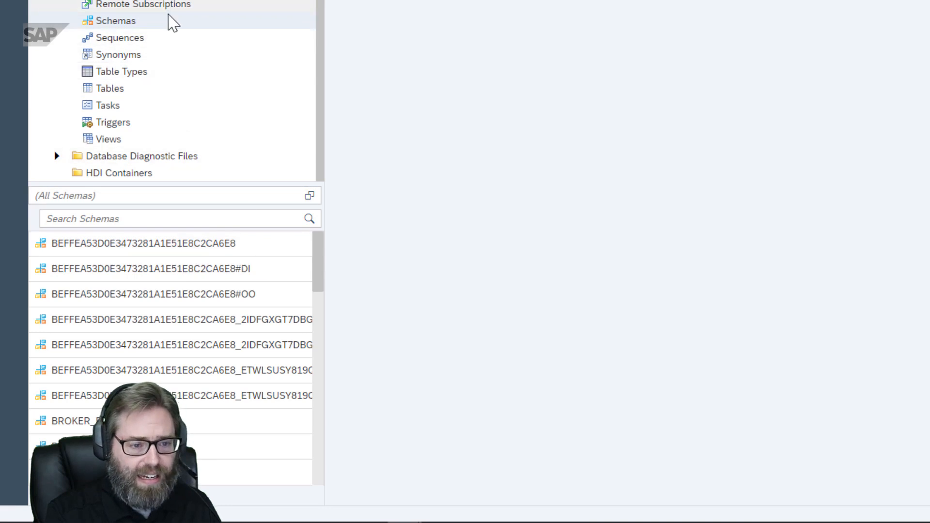
Open the SAP_CAPIRE_BOOKSHOP_BOOKS table definition, attempt Open Data, and dismiss the insufficient-privilege error
{"action": "left_click", "coordinate": [148, 91]}
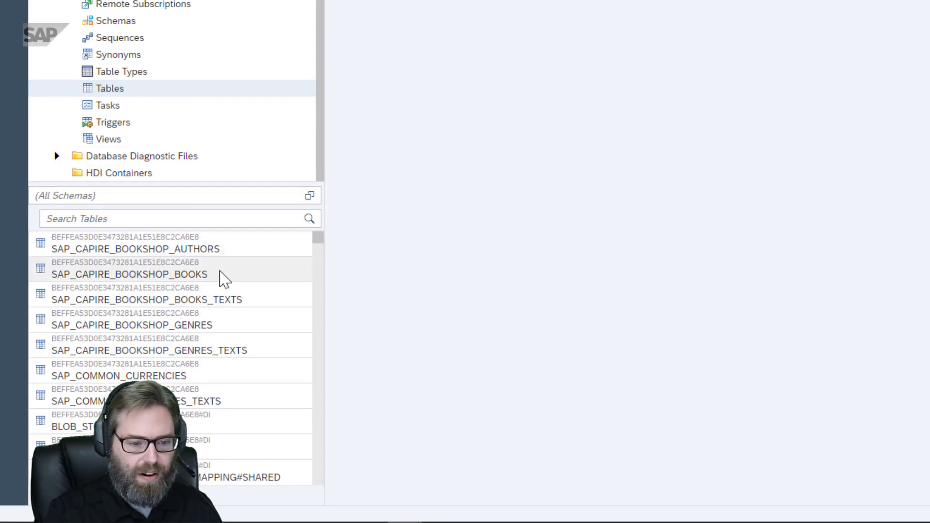
{"action": "left_click", "coordinate": [225, 274]}
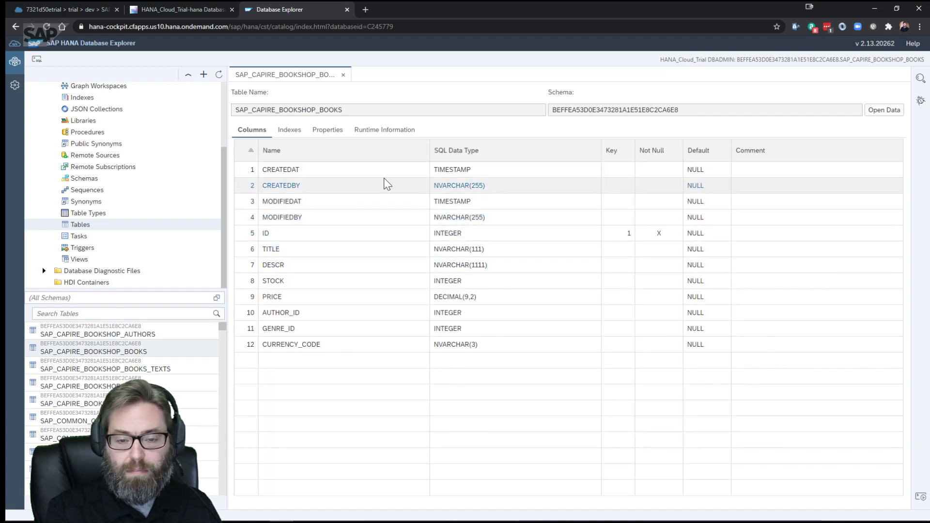
{"action": "left_click", "coordinate": [883, 116]}
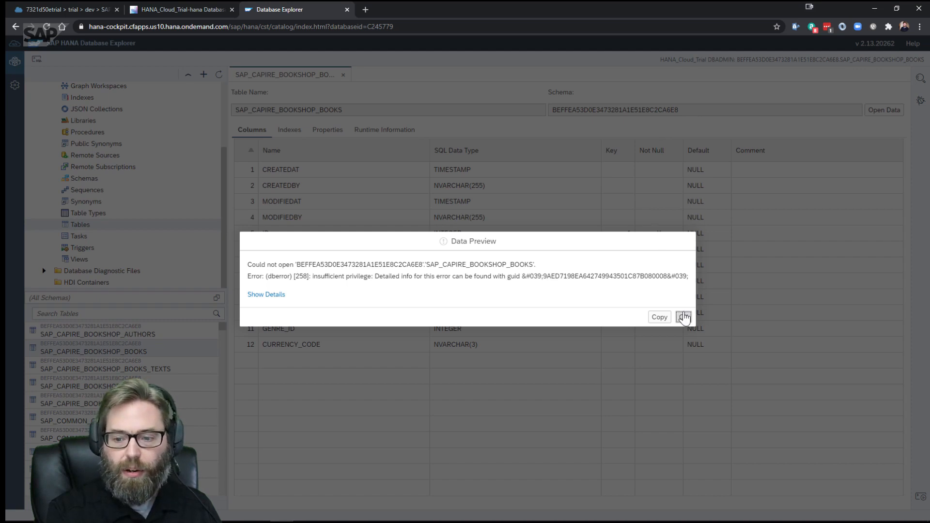
{"action": "left_click", "coordinate": [687, 320]}
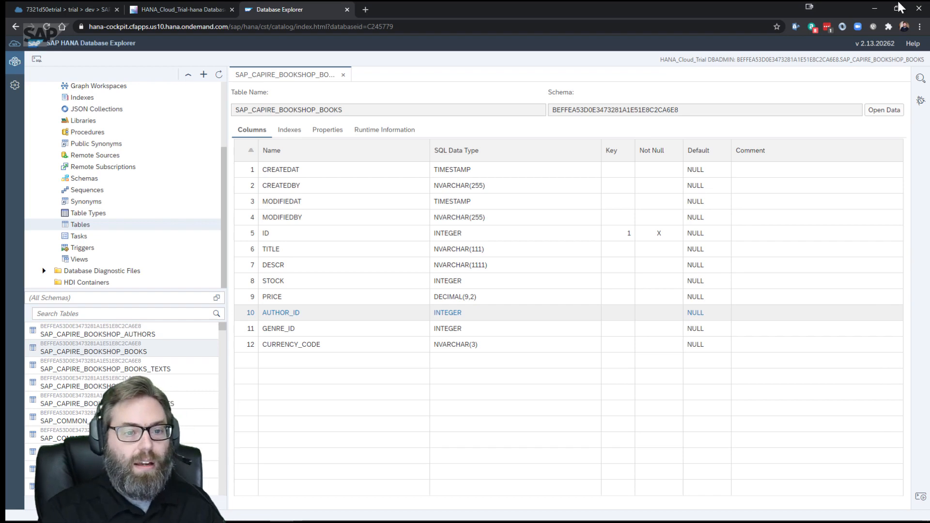
{"action": "scroll", "coordinate": [152, 130], "scroll_direction": "up", "scroll_amount": 10}
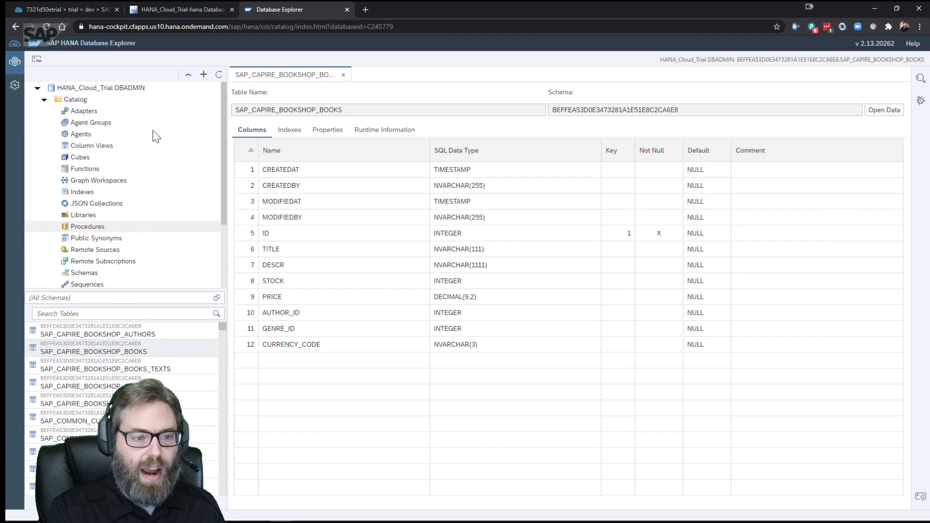
Collapse Catalog and add the demo HDI container, sorted by organization, as demo (dev)
{"action": "left_click", "coordinate": [43, 100]}
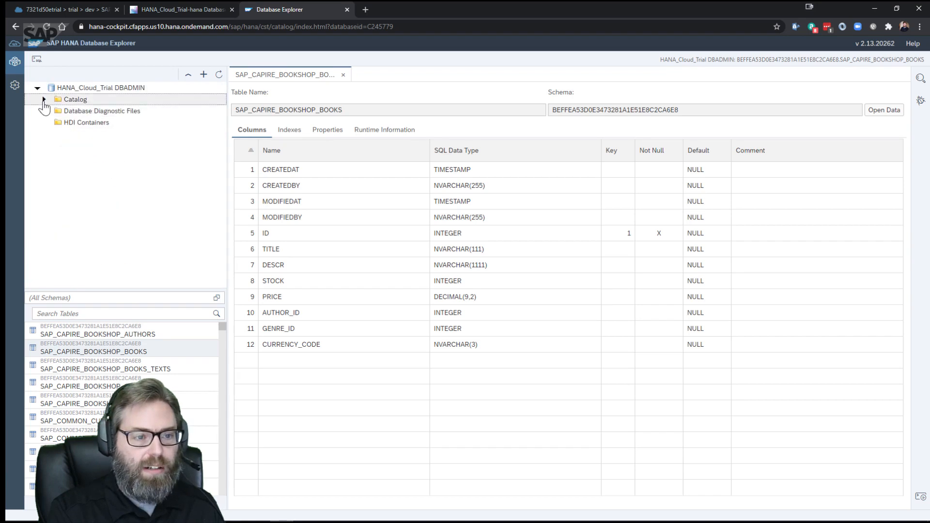
{"action": "left_click", "coordinate": [203, 77]}
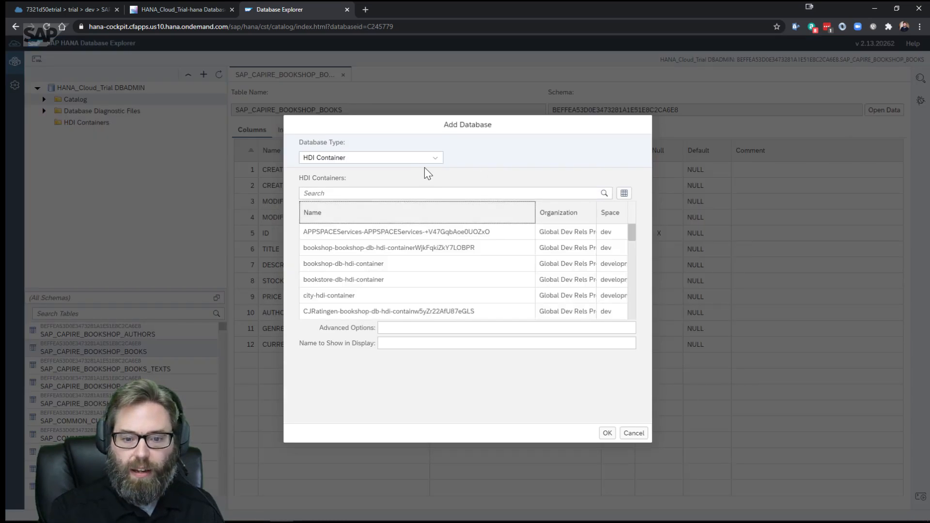
{"action": "left_click", "coordinate": [580, 214]}
{"action": "left_click", "coordinate": [572, 232]}
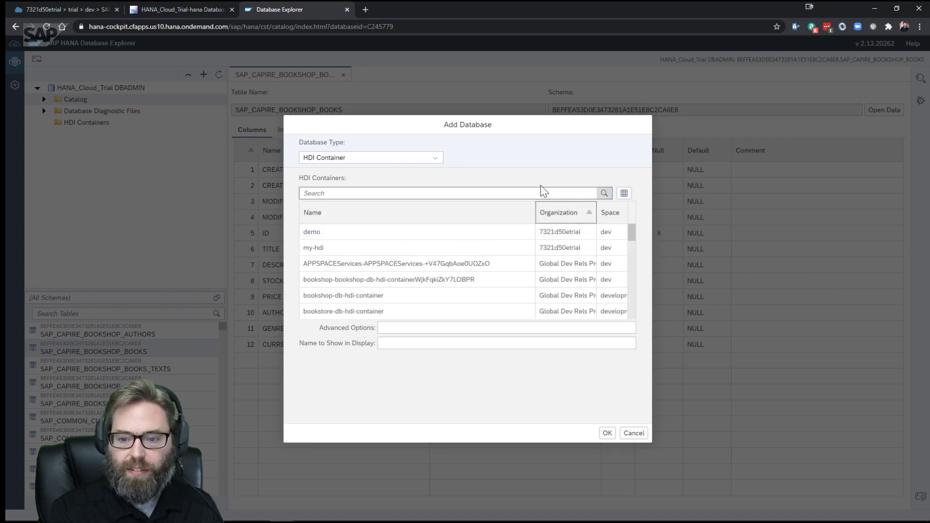
{"action": "left_click", "coordinate": [327, 234]}
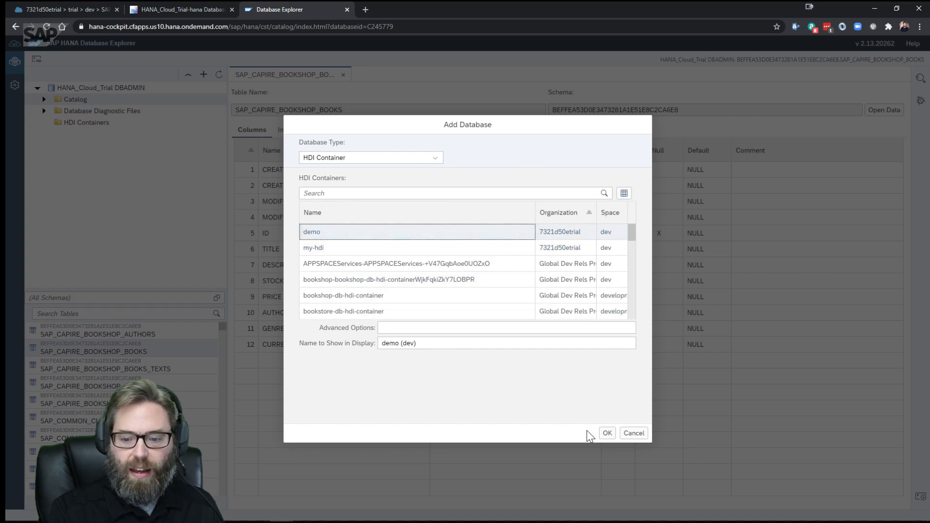
{"action": "left_click", "coordinate": [608, 434]}
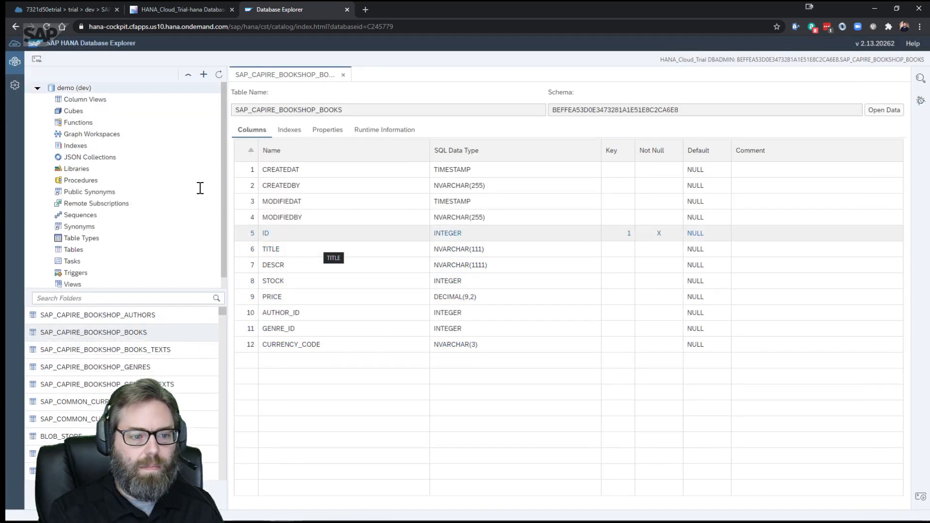
Open Data on demo (dev)'s SAP_CAPIRE_BOOKSHOP_BOOKS, showing five books including Wuthering Heights and The Raven
{"action": "left_click", "coordinate": [92, 251]}
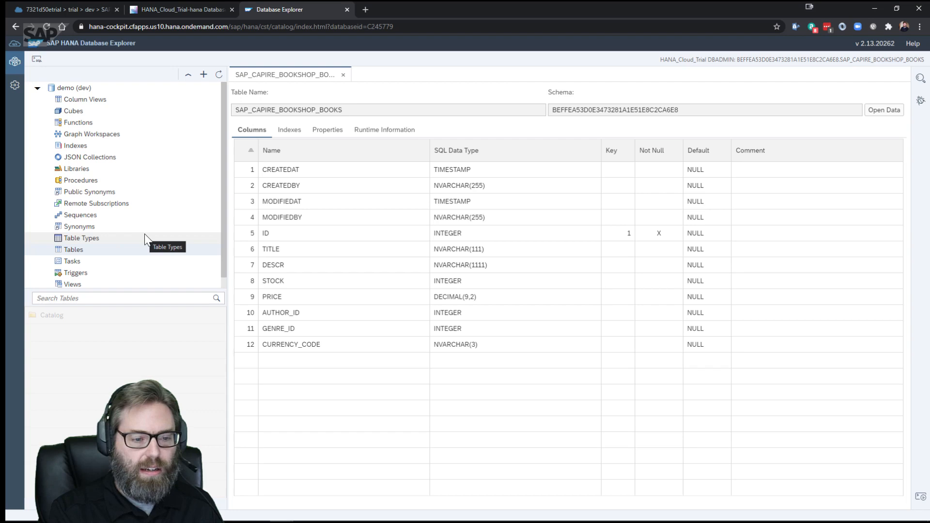
{"action": "left_click", "coordinate": [148, 334]}
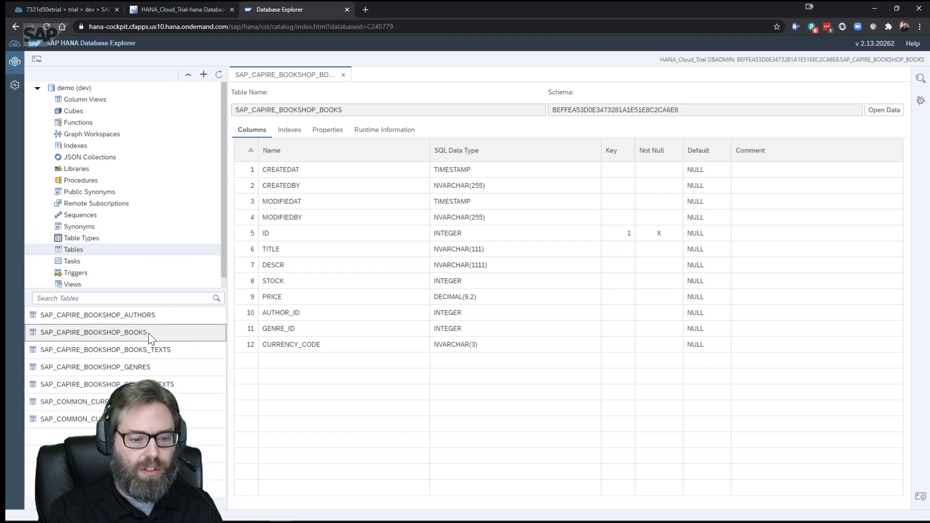
{"action": "right_click", "coordinate": [149, 334]}
{"action": "left_click", "coordinate": [184, 356]}
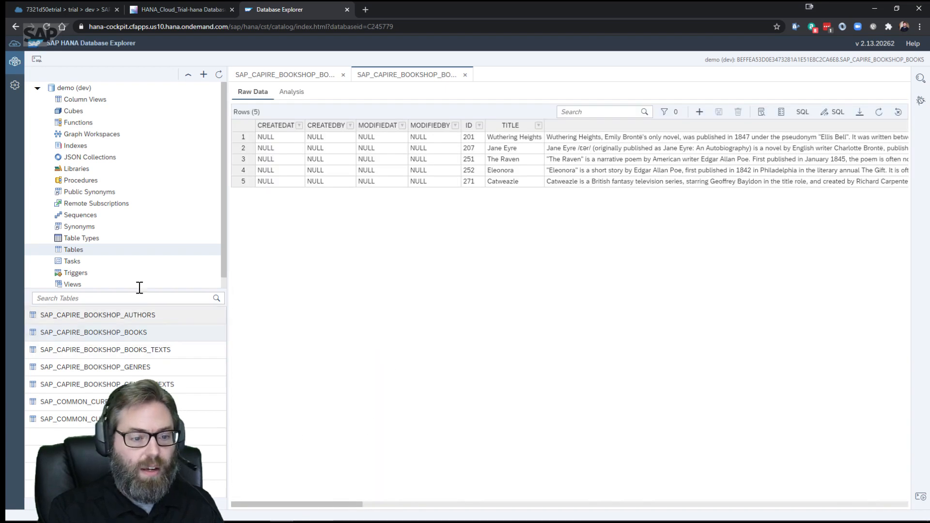
{"action": "left_click", "coordinate": [96, 87]}
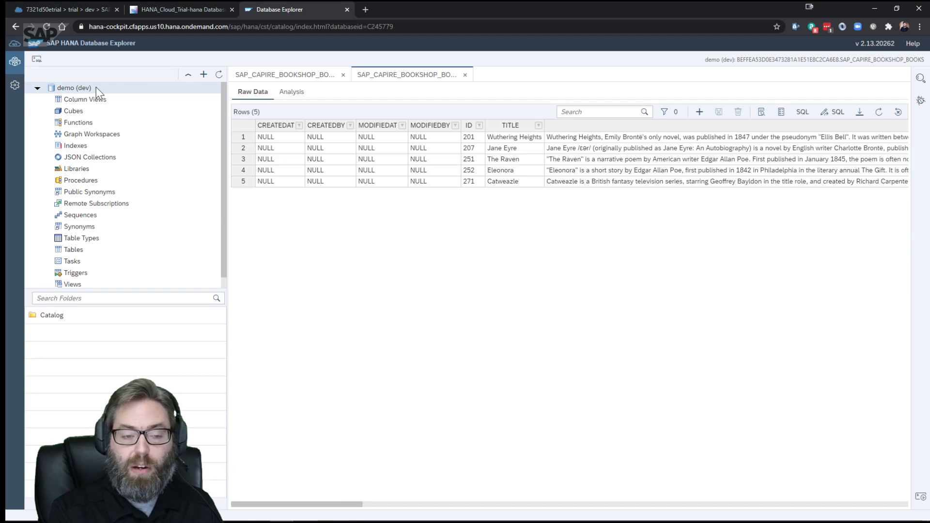
In a new SQL console on demo (dev), run 'select current_user from dummy'
{"action": "right_click", "coordinate": [96, 87]}
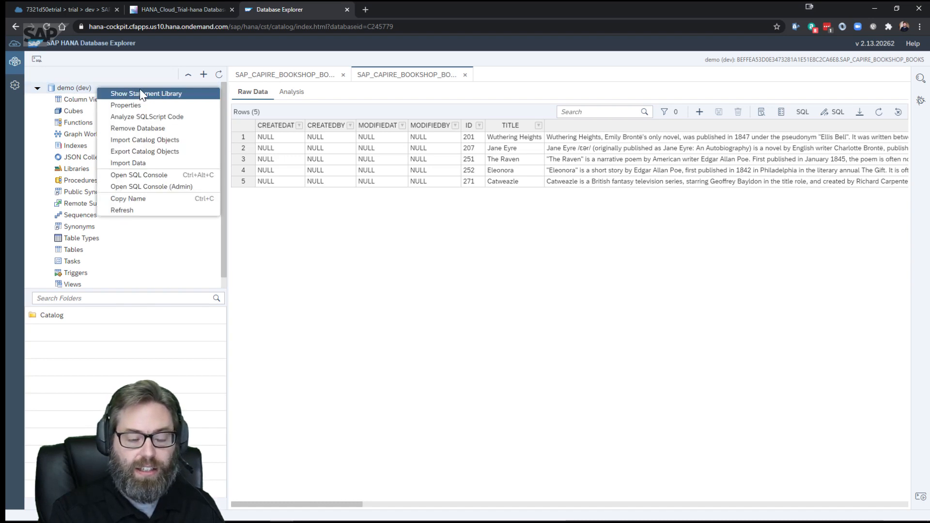
{"action": "left_click", "coordinate": [161, 175]}
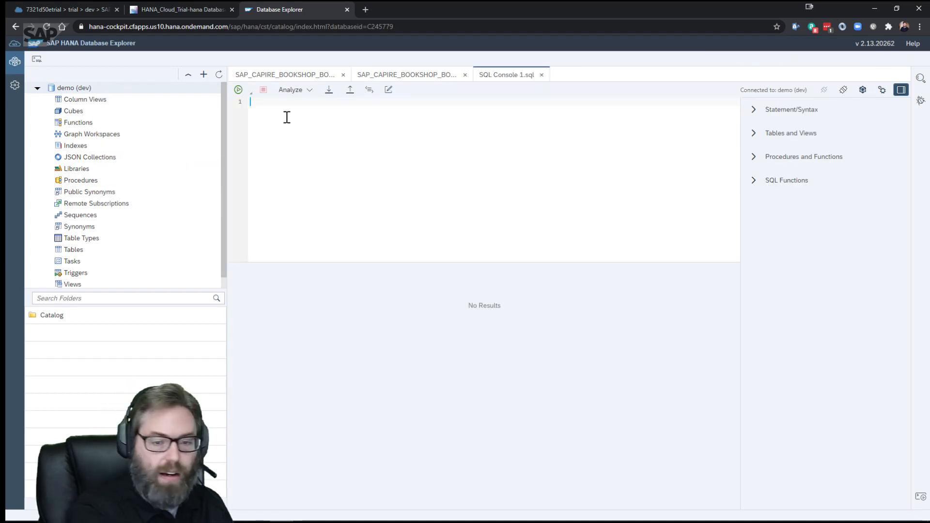
{"action": "type", "text": "select cur"}
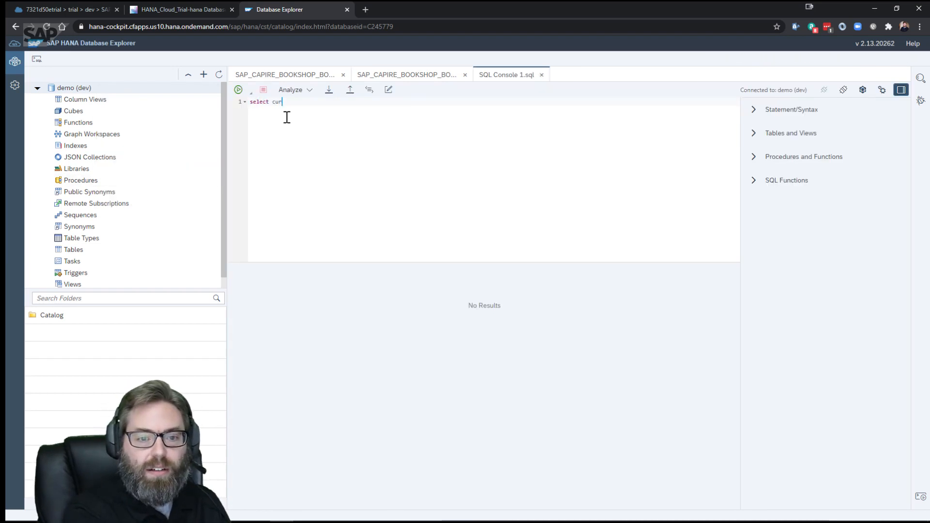
{"action": "type", "text": "rent_usr fro"}
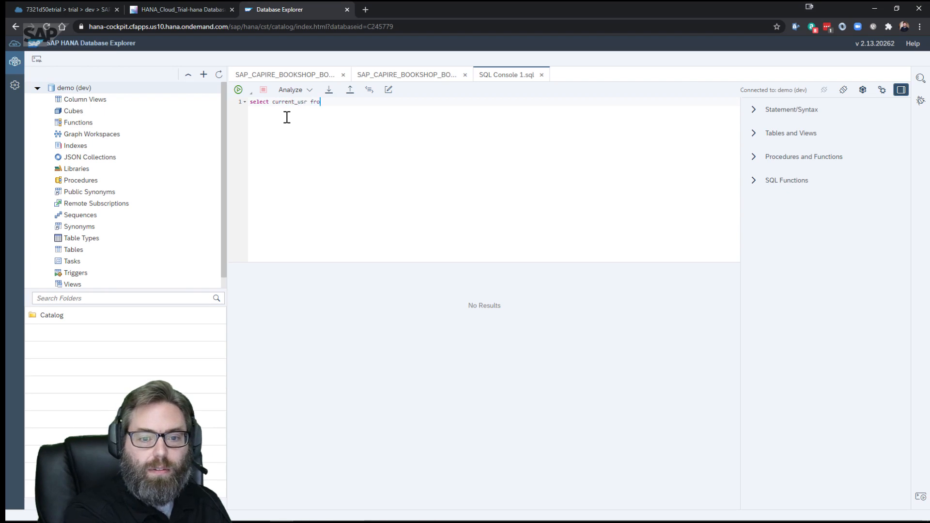
{"action": "key", "text": "BackSpace"}
{"action": "key", "text": "BackSpace"}
{"action": "key", "text": "BackSpace"}
{"action": "key", "text": "BackSpace"}
{"action": "key", "text": "BackSpace"}
{"action": "type", "text": "er from dummy"}
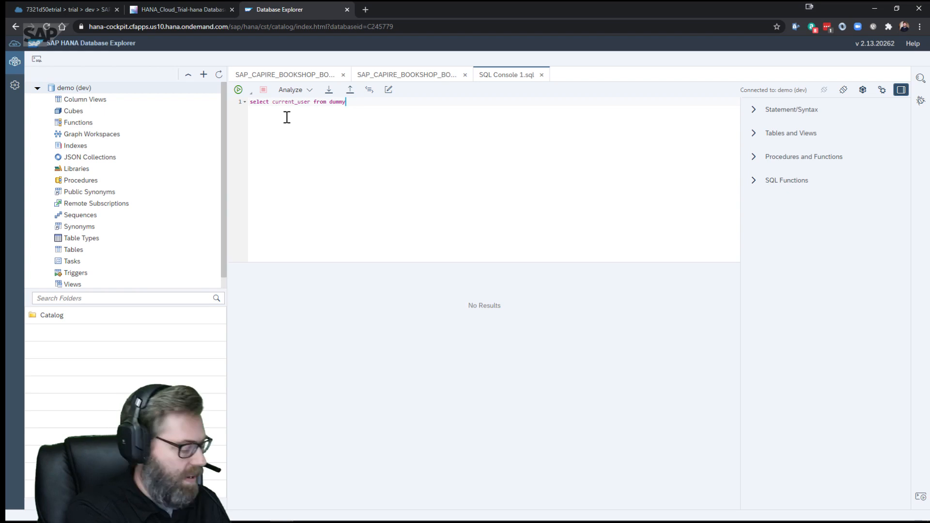
{"action": "key", "text": "F8"}
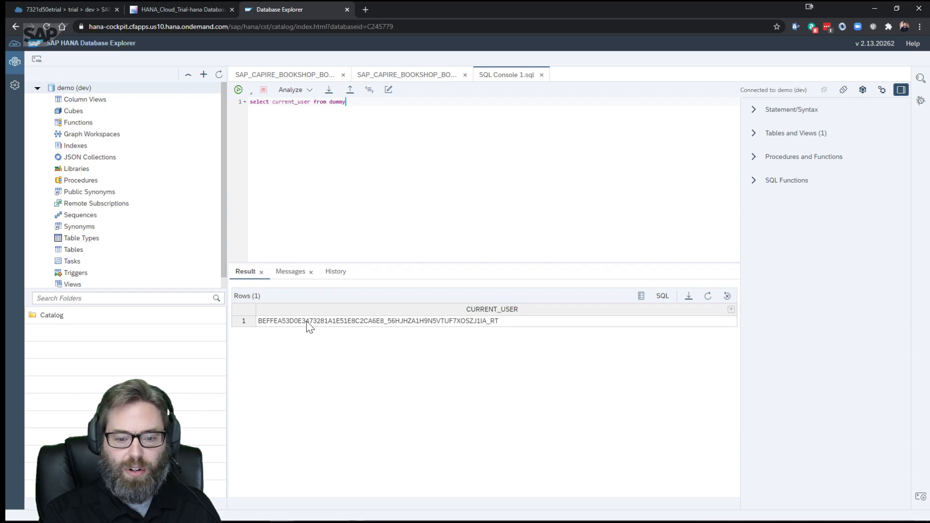
Collapse demo (dev), list the trial database's schemas, and widen the left pane for long names
{"action": "left_click", "coordinate": [37, 87]}
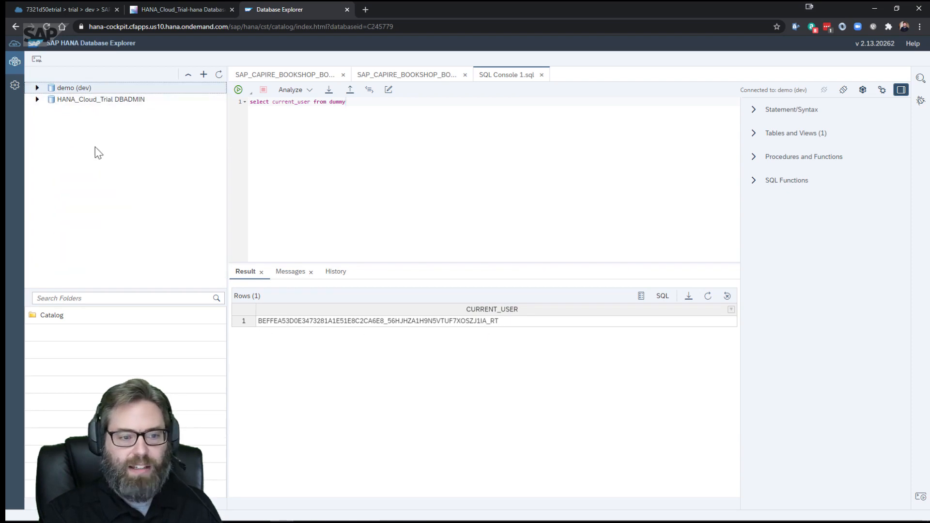
{"action": "left_click", "coordinate": [38, 99]}
{"action": "left_click", "coordinate": [44, 111]}
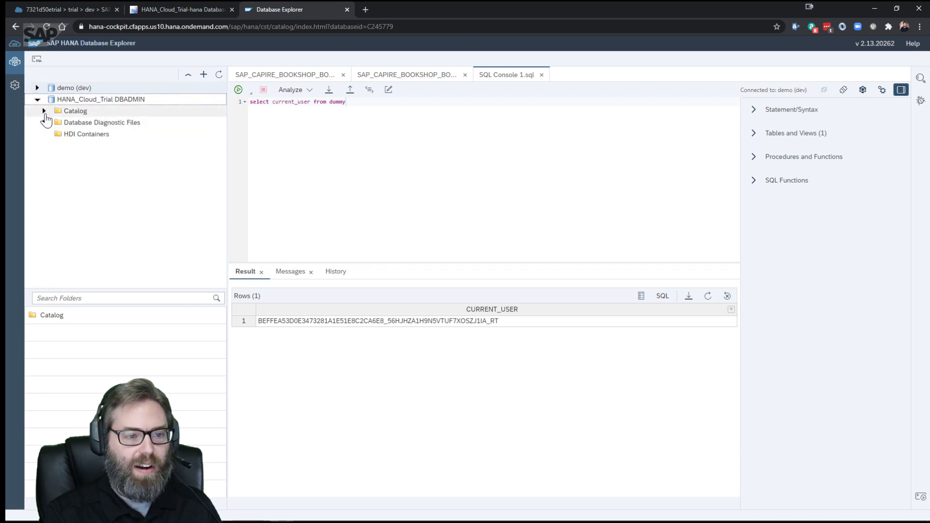
{"action": "scroll", "coordinate": [114, 194], "scroll_direction": "down", "scroll_amount": 3}
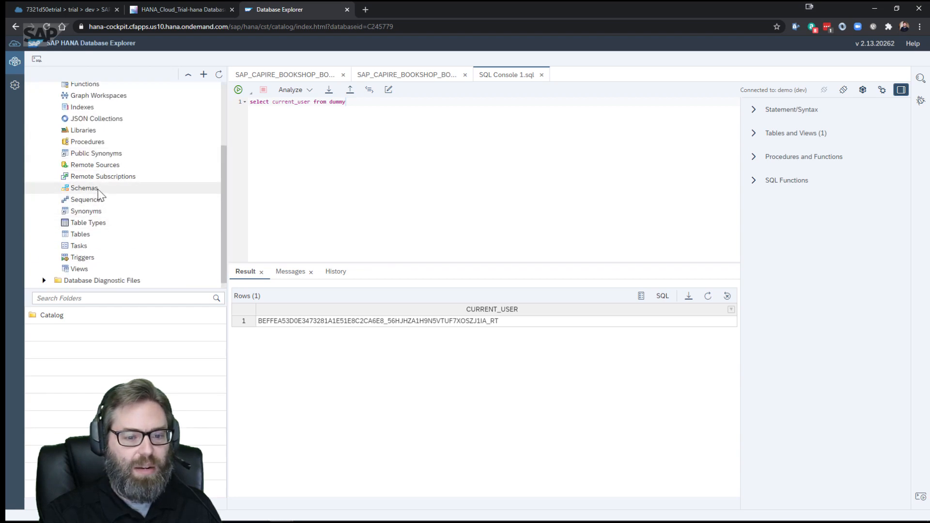
{"action": "left_click", "coordinate": [98, 188]}
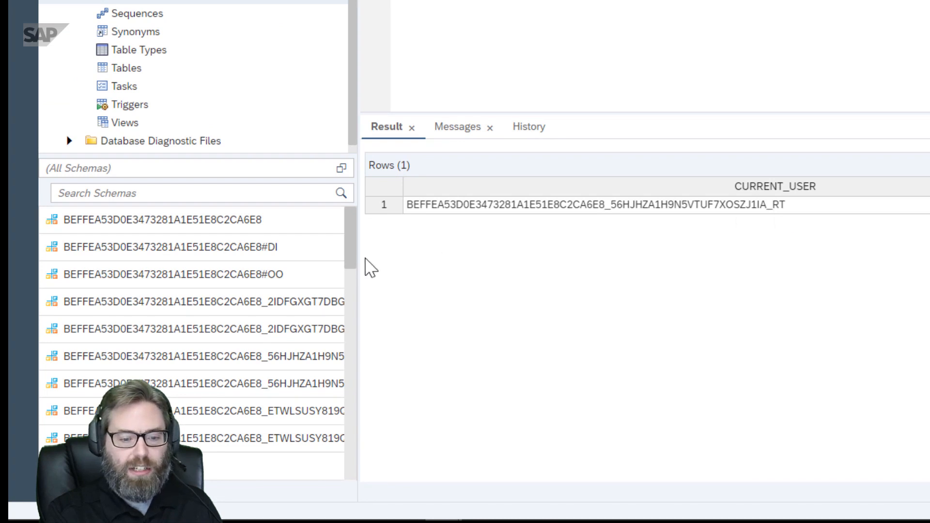
{"action": "left_click_drag", "start_coordinate": [358, 250], "coordinate": [500, 251]}
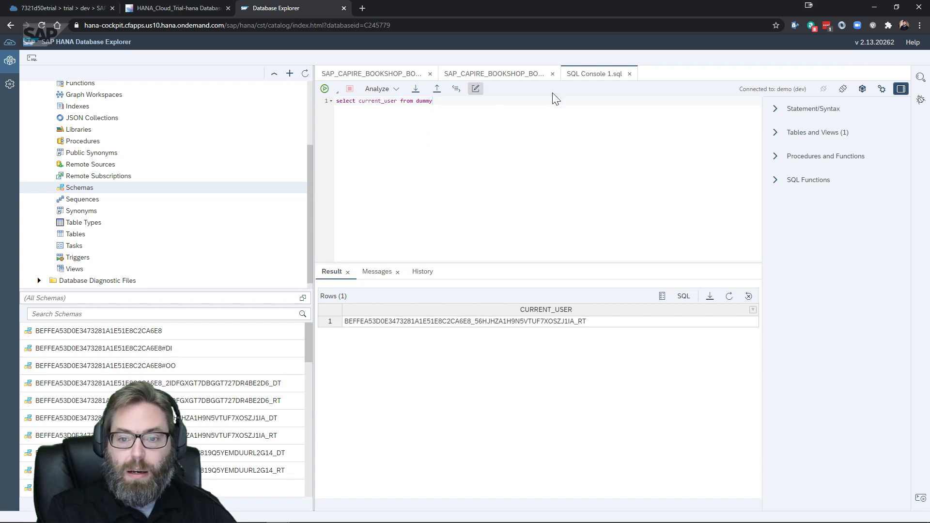
Close SQL Console 1.sql, collapse the trial Catalog, and switch to the Chrome HDI help window
{"action": "left_click", "coordinate": [628, 74]}
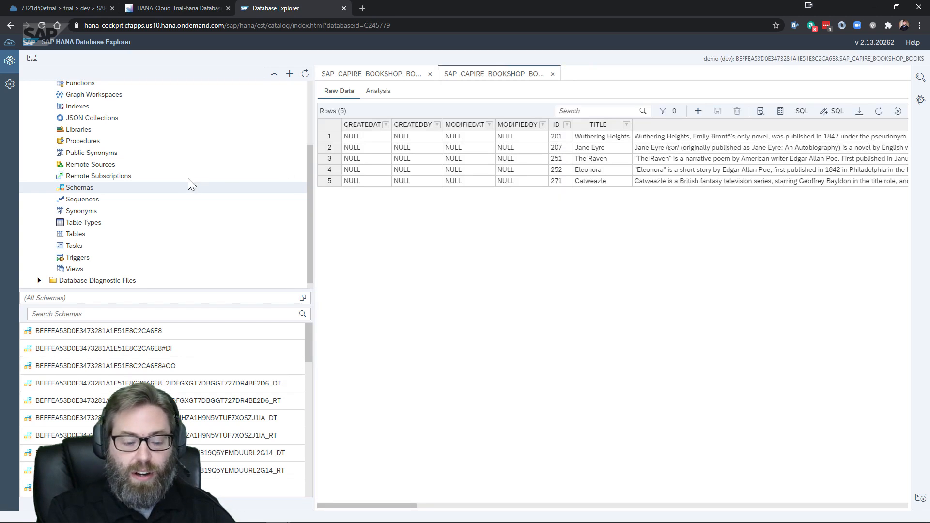
{"action": "scroll", "coordinate": [188, 178], "scroll_direction": "up", "scroll_amount": 2}
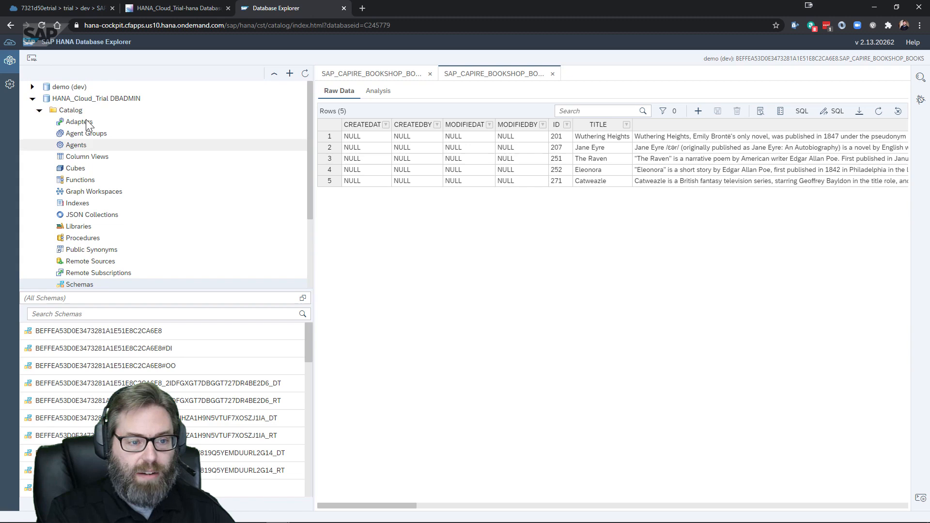
{"action": "left_click", "coordinate": [39, 109]}
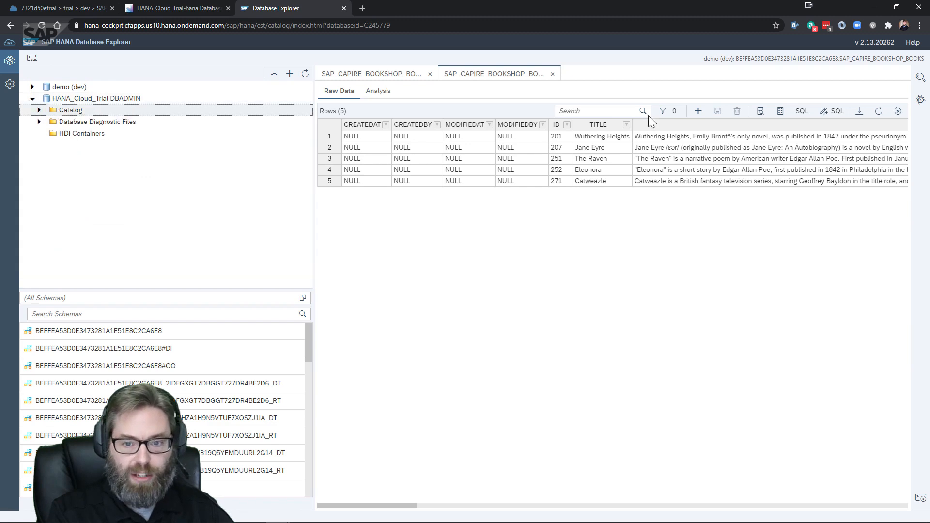
{"action": "mouse_move", "coordinate": [162, 94]}
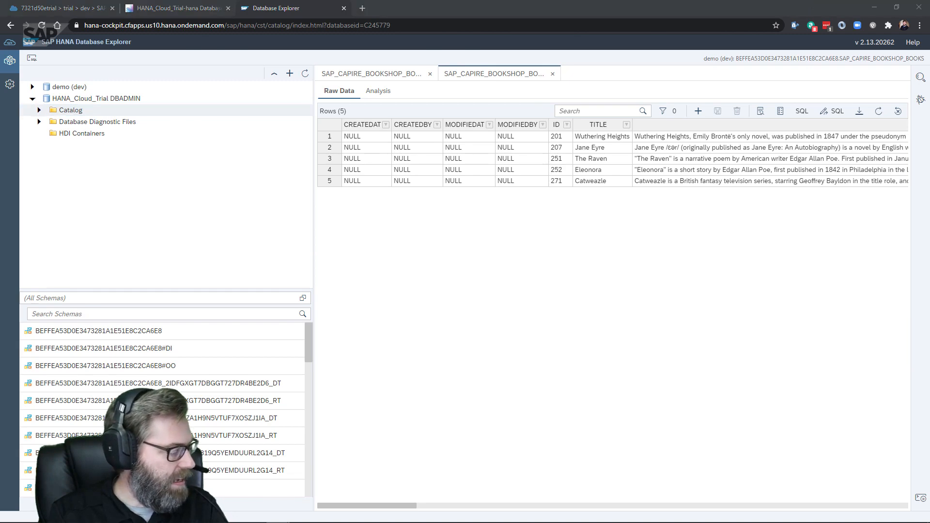
{"action": "key", "text": "alt+Tab"}
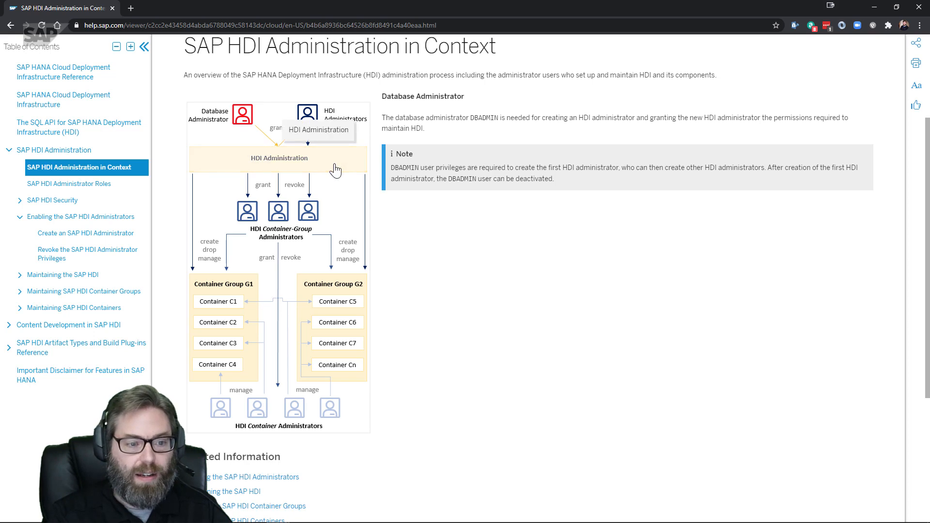
Open the SAP HDI Administration overview from the HDI Reference table of contents
{"action": "left_click", "coordinate": [84, 151]}
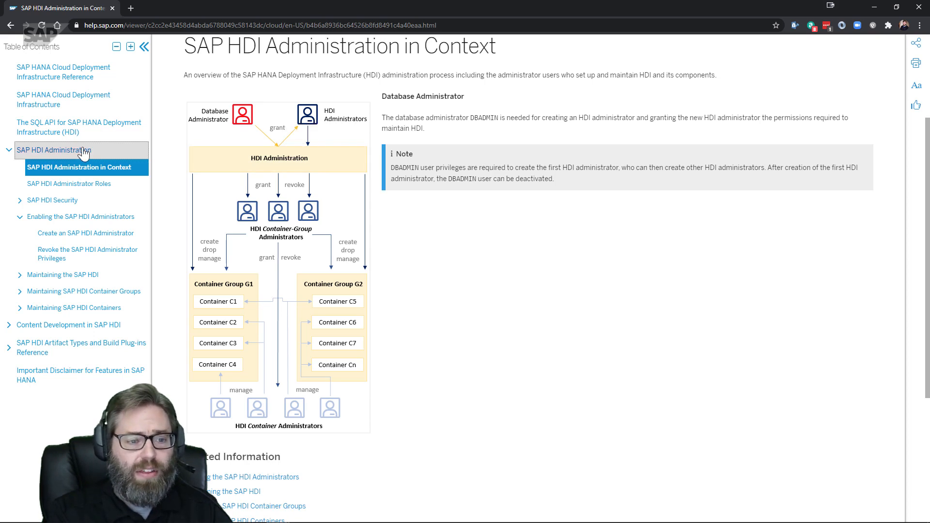
{"action": "scroll", "coordinate": [227, 149], "scroll_direction": "up", "scroll_amount": 2}
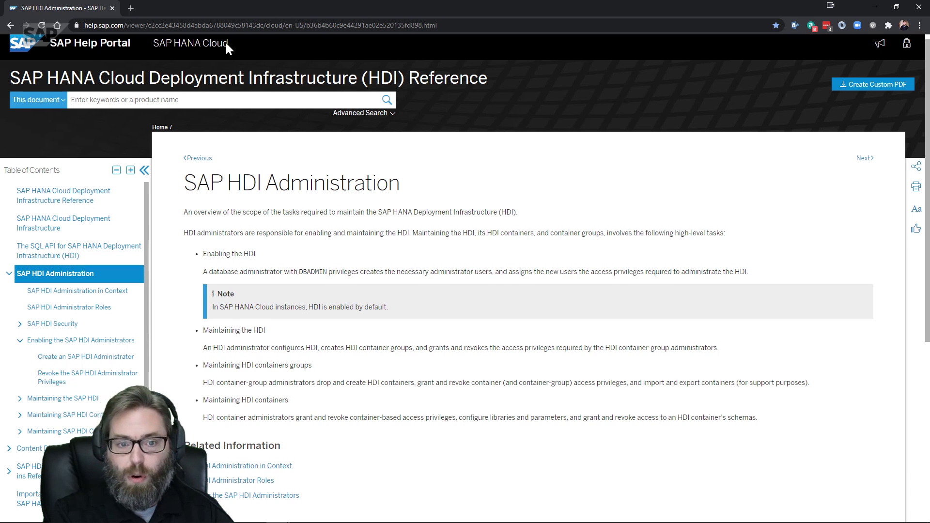
{"action": "left_click_drag", "start_coordinate": [225, 42], "coordinate": [170, 41]}
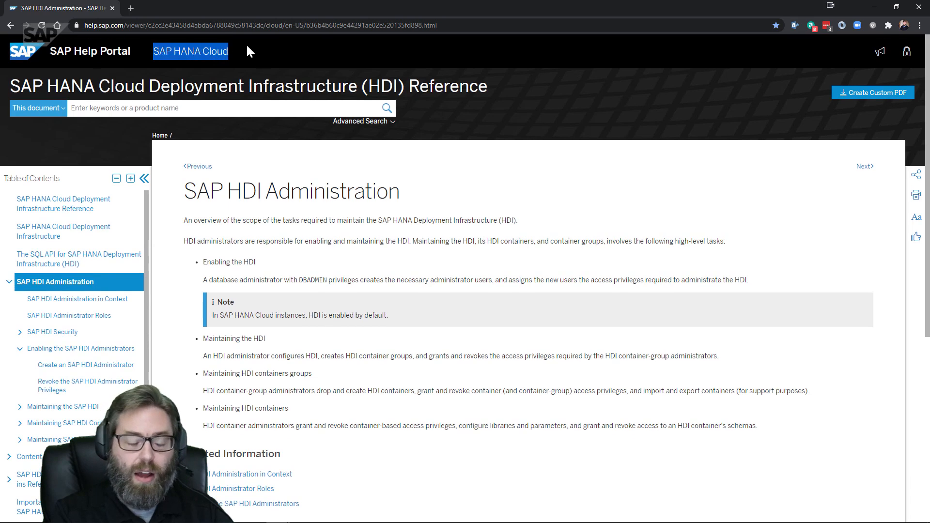
Open 'Create an SAP HDI Administrator' and scroll to the Procedure's sample SQL code
{"action": "scroll", "coordinate": [247, 46], "scroll_direction": "down", "scroll_amount": 1}
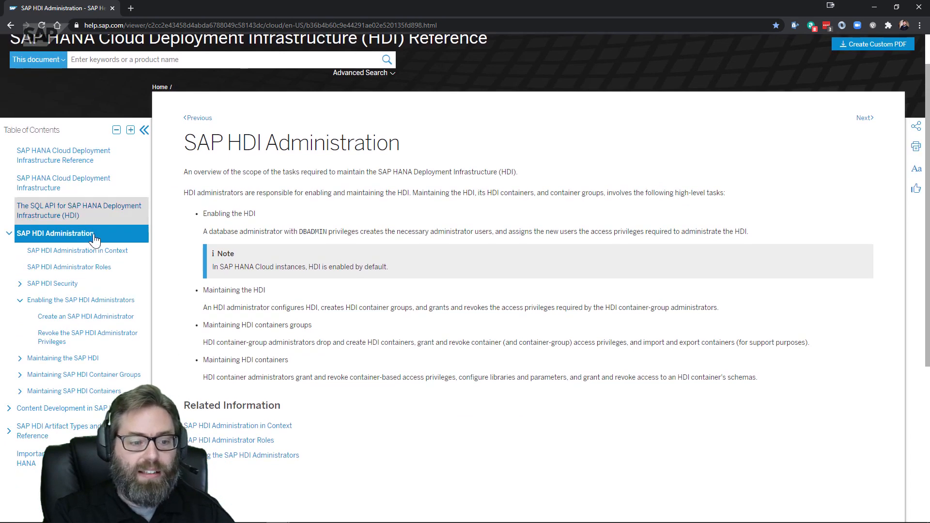
{"action": "left_click", "coordinate": [69, 317]}
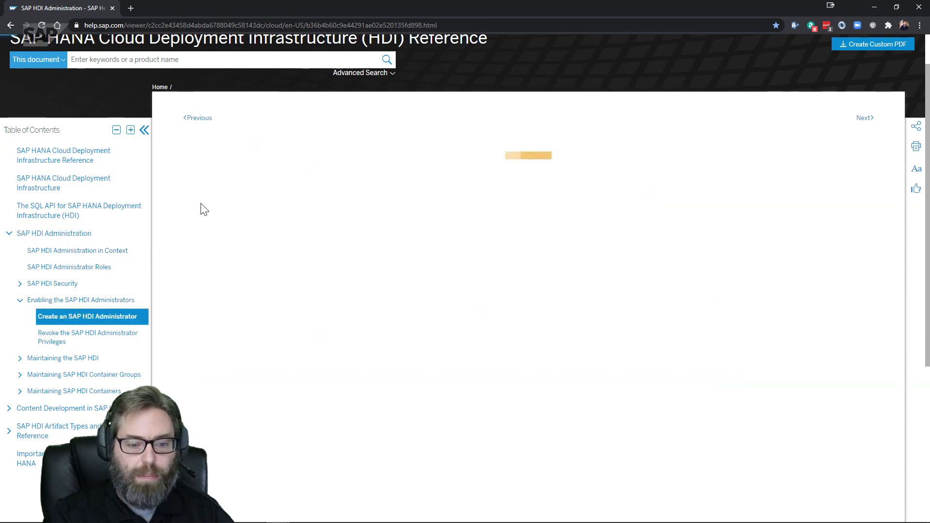
{"action": "scroll", "coordinate": [441, 191], "scroll_direction": "down", "scroll_amount": 4}
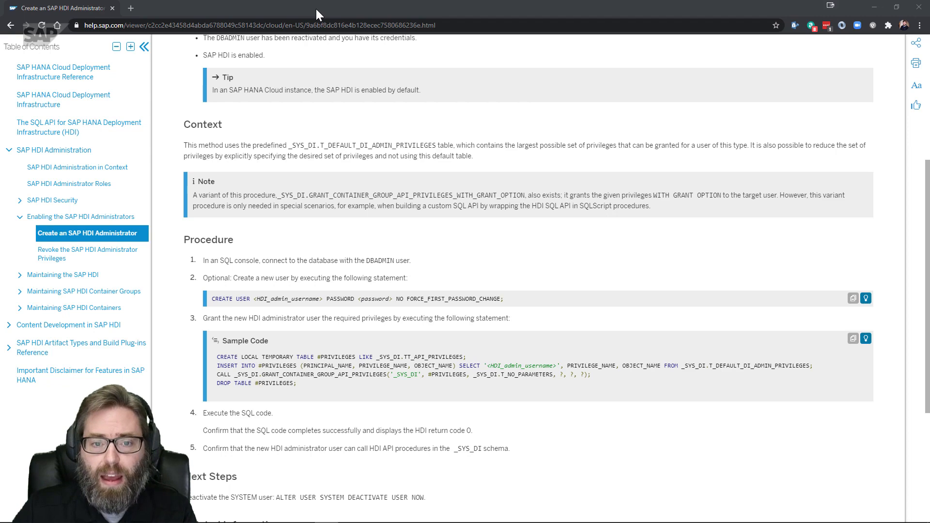
Snap help right and Database Explorer left, widen the data grid, then show the HANA_Cloud_Trial overview
{"action": "left_click_drag", "start_coordinate": [307, 7], "coordinate": [743, 104]}
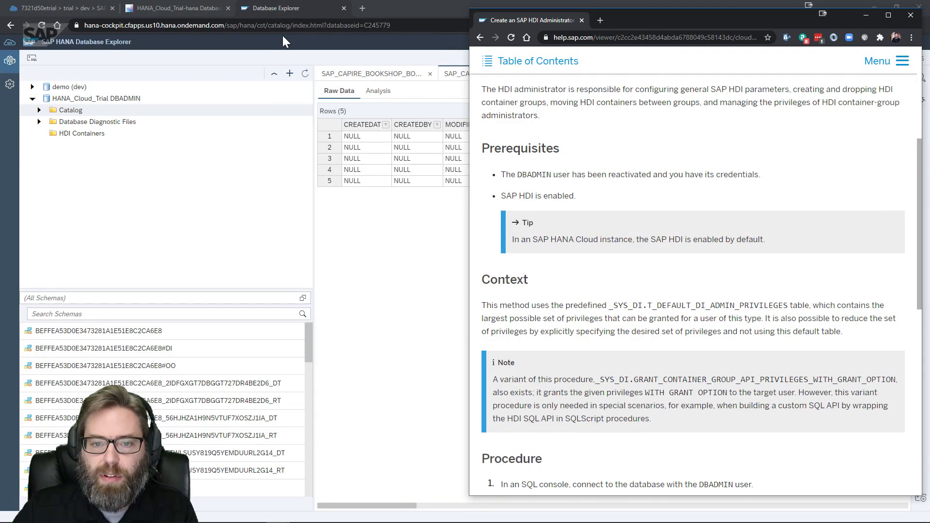
{"action": "left_click_drag", "start_coordinate": [408, 13], "coordinate": [164, 80]}
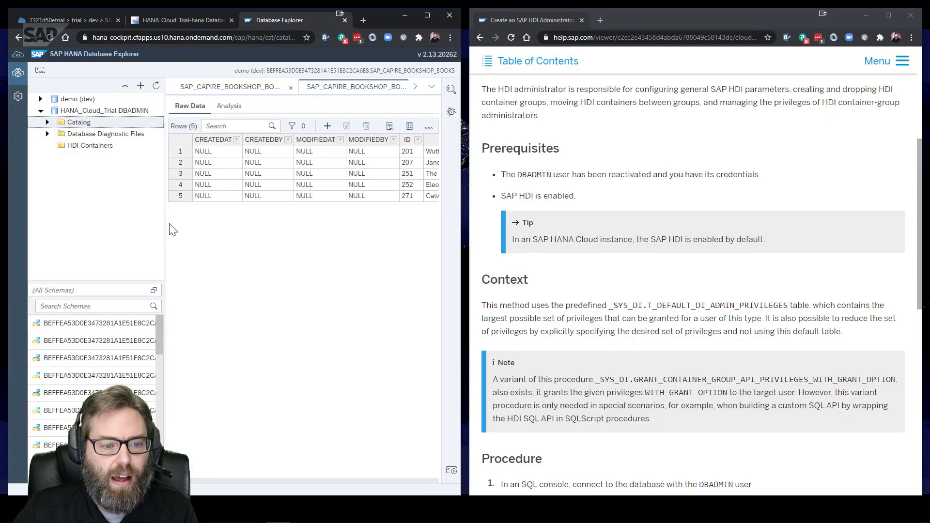
{"action": "left_click_drag", "start_coordinate": [166, 229], "coordinate": [143, 234]}
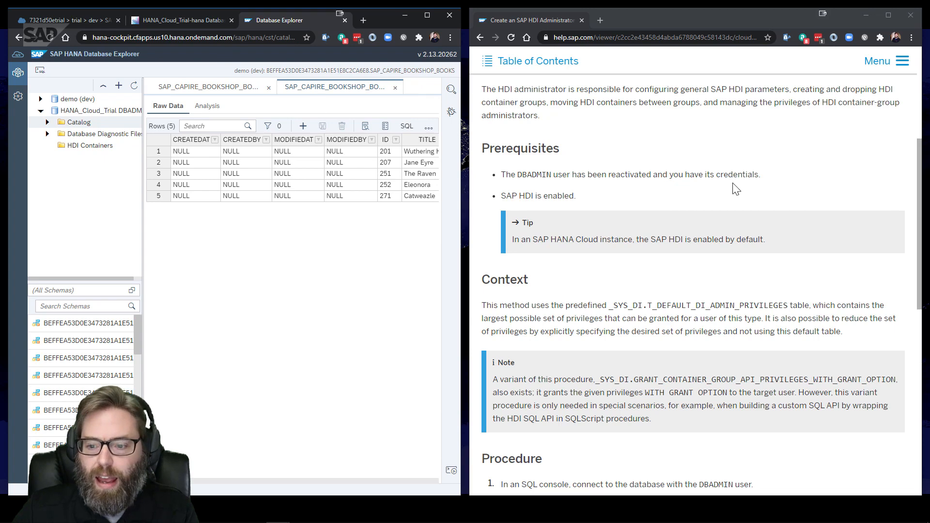
{"action": "scroll", "coordinate": [715, 182], "scroll_direction": "up", "scroll_amount": 4}
{"action": "scroll", "coordinate": [713, 179], "scroll_direction": "down", "scroll_amount": 3}
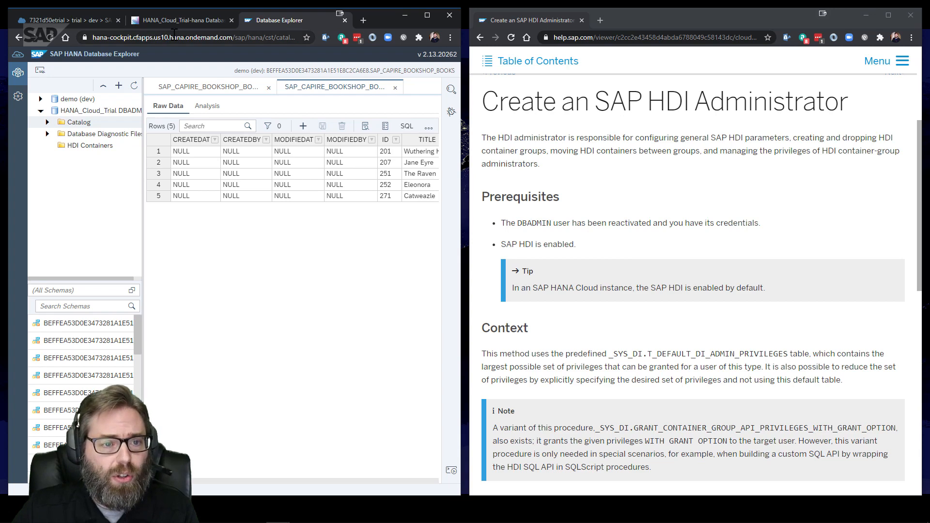
{"action": "left_click", "coordinate": [185, 22]}
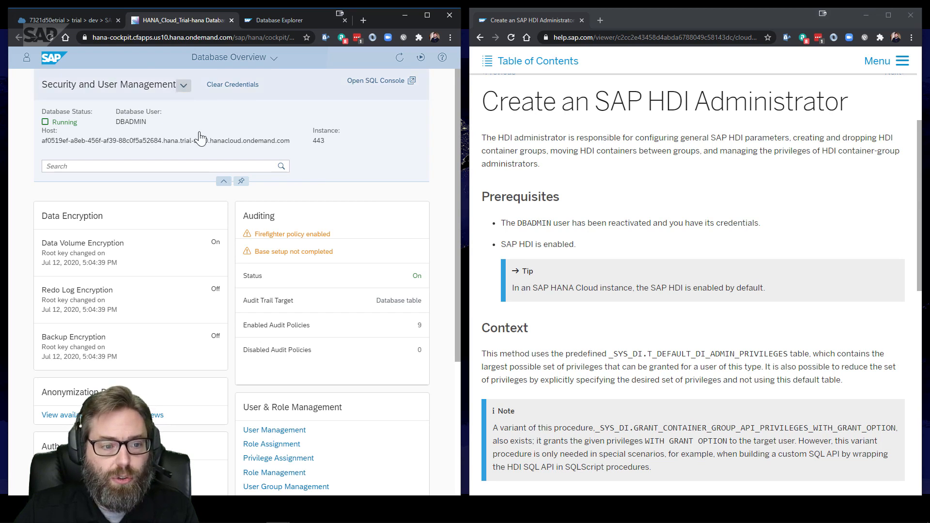
Open User Management for the database and close the open user's details
{"action": "scroll", "coordinate": [312, 173], "scroll_direction": "down", "scroll_amount": 3}
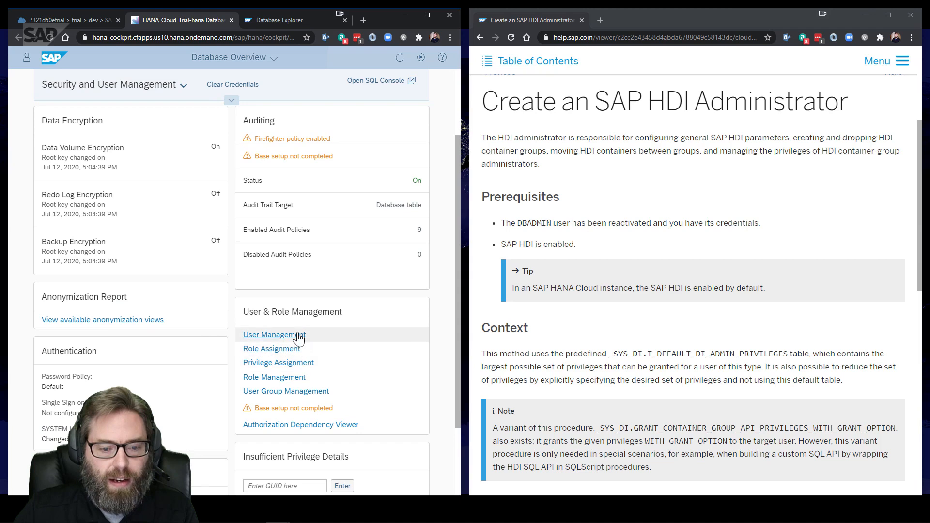
{"action": "left_click", "coordinate": [297, 334]}
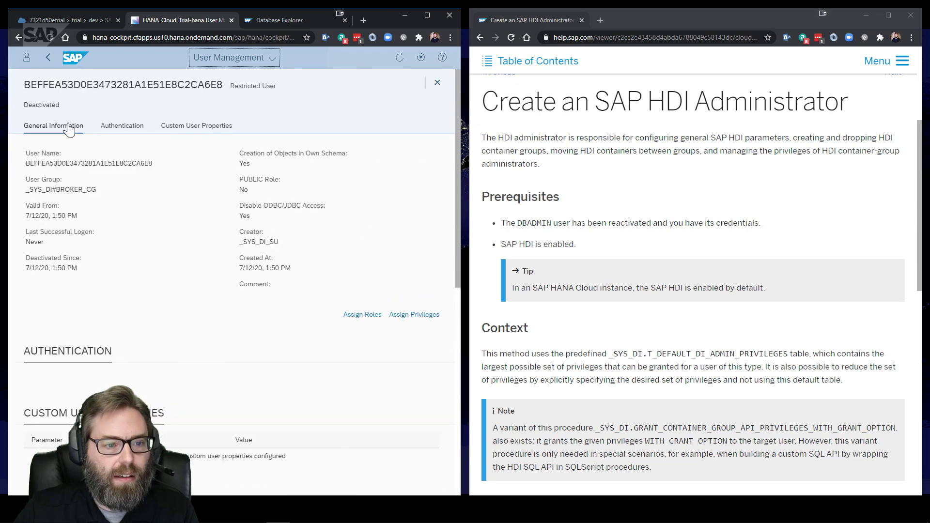
{"action": "left_click", "coordinate": [48, 57]}
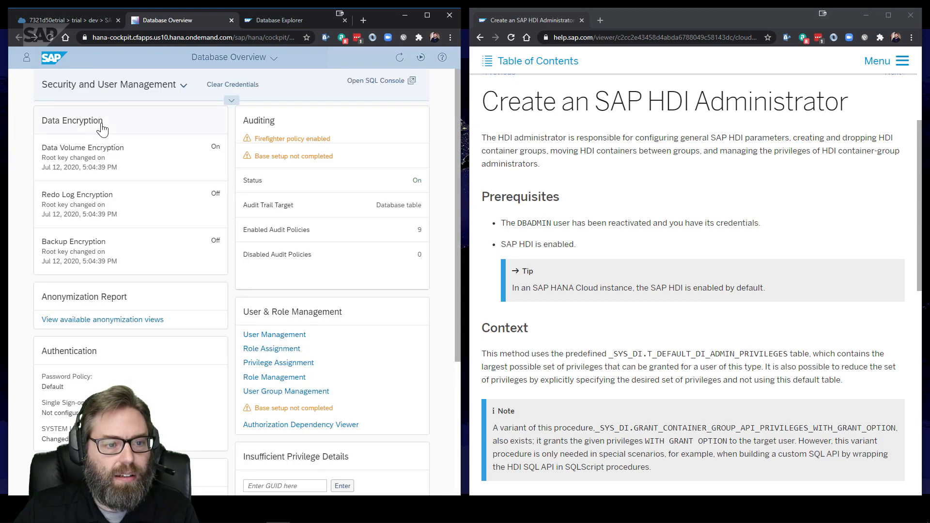
{"action": "left_click", "coordinate": [284, 336]}
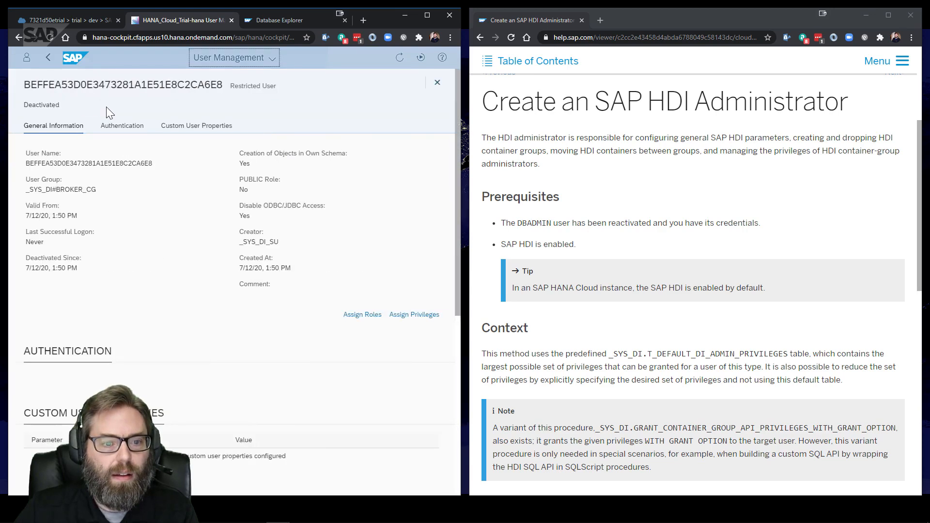
{"action": "left_click", "coordinate": [436, 83]}
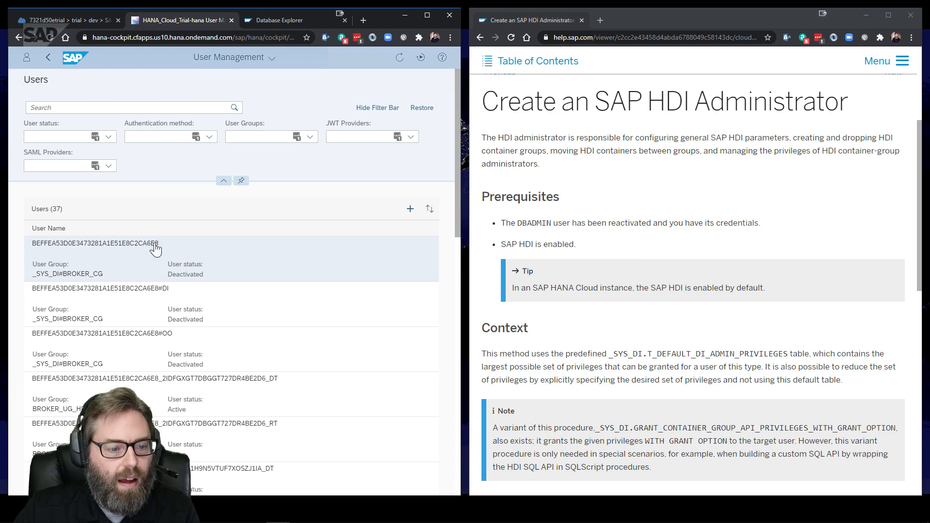
Browse the 37-user list and choose Create User from the add menu
{"action": "scroll", "coordinate": [152, 245], "scroll_direction": "down", "scroll_amount": 2}
{"action": "scroll", "coordinate": [181, 264], "scroll_direction": "down", "scroll_amount": 6}
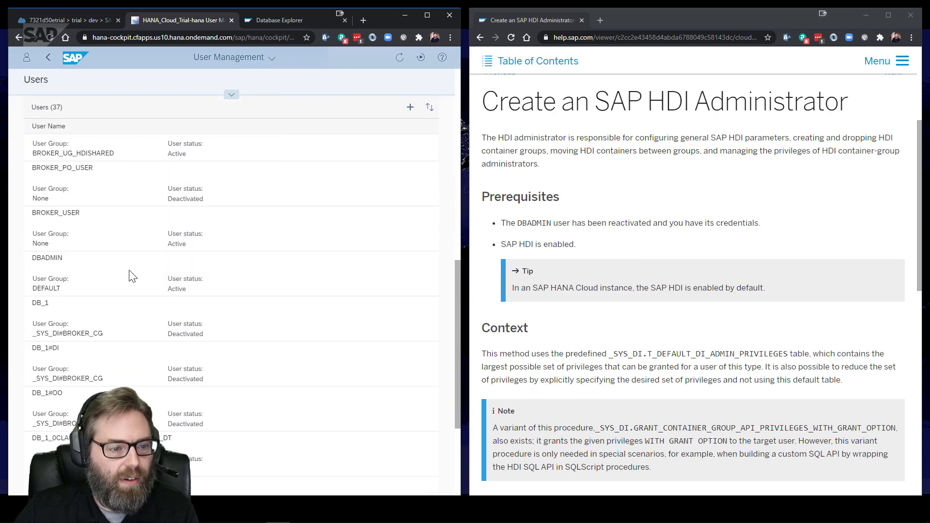
{"action": "scroll", "coordinate": [95, 270], "scroll_direction": "up", "scroll_amount": 1}
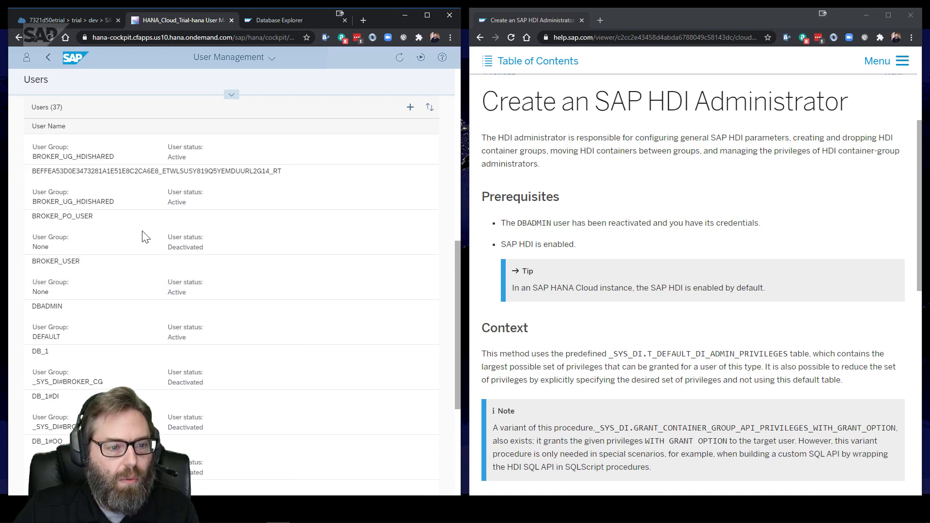
{"action": "scroll", "coordinate": [142, 235], "scroll_direction": "up", "scroll_amount": 5}
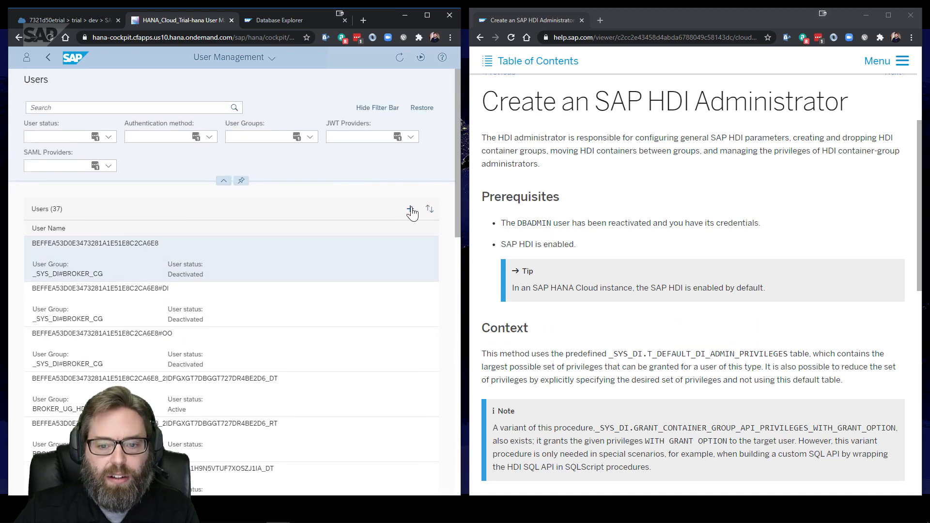
{"action": "left_click", "coordinate": [411, 203]}
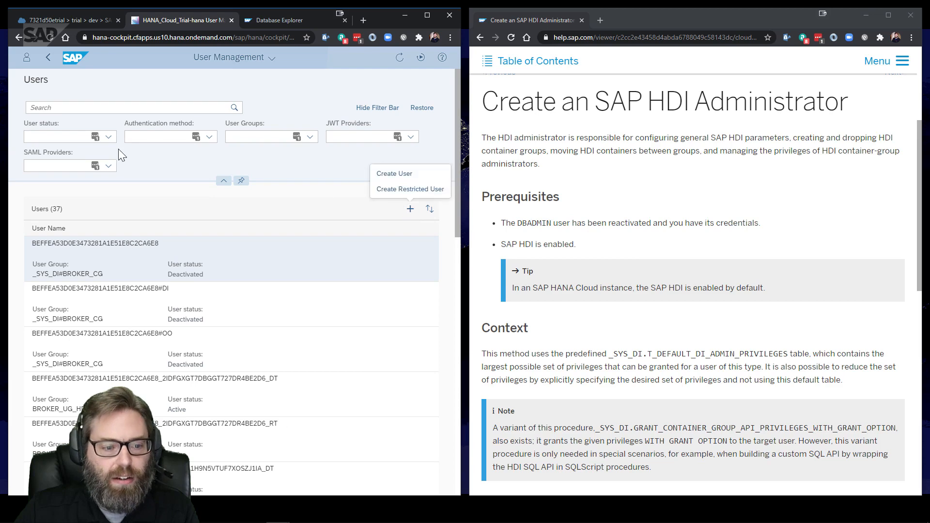
{"action": "left_click", "coordinate": [387, 173]}
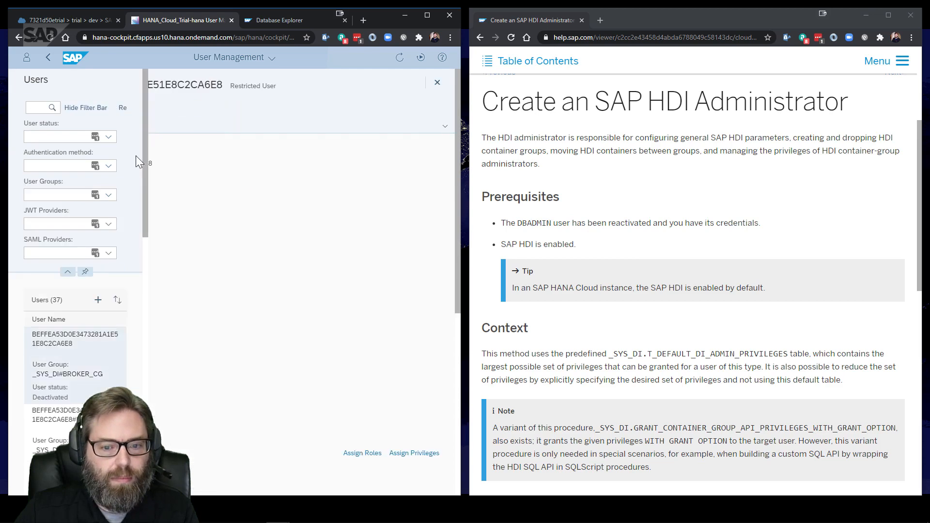
Enter HDI_ADMIN as the user name and tick Password authentication to show the password fields
{"action": "left_click", "coordinate": [92, 144]}
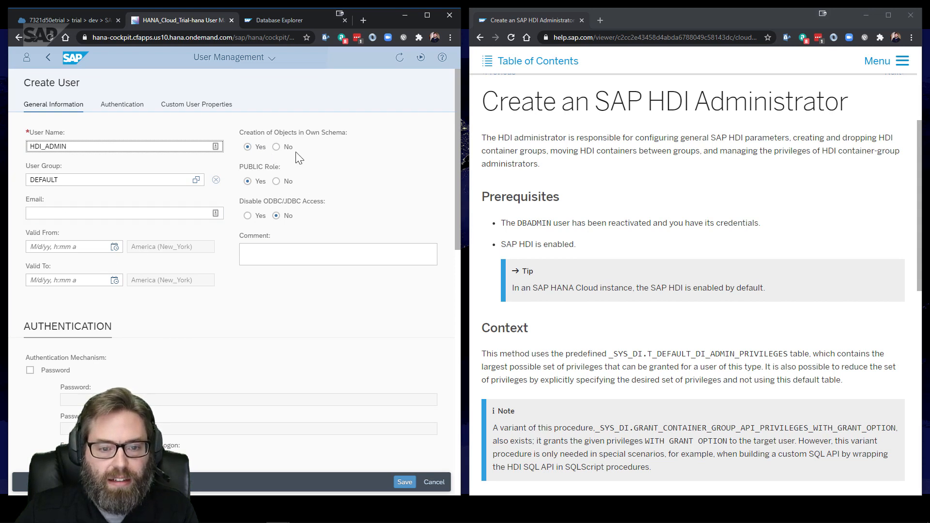
{"action": "scroll", "coordinate": [300, 162], "scroll_direction": "down", "scroll_amount": 2}
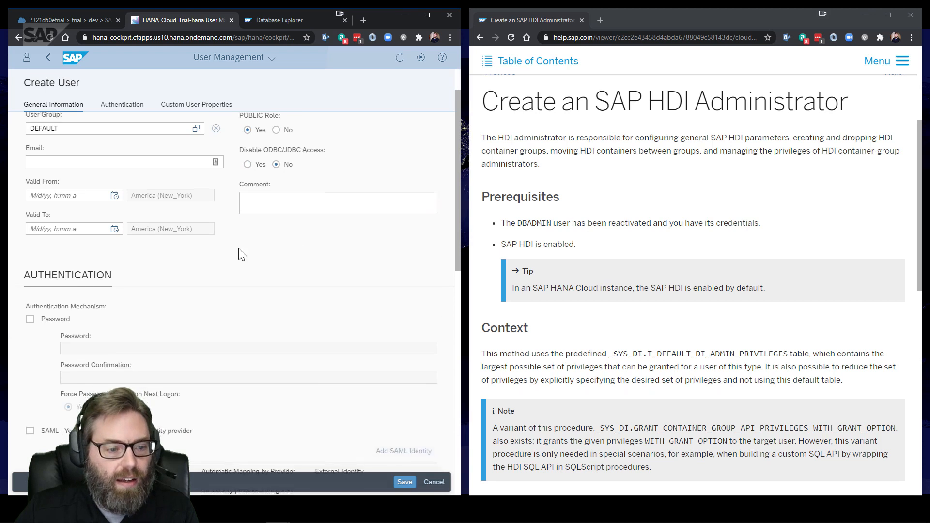
{"action": "left_click", "coordinate": [30, 273]}
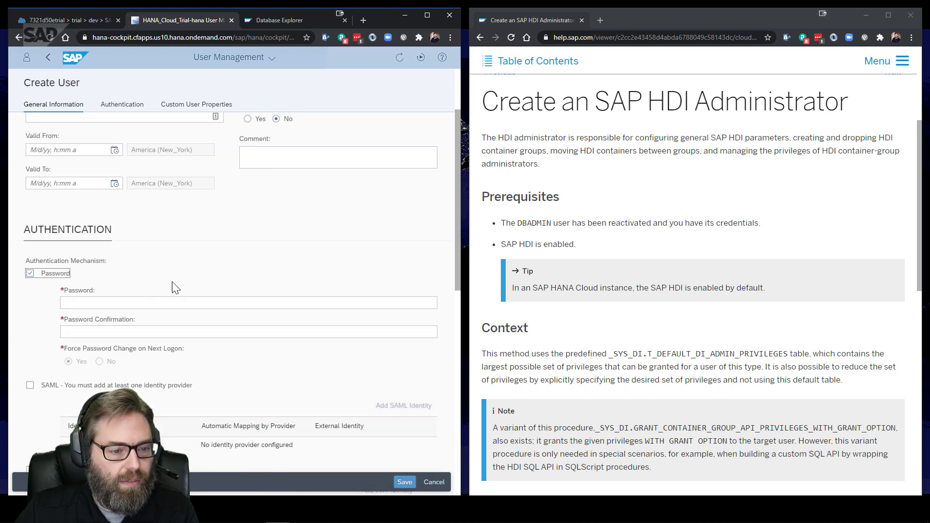
{"action": "scroll", "coordinate": [130, 259], "scroll_direction": "down", "scroll_amount": 2}
{"action": "left_click", "coordinate": [100, 209]}
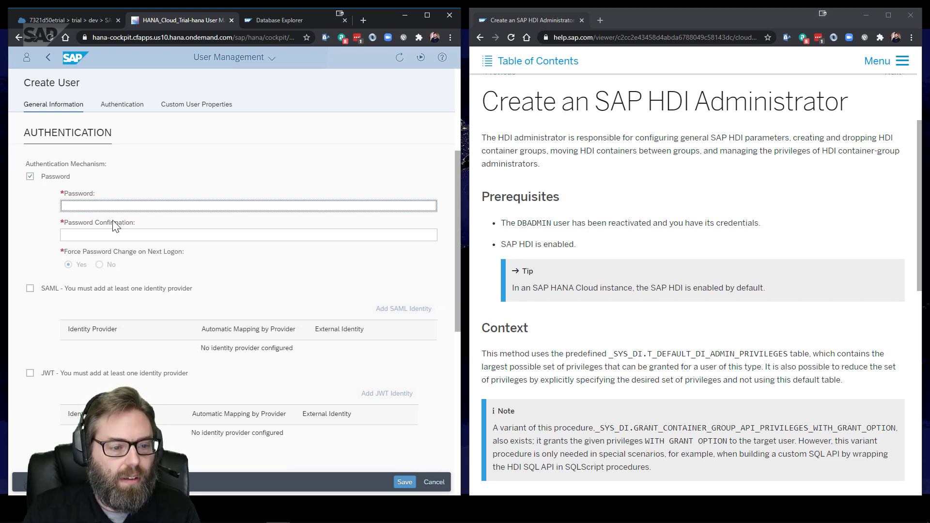
{"action": "left_click", "coordinate": [99, 261]}
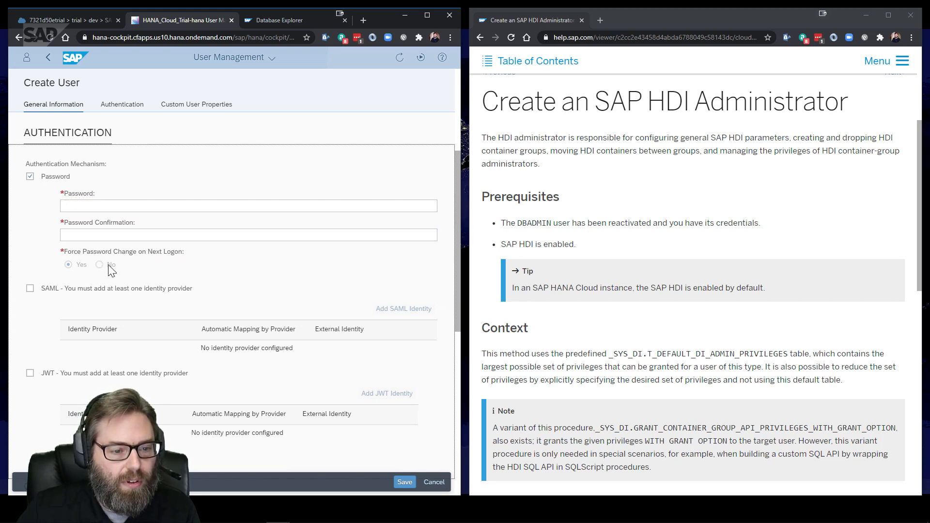
{"action": "scroll", "coordinate": [211, 259], "scroll_direction": "down", "scroll_amount": 4}
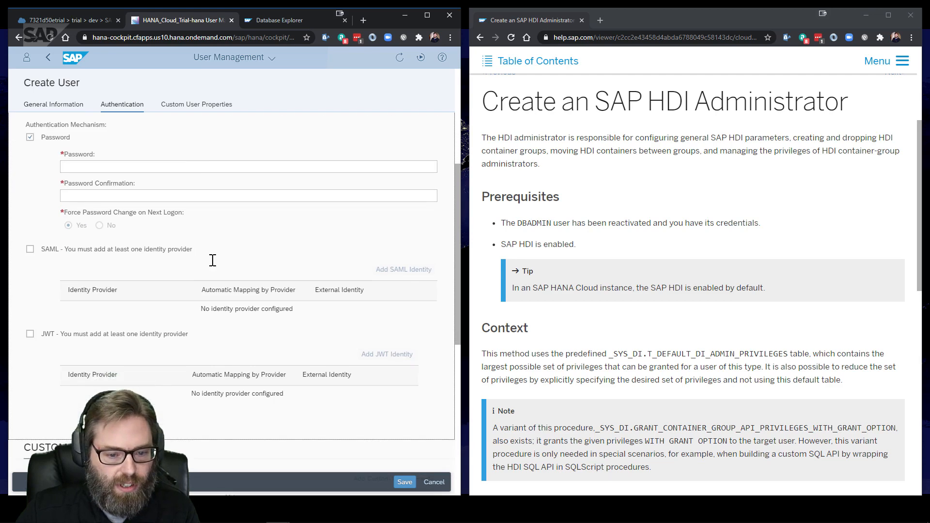
{"action": "scroll", "coordinate": [232, 268], "scroll_direction": "up", "scroll_amount": 5}
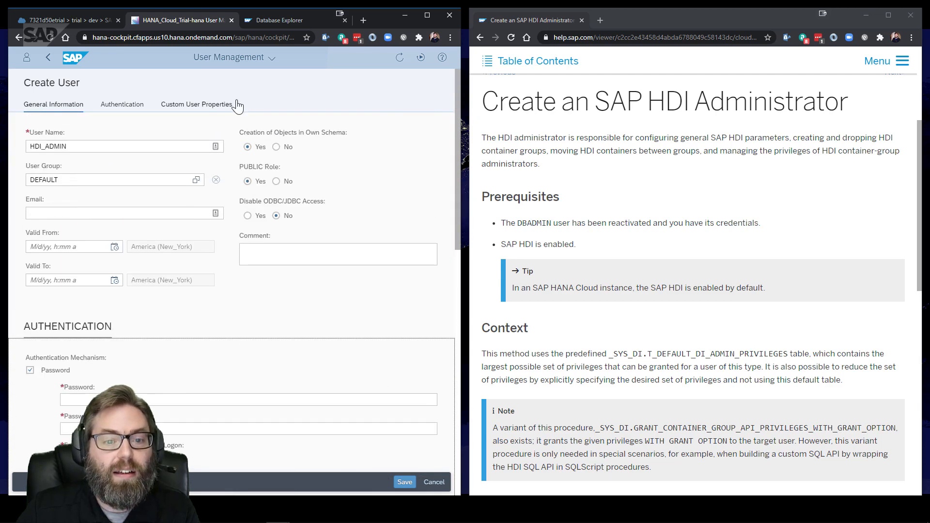
{"action": "scroll", "coordinate": [116, 272], "scroll_direction": "down", "scroll_amount": 1}
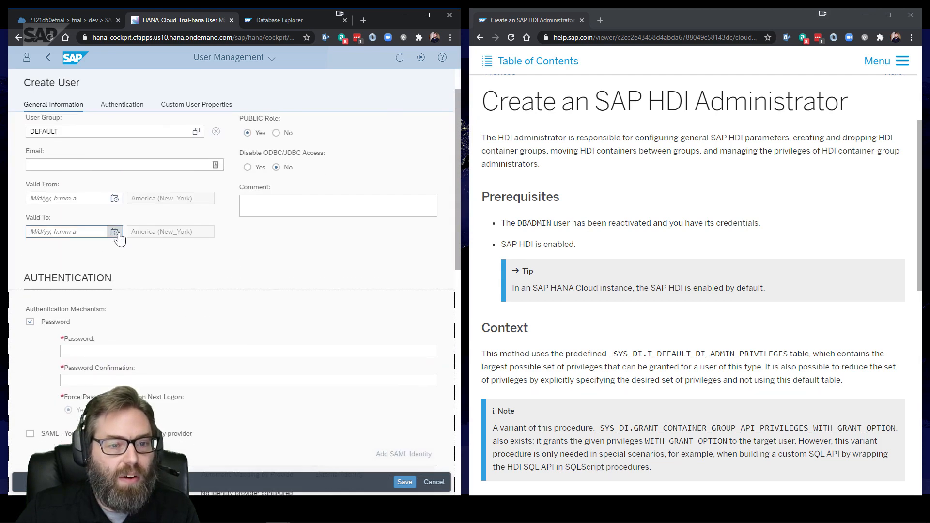
{"action": "scroll", "coordinate": [114, 235], "scroll_direction": "up", "scroll_amount": 1}
{"action": "scroll", "coordinate": [151, 326], "scroll_direction": "down", "scroll_amount": 3}
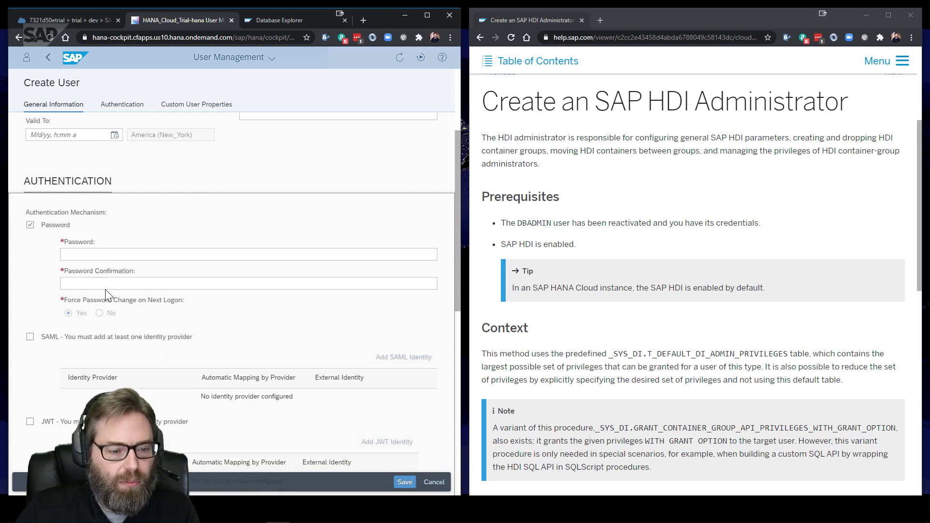
{"action": "left_click", "coordinate": [95, 253]}
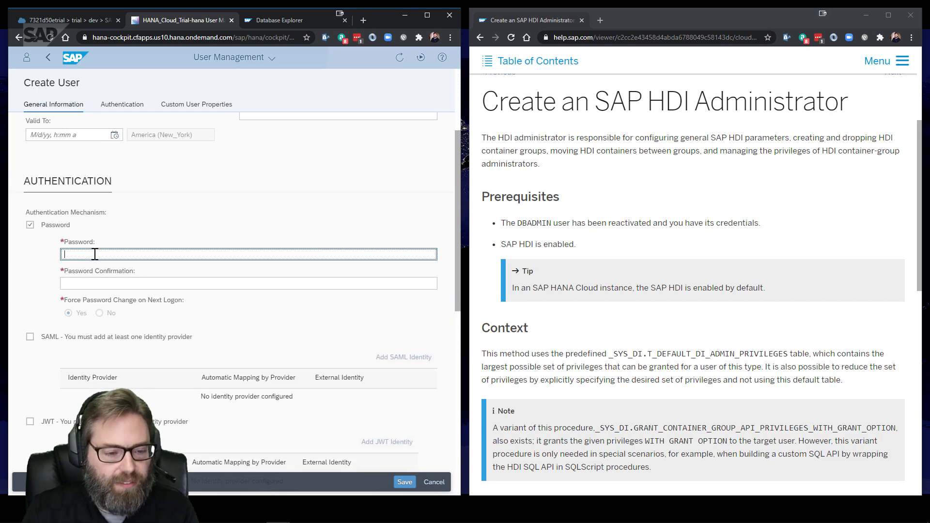
Enter the password and its confirmation, and set Force Password Change on Next Logon to No
{"action": "type", "text": "P••••••••"}
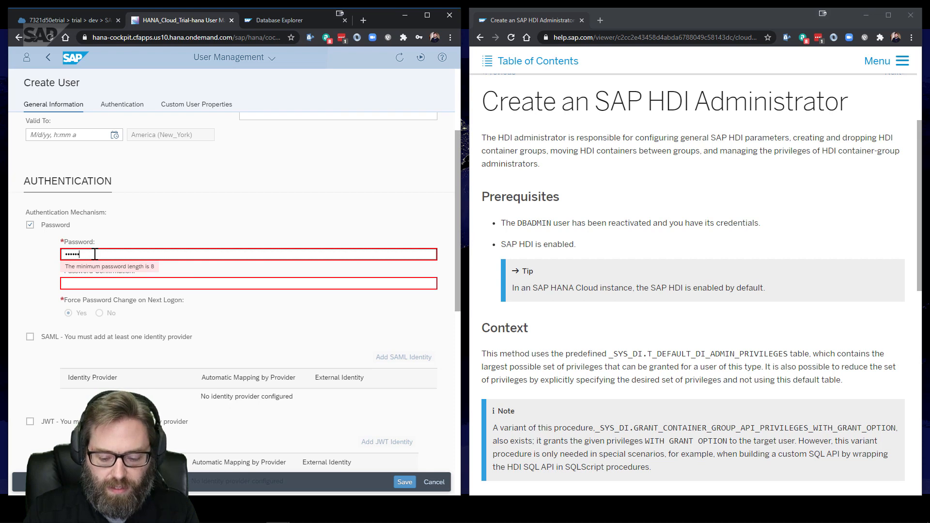
{"action": "key", "text": "Tab"}
{"action": "type", "text": "•••••••"}
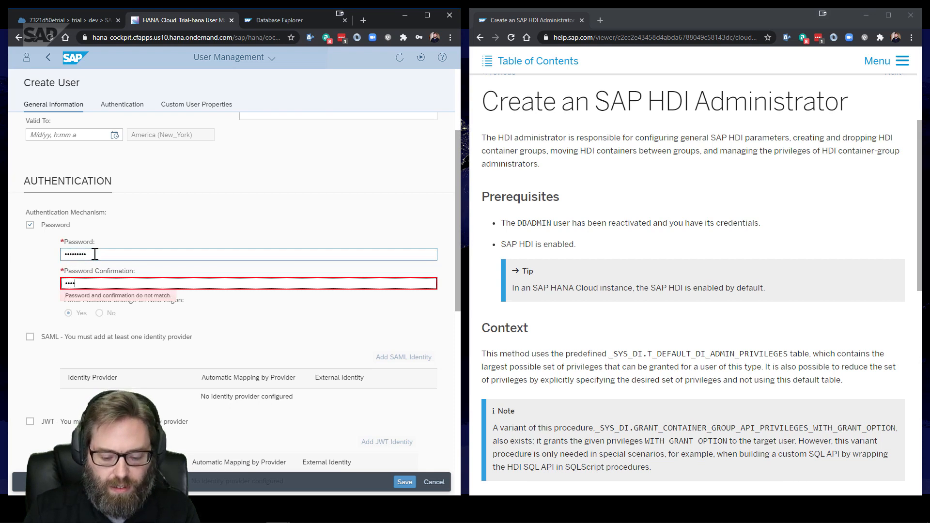
{"action": "type", "text": "••"}
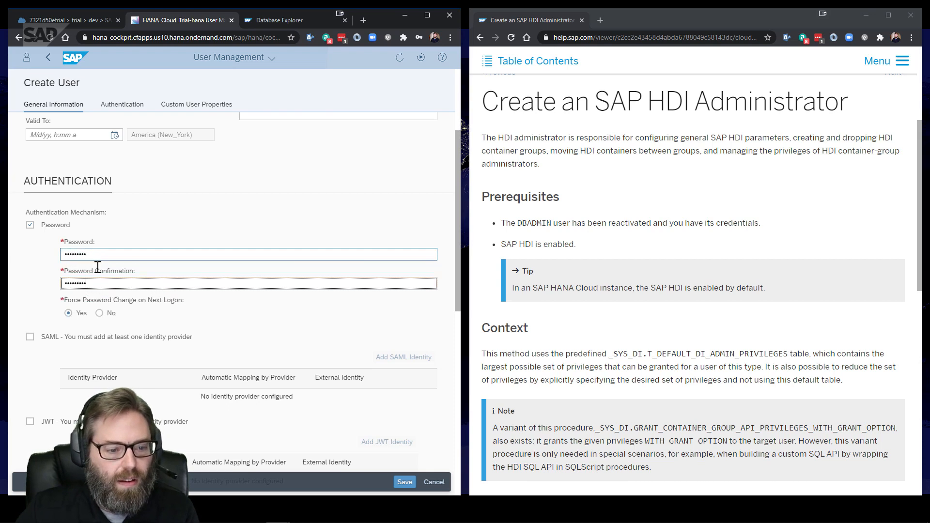
{"action": "left_click", "coordinate": [98, 315]}
Re-enter the password and a matching confirmation, then save the HDI_ADMIN user
{"action": "left_click_drag", "start_coordinate": [95, 254], "coordinate": [1, 254]}
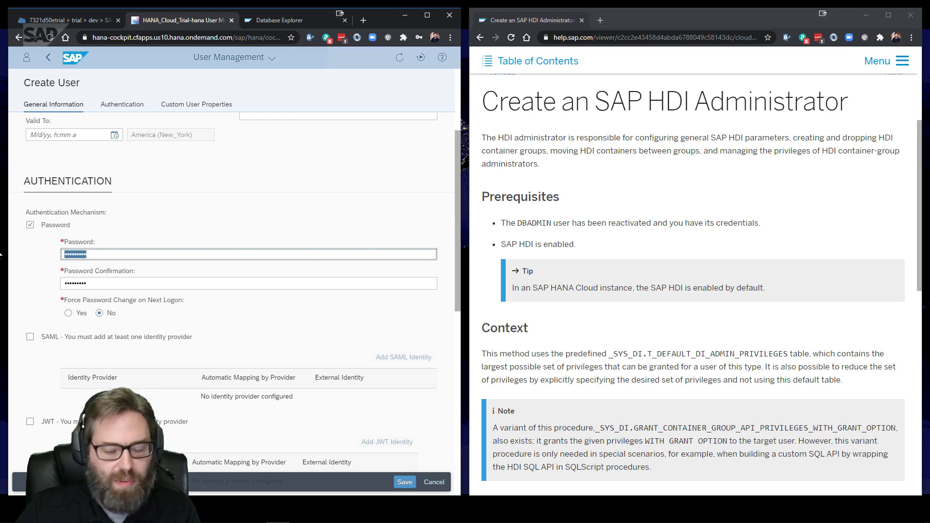
{"action": "key", "text": "BackSpace"}
{"action": "type", "text": "•••••••"}
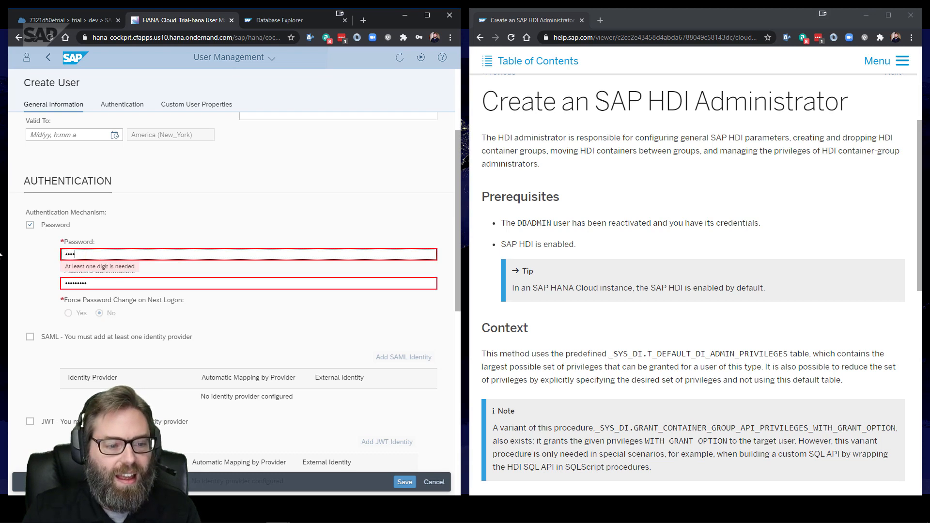
{"action": "type", "text": "••••"}
{"action": "key", "text": "Tab"}
{"action": "type", "text": "•••••"}
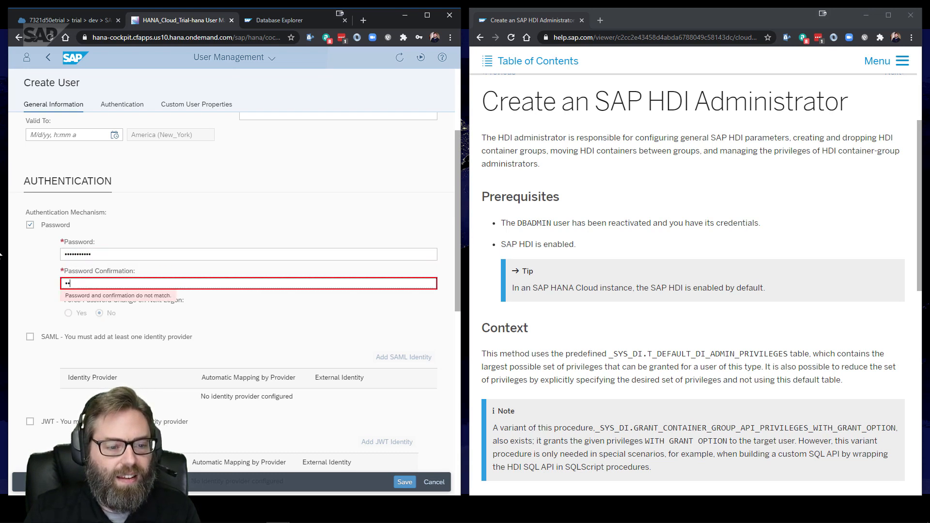
{"action": "type", "text": "••••"}
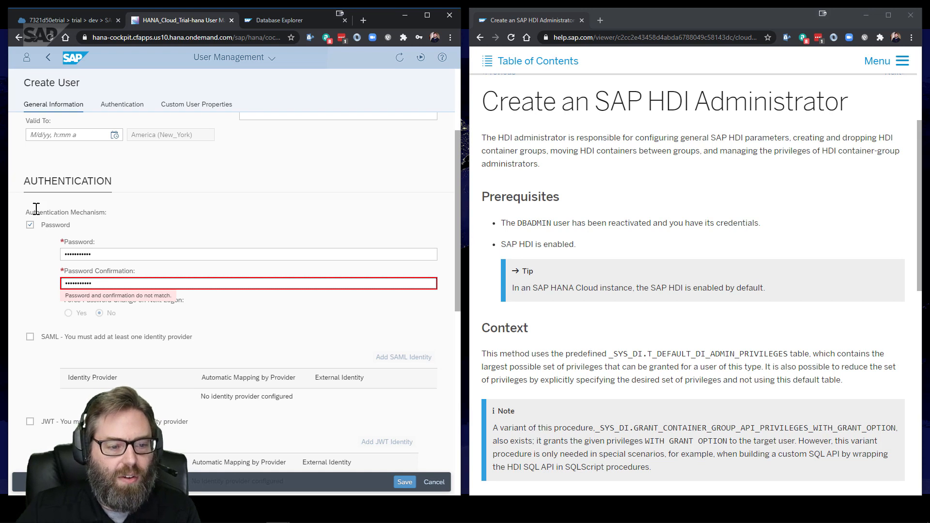
{"action": "left_click", "coordinate": [246, 207]}
{"action": "left_click_drag", "start_coordinate": [97, 283], "coordinate": [18, 280]}
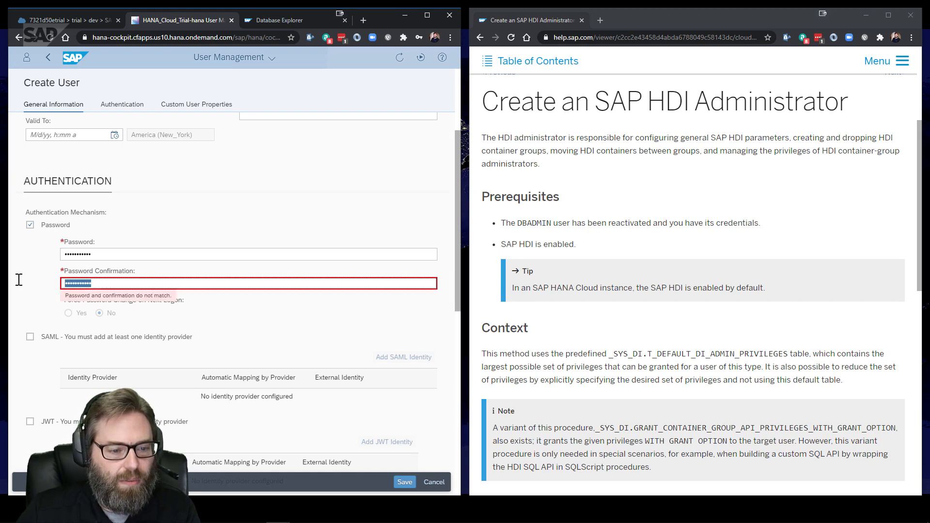
{"action": "key", "text": "BackSpace"}
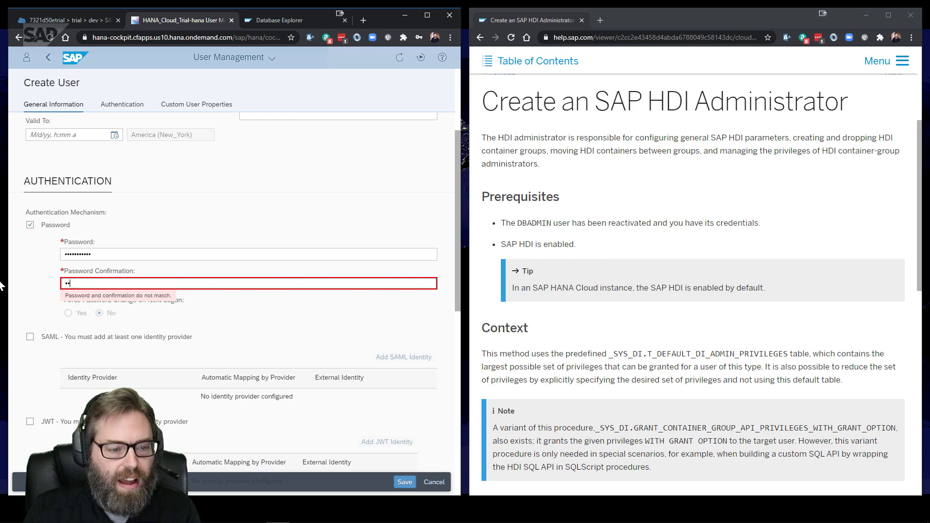
{"action": "type", "text": "***********"}
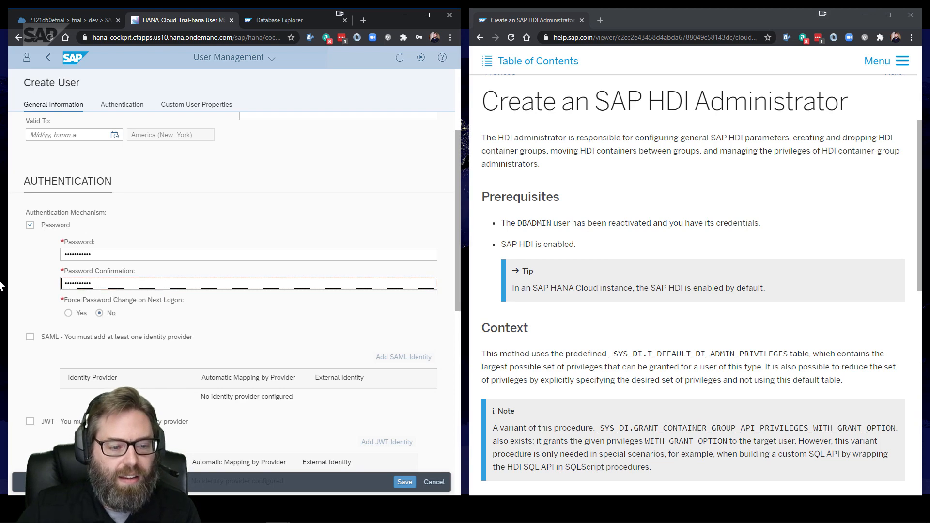
{"action": "scroll", "coordinate": [315, 183], "scroll_direction": "down", "scroll_amount": 7}
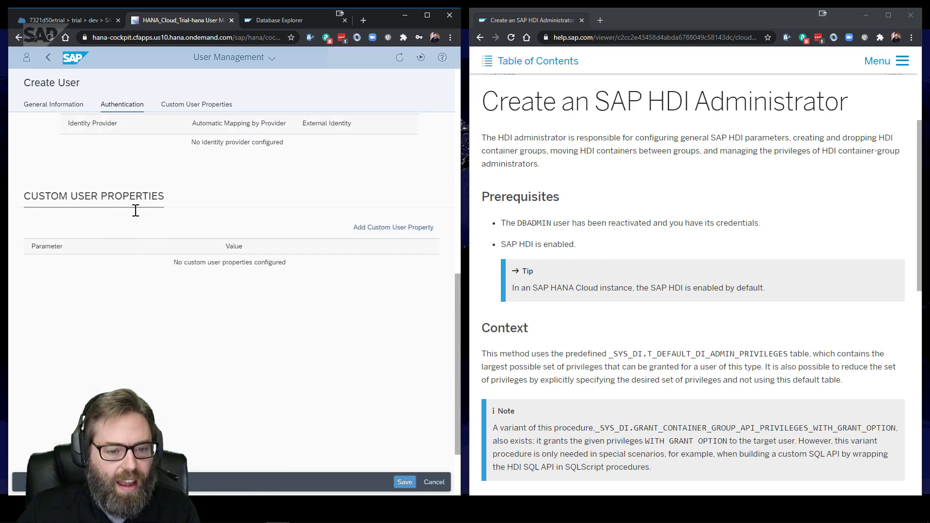
{"action": "left_click", "coordinate": [405, 483]}
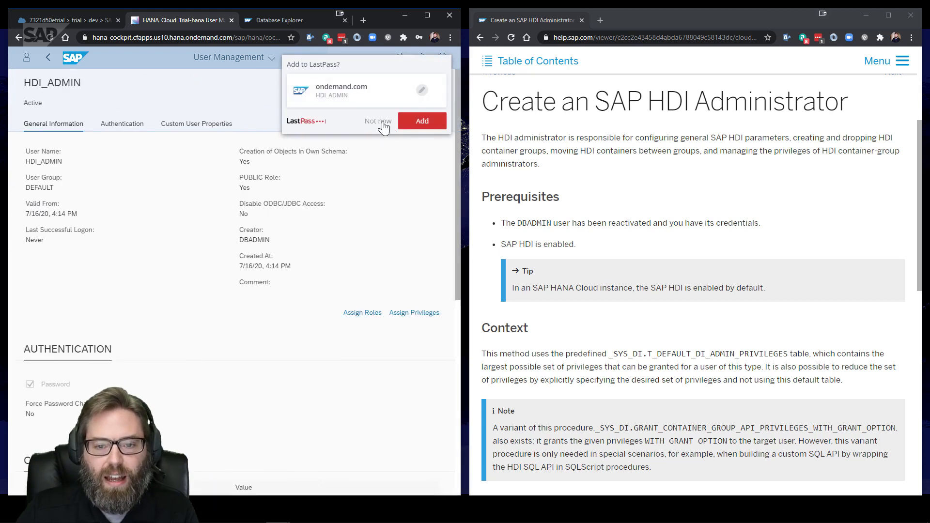
Dismiss the LastPass save prompt and close the HDI_ADMIN details column
{"action": "left_click", "coordinate": [383, 127]}
{"action": "scroll", "coordinate": [670, 364], "scroll_direction": "down", "scroll_amount": 4}
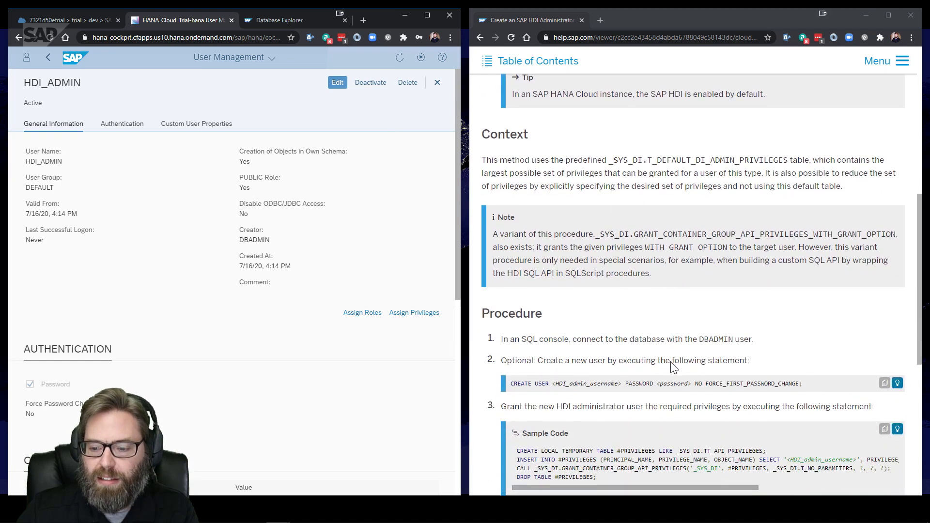
{"action": "scroll", "coordinate": [670, 361], "scroll_direction": "up", "scroll_amount": 5}
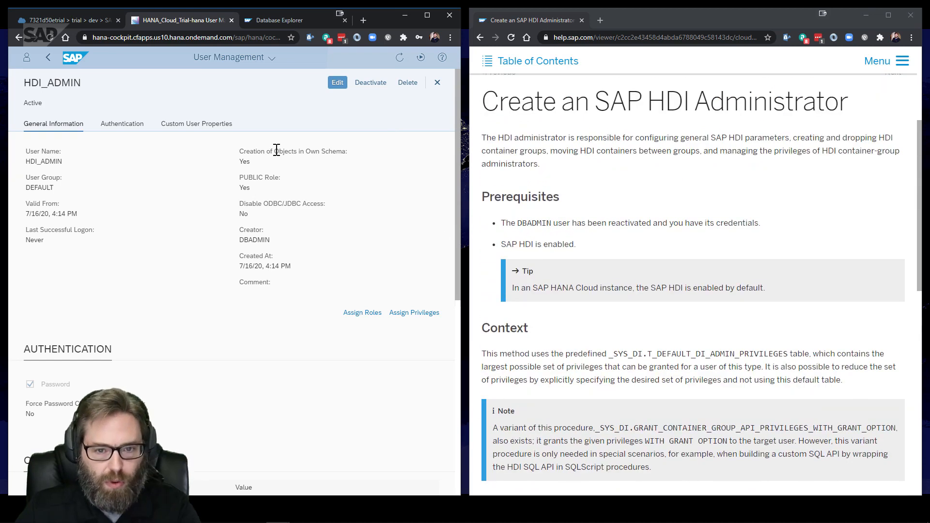
{"action": "left_click", "coordinate": [437, 84]}
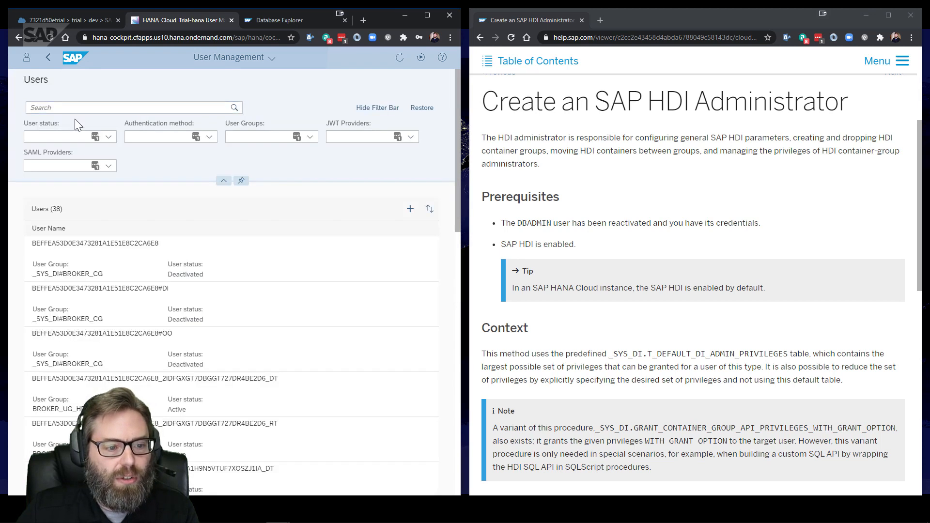
Start creating another user and enter HDI_GROUP_ADMIN as the user name
{"action": "left_click", "coordinate": [410, 209]}
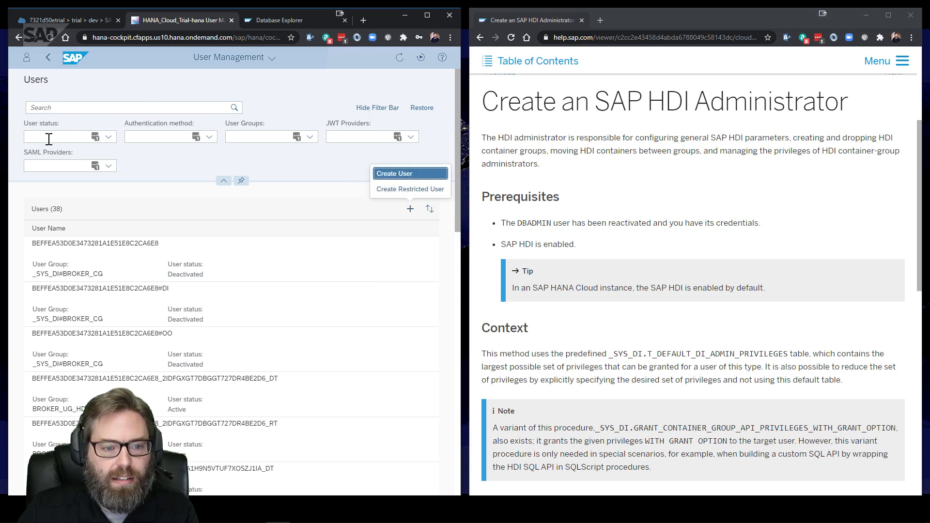
{"action": "key", "text": "Return"}
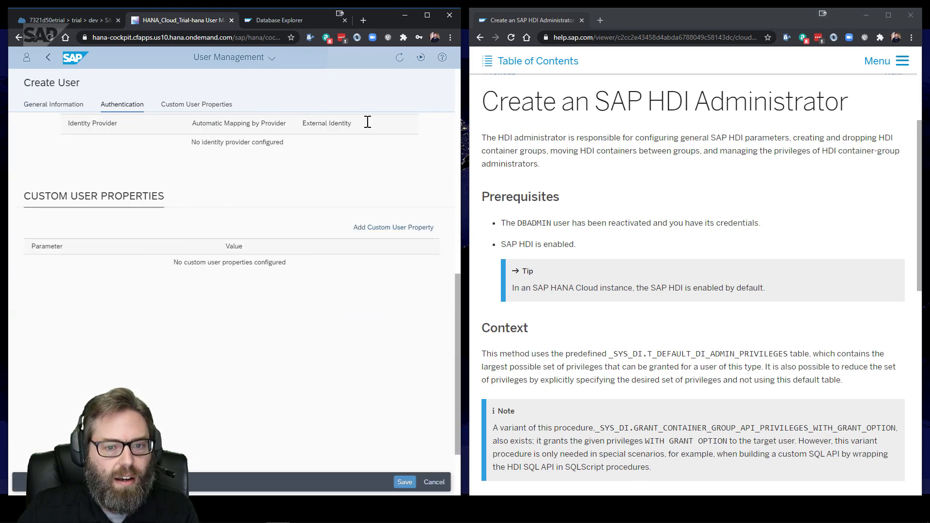
{"action": "scroll", "coordinate": [139, 184], "scroll_direction": "up", "scroll_amount": 5}
{"action": "left_click", "coordinate": [60, 146]}
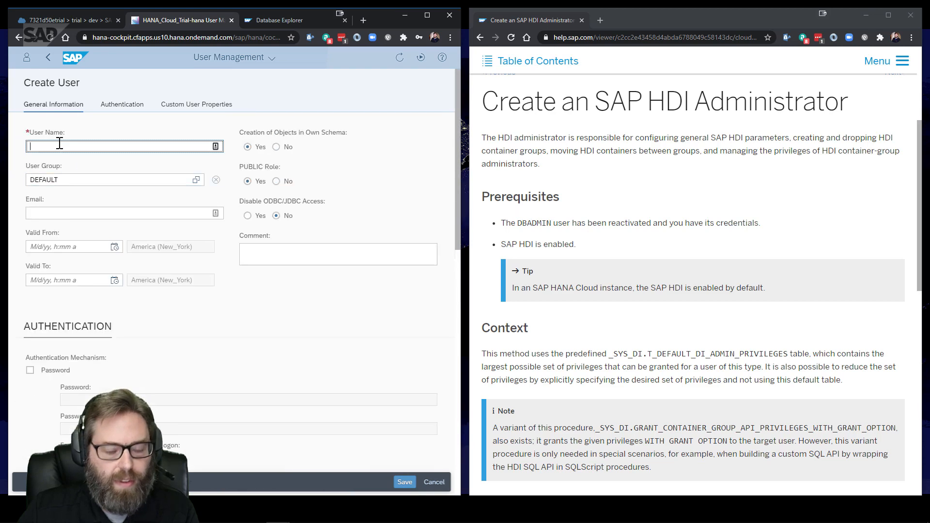
{"action": "type", "text": "HDI_GROUP_ADMIN"}
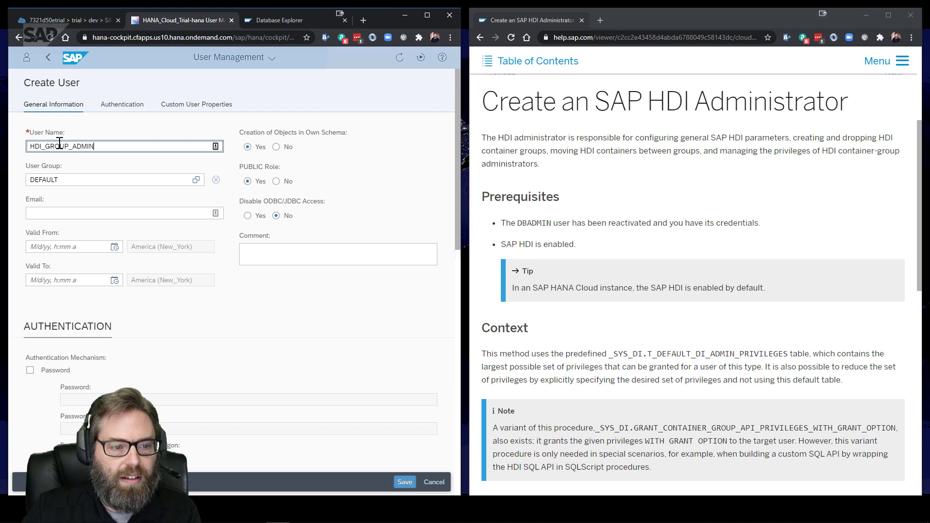
Enable Password authentication, enter the password and confirmation, set no forced change, and save
{"action": "scroll", "coordinate": [97, 267], "scroll_direction": "down", "scroll_amount": 2}
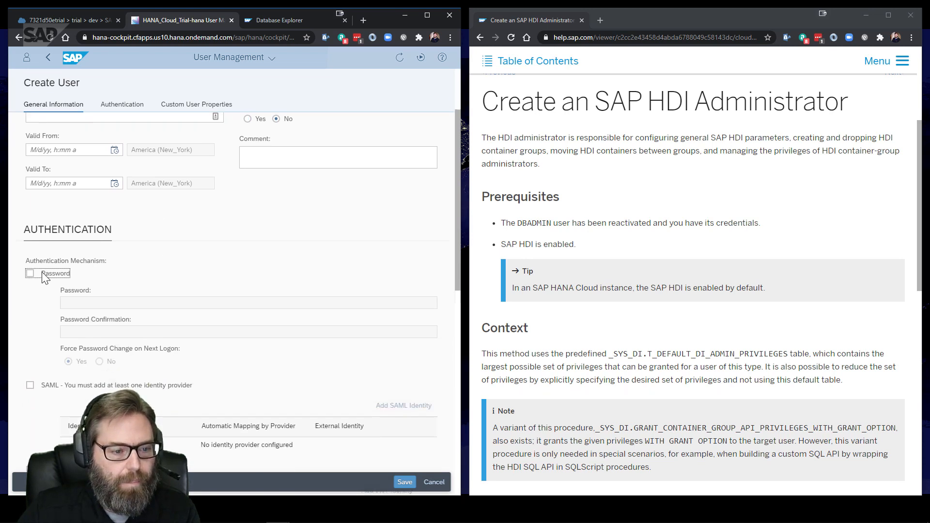
{"action": "left_click", "coordinate": [42, 273]}
{"action": "scroll", "coordinate": [95, 283], "scroll_direction": "down", "scroll_amount": 3}
{"action": "left_click", "coordinate": [96, 158]}
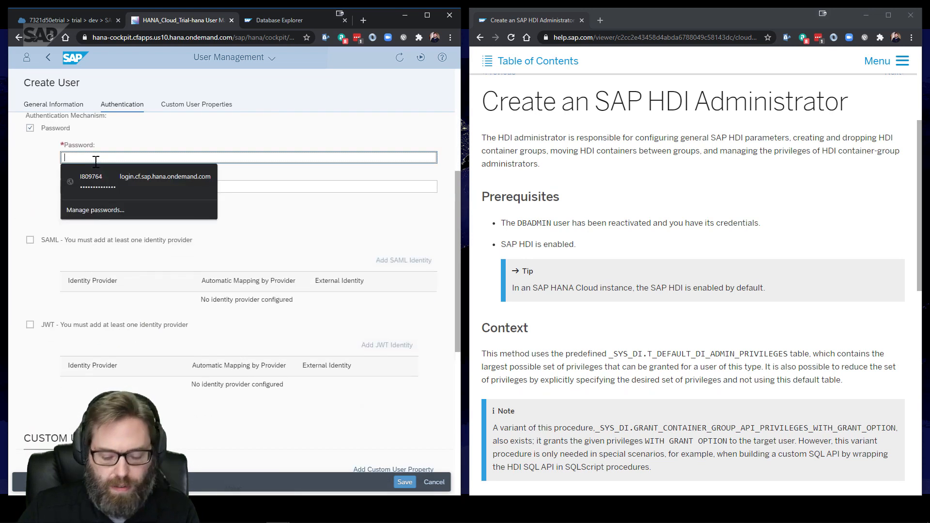
{"action": "type", "text": "********"}
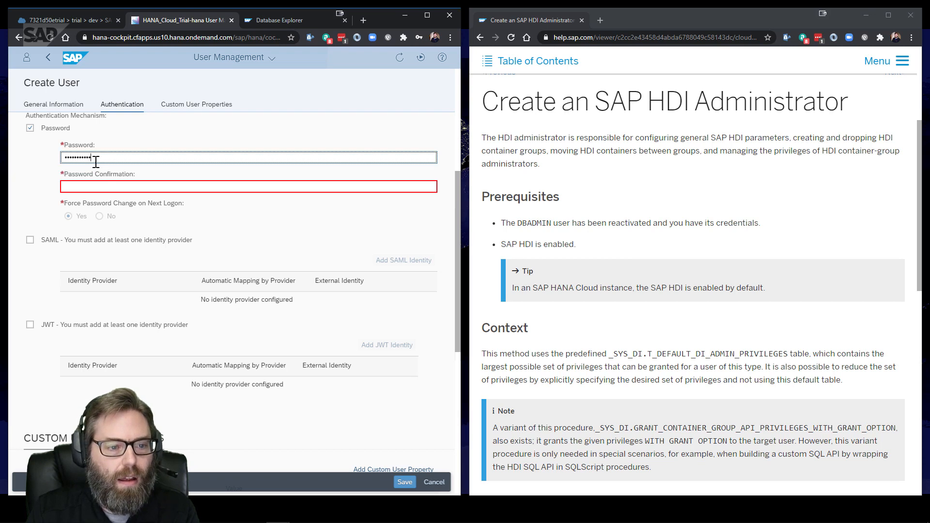
{"action": "key", "text": "Tab"}
{"action": "type", "text": "*********"}
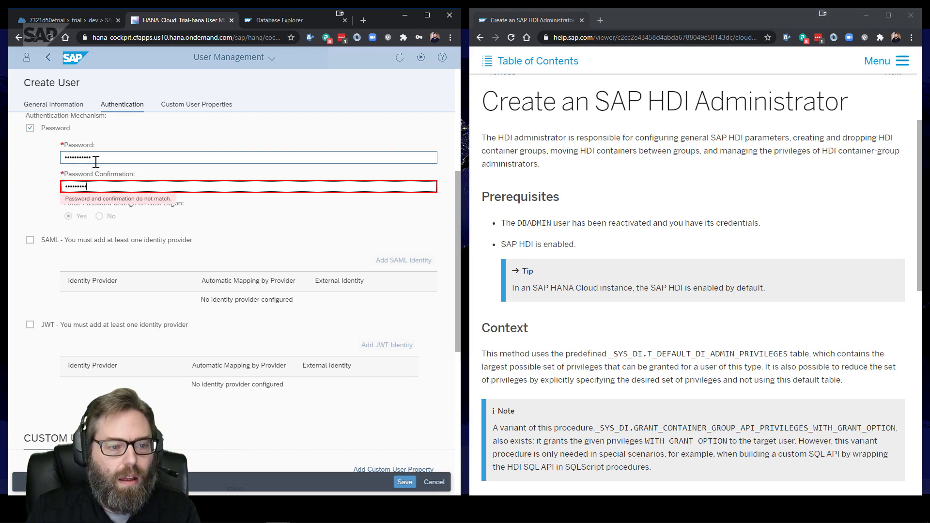
{"action": "type", "text": "**"}
{"action": "left_click", "coordinate": [100, 216]}
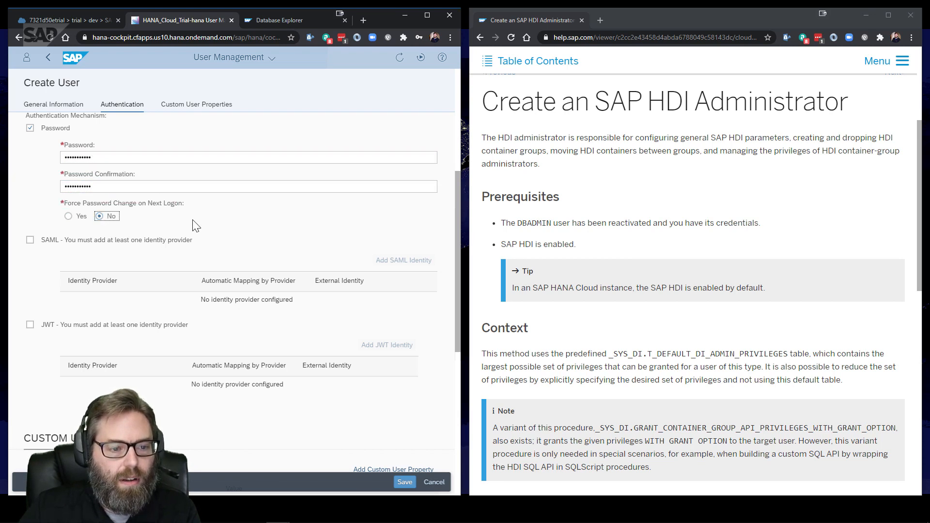
{"action": "left_click", "coordinate": [405, 482]}
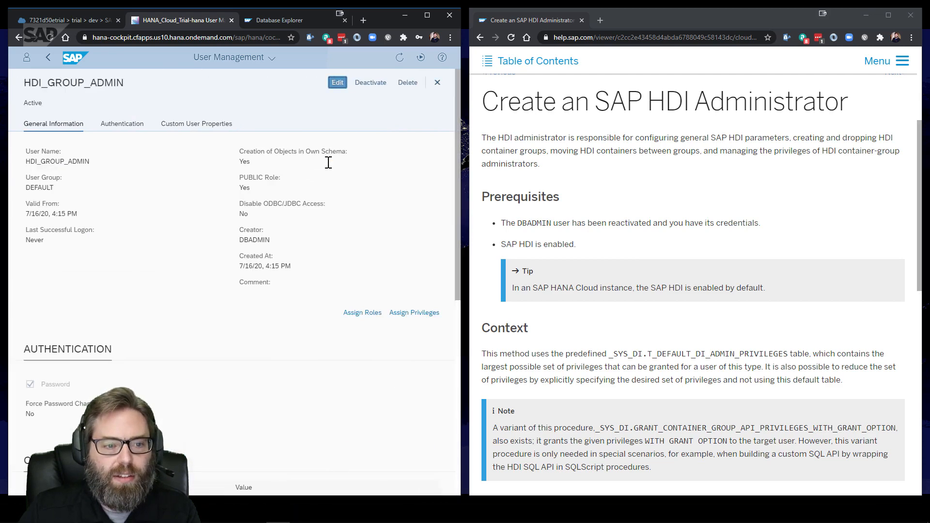
Close the user details and filter the Users list by 'HDI' to show both HDI users
{"action": "left_click", "coordinate": [49, 58]}
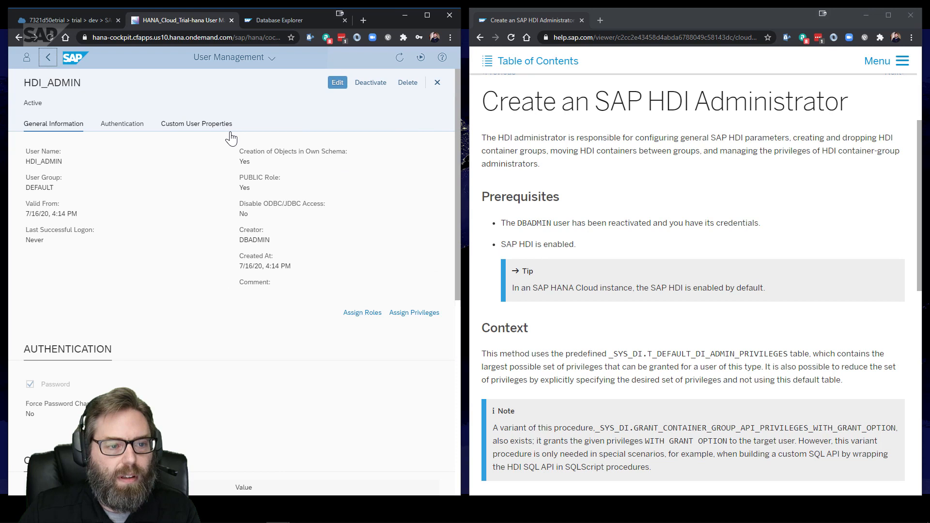
{"action": "left_click", "coordinate": [437, 88]}
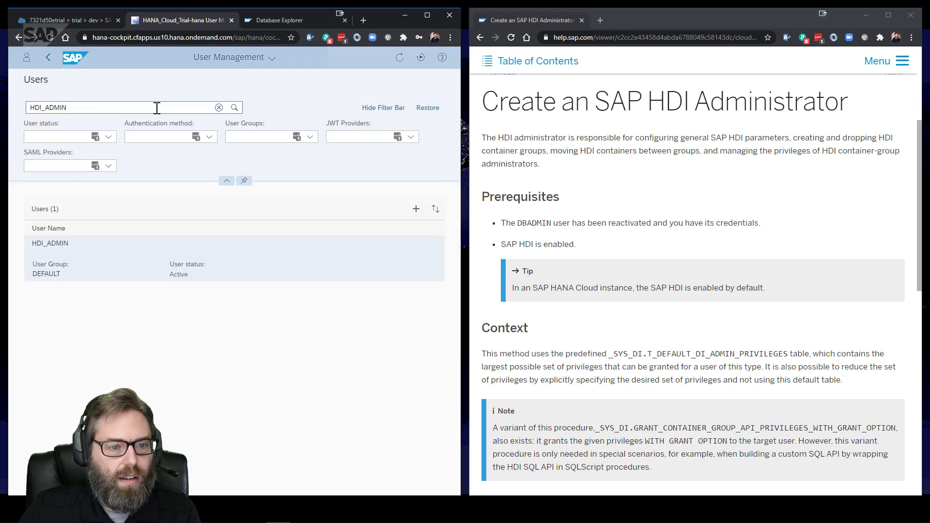
{"action": "left_click", "coordinate": [219, 107]}
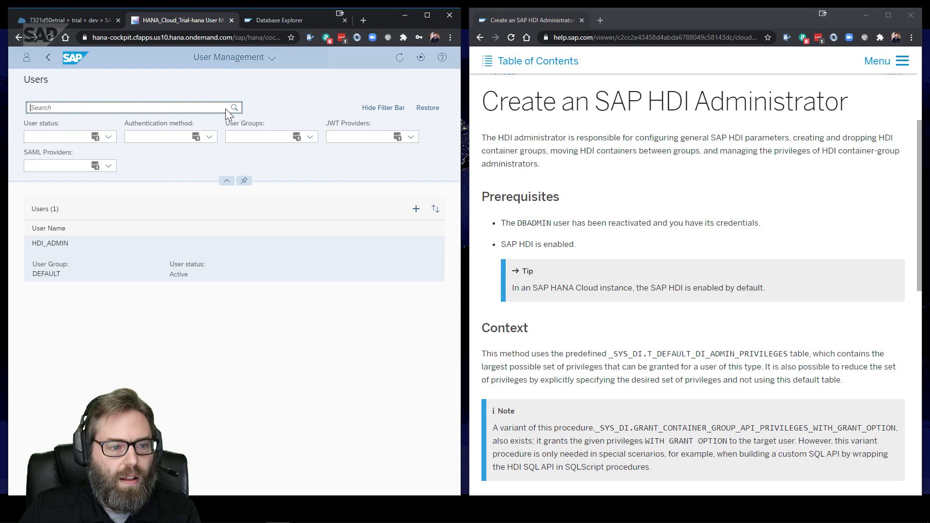
{"action": "left_click", "coordinate": [54, 108]}
{"action": "type", "text": "HDI"}
{"action": "key", "text": "Return"}
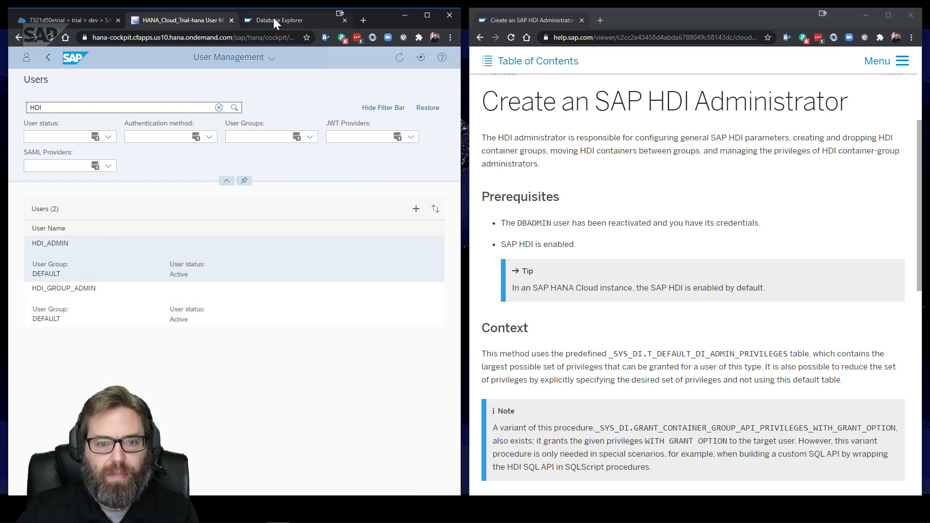
Close both BOOKS table tabs and open SQL Console 2 on HANA_Cloud_Trial
{"action": "left_click", "coordinate": [290, 20]}
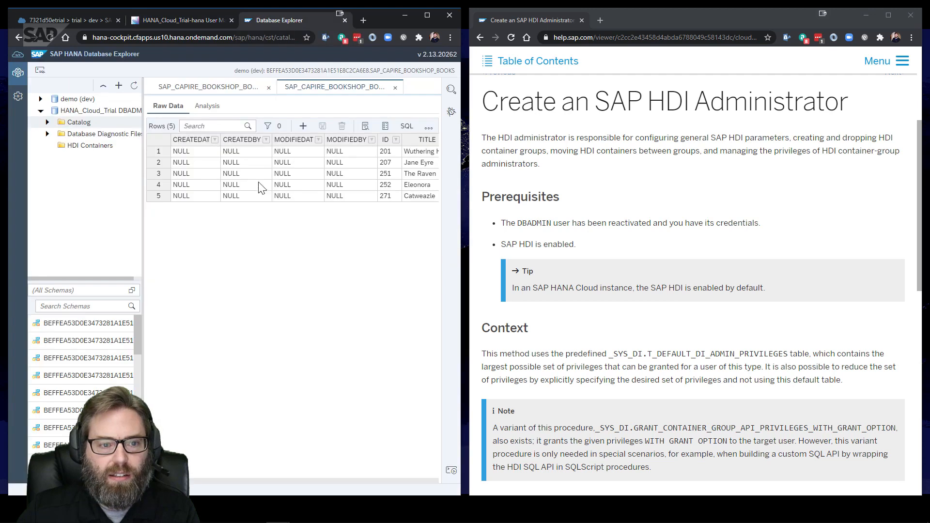
{"action": "left_click", "coordinate": [395, 88]}
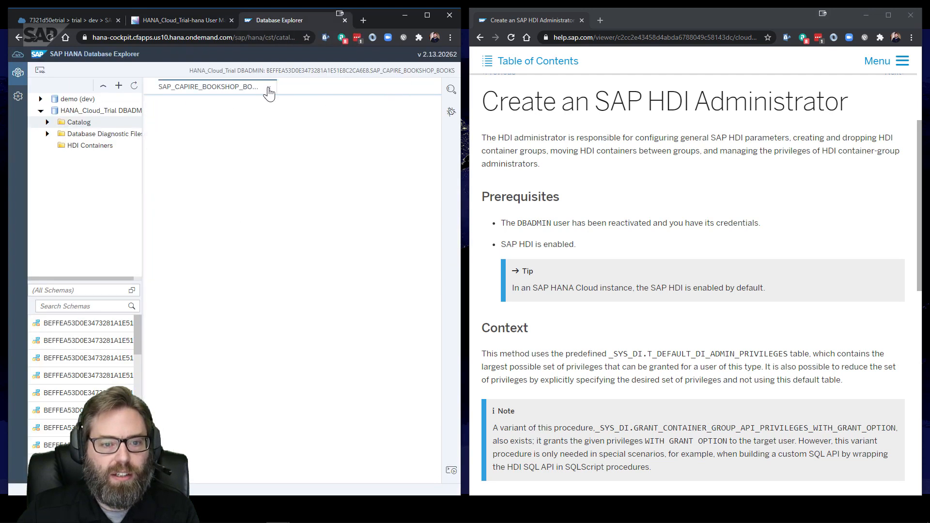
{"action": "left_click", "coordinate": [269, 88]}
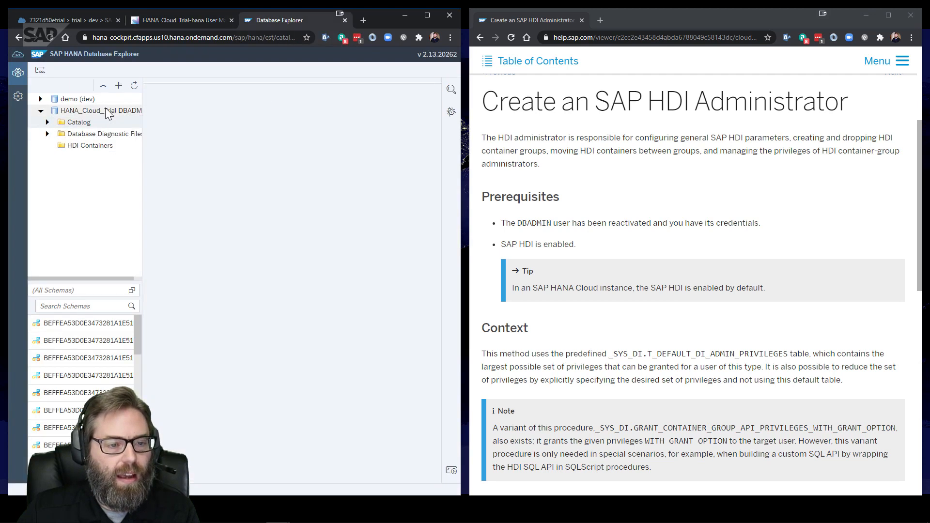
{"action": "left_click", "coordinate": [134, 111]}
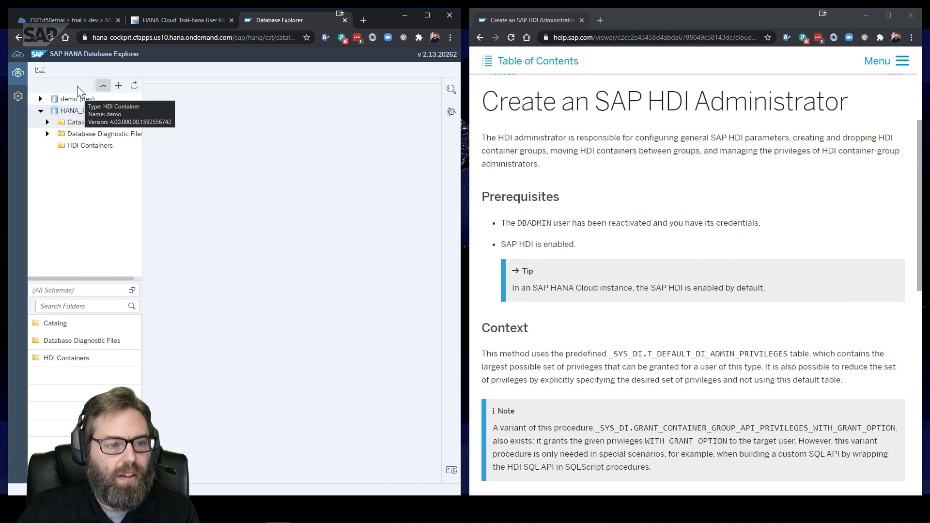
{"action": "left_click", "coordinate": [39, 72]}
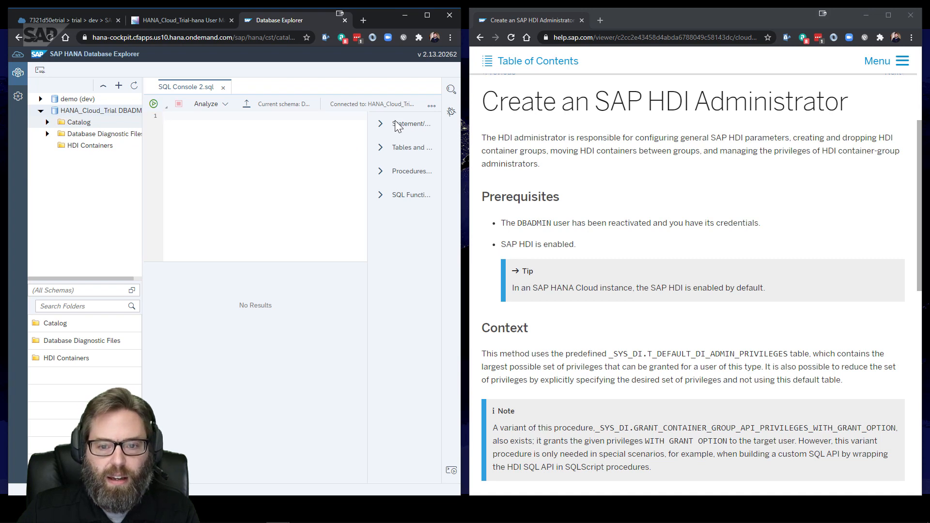
Hide the statement help panel to widen the SQL editor
{"action": "left_click", "coordinate": [431, 107]}
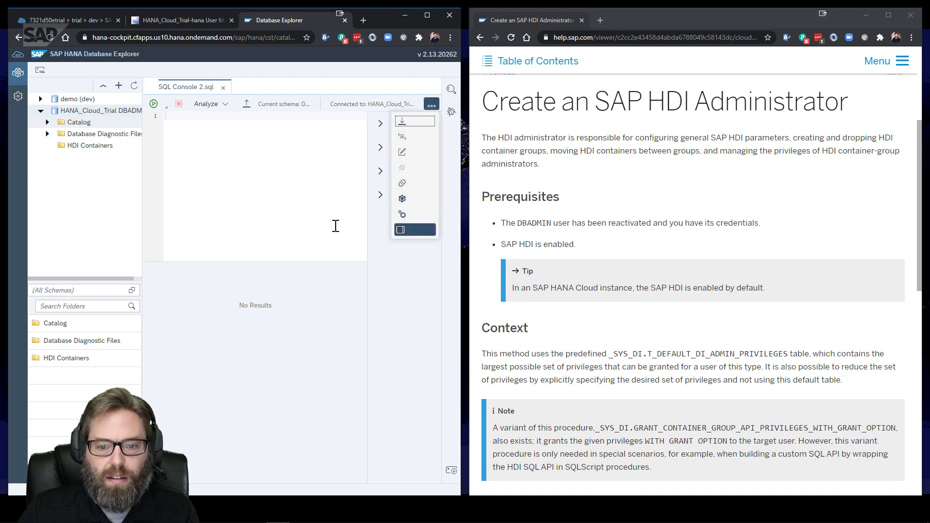
{"action": "left_click", "coordinate": [315, 196]}
{"action": "left_click", "coordinate": [432, 104]}
{"action": "left_click", "coordinate": [415, 229]}
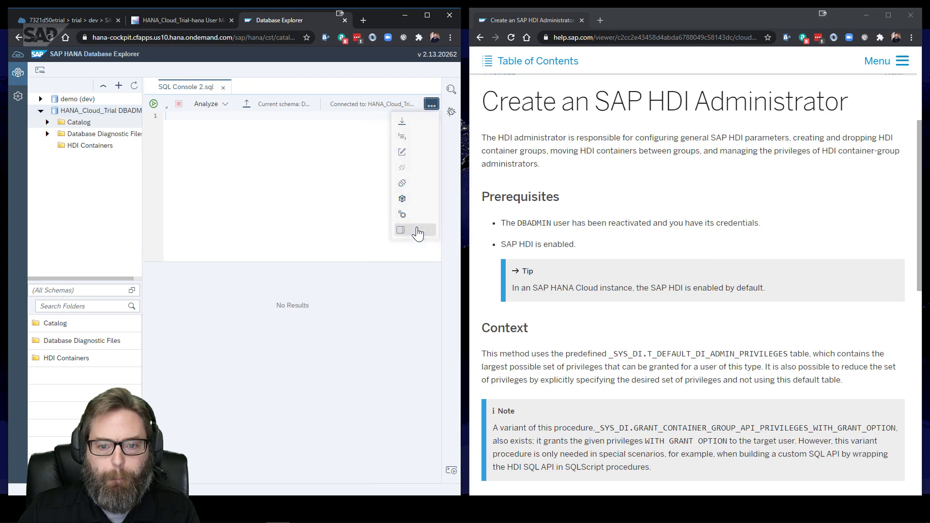
Run select current_user from dummy, correcting the 'from' typo, and get DBADMIN
{"action": "left_click", "coordinate": [254, 140]}
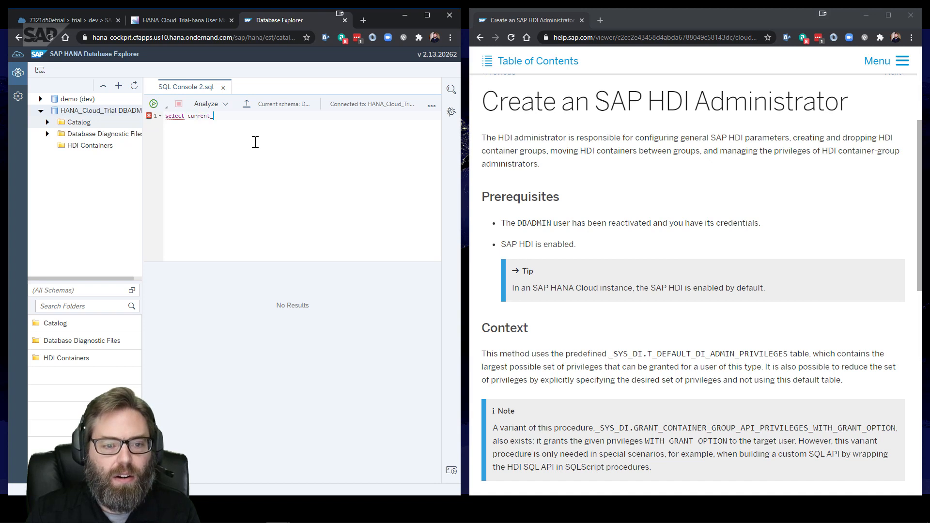
{"action": "type", "text": "y"}
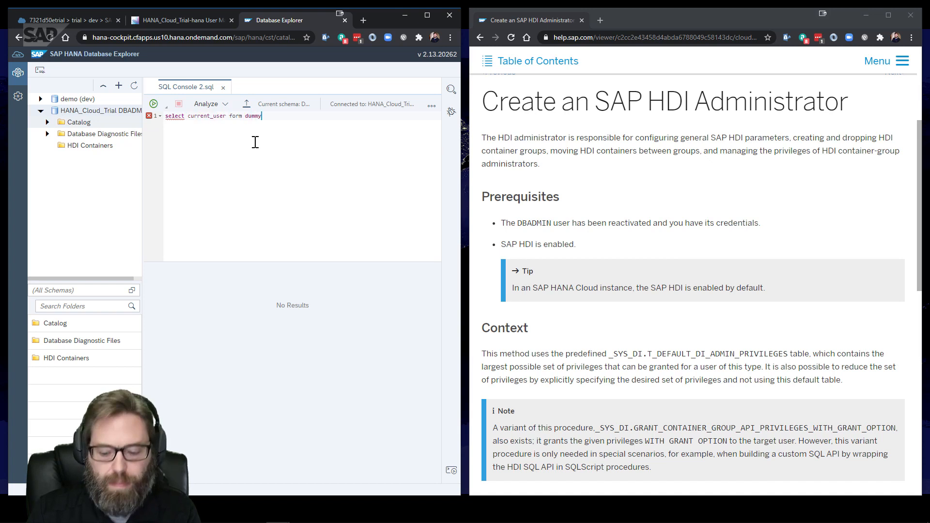
{"action": "key", "text": "F8"}
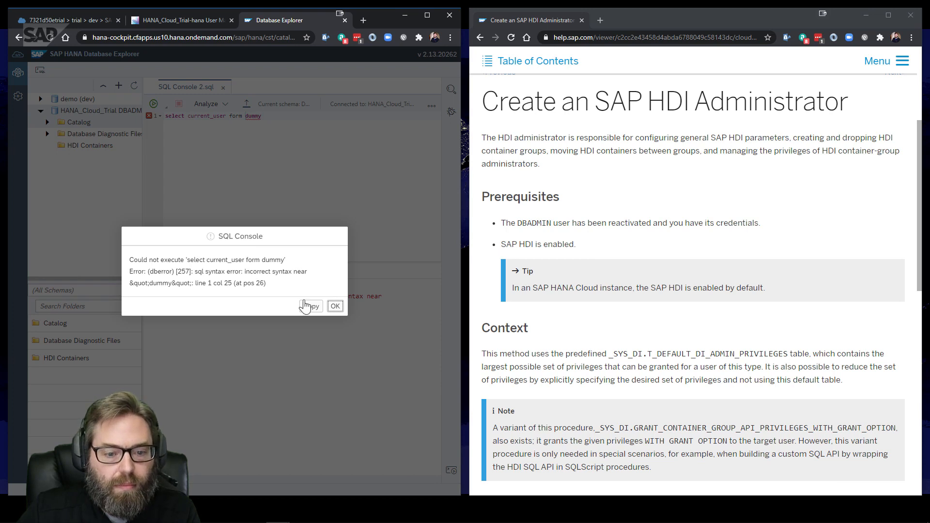
{"action": "left_click", "coordinate": [335, 306]}
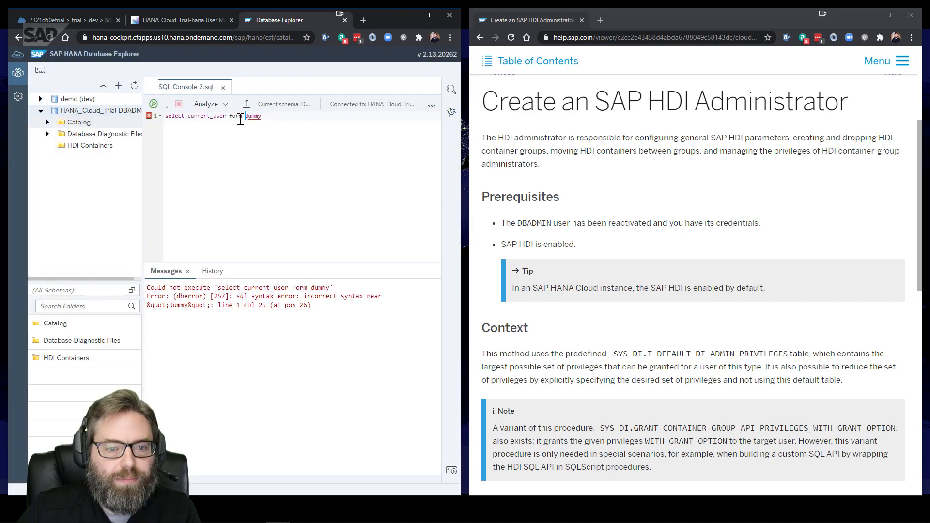
{"action": "left_click", "coordinate": [236, 118]}
{"action": "key", "text": "BackSpace"}
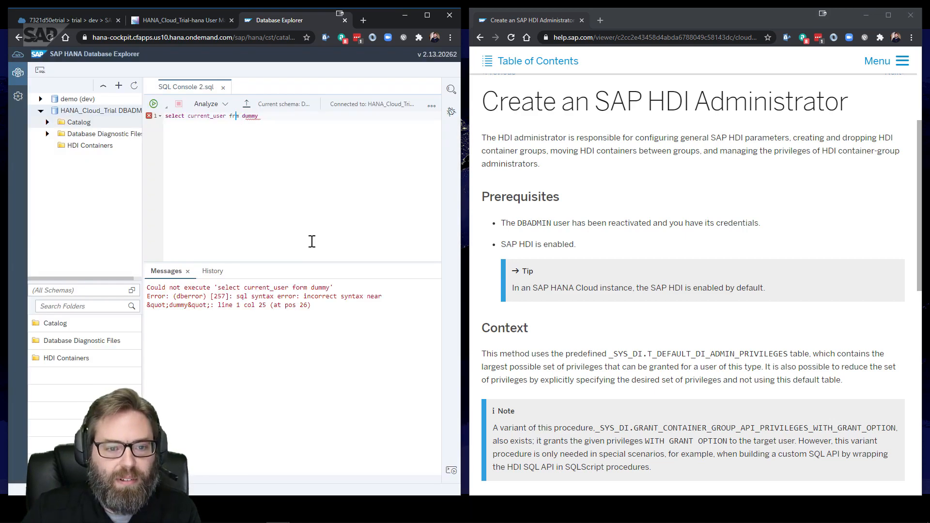
{"action": "key", "text": "Right"}
{"action": "type", "text": "o"}
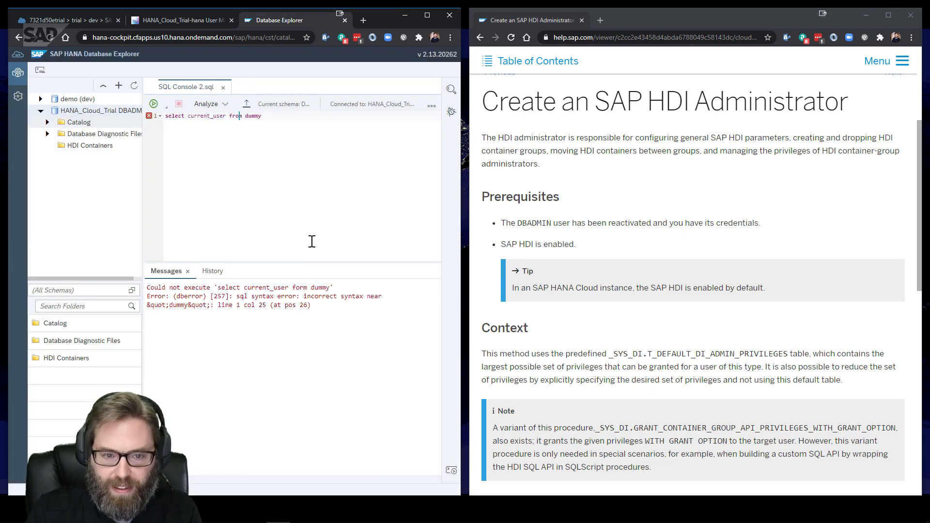
{"action": "key", "text": "F8"}
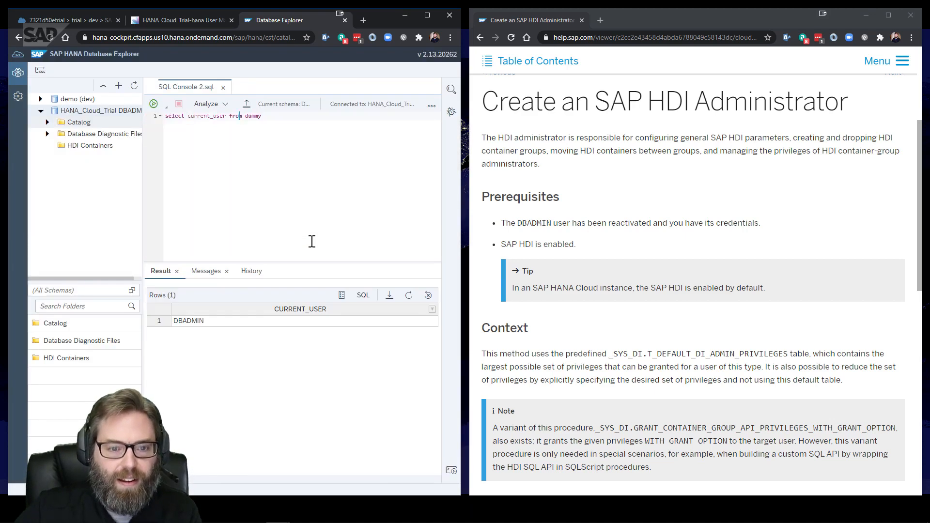
Select the DBADMIN result, then delete the query line from the editor
{"action": "left_click", "coordinate": [200, 323]}
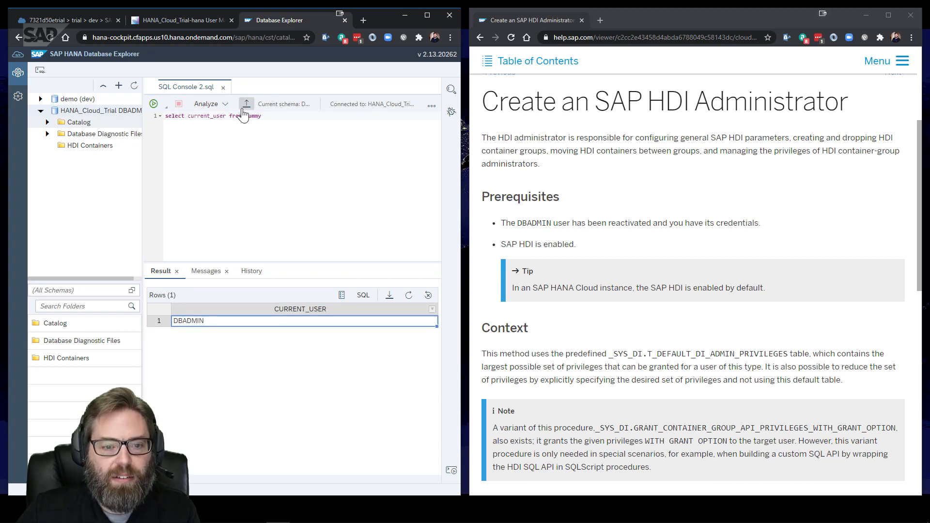
{"action": "left_click_drag", "start_coordinate": [262, 117], "coordinate": [132, 116]}
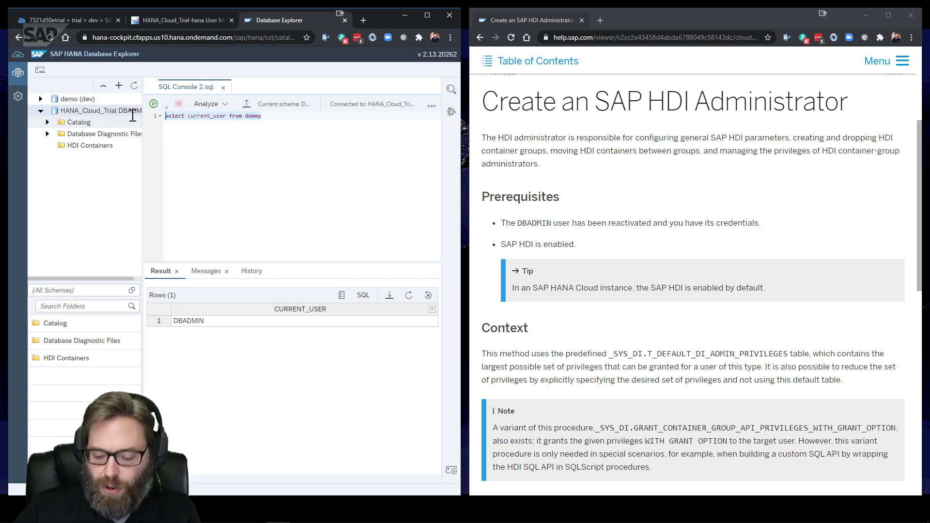
{"action": "key", "text": "BackSpace"}
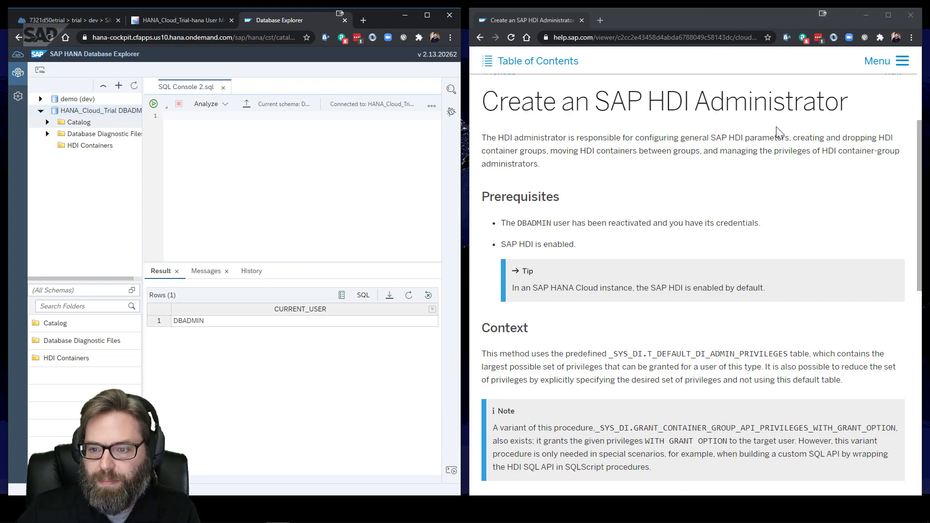
Widen the console and paste the documentation's four-line Sample Code into the editor
{"action": "scroll", "coordinate": [777, 132], "scroll_direction": "down", "scroll_amount": 1}
{"action": "scroll", "coordinate": [778, 131], "scroll_direction": "up", "scroll_amount": 2}
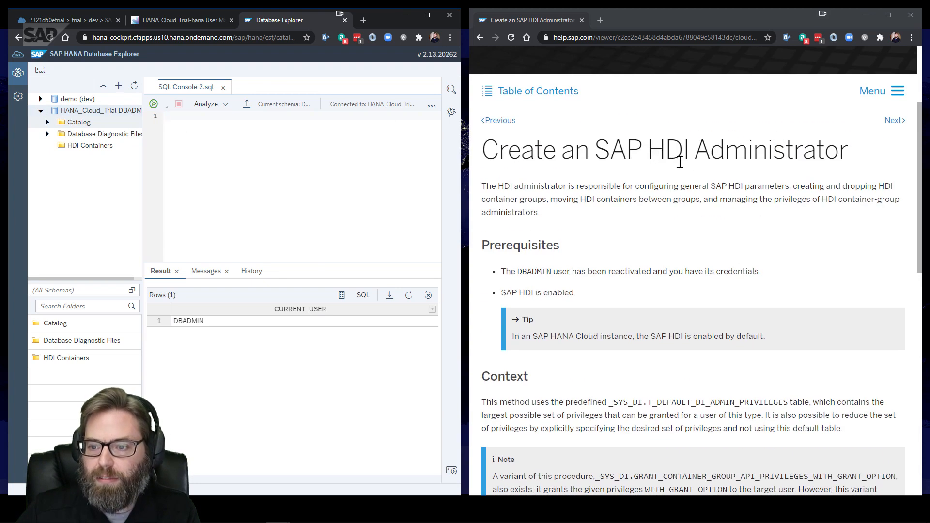
{"action": "scroll", "coordinate": [683, 162], "scroll_direction": "down", "scroll_amount": 7}
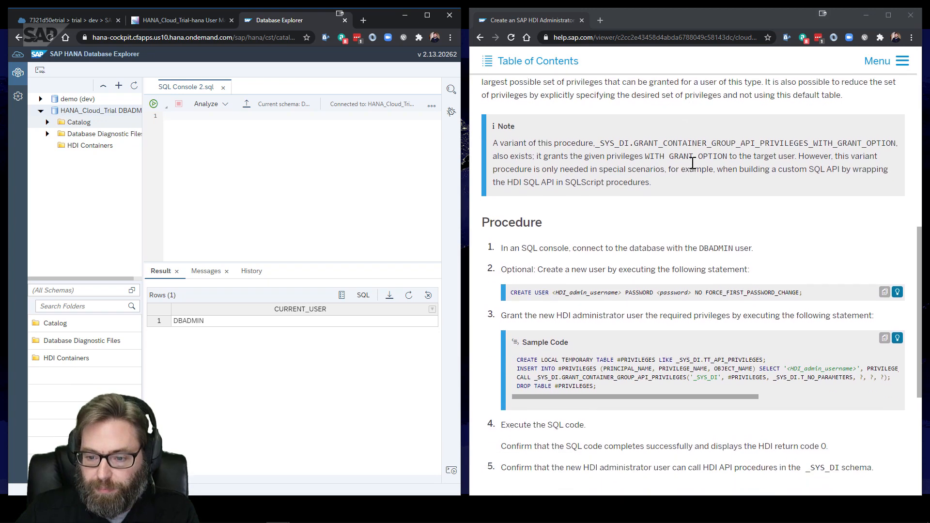
{"action": "scroll", "coordinate": [543, 189], "scroll_direction": "down", "scroll_amount": 2}
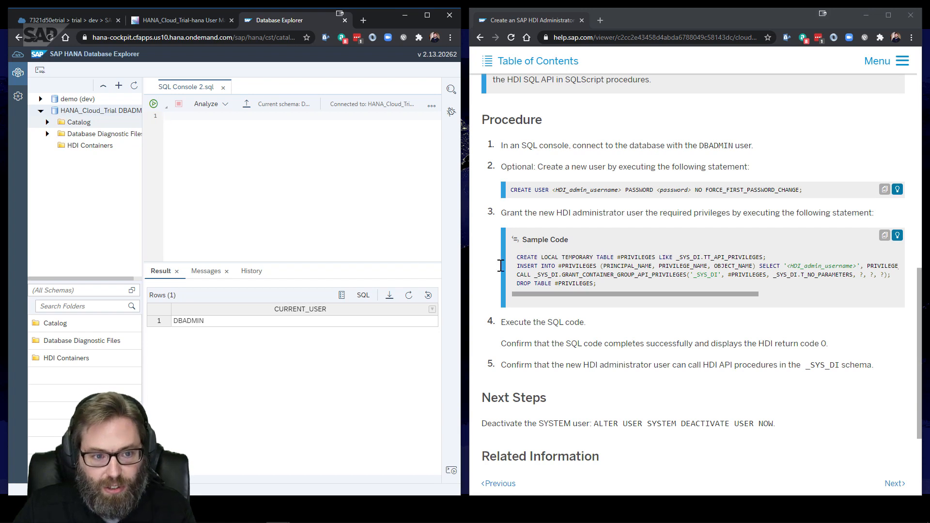
{"action": "left_click_drag", "start_coordinate": [135, 203], "coordinate": [105, 204]}
{"action": "left_click_drag", "start_coordinate": [601, 285], "coordinate": [517, 255]}
{"action": "key", "text": "ctrl+c"}
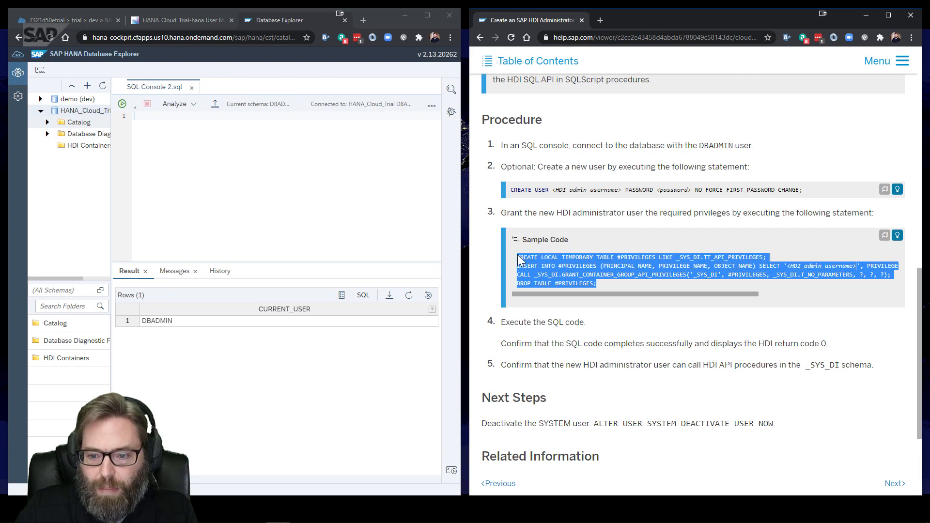
{"action": "left_click", "coordinate": [155, 149]}
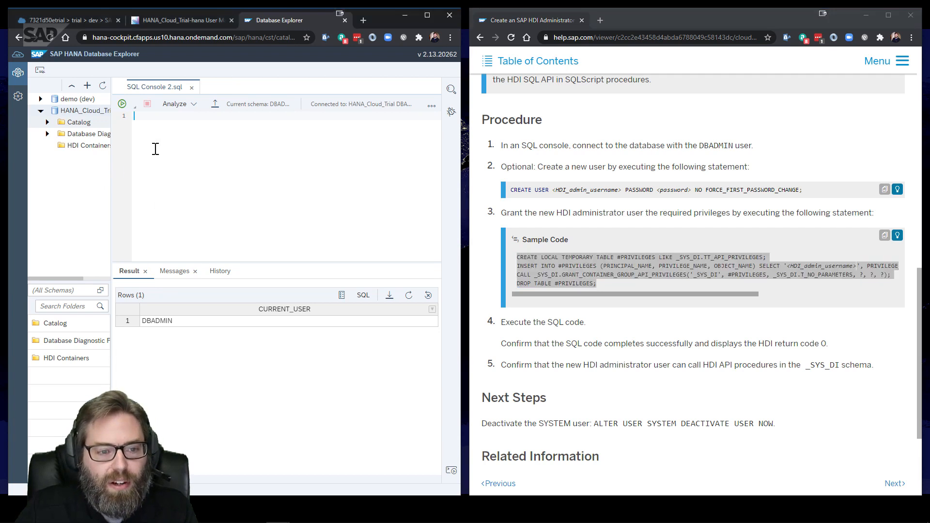
{"action": "key", "text": "ctrl+v"}
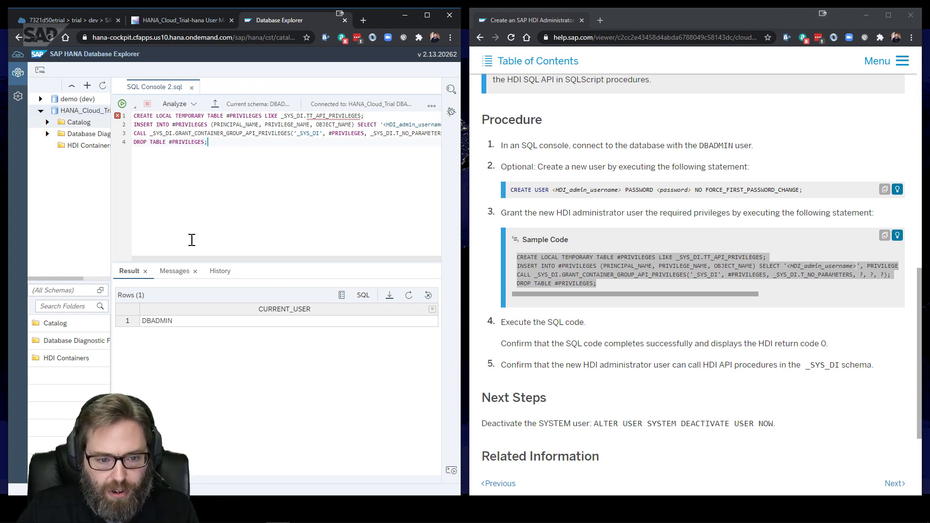
Replace <HDI_admin_username> on line 2 with HDI_ADMIN
{"action": "left_click_drag", "start_coordinate": [384, 125], "coordinate": [319, 129]}
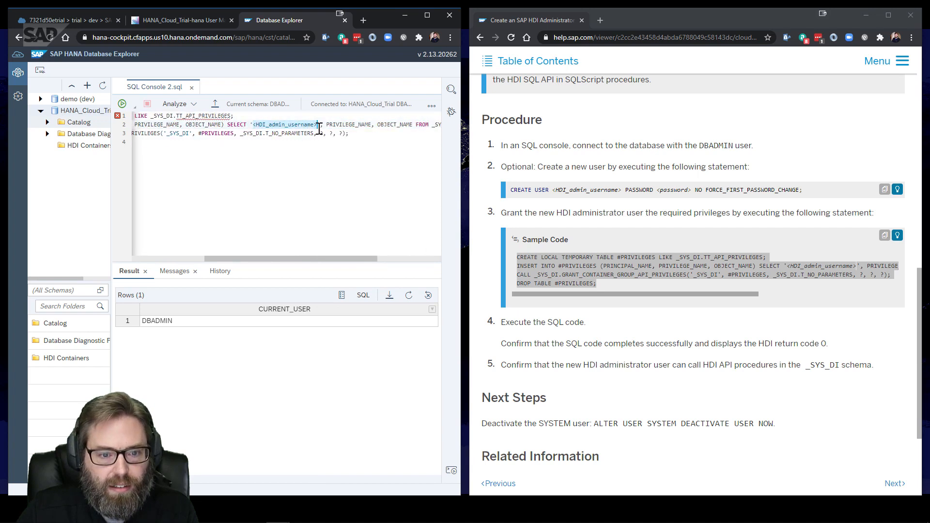
{"action": "key", "text": "BackSpace"}
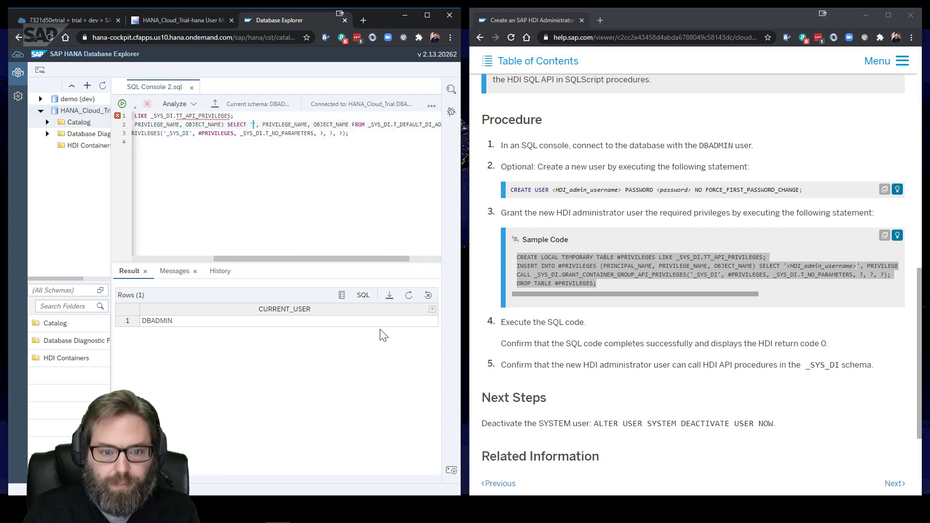
{"action": "type", "text": "HDI_ADMIN"}
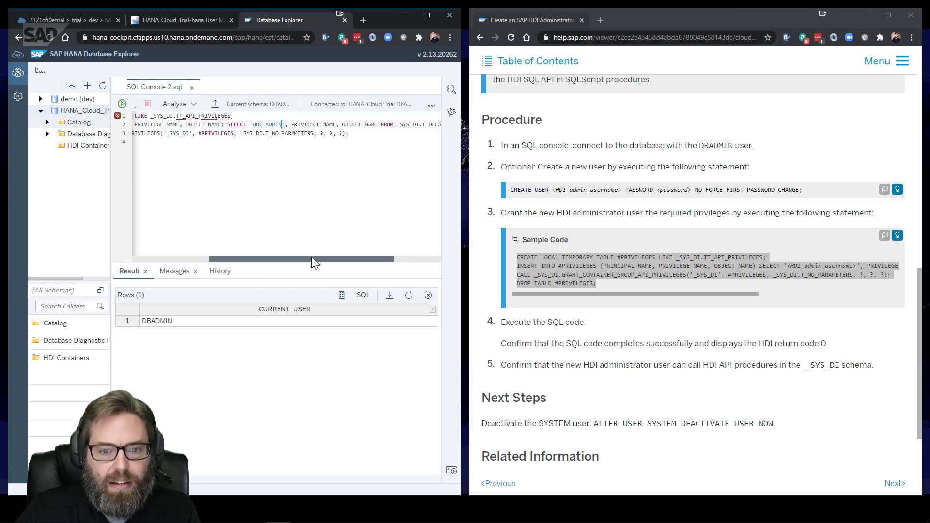
Select across the remaining script lines to review the edited statements
{"action": "left_click_drag", "start_coordinate": [324, 258], "coordinate": [236, 245]}
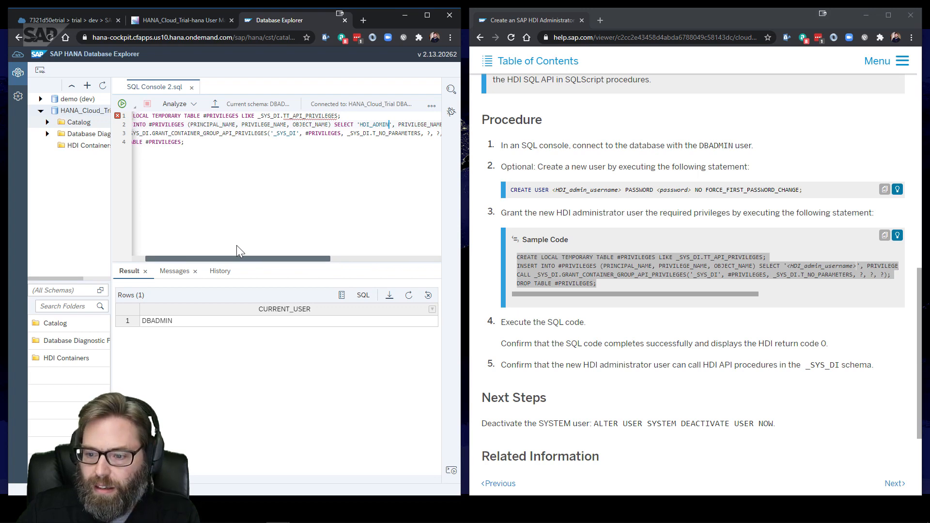
{"action": "left_click_drag", "start_coordinate": [236, 245], "coordinate": [353, 264]}
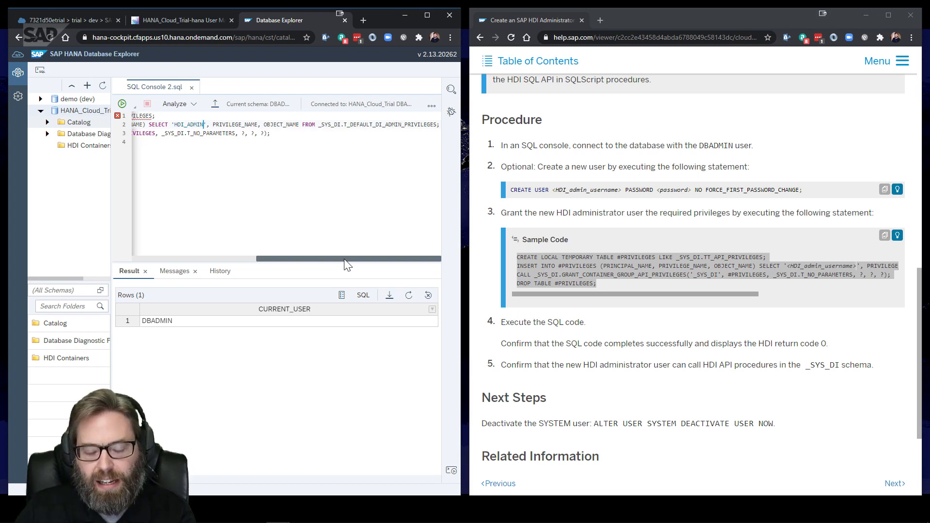
{"action": "left_click_drag", "start_coordinate": [344, 257], "coordinate": [341, 258]}
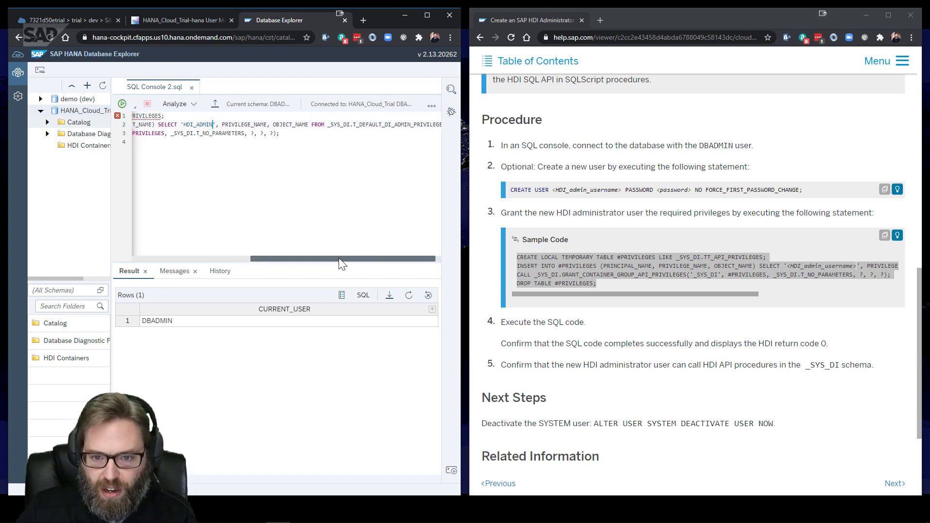
{"action": "left_click_drag", "start_coordinate": [339, 258], "coordinate": [194, 262]}
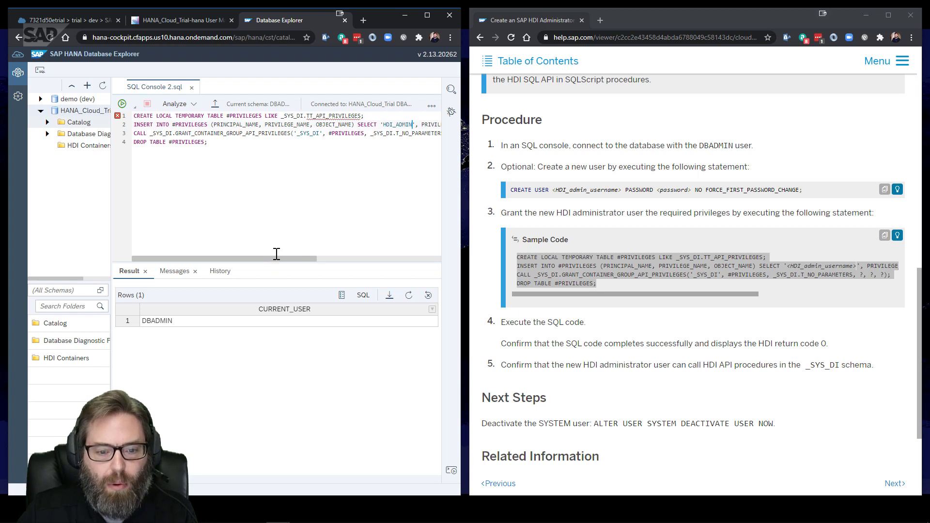
{"action": "left_click_drag", "start_coordinate": [284, 258], "coordinate": [179, 247]}
Run the four-statement script granting HDI_ADMIN the _SYS_DI container-group API privileges
{"action": "left_click", "coordinate": [205, 147]}
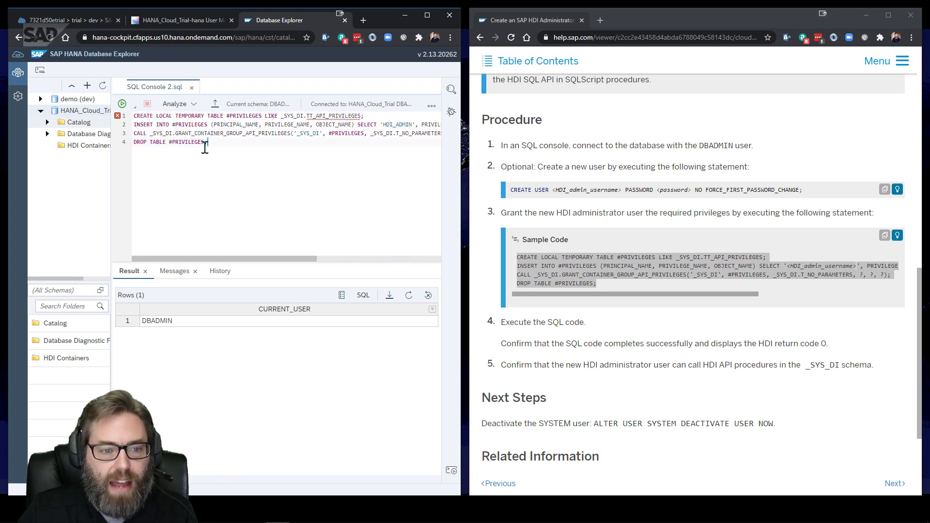
{"action": "left_click_drag", "start_coordinate": [215, 143], "coordinate": [119, 118]}
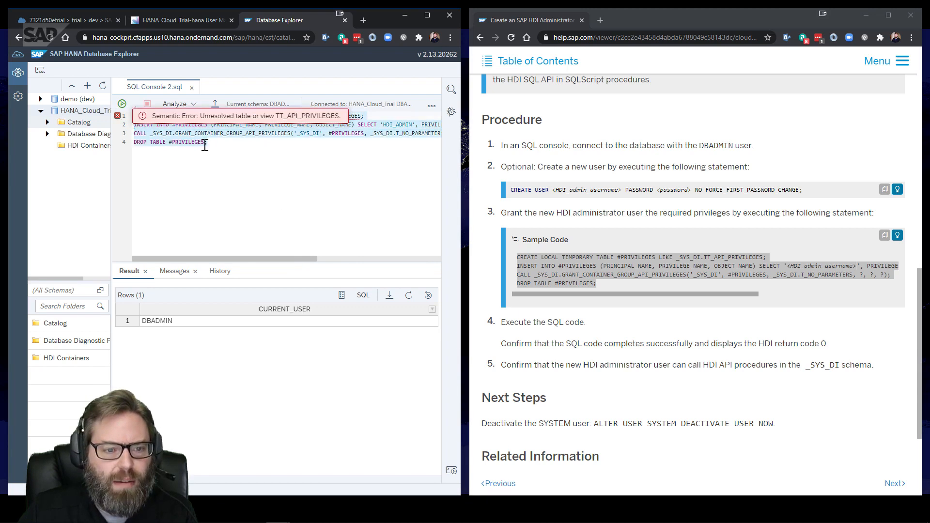
{"action": "left_click_drag", "start_coordinate": [208, 143], "coordinate": [127, 116]}
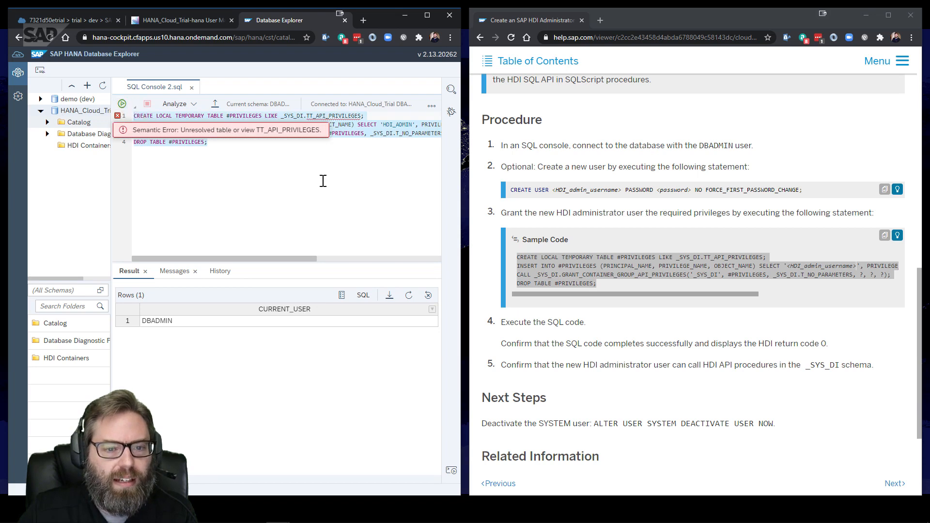
{"action": "left_click_drag", "start_coordinate": [261, 160], "coordinate": [148, 118]}
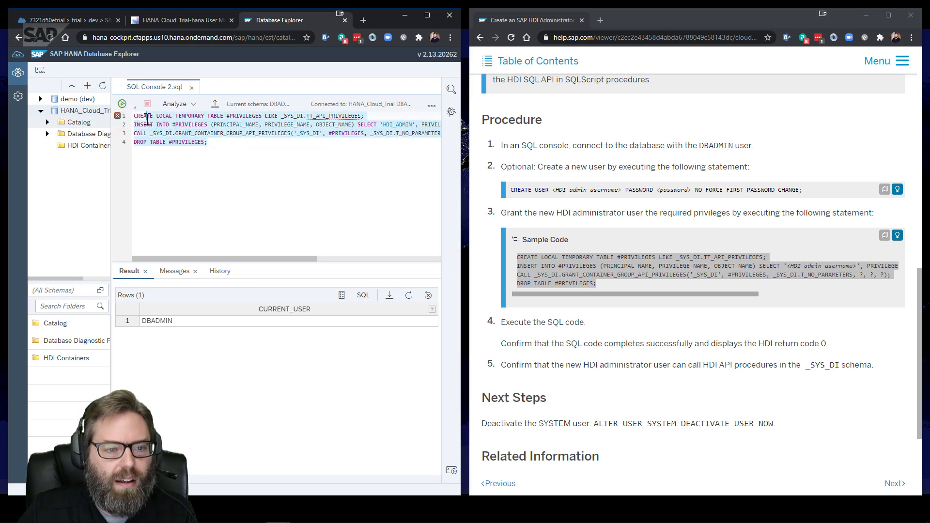
{"action": "left_click", "coordinate": [122, 104]}
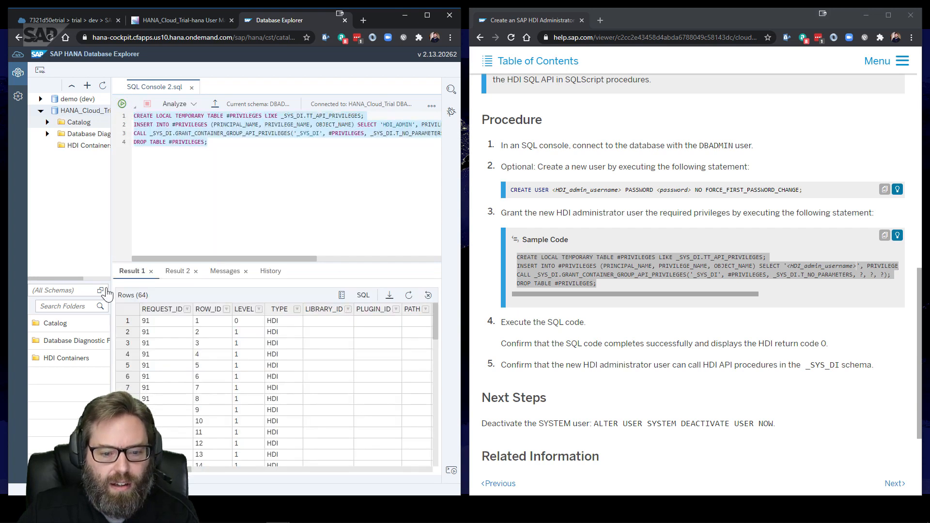
Scroll through the 64 grant messages in Result 1 and select the last row
{"action": "left_click_drag", "start_coordinate": [164, 471], "coordinate": [256, 471]}
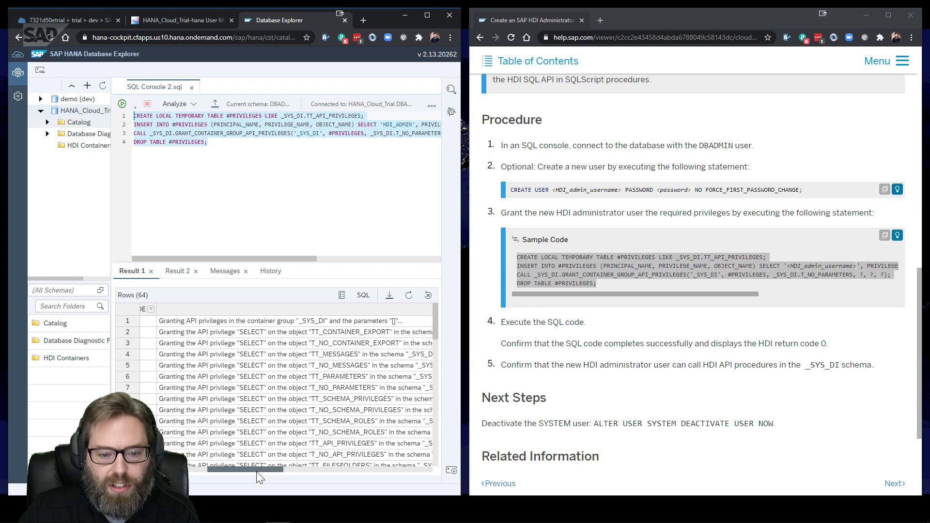
{"action": "left_click_drag", "start_coordinate": [257, 471], "coordinate": [300, 467]}
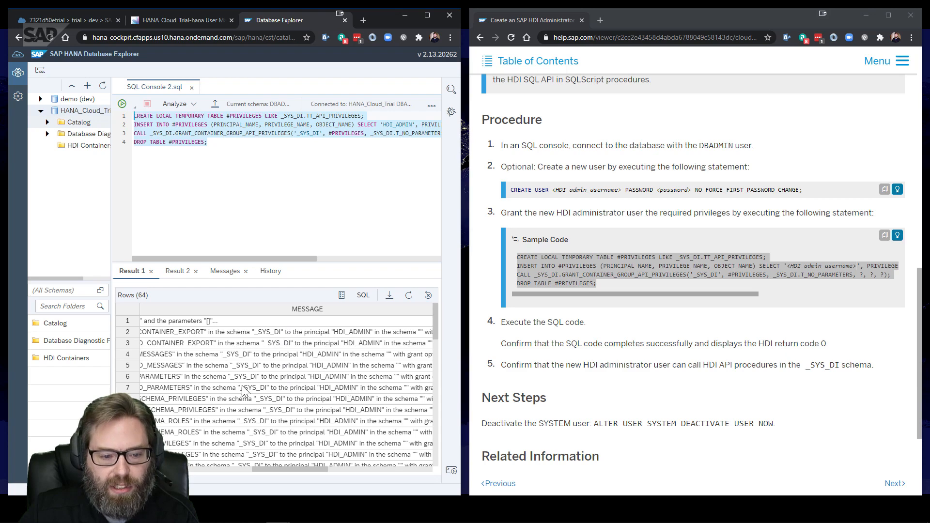
{"action": "scroll", "coordinate": [261, 383], "scroll_direction": "down", "scroll_amount": 3}
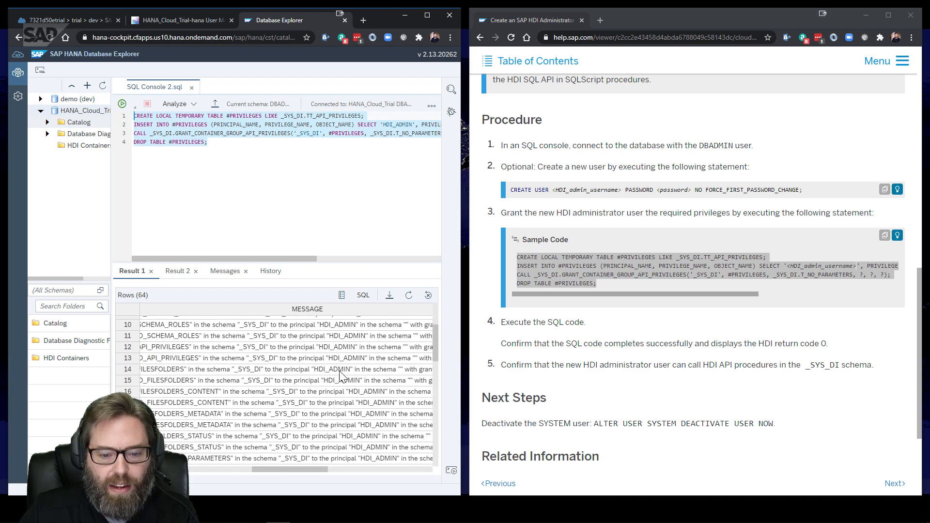
{"action": "scroll", "coordinate": [351, 385], "scroll_direction": "down", "scroll_amount": 8}
{"action": "scroll", "coordinate": [353, 394], "scroll_direction": "down", "scroll_amount": 7}
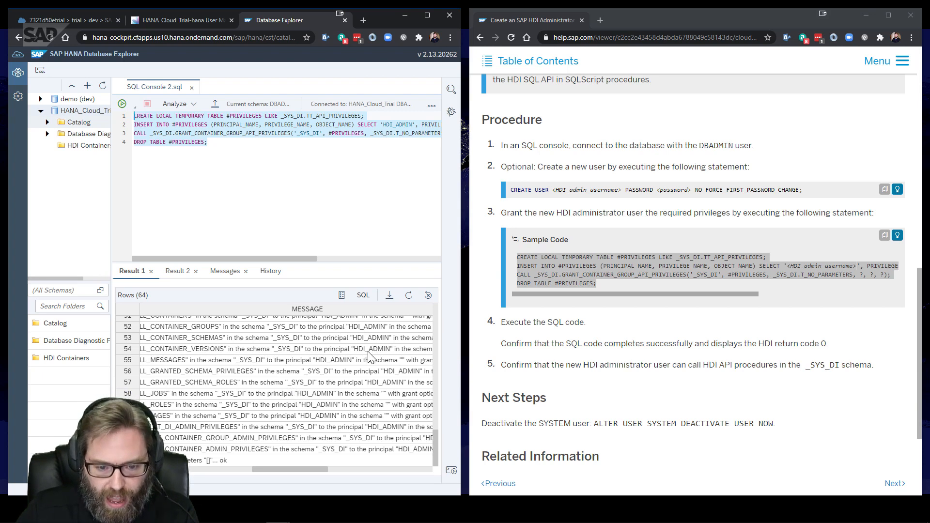
{"action": "scroll", "coordinate": [369, 356], "scroll_direction": "up", "scroll_amount": 15}
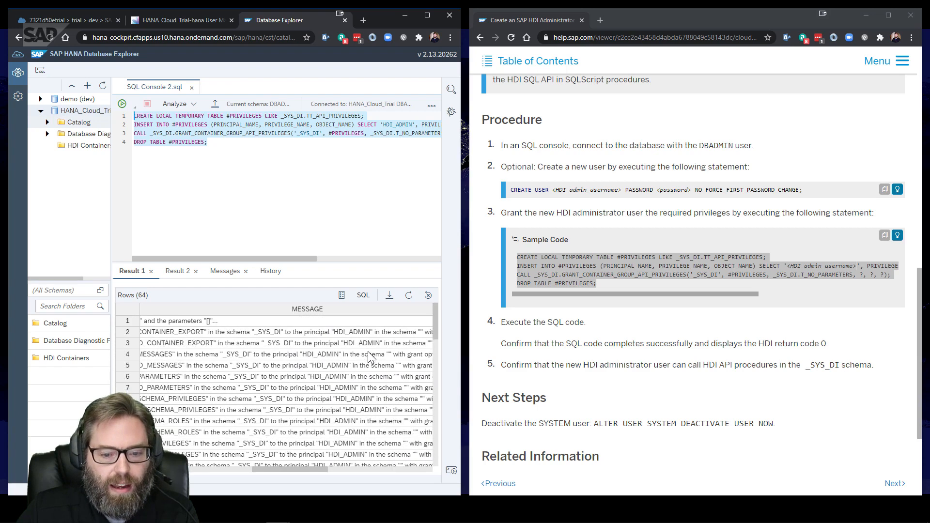
{"action": "left_click", "coordinate": [281, 464]}
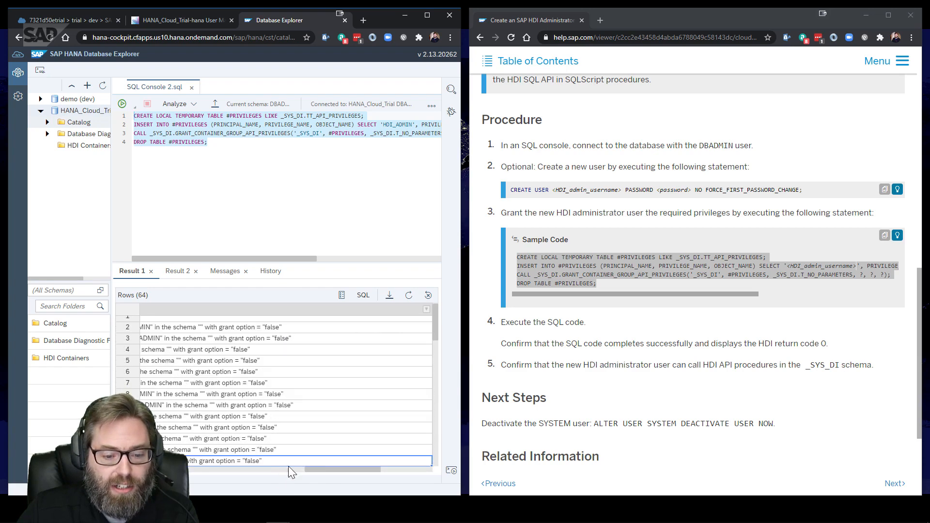
Collapse the HANA_Cloud_Trial connection and widen the database list pane
{"action": "left_click_drag", "start_coordinate": [327, 468], "coordinate": [145, 469]}
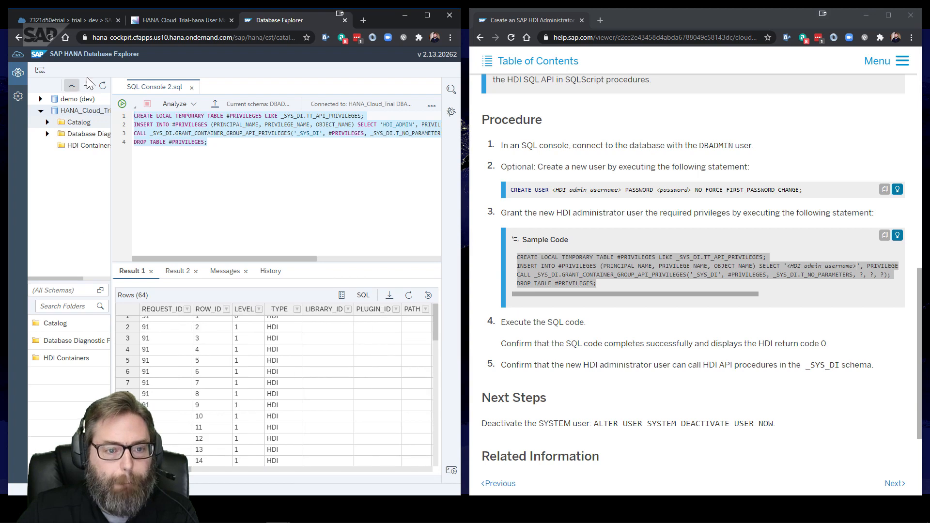
{"action": "left_click", "coordinate": [41, 111]}
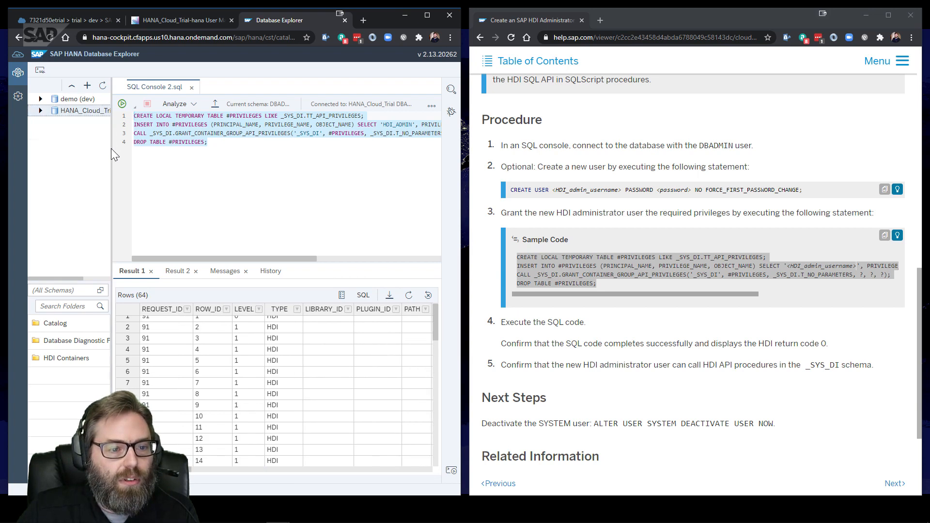
{"action": "left_click_drag", "start_coordinate": [110, 148], "coordinate": [221, 149]}
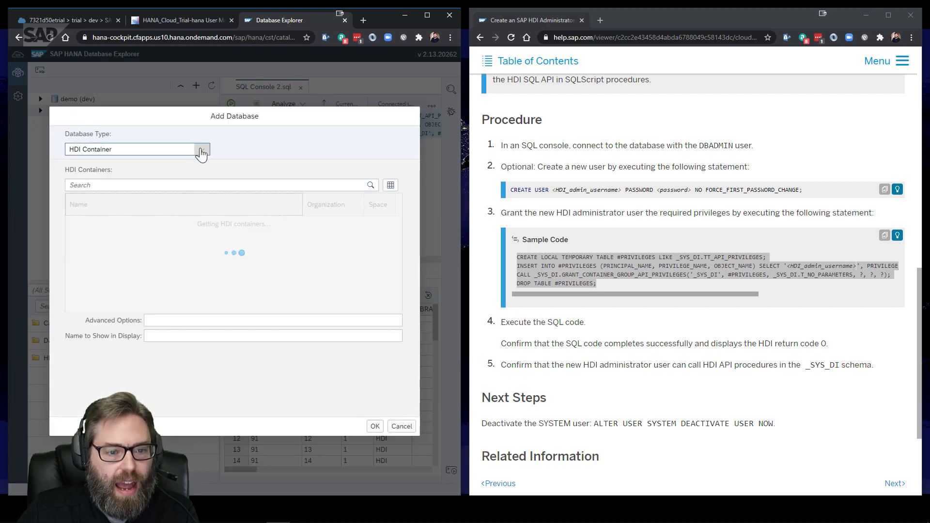
Cancel the Add Database dialog and the DBADMIN connection's properties, then bring up its actions menu
{"action": "left_click", "coordinate": [202, 150]}
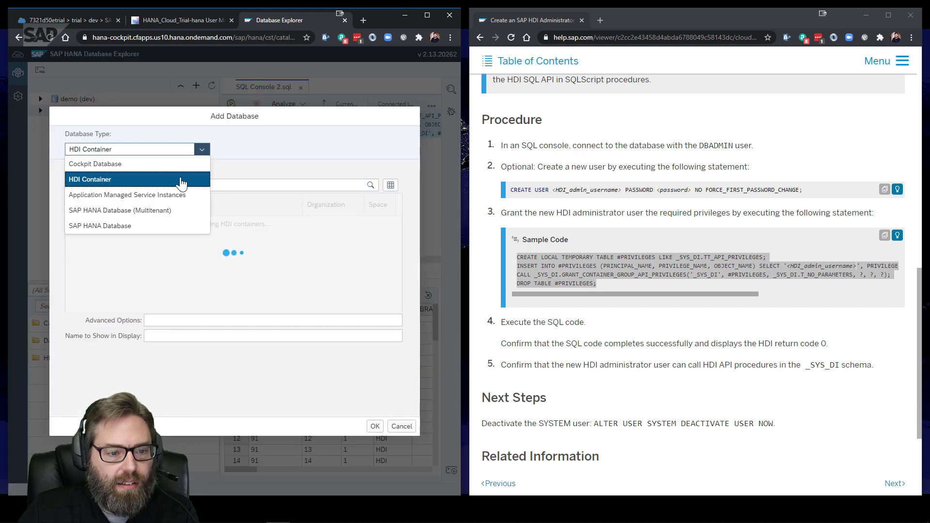
{"action": "left_click", "coordinate": [148, 226]}
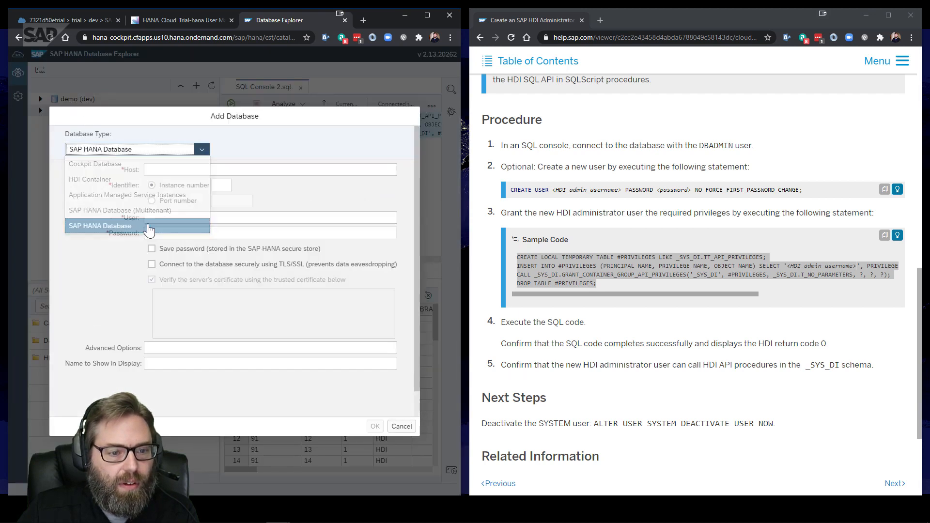
{"action": "left_click", "coordinate": [402, 426]}
{"action": "right_click", "coordinate": [139, 111]}
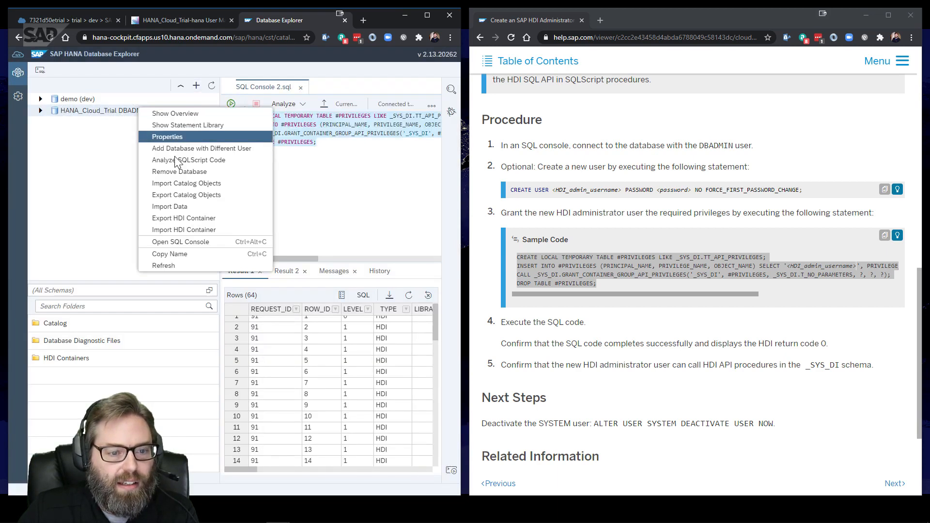
{"action": "left_click", "coordinate": [181, 136]}
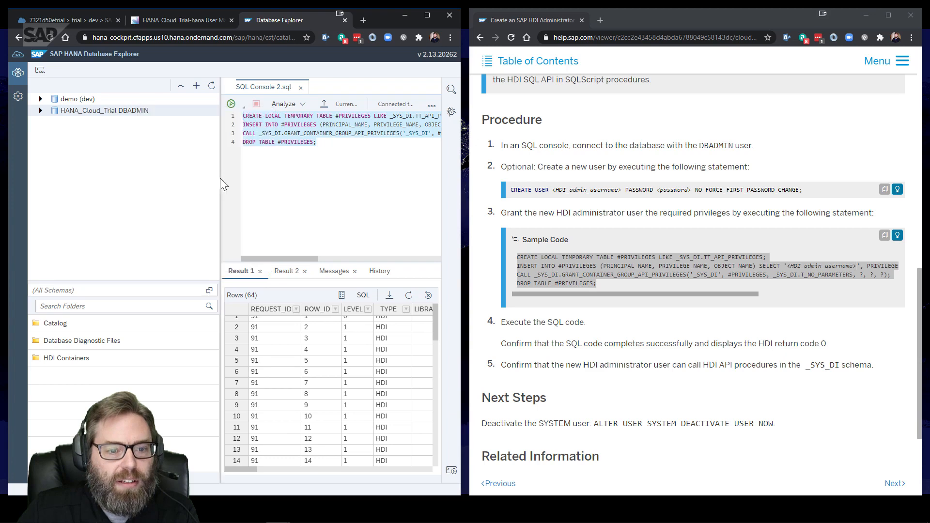
{"action": "left_click", "coordinate": [406, 430]}
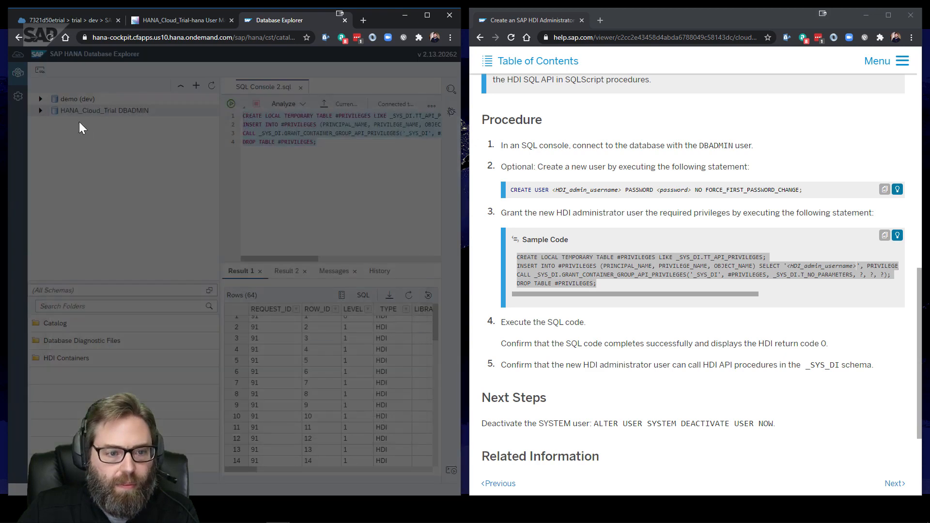
{"action": "right_click", "coordinate": [105, 108]}
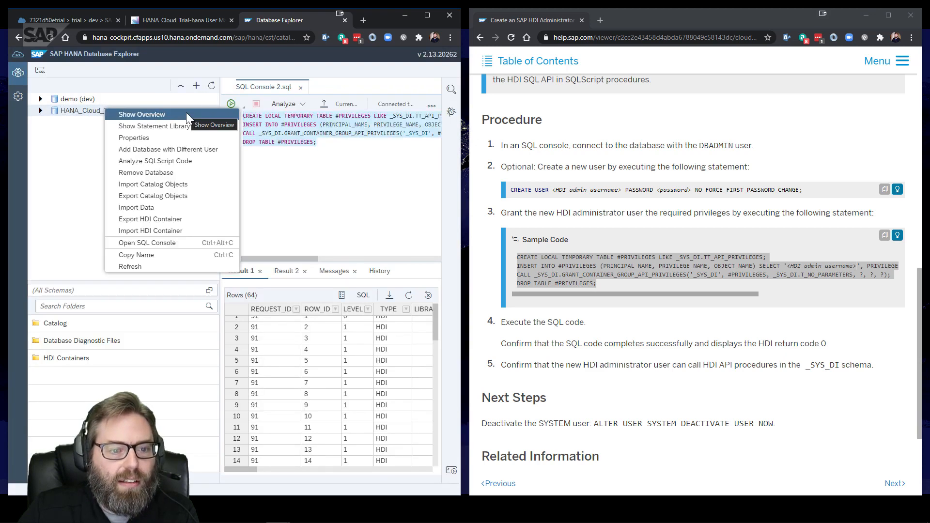
Add a HANA_Cloud_Trial (HDI_ADMIN) connection with user HDI_ADMIN and its password, declining LastPass
{"action": "left_click", "coordinate": [203, 149]}
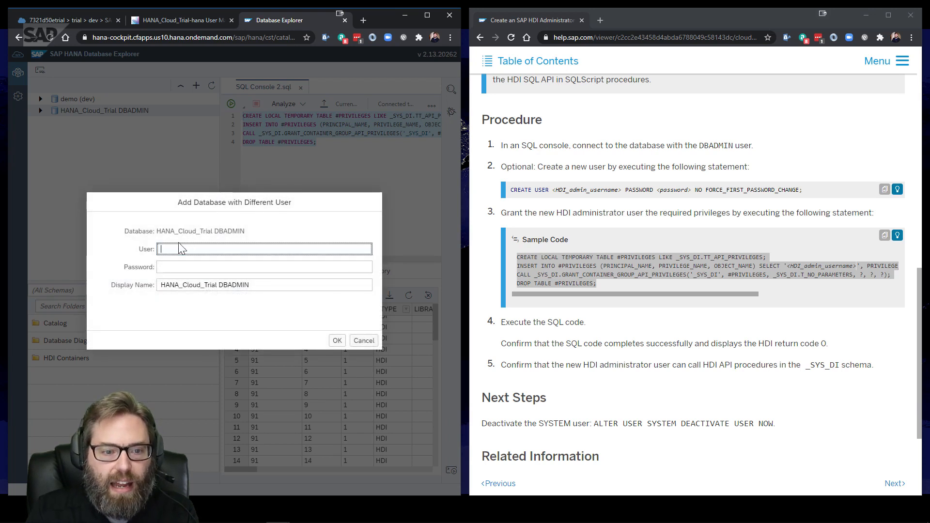
{"action": "type", "text": "HDI_ADMIN"}
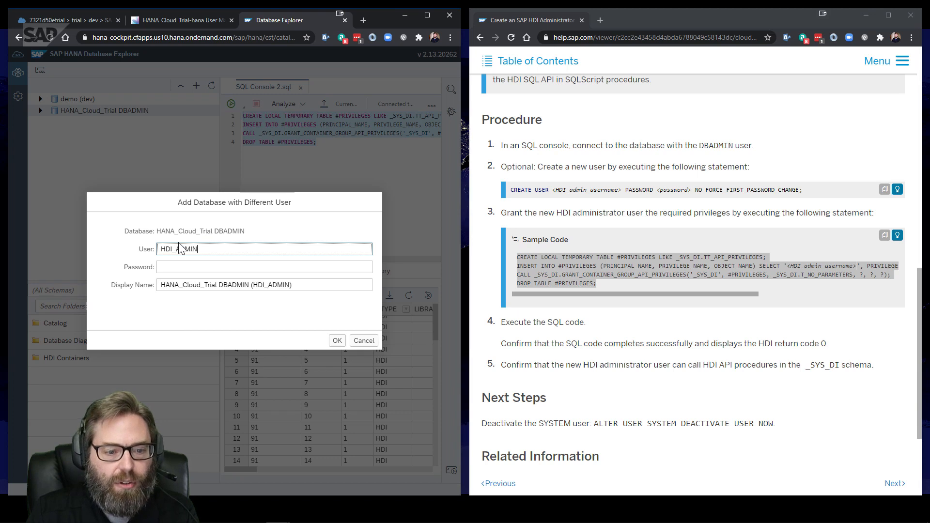
{"action": "key", "text": "Tab"}
{"action": "type", "text": "•••"}
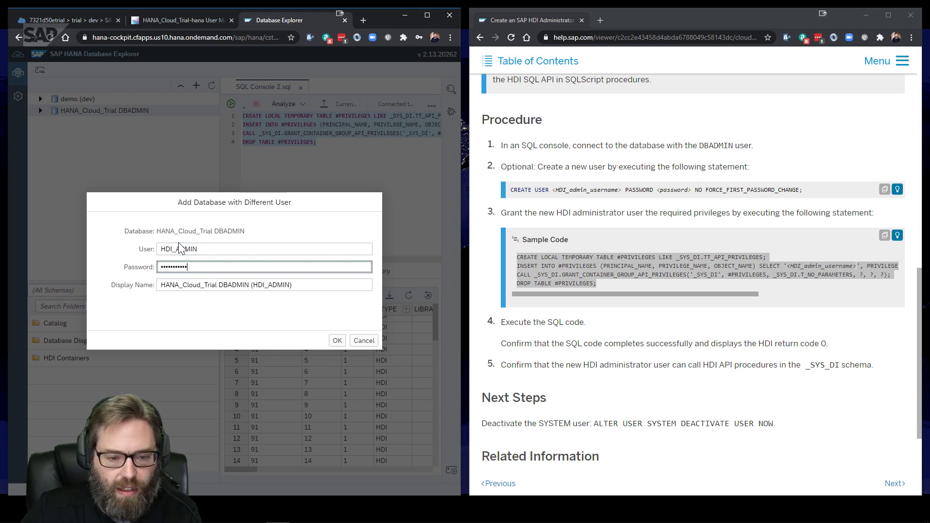
{"action": "left_click_drag", "start_coordinate": [219, 285], "coordinate": [230, 285]}
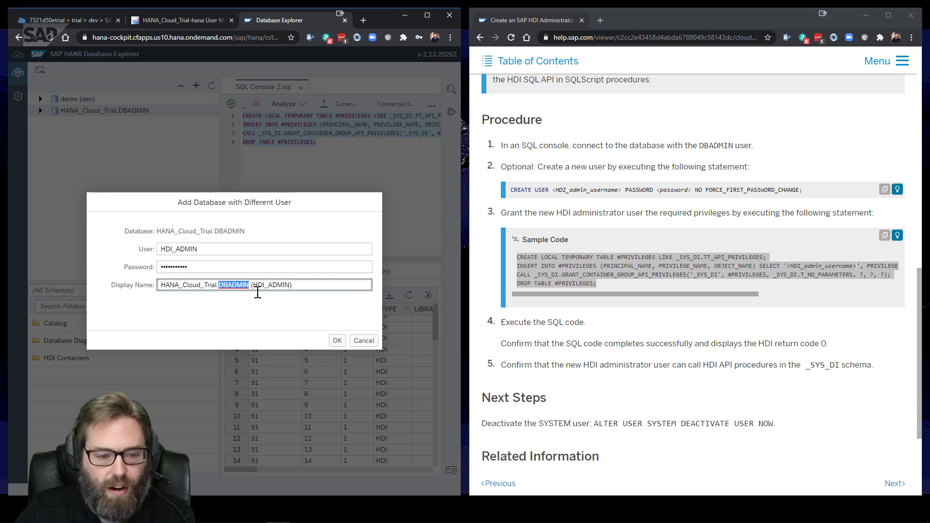
{"action": "key", "text": "BackSpace"}
{"action": "key", "text": "Delete"}
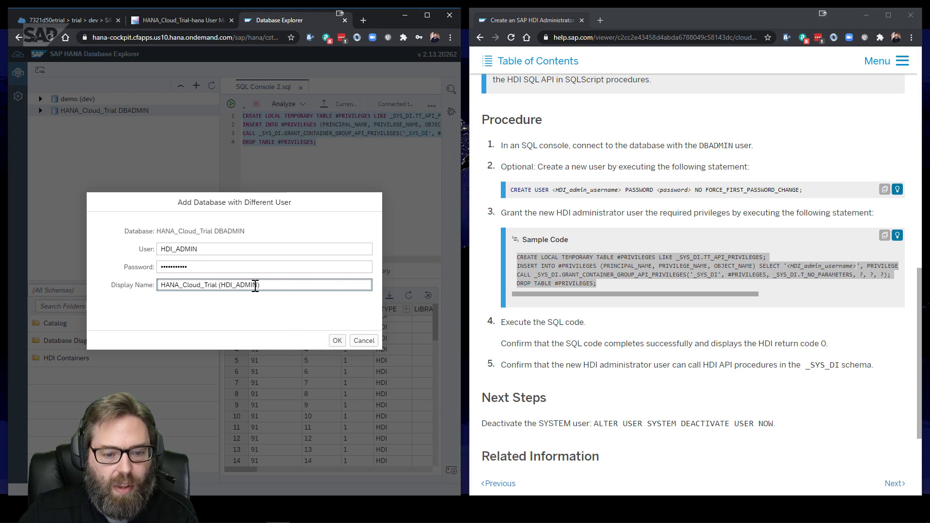
{"action": "left_click", "coordinate": [338, 341]}
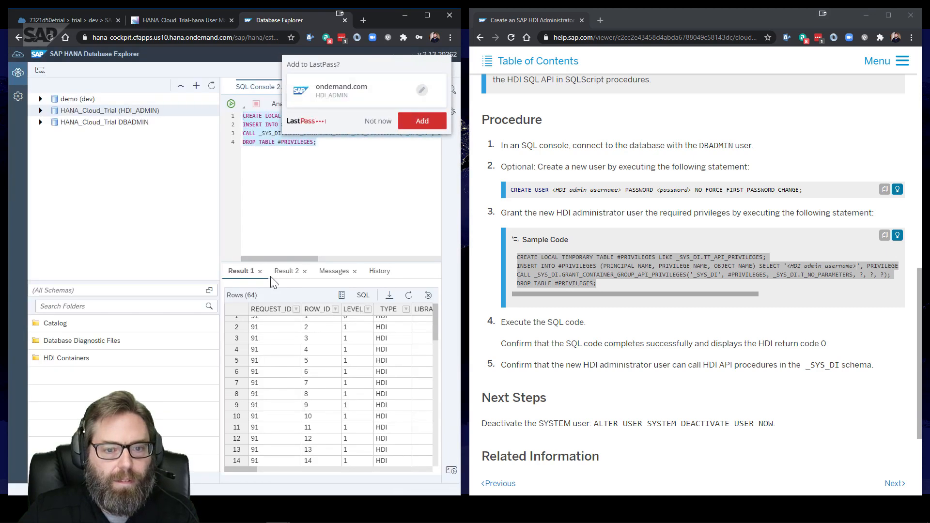
{"action": "left_click", "coordinate": [378, 121]}
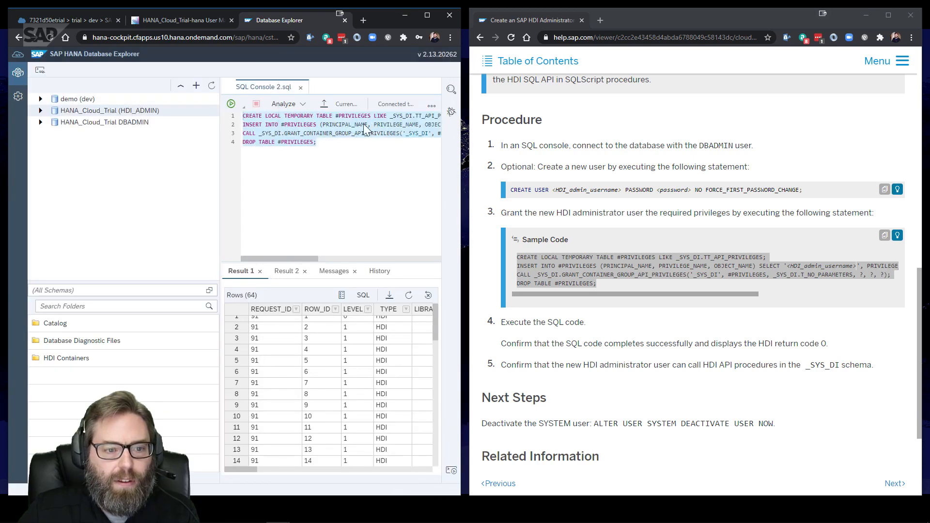
Close SQL Console 2 and check HDI_ADMIN's HDI Containers and Diagnostic Files authorization error
{"action": "left_click", "coordinate": [301, 89]}
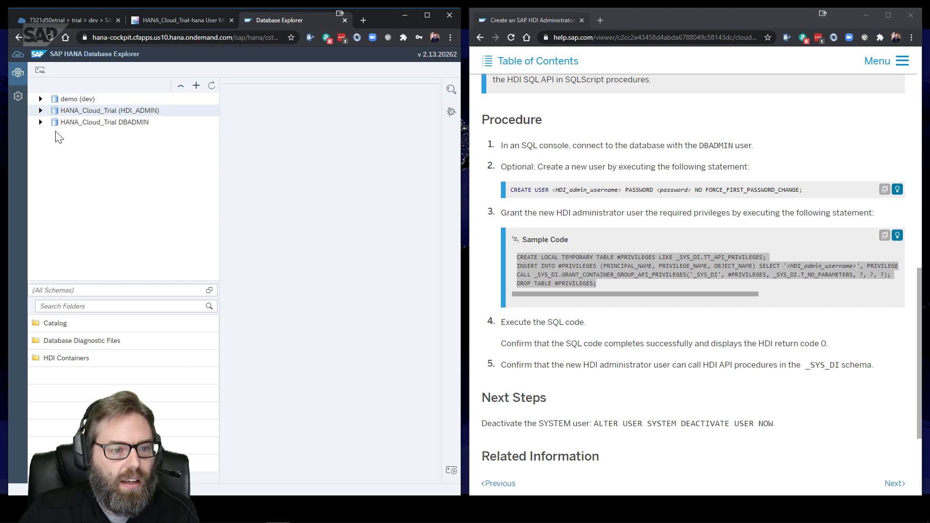
{"action": "left_click", "coordinate": [40, 111]}
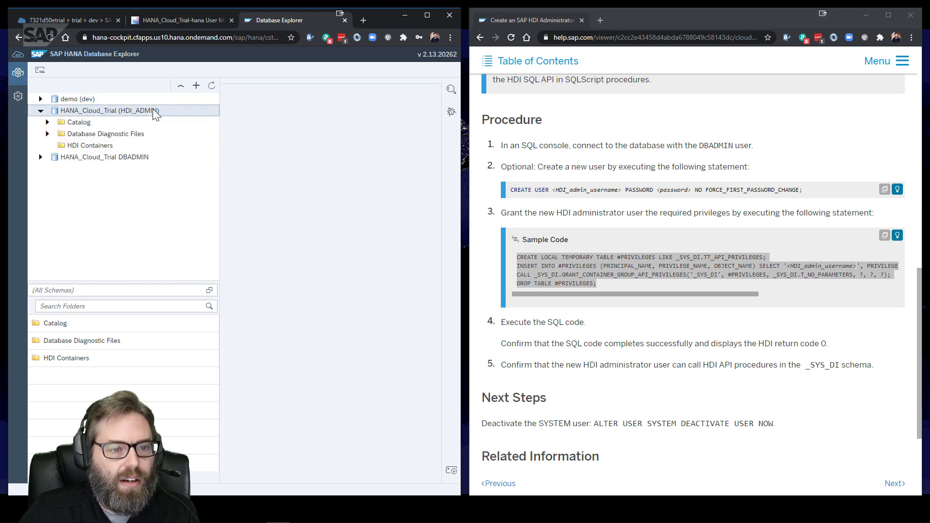
{"action": "left_click", "coordinate": [101, 147]}
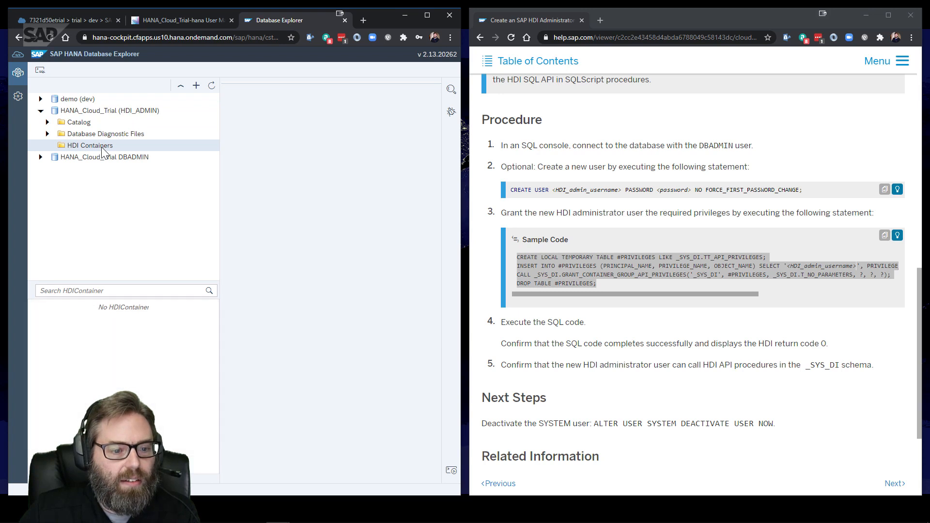
{"action": "left_click", "coordinate": [47, 134]}
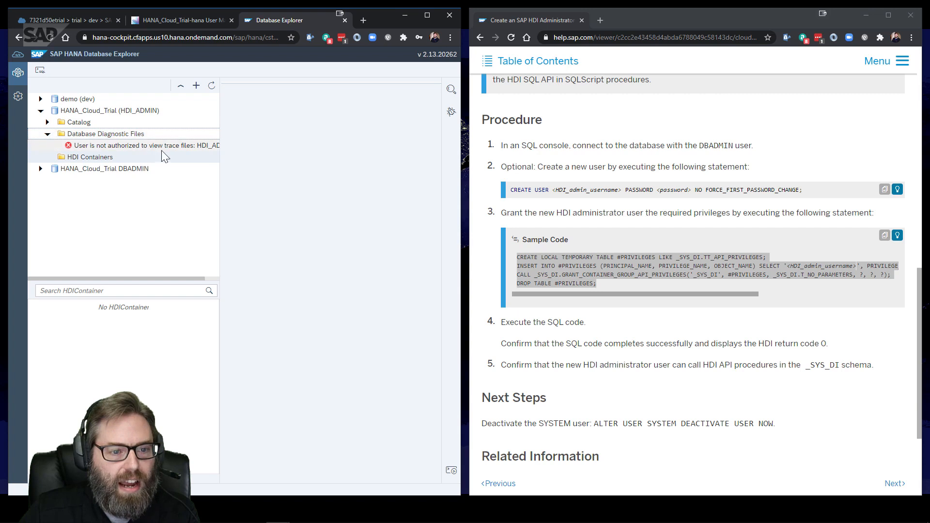
{"action": "left_click", "coordinate": [175, 145]}
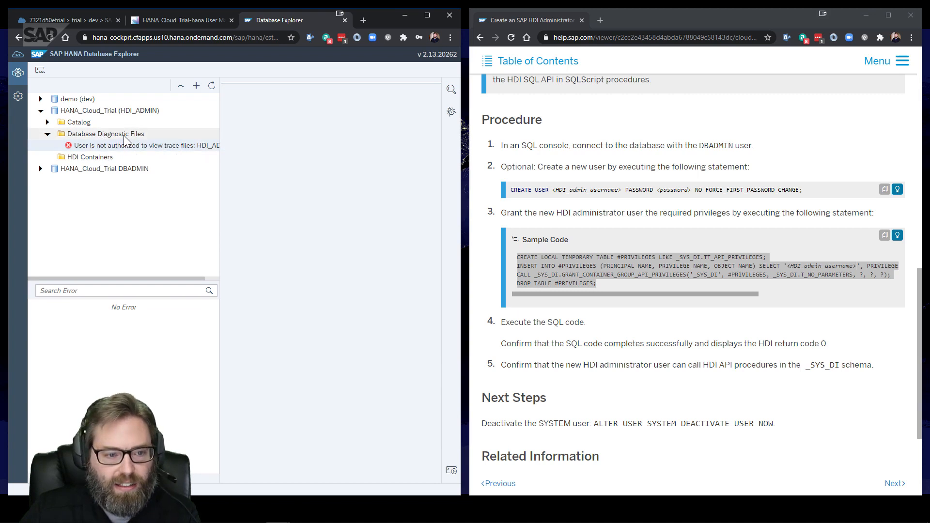
{"action": "left_click", "coordinate": [48, 134]}
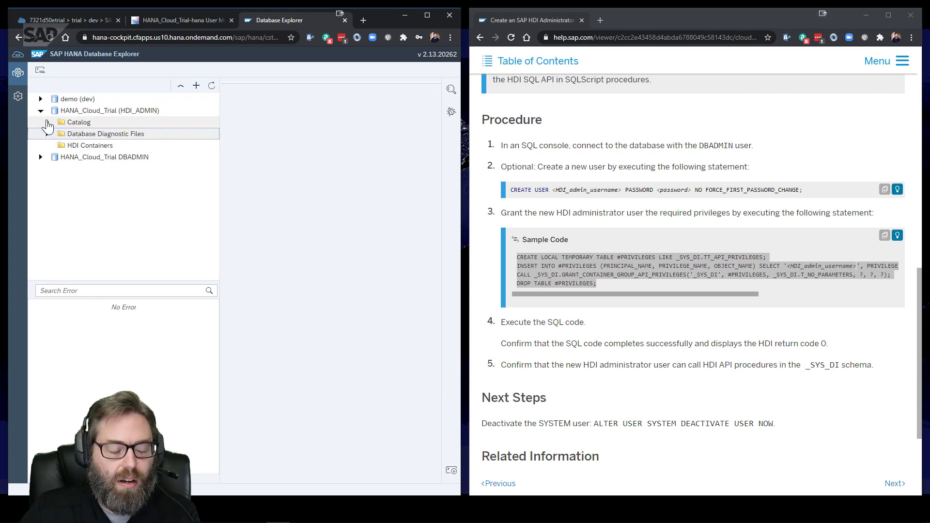
List catalog tables across all schemas, including _SYS_DI, by clearing the HDI_ADMIN schema filter
{"action": "left_click", "coordinate": [48, 123]}
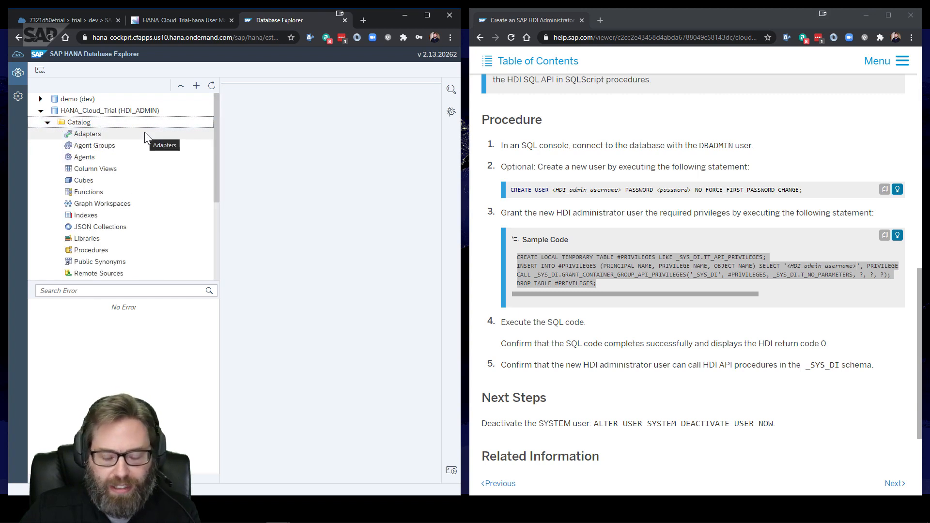
{"action": "scroll", "coordinate": [145, 136], "scroll_direction": "down", "scroll_amount": 3}
{"action": "scroll", "coordinate": [116, 162], "scroll_direction": "down", "scroll_amount": 2}
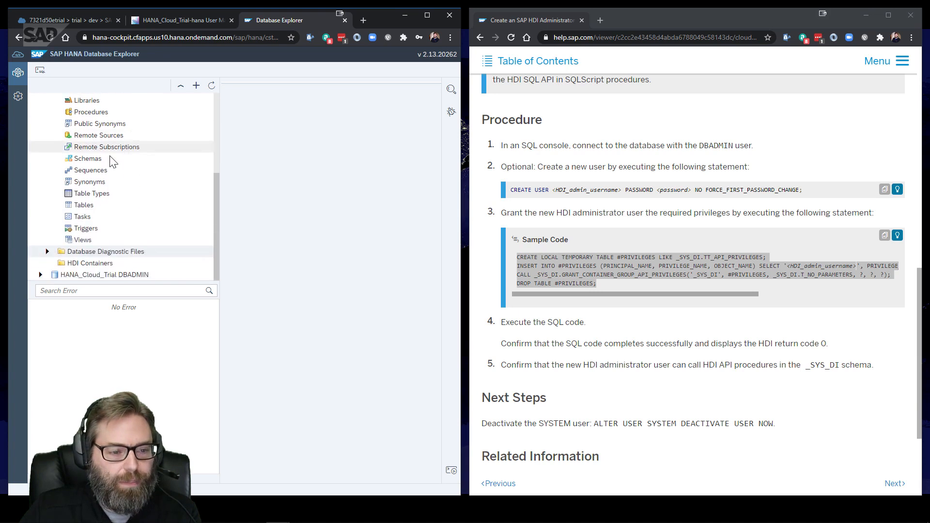
{"action": "left_click", "coordinate": [103, 206]}
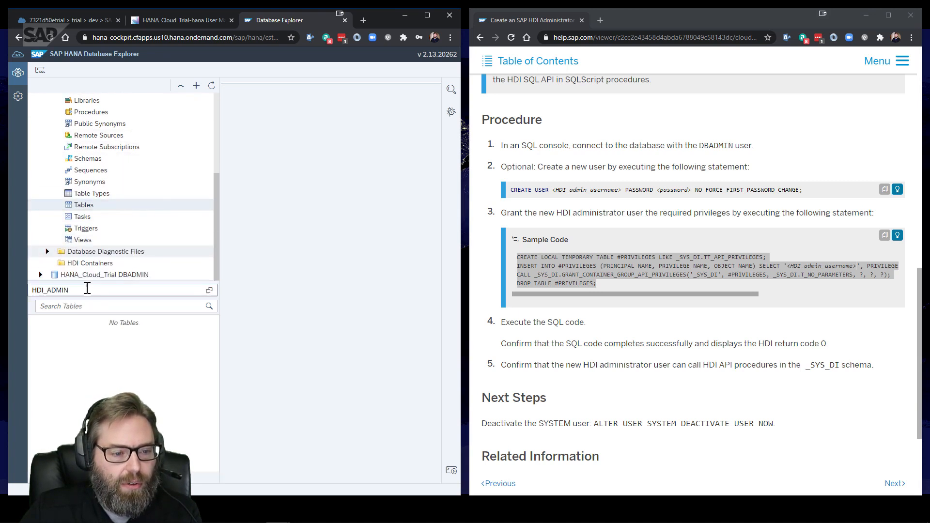
{"action": "double_click", "coordinate": [53, 290]}
{"action": "key", "text": "BackSpace"}
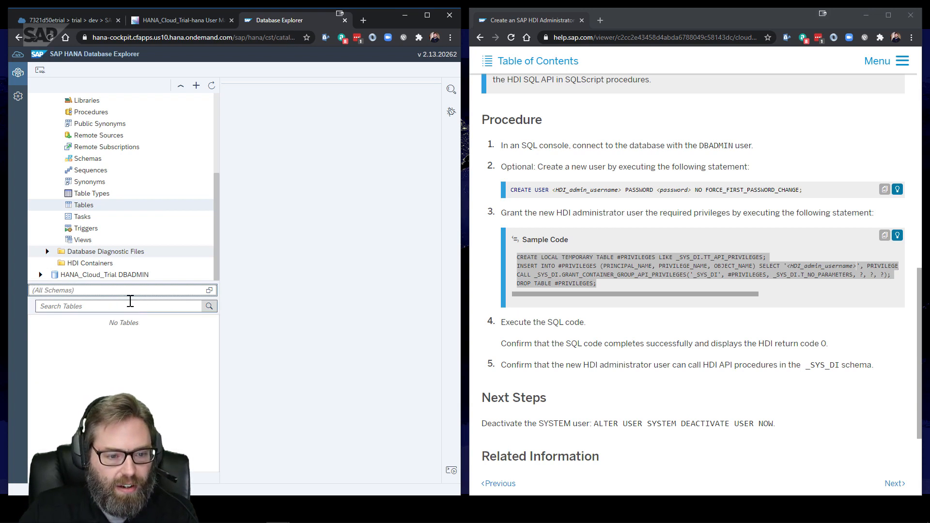
{"action": "scroll", "coordinate": [135, 334], "scroll_direction": "down", "scroll_amount": 10}
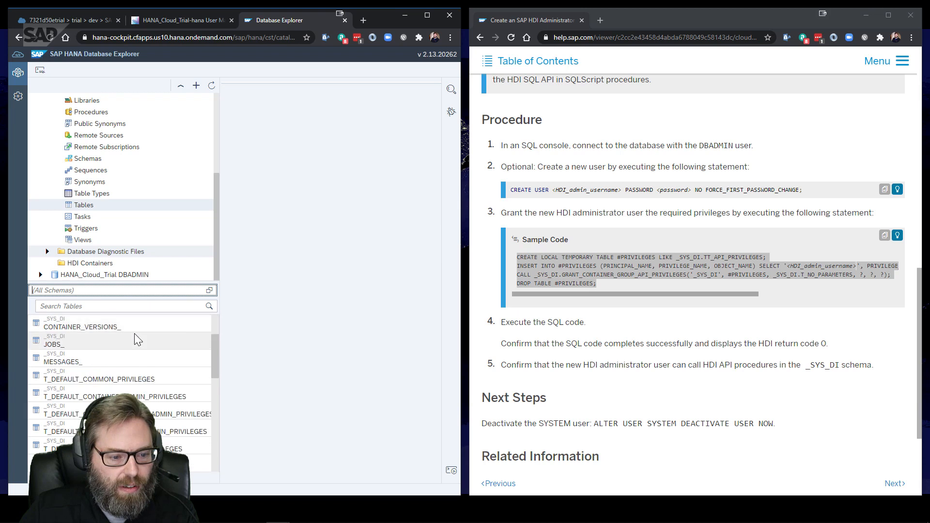
{"action": "scroll", "coordinate": [138, 339], "scroll_direction": "up", "scroll_amount": 6}
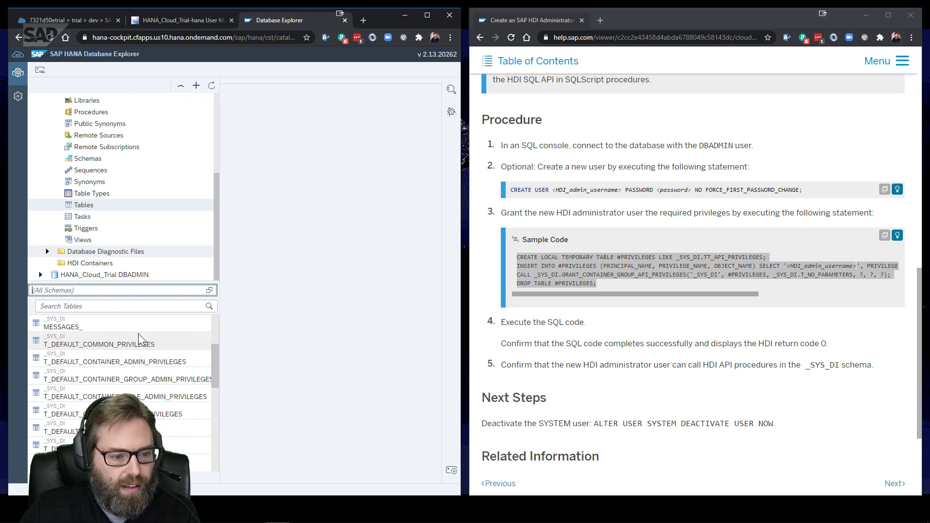
{"action": "scroll", "coordinate": [138, 339], "scroll_direction": "down", "scroll_amount": 2}
{"action": "scroll", "coordinate": [138, 333], "scroll_direction": "down", "scroll_amount": 2}
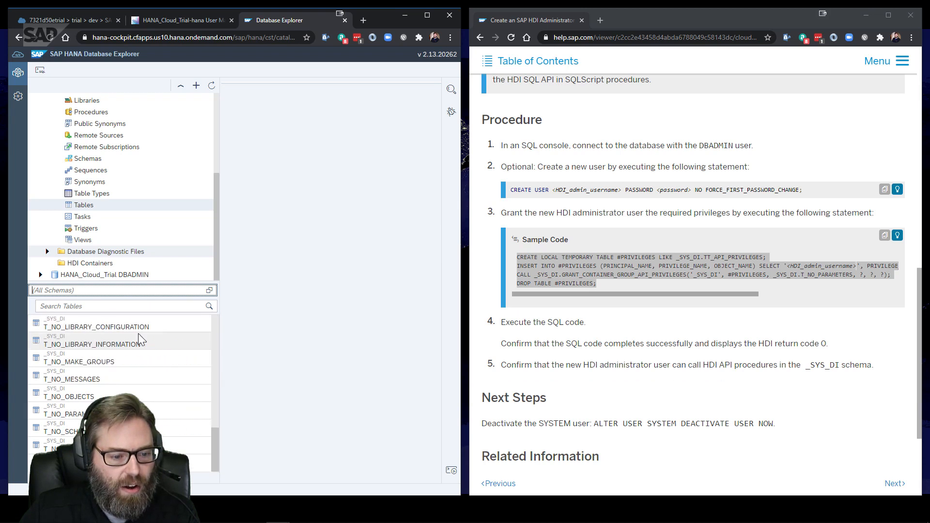
{"action": "scroll", "coordinate": [138, 368], "scroll_direction": "down", "scroll_amount": 3}
{"action": "scroll", "coordinate": [136, 368], "scroll_direction": "up", "scroll_amount": 10}
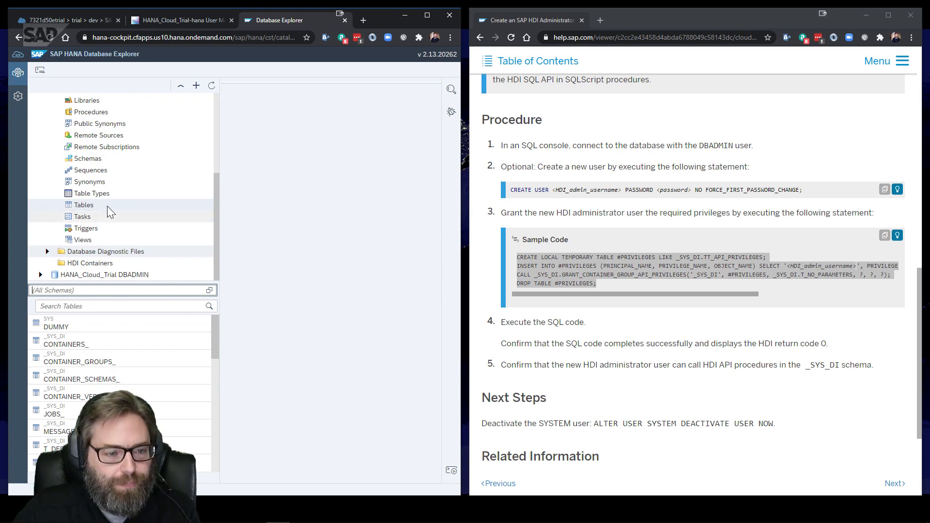
{"action": "scroll", "coordinate": [106, 206], "scroll_direction": "up", "scroll_amount": 3}
Run 'select current_user from dummy' in a new HDI_ADMIN SQL console, returning HDI_ADMIN
{"action": "left_click", "coordinate": [40, 111]}
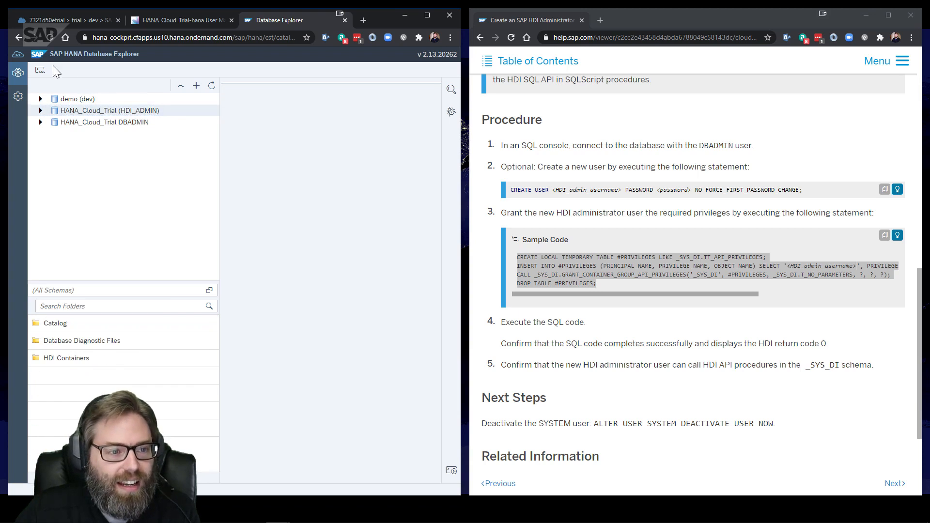
{"action": "left_click", "coordinate": [40, 70]}
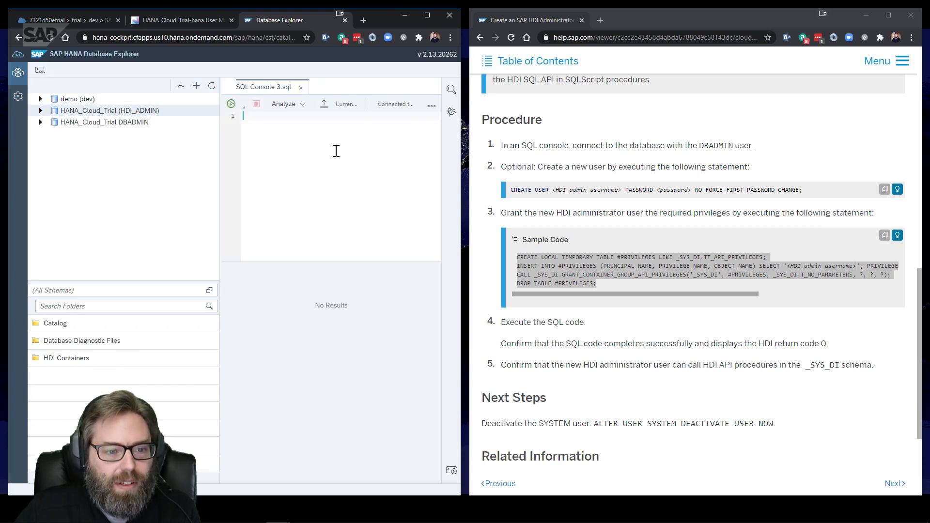
{"action": "type", "text": "sel"}
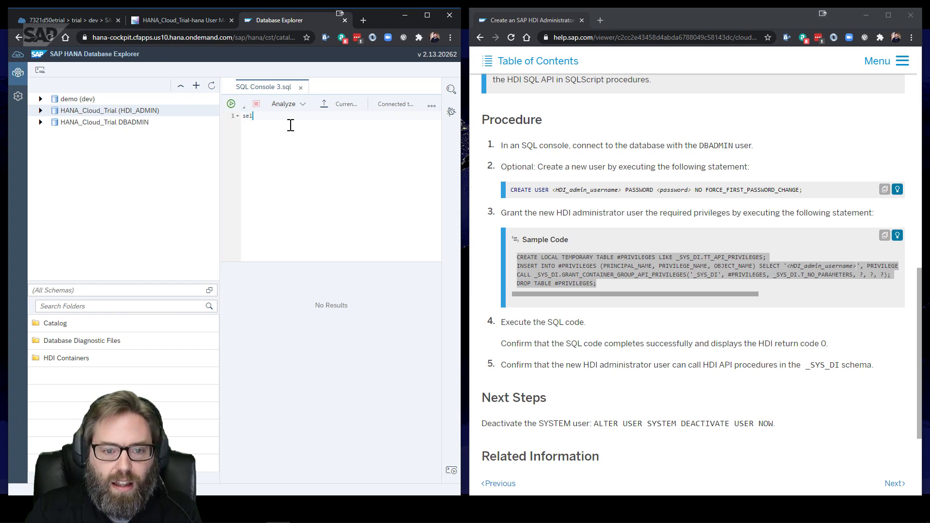
{"action": "type", "text": "ect curr"}
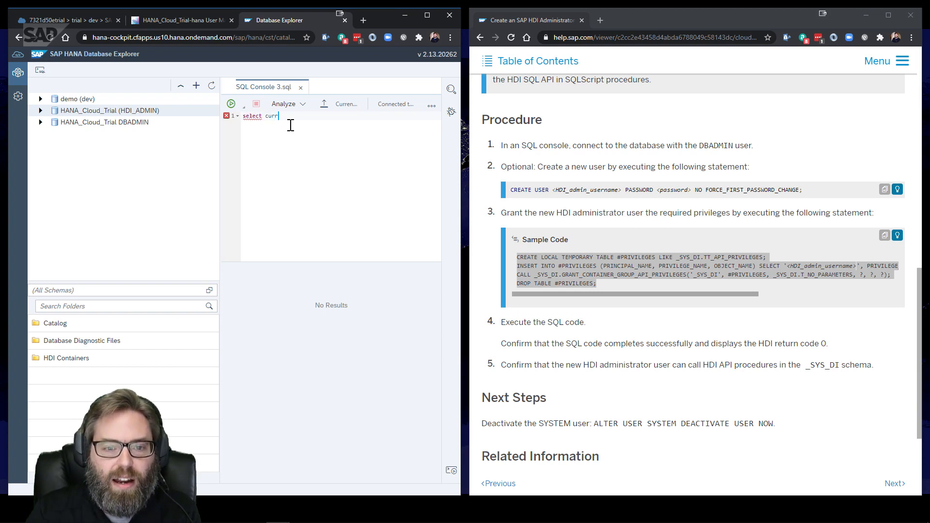
{"action": "type", "text": "ent_user from "}
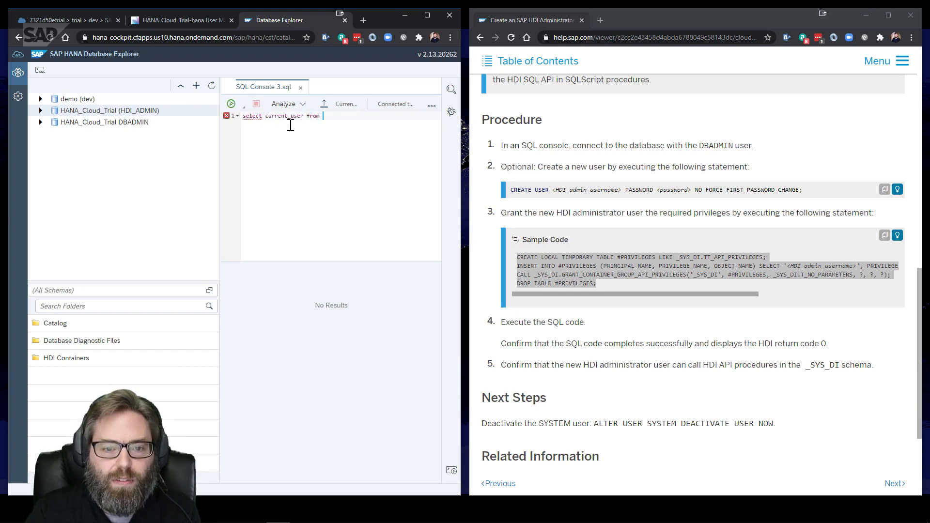
{"action": "type", "text": "dummy"}
{"action": "key", "text": "F8"}
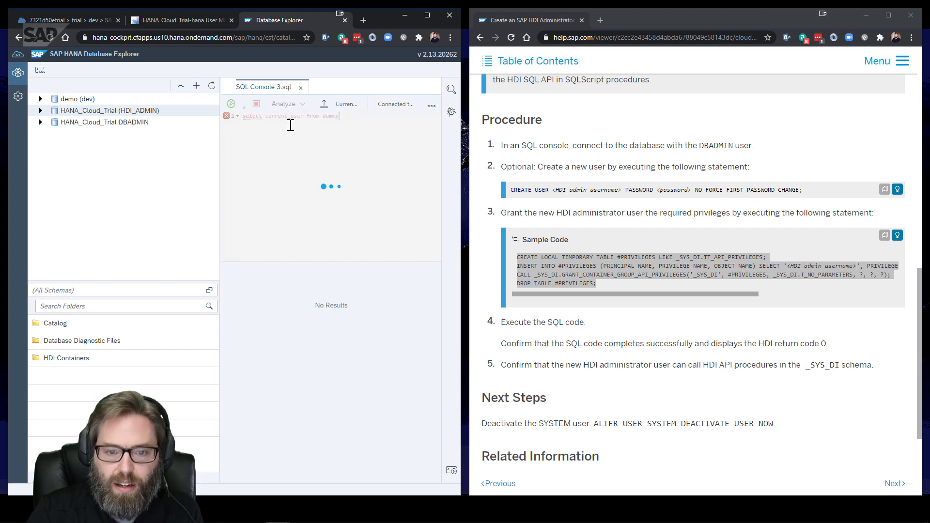
{"action": "left_click", "coordinate": [283, 323]}
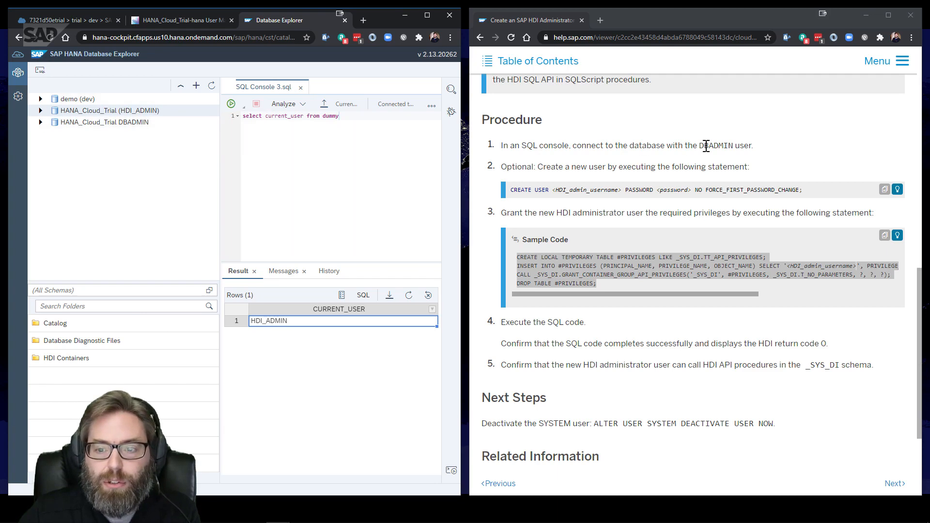
Open the Grant Container-Group Administrator Privileges to a User help topic and show its sample code
{"action": "left_click", "coordinate": [496, 61]}
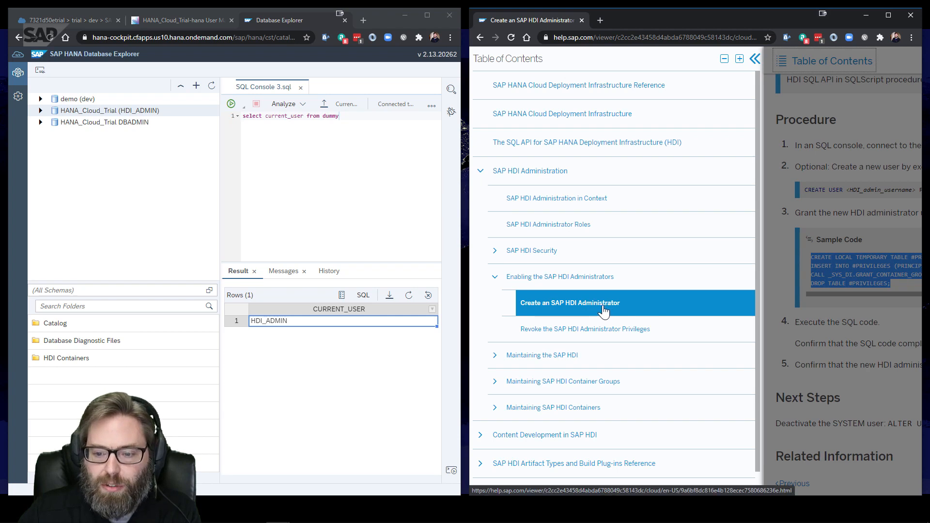
{"action": "left_click", "coordinate": [496, 384]}
{"action": "scroll", "coordinate": [677, 276], "scroll_direction": "down", "scroll_amount": 3}
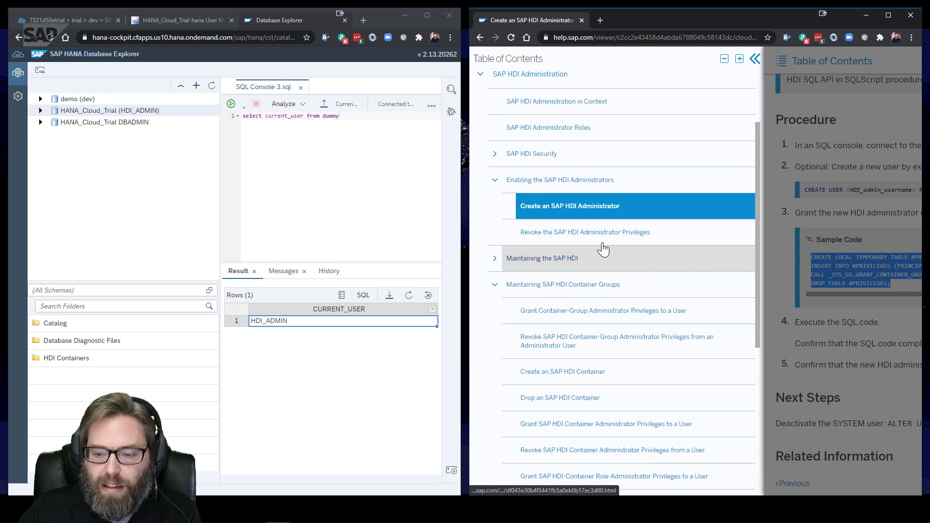
{"action": "scroll", "coordinate": [541, 220], "scroll_direction": "down", "scroll_amount": 2}
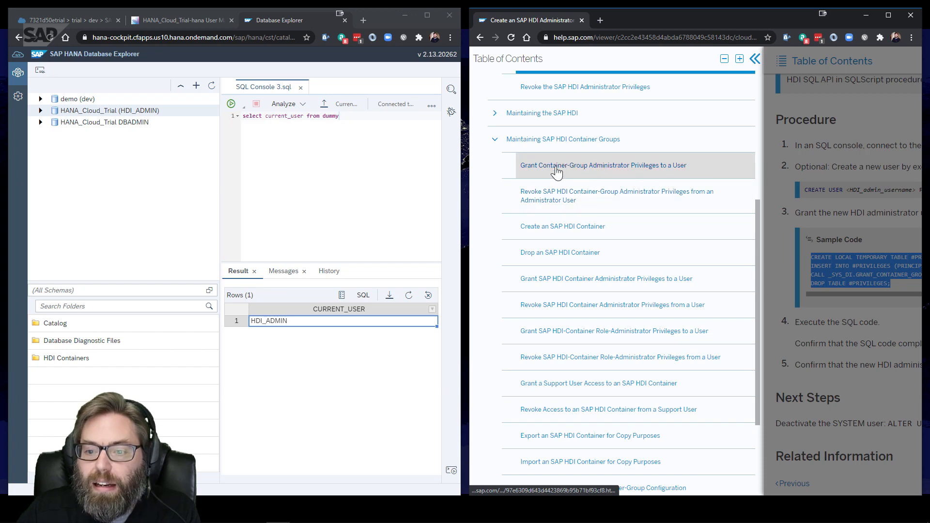
{"action": "left_click", "coordinate": [593, 173]}
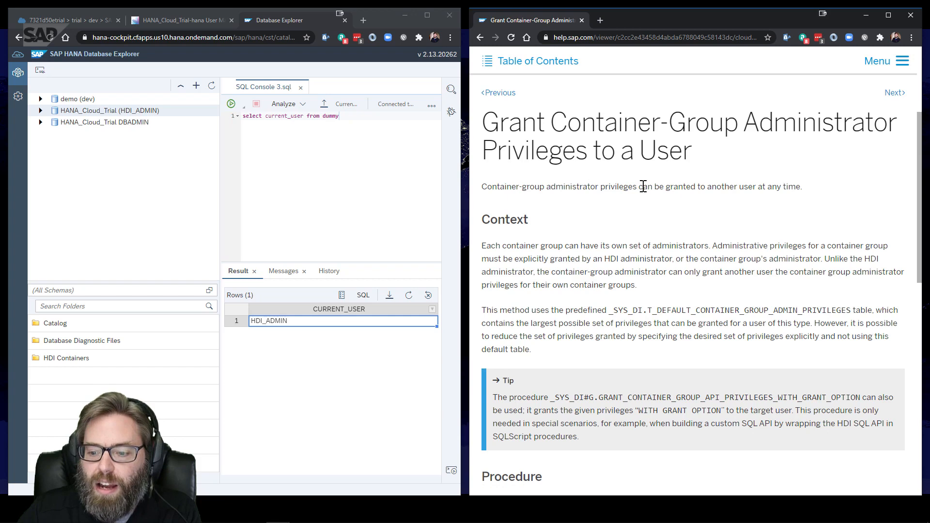
{"action": "scroll", "coordinate": [656, 158], "scroll_direction": "down", "scroll_amount": 3}
{"action": "scroll", "coordinate": [654, 123], "scroll_direction": "down", "scroll_amount": 2}
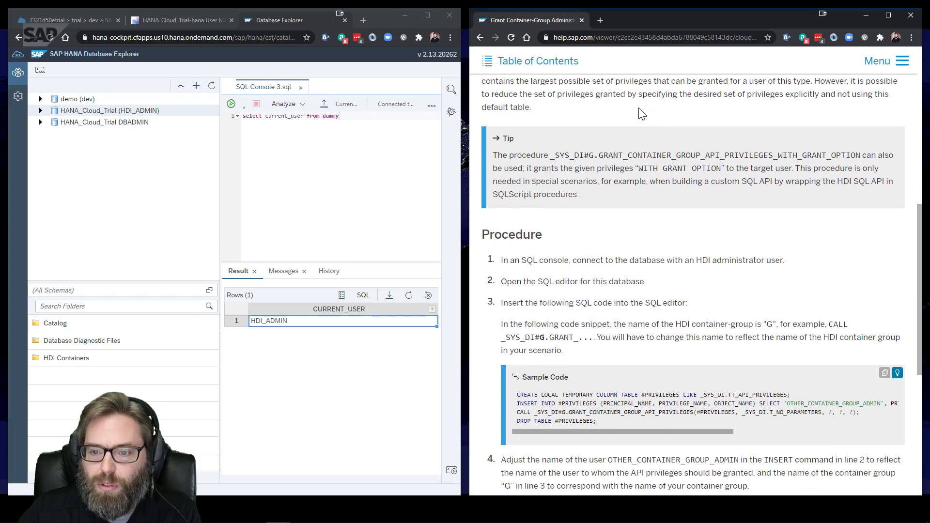
{"action": "scroll", "coordinate": [642, 114], "scroll_direction": "down", "scroll_amount": 4}
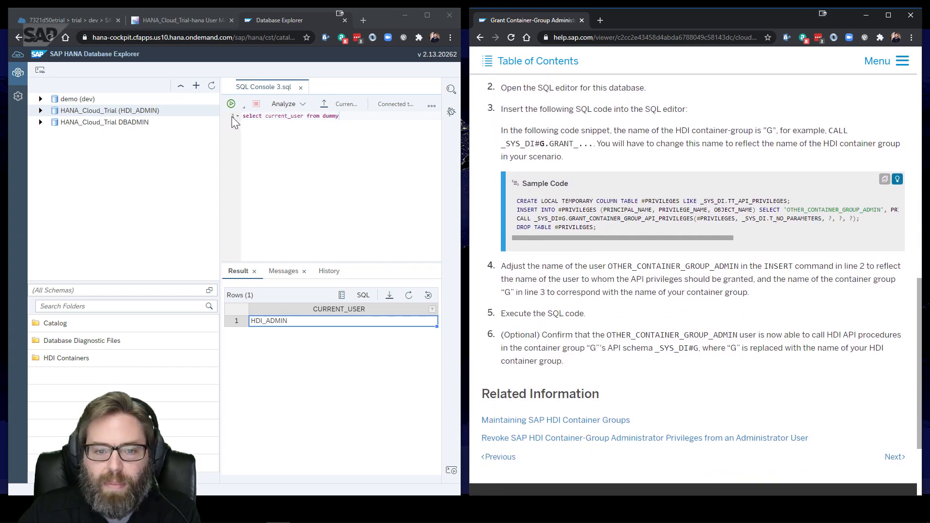
Replace the current_user query in SQL Console 3 with the help page's four-line sample code
{"action": "left_click_drag", "start_coordinate": [355, 120], "coordinate": [208, 114]}
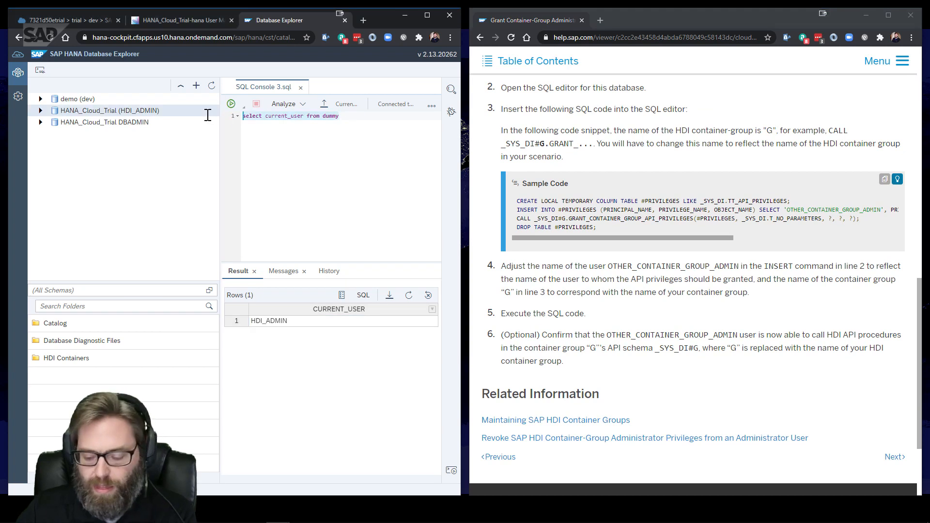
{"action": "key", "text": "BackSpace"}
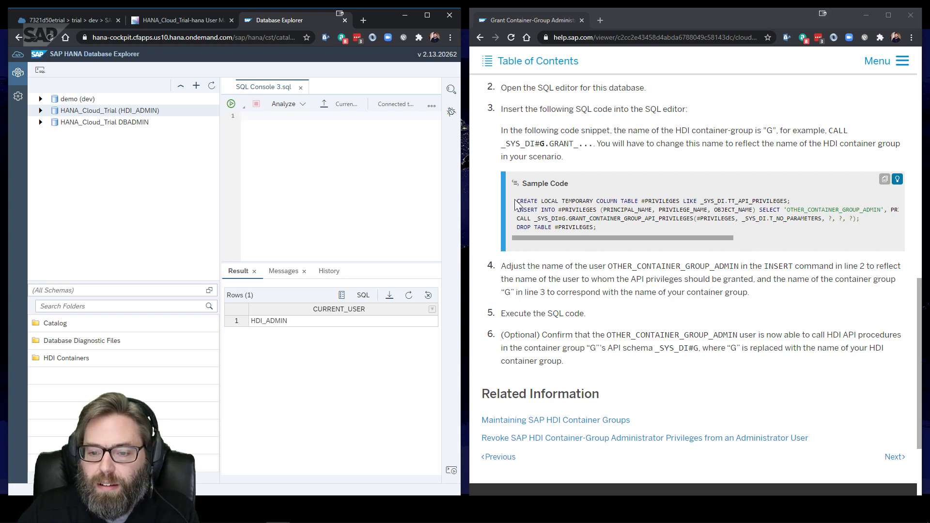
{"action": "left_click_drag", "start_coordinate": [516, 202], "coordinate": [598, 226]}
{"action": "key", "text": "ctrl+c"}
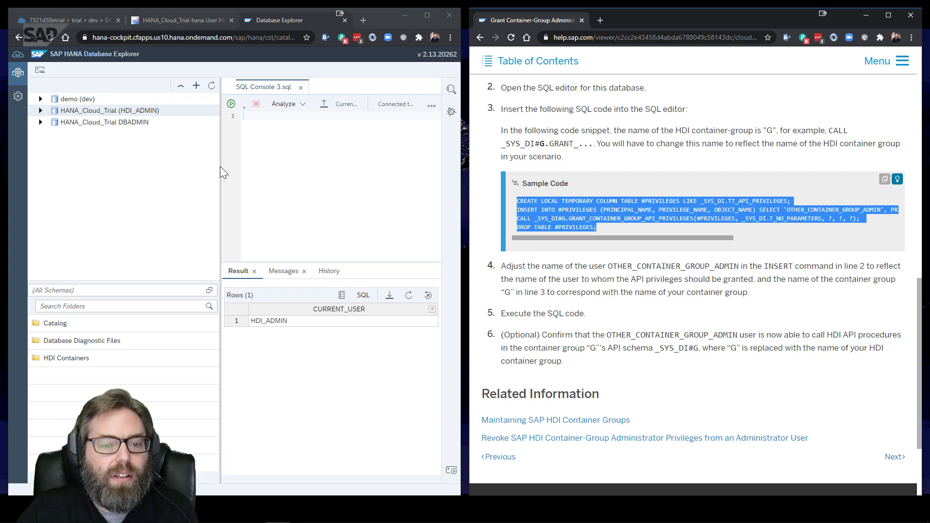
{"action": "left_click_drag", "start_coordinate": [220, 166], "coordinate": [122, 163]}
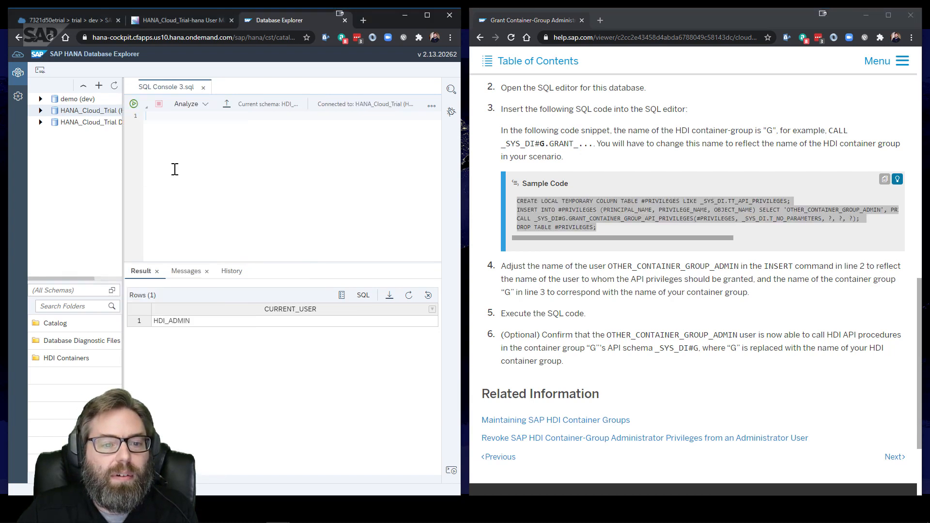
{"action": "key", "text": "ctrl+v"}
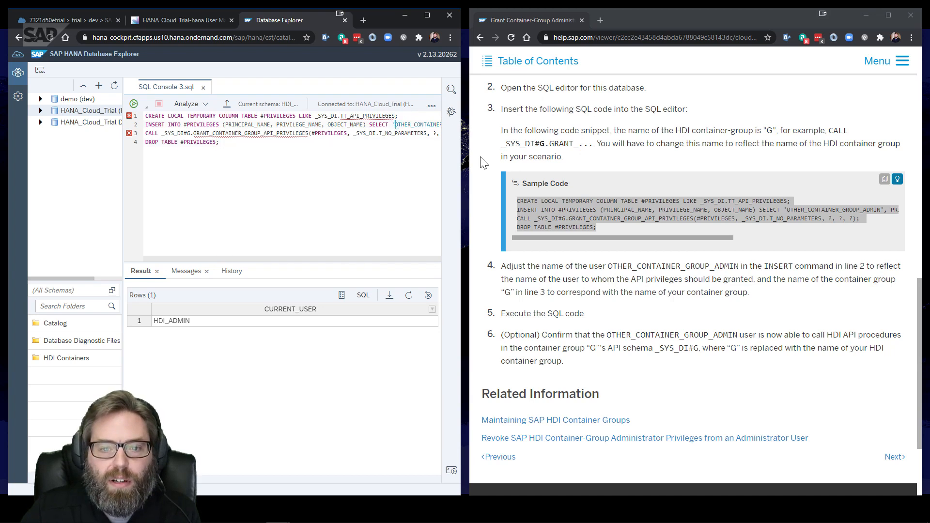
Replace OTHER_CONTAINER_GROUP_ADMIN with HDI_GROUP_ADMIN in line 2, verifying the name in User Management
{"action": "key", "text": "Delete"}
{"action": "key", "text": "Delete"}
{"action": "key", "text": "Delete"}
{"action": "key", "text": "Delete"}
{"action": "key", "text": "Delete"}
{"action": "key", "text": "Delete"}
{"action": "key", "text": "Delete"}
{"action": "key", "text": "Delete"}
{"action": "key", "text": "Delete"}
{"action": "key", "text": "Delete"}
{"action": "key", "text": "Delete"}
{"action": "key", "text": "Delete"}
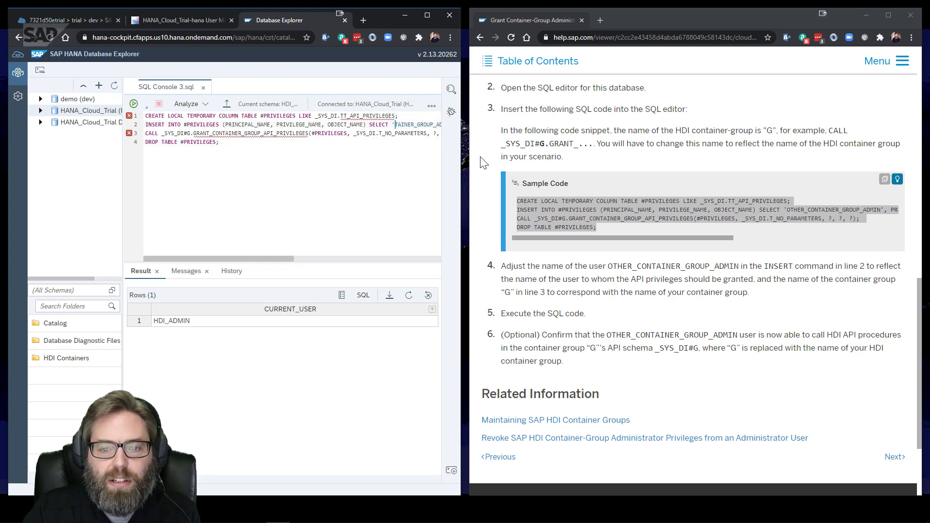
{"action": "key", "text": "Delete"}
{"action": "key", "text": "Delete"}
{"action": "key", "text": "Delete"}
{"action": "key", "text": "Delete"}
{"action": "key", "text": "Delete"}
{"action": "key", "text": "Delete"}
{"action": "key", "text": "Delete"}
{"action": "key", "text": "Delete"}
{"action": "key", "text": "Delete"}
{"action": "key", "text": "Delete"}
{"action": "key", "text": "Delete"}
{"action": "key", "text": "Delete"}
{"action": "key", "text": "Delete"}
{"action": "key", "text": "Delete"}
{"action": "key", "text": "Delete"}
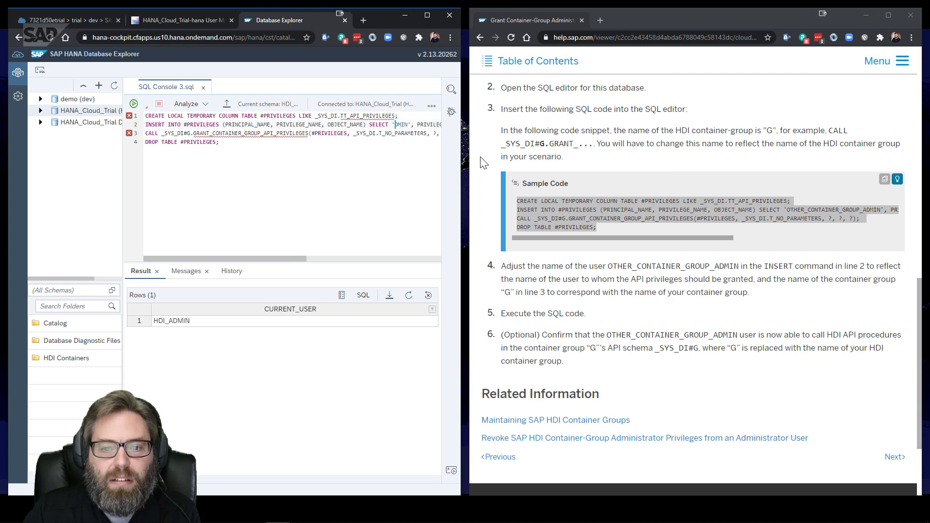
{"action": "key", "text": "Delete"}
{"action": "type", "text": "HDI_"}
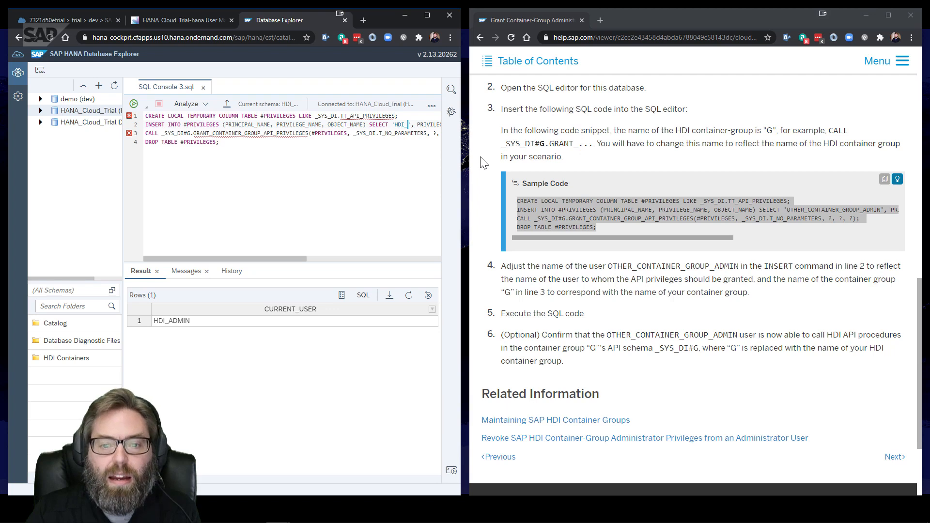
{"action": "left_click", "coordinate": [172, 22]}
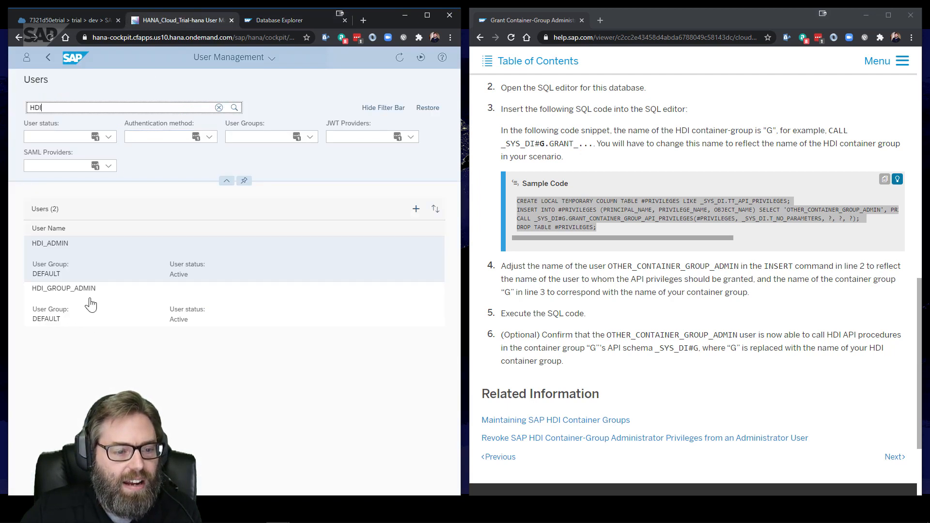
{"action": "left_click", "coordinate": [271, 20]}
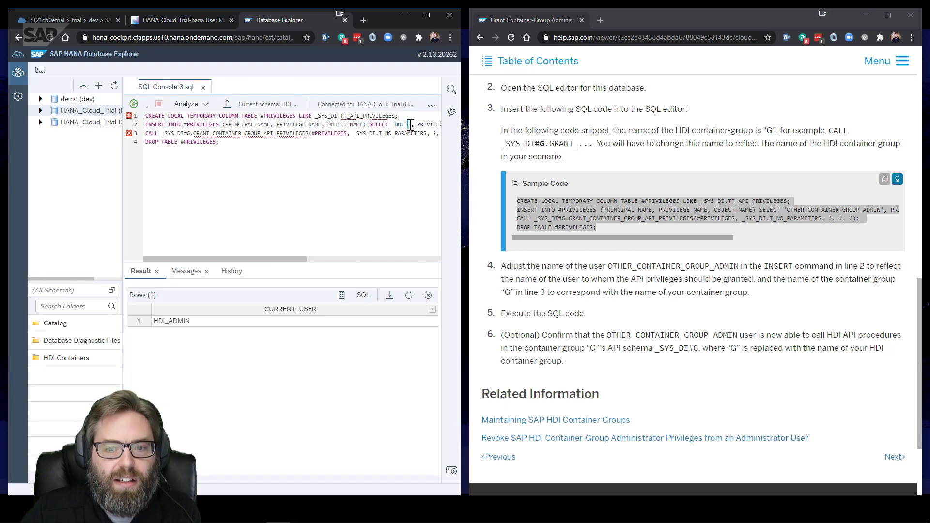
{"action": "type", "text": "_GROUP"}
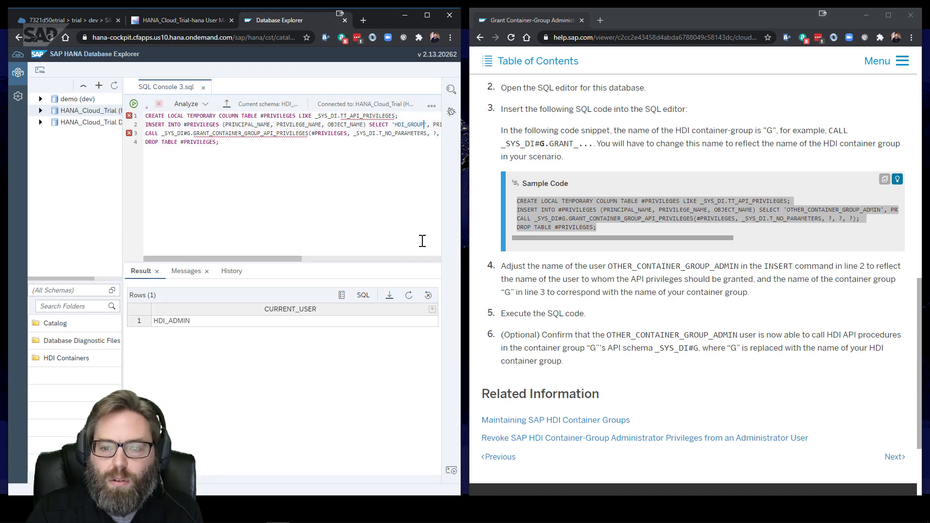
{"action": "type", "text": "_ADMIN"}
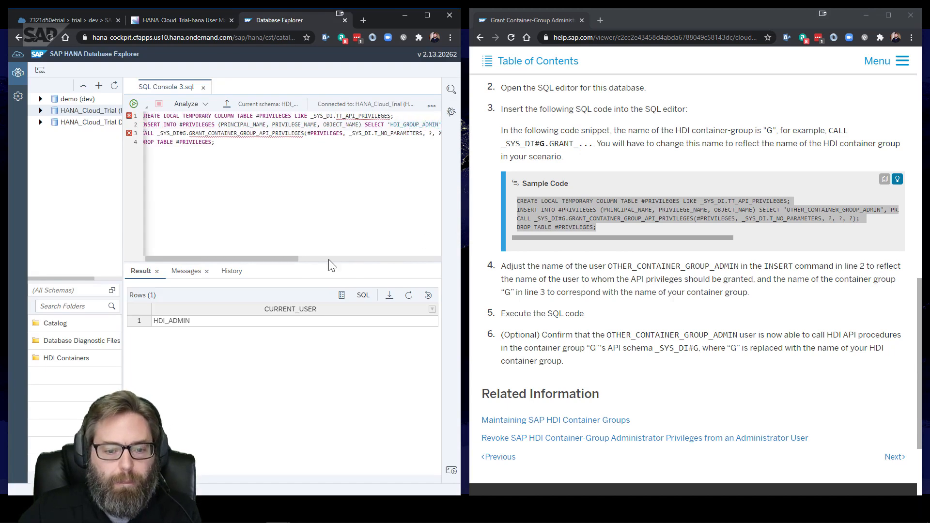
Show the help page's table of contents with the Maintaining SAP HDI Container Groups topics
{"action": "left_click_drag", "start_coordinate": [289, 258], "coordinate": [439, 262]}
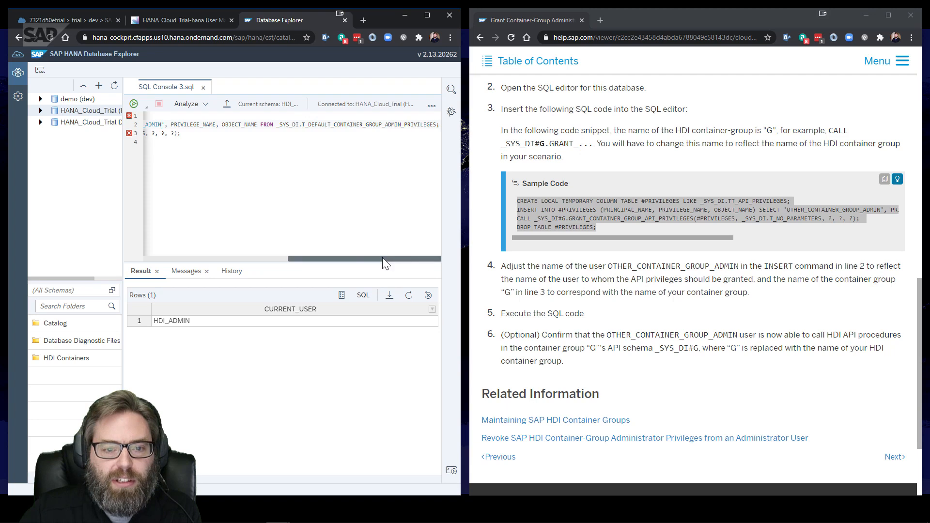
{"action": "left_click_drag", "start_coordinate": [382, 257], "coordinate": [136, 225]}
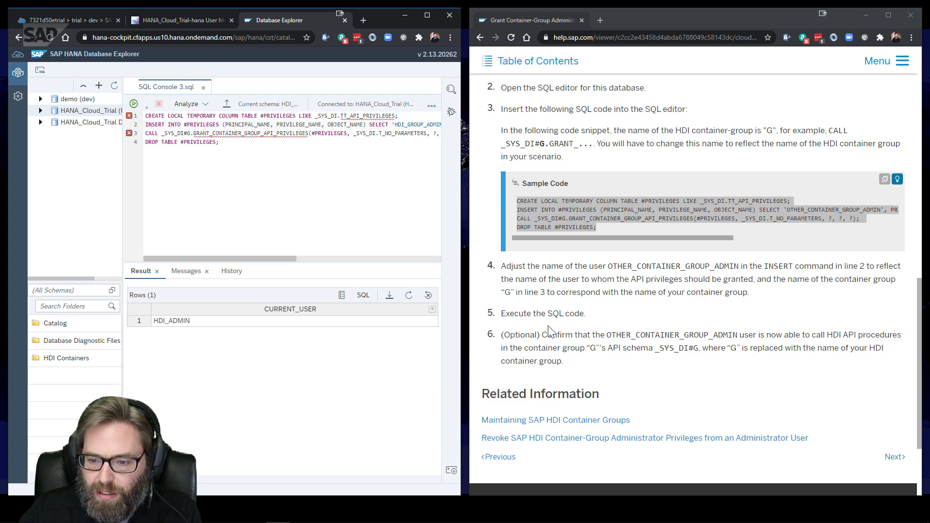
{"action": "scroll", "coordinate": [647, 287], "scroll_direction": "up", "scroll_amount": 2}
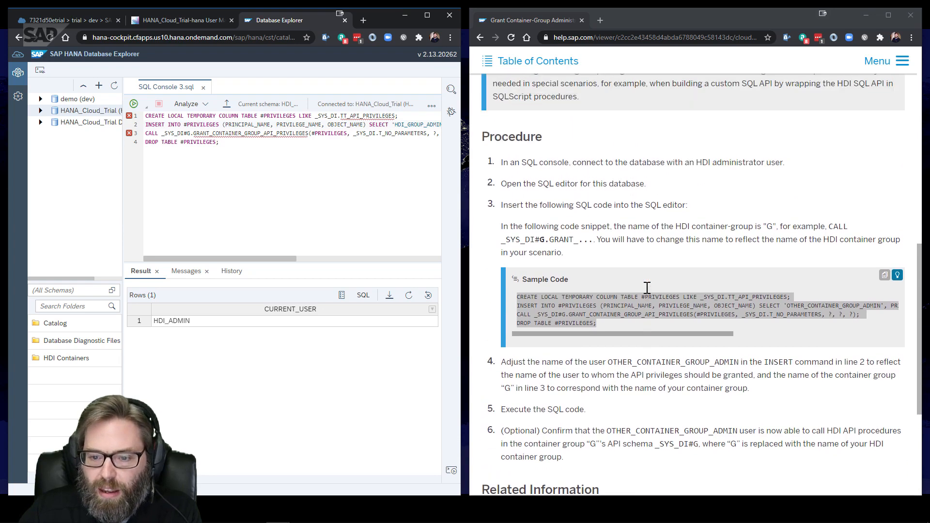
{"action": "scroll", "coordinate": [613, 224], "scroll_direction": "up", "scroll_amount": 8}
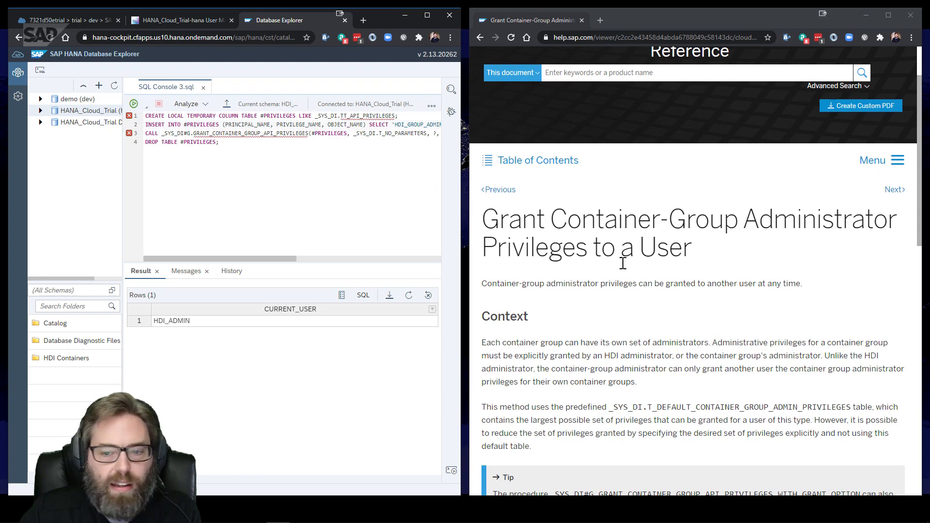
{"action": "scroll", "coordinate": [640, 270], "scroll_direction": "down", "scroll_amount": 3}
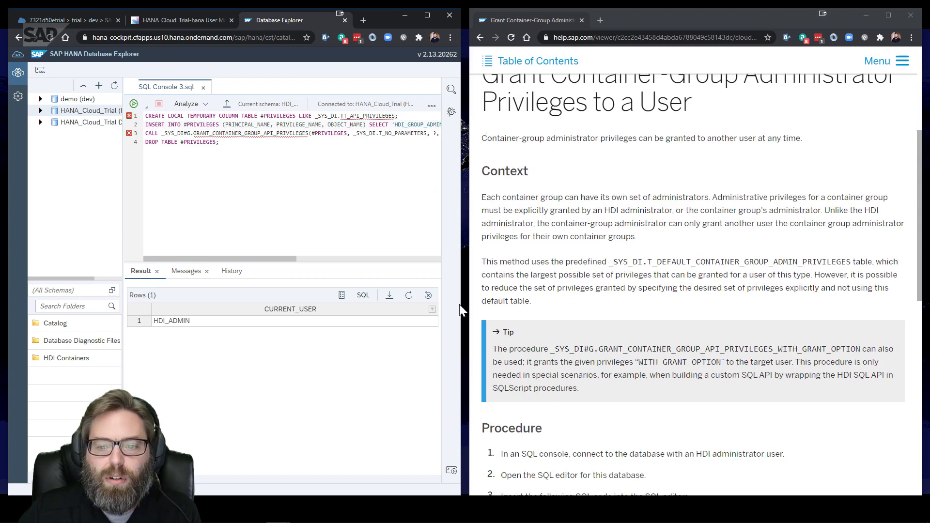
{"action": "scroll", "coordinate": [573, 177], "scroll_direction": "up", "scroll_amount": 3}
{"action": "left_click", "coordinate": [537, 158]}
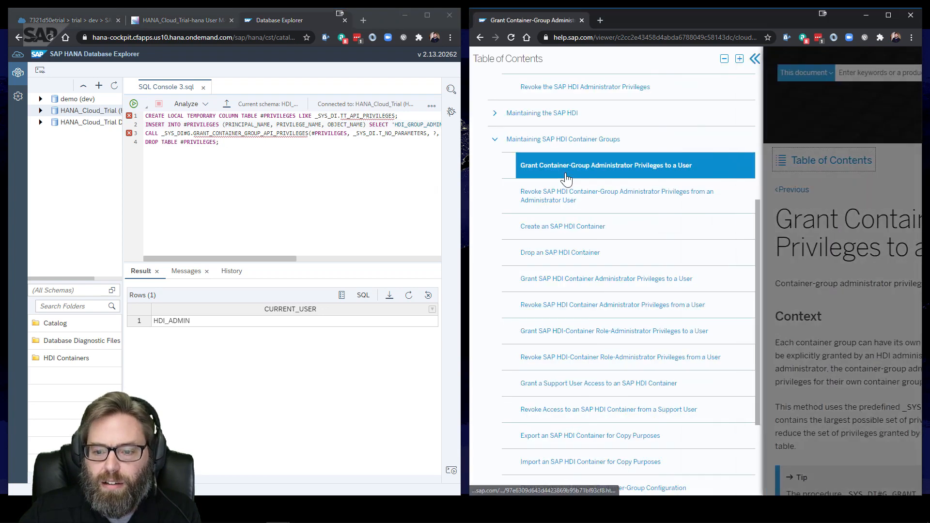
Open Display Details of the HDI Configuration and copy the M_ALL_CONTAINER_GROUPS view name
{"action": "scroll", "coordinate": [601, 169], "scroll_direction": "down", "scroll_amount": 1}
{"action": "scroll", "coordinate": [523, 152], "scroll_direction": "up", "scroll_amount": 2}
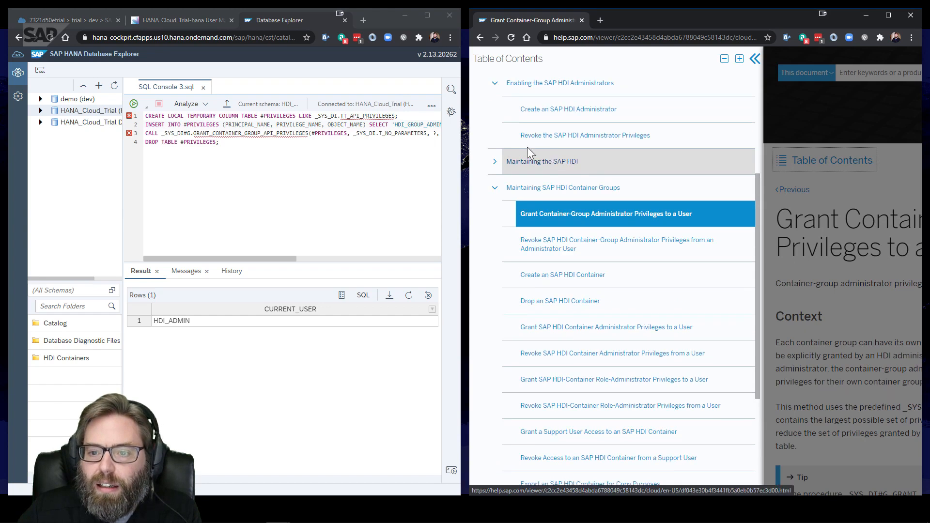
{"action": "left_click", "coordinate": [506, 160]}
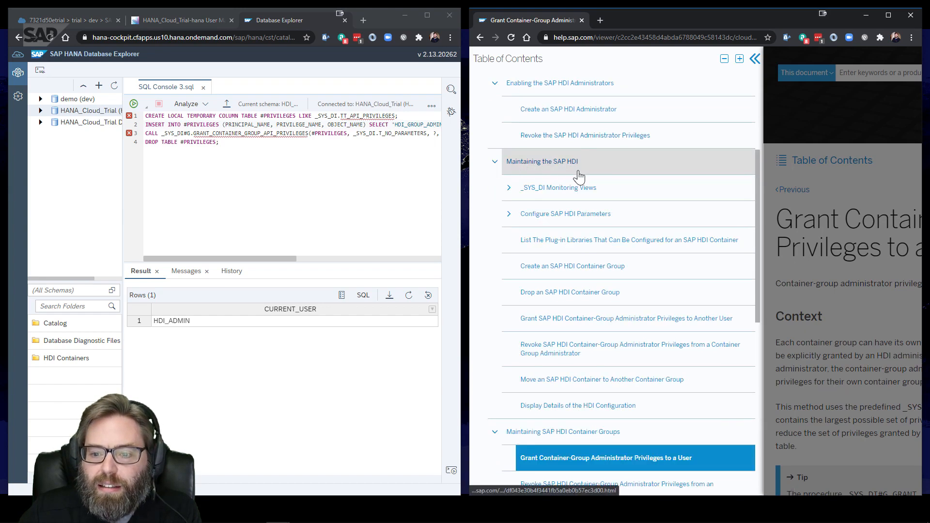
{"action": "scroll", "coordinate": [586, 172], "scroll_direction": "down", "scroll_amount": 1}
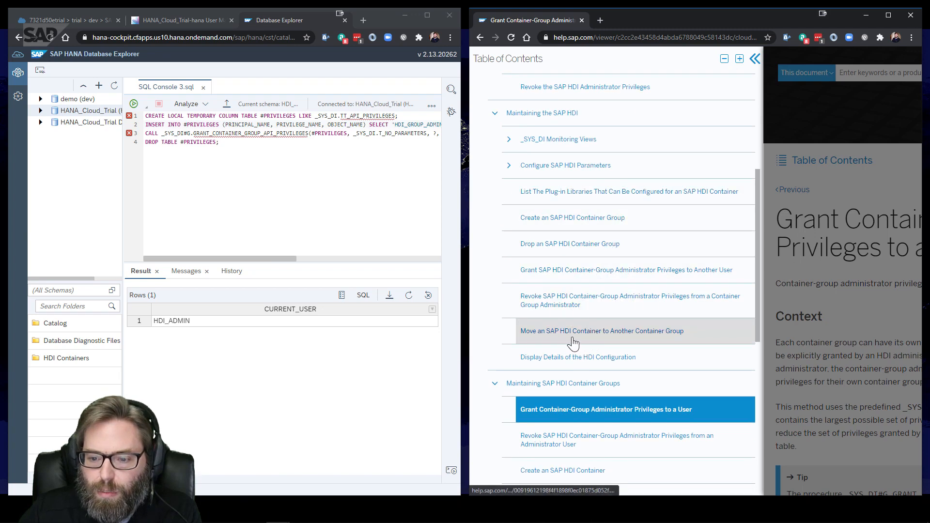
{"action": "left_click", "coordinate": [569, 369]}
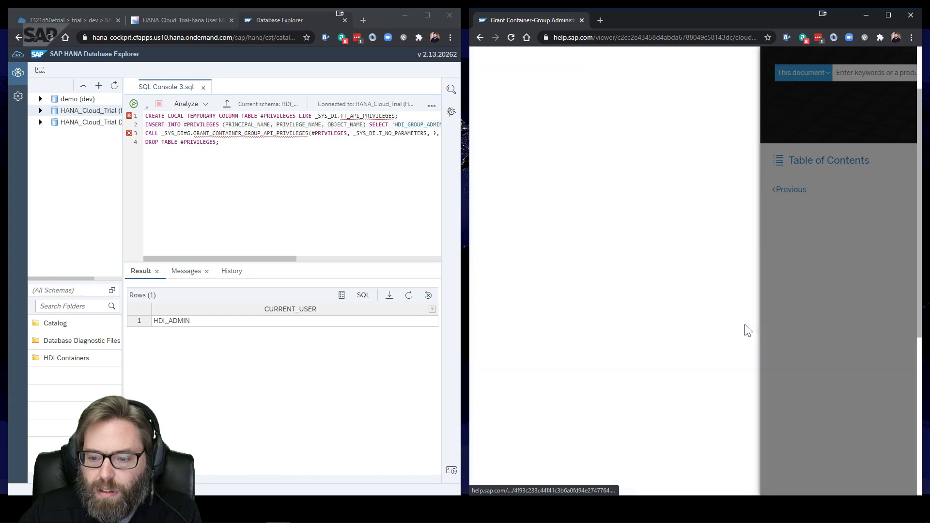
{"action": "scroll", "coordinate": [669, 244], "scroll_direction": "down", "scroll_amount": 6}
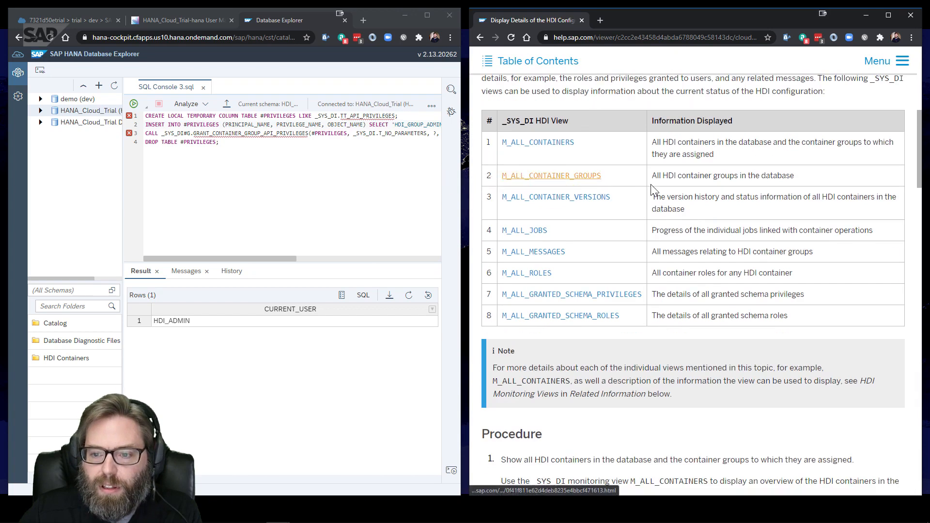
{"action": "left_click_drag", "start_coordinate": [611, 180], "coordinate": [503, 176]}
{"action": "key", "text": "ctrl+c"}
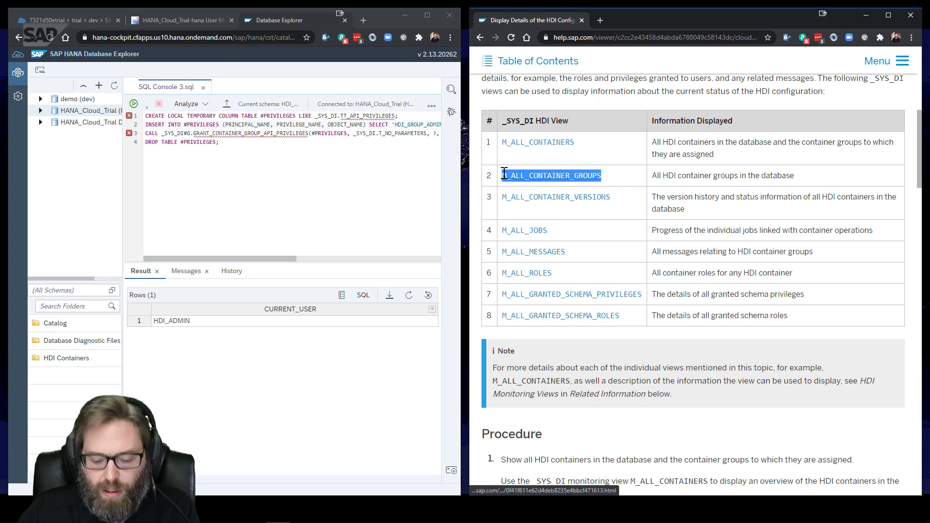
Add 'select * from M_ALL_CONTAINER_GROUPS' on line 6 and run it, dismissing the invalid-table error
{"action": "left_click", "coordinate": [290, 148]}
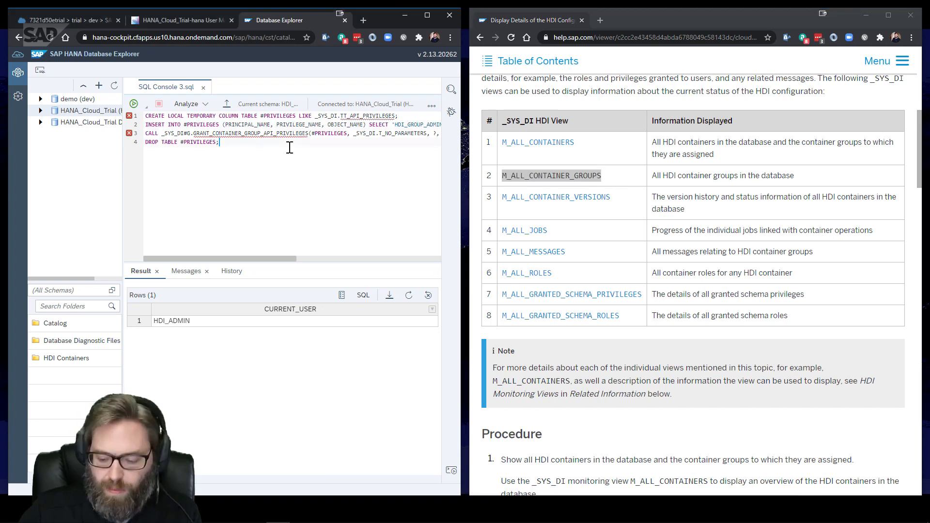
{"action": "key", "text": "Return"}
{"action": "key", "text": "Return"}
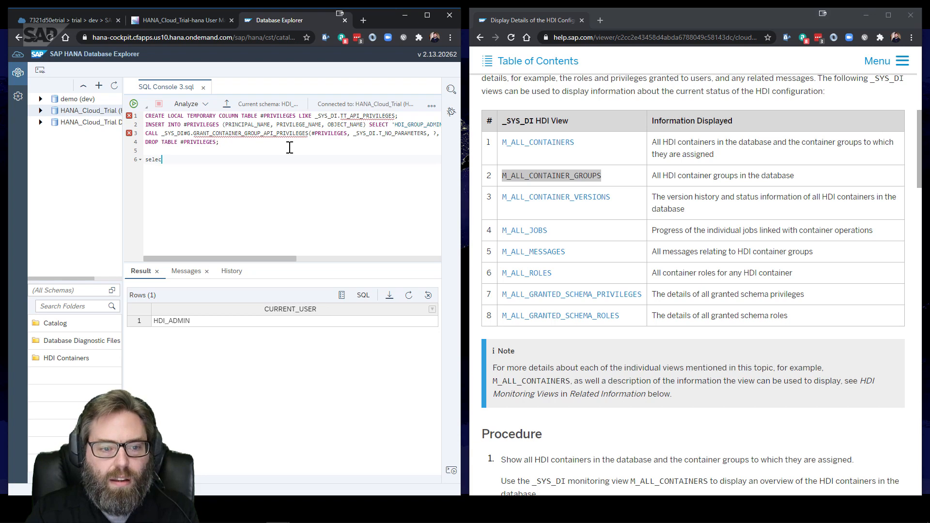
{"action": "type", "text": "select * from"}
{"action": "key", "text": "ctrl+v"}
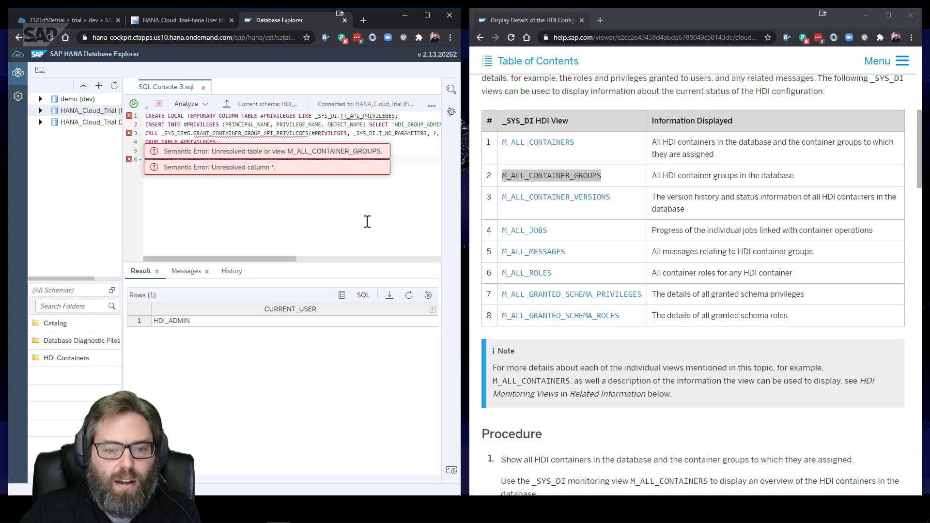
{"action": "left_click_drag", "start_coordinate": [262, 159], "coordinate": [147, 159]}
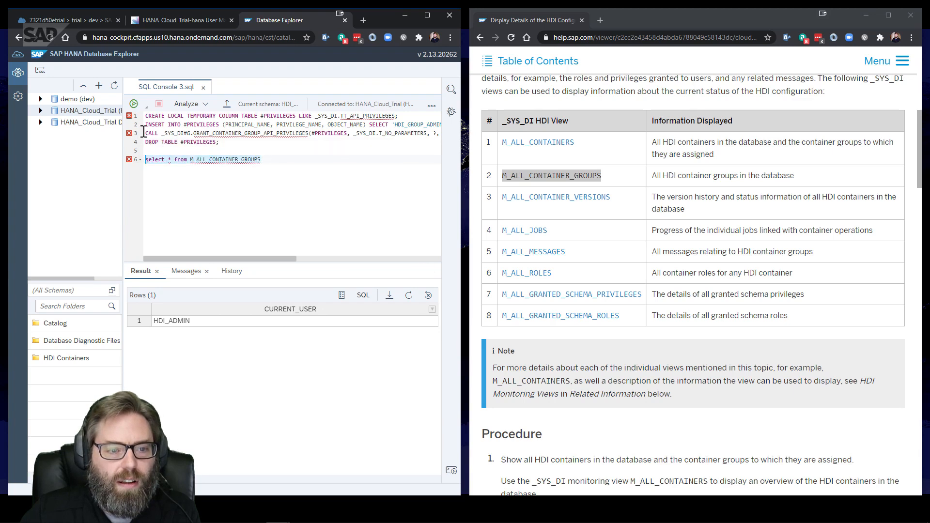
{"action": "left_click", "coordinate": [133, 104]}
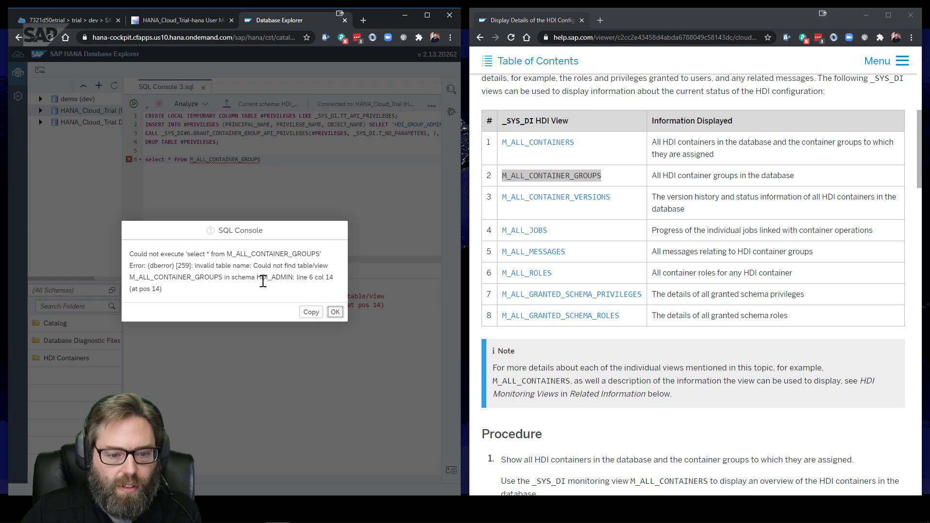
{"action": "left_click", "coordinate": [335, 312]}
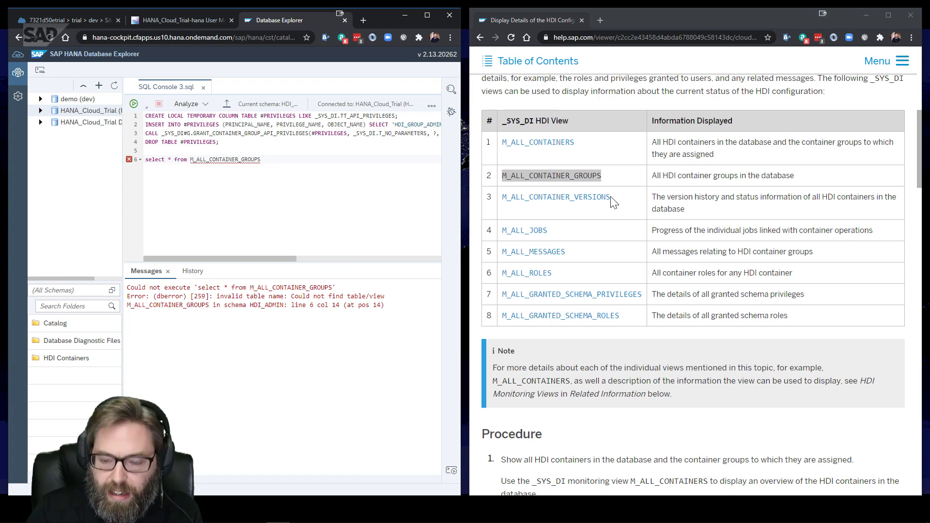
Prefix the view with _sys_di. and rerun the query to return the BROKER_CG group
{"action": "type", "text": "_sys_di."}
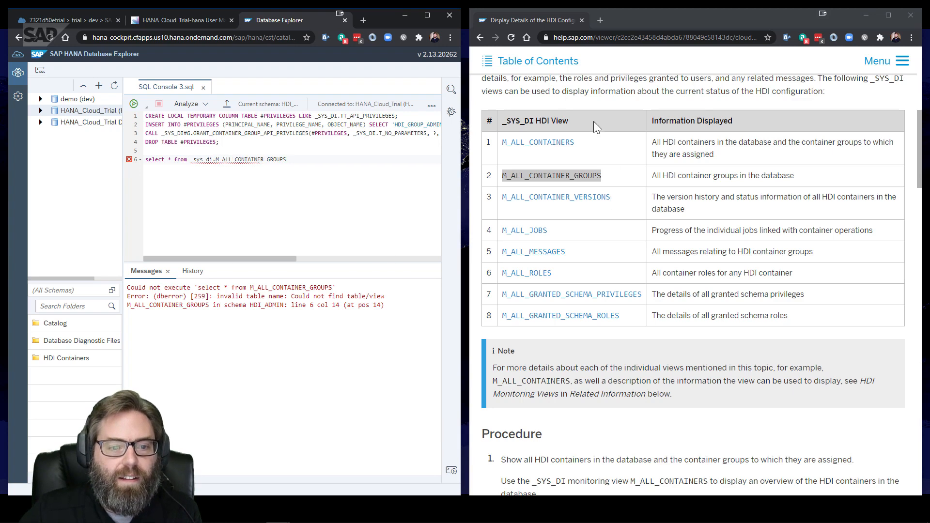
{"action": "left_click_drag", "start_coordinate": [288, 159], "coordinate": [144, 159]}
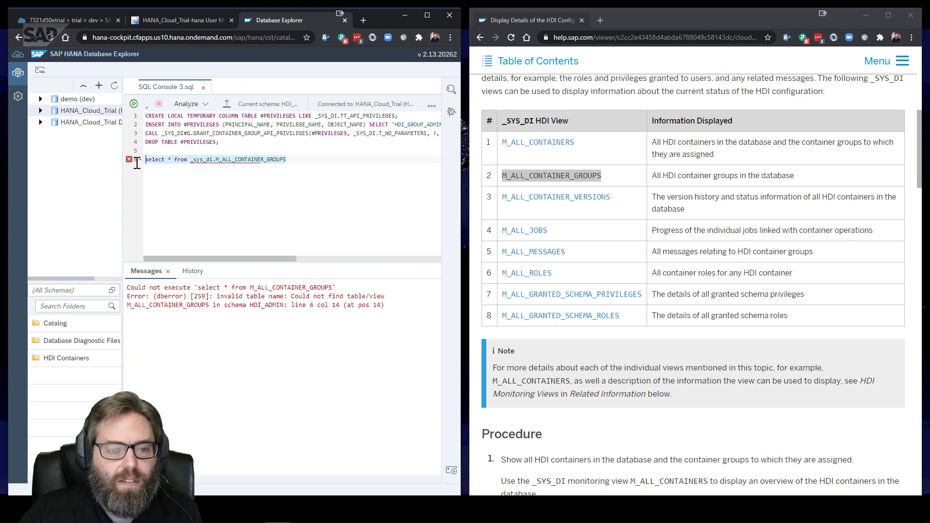
{"action": "left_click", "coordinate": [135, 104]}
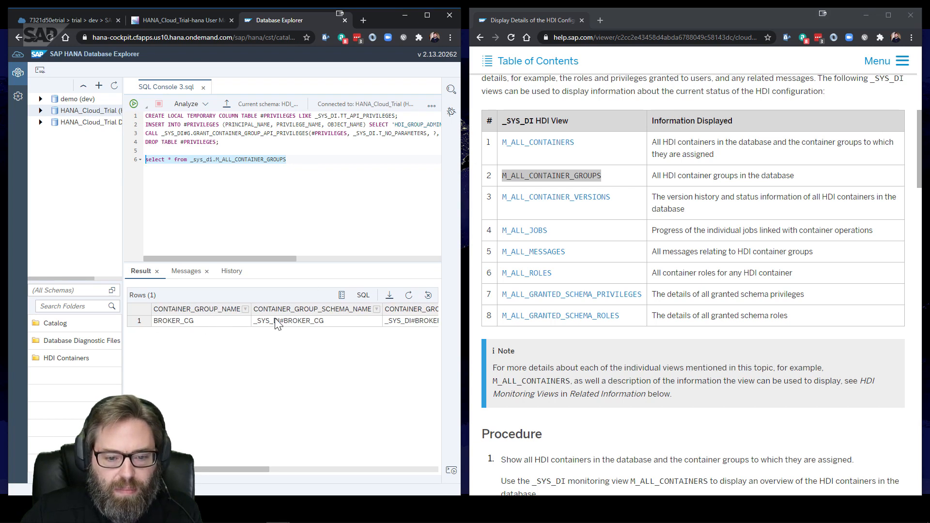
Copy the BROKER_CG result into the CALL after _SYS_DI#, then select grant lines 1–4
{"action": "left_click", "coordinate": [192, 320]}
{"action": "right_click", "coordinate": [192, 321]}
{"action": "left_click", "coordinate": [209, 339]}
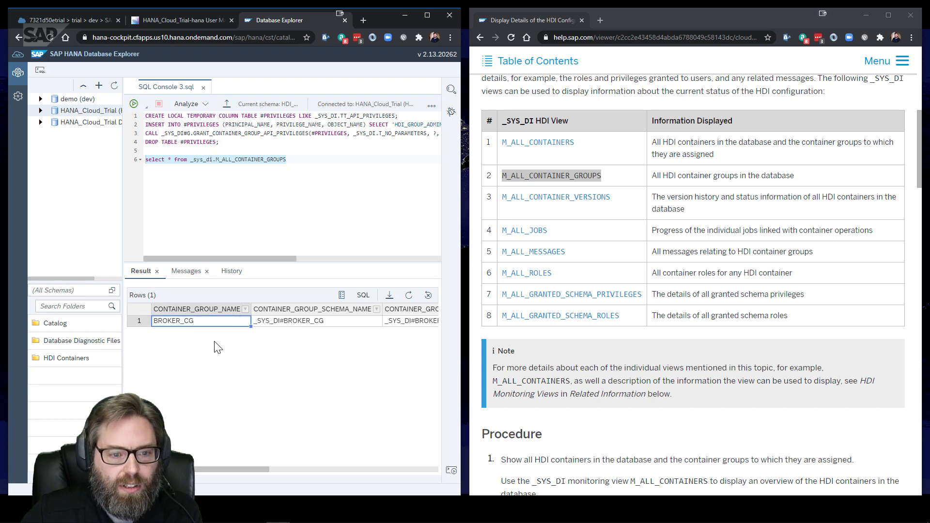
{"action": "left_click", "coordinate": [191, 133]}
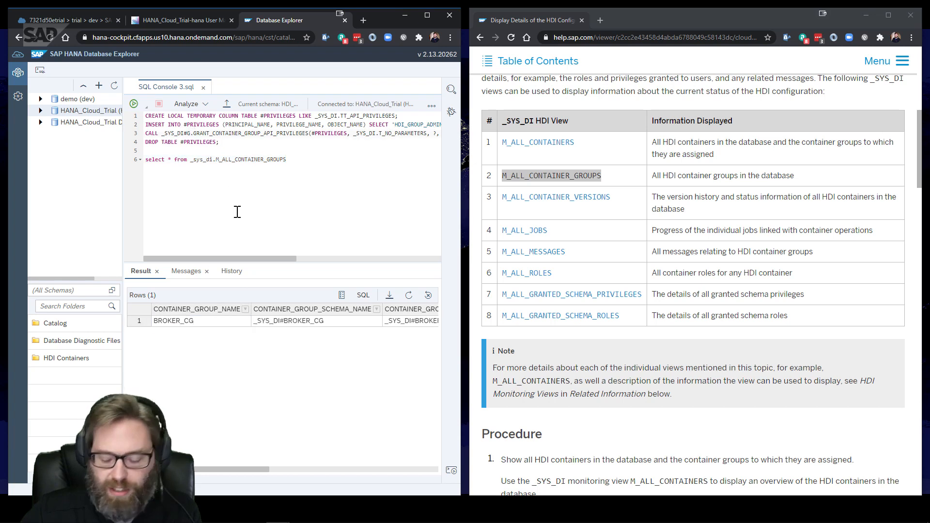
{"action": "key", "text": "ctrl+v"}
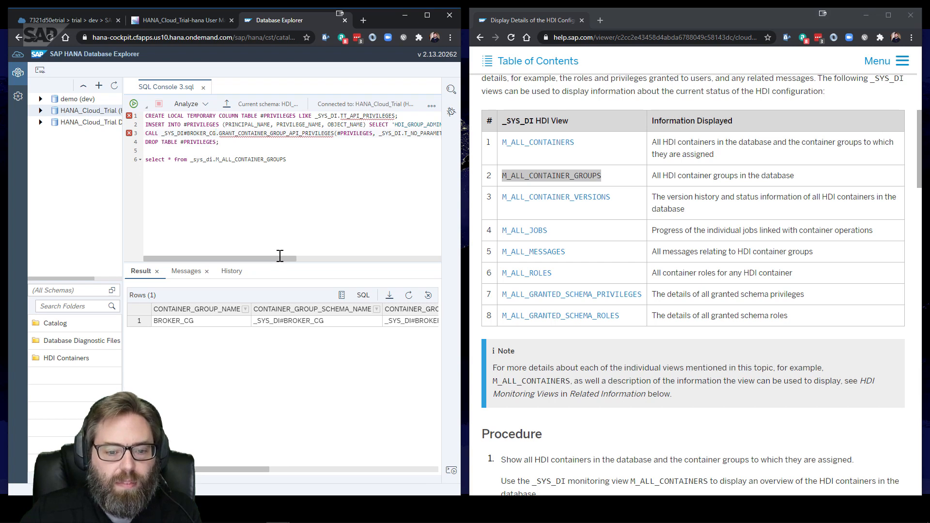
{"action": "left_click_drag", "start_coordinate": [280, 256], "coordinate": [255, 258]}
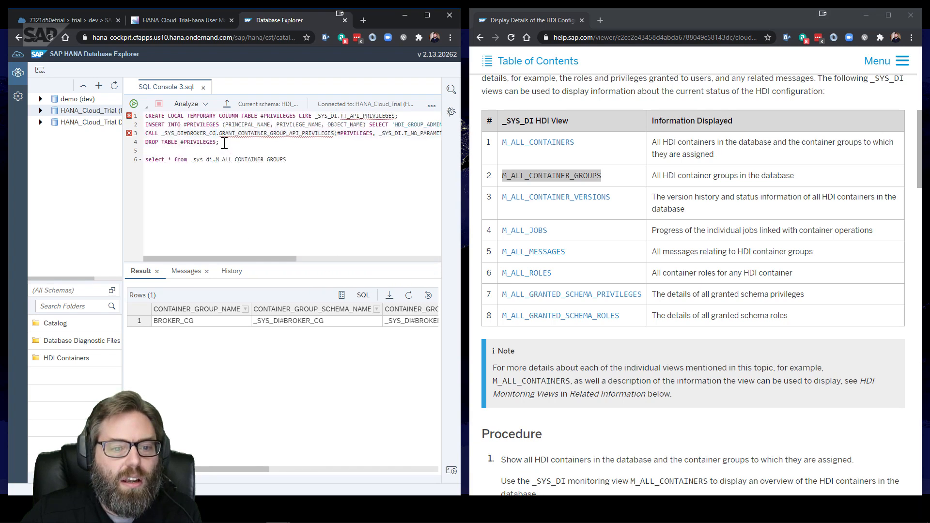
{"action": "left_click_drag", "start_coordinate": [224, 144], "coordinate": [145, 115]}
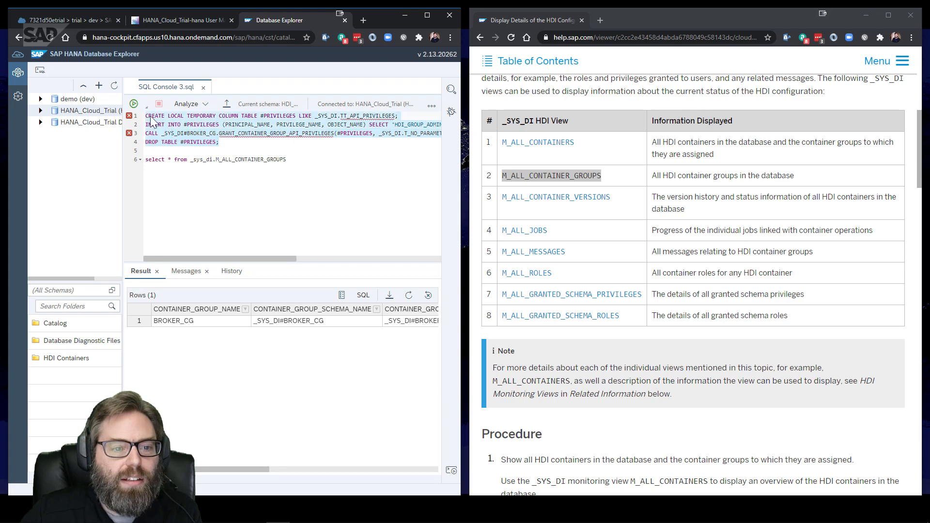
Run the four grant statements, review the insufficient-privilege error, and abort execution
{"action": "left_click", "coordinate": [133, 104]}
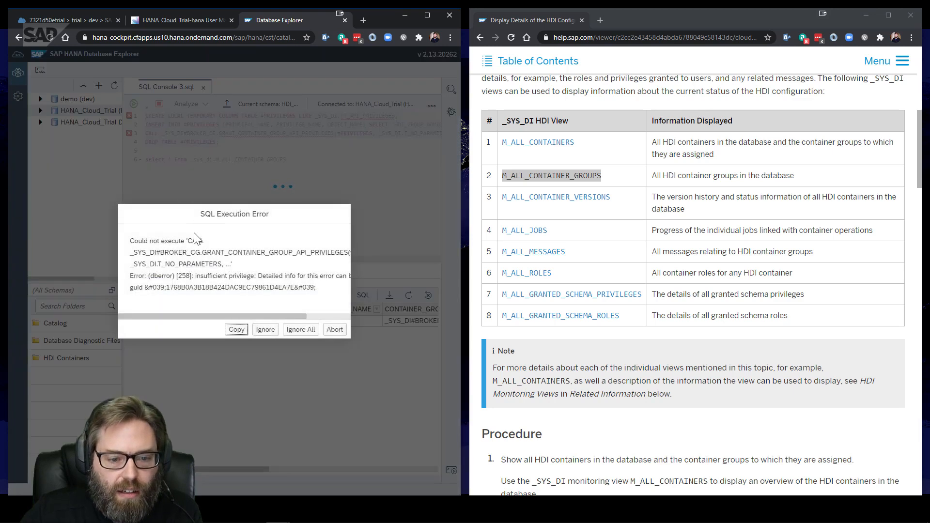
{"action": "mouse_move", "coordinate": [210, 313]}
{"action": "left_mouse_down"}
{"action": "mouse_move", "coordinate": [280, 314]}
{"action": "mouse_move", "coordinate": [206, 312]}
{"action": "left_mouse_up"}
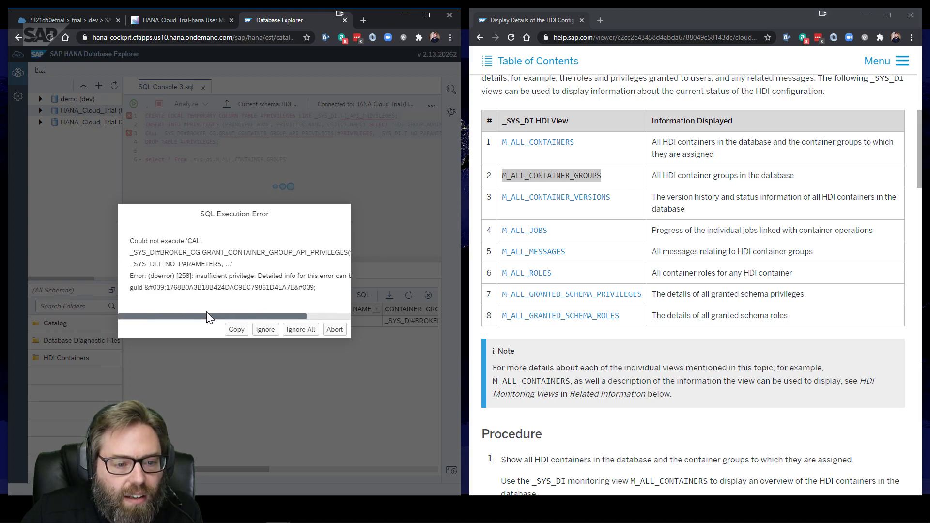
{"action": "left_click_drag", "start_coordinate": [211, 312], "coordinate": [252, 312]}
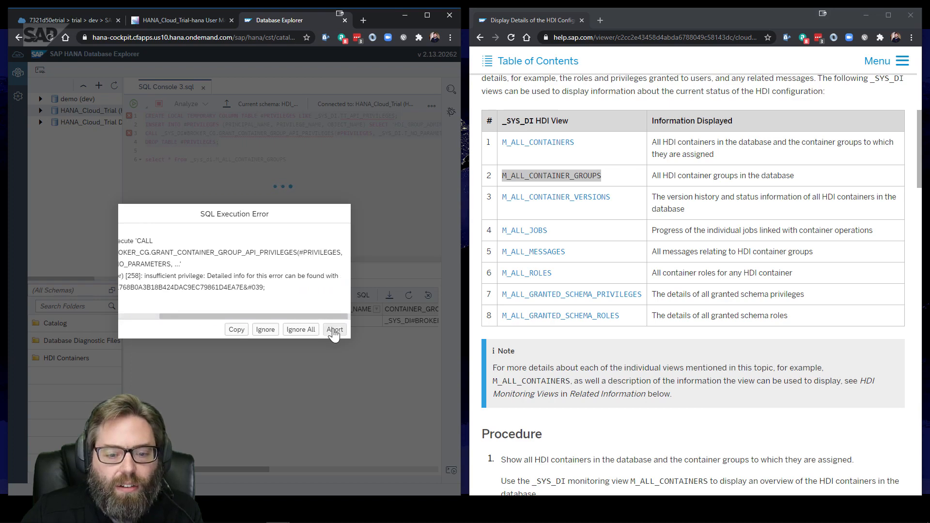
{"action": "left_click", "coordinate": [335, 329]}
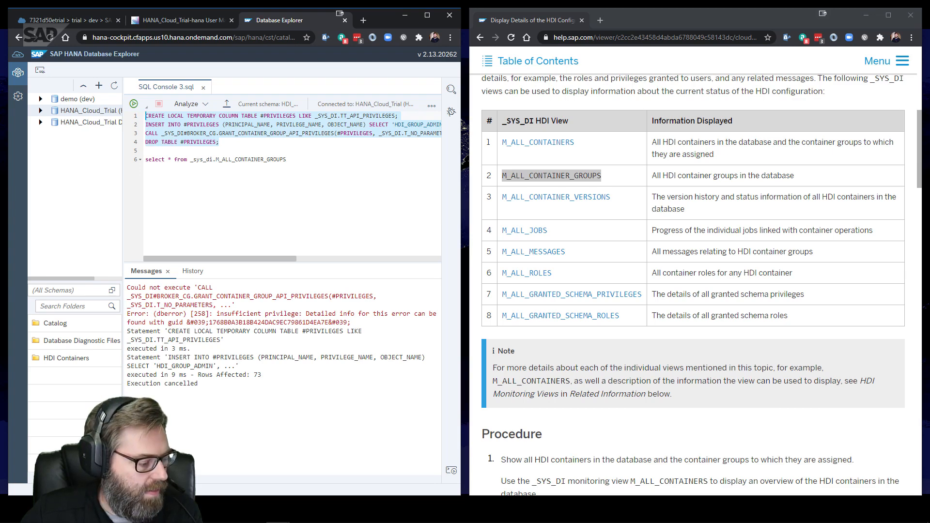
{"action": "key", "text": "alt+Tab"}
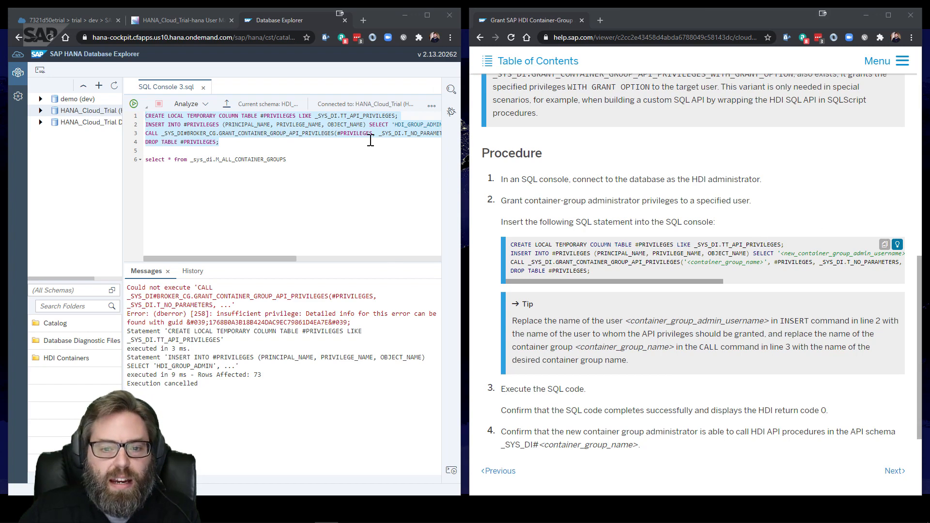
Find the Grant Container-Group Administrator Privileges topic and select its four-line sample SQL
{"action": "left_click", "coordinate": [532, 60]}
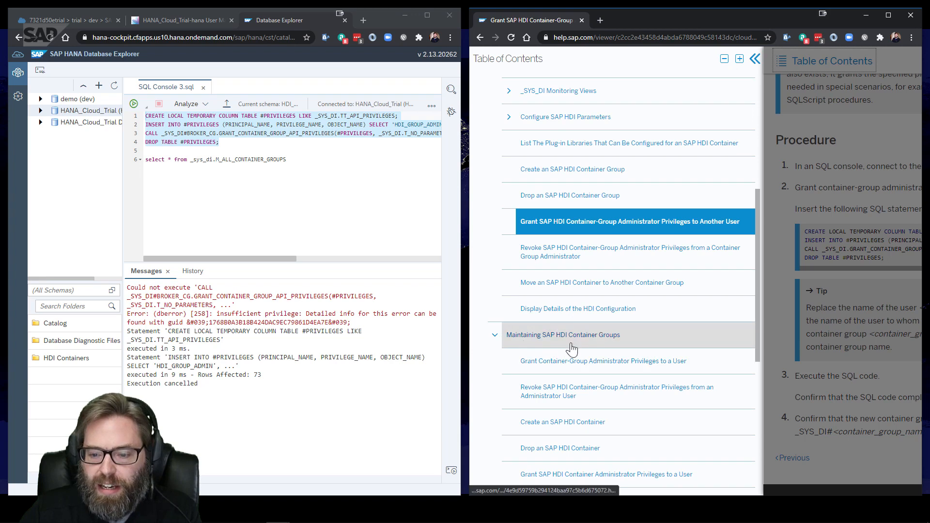
{"action": "scroll", "coordinate": [589, 398], "scroll_direction": "down", "scroll_amount": 1}
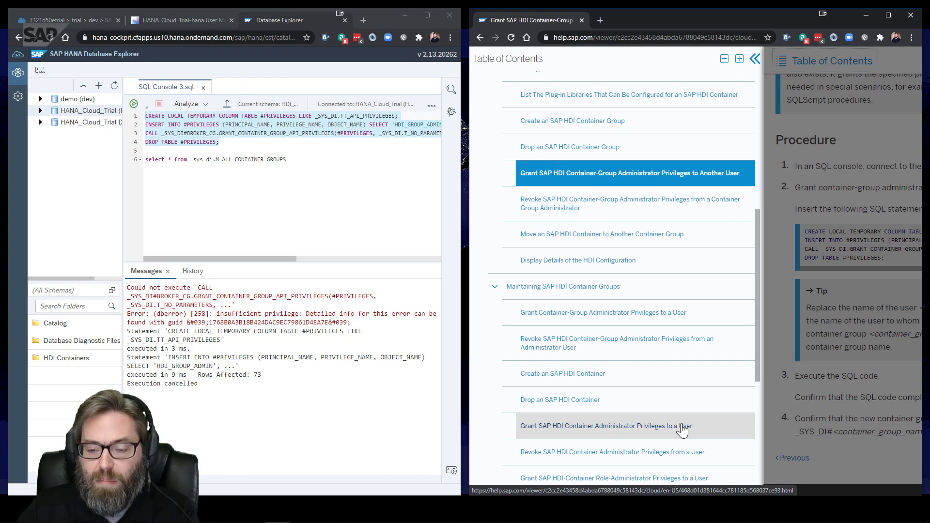
{"action": "scroll", "coordinate": [625, 382], "scroll_direction": "up", "scroll_amount": 3}
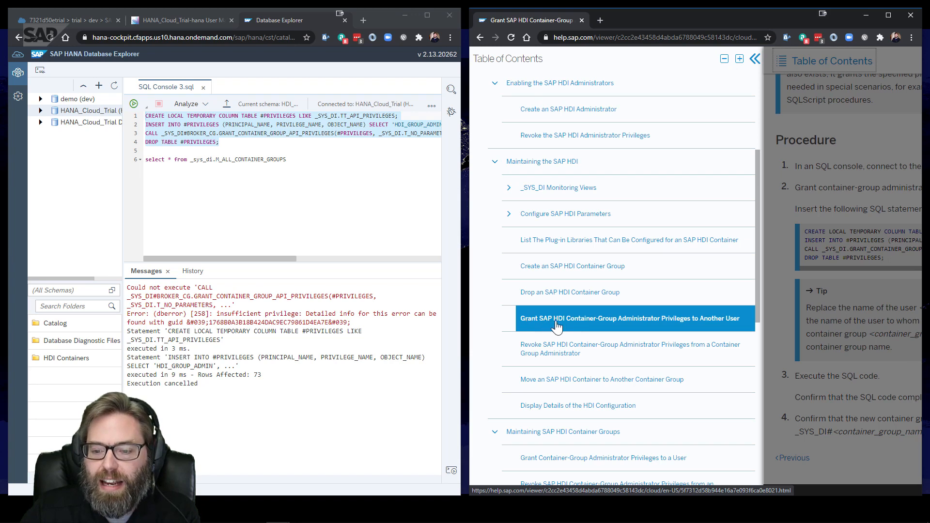
{"action": "left_click", "coordinate": [658, 329]}
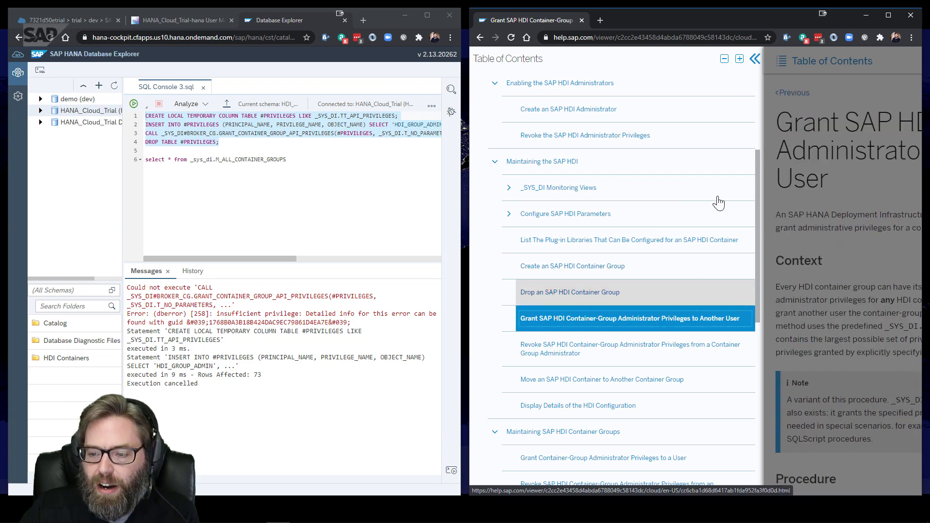
{"action": "left_click", "coordinate": [754, 58]}
{"action": "scroll", "coordinate": [629, 145], "scroll_direction": "down", "scroll_amount": 5}
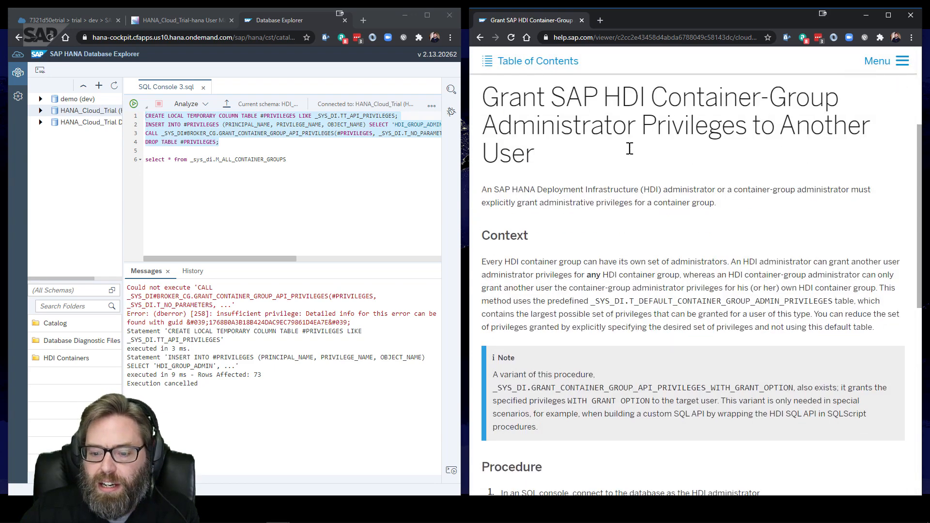
{"action": "scroll", "coordinate": [631, 151], "scroll_direction": "down", "scroll_amount": 4}
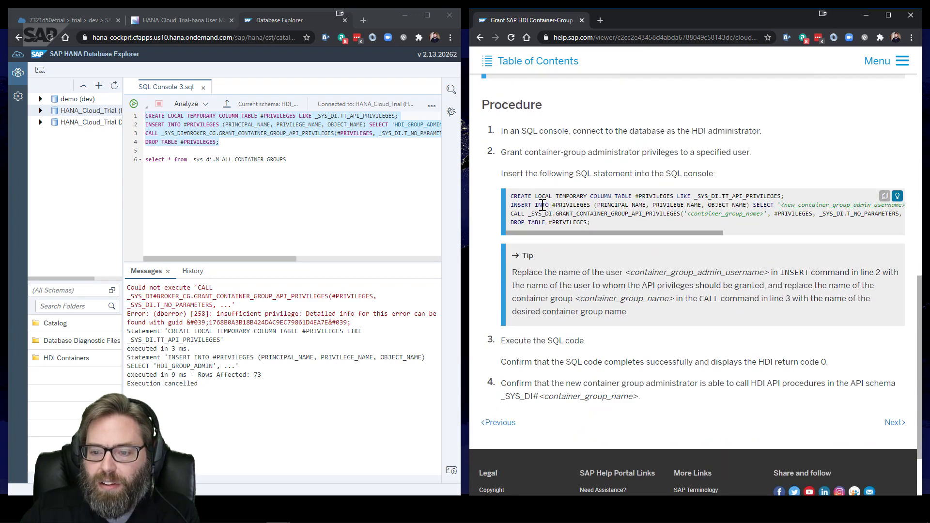
{"action": "left_click_drag", "start_coordinate": [601, 225], "coordinate": [503, 196]}
{"action": "key", "text": "ctrl+c"}
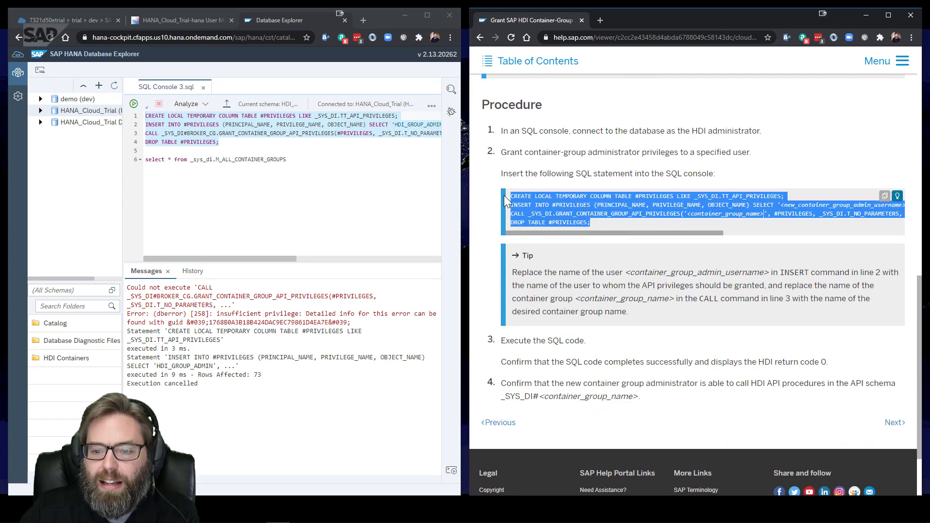
Paste the documented SQL into the console above the earlier grant statements
{"action": "left_click", "coordinate": [232, 143]}
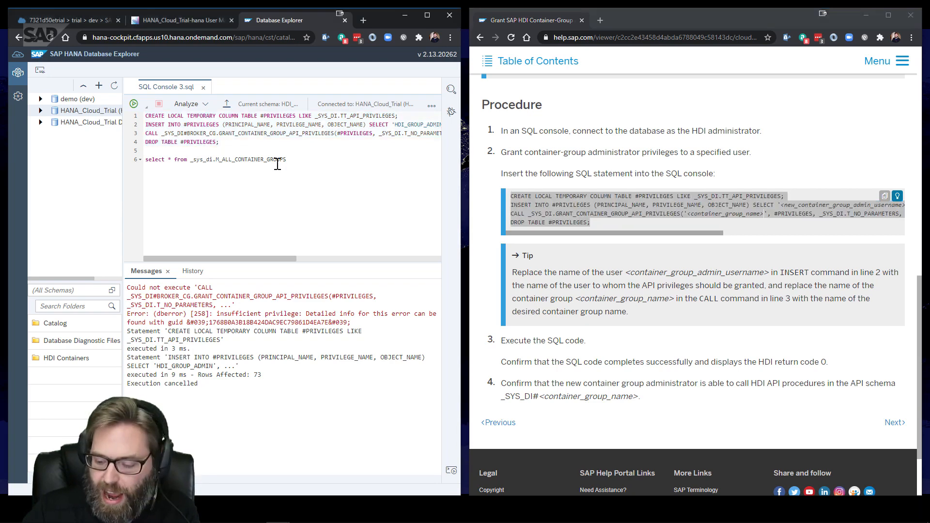
{"action": "key", "text": "Return"}
{"action": "key", "text": "Return"}
{"action": "key", "text": "Return"}
{"action": "key", "text": "Up"}
{"action": "key", "text": "Up"}
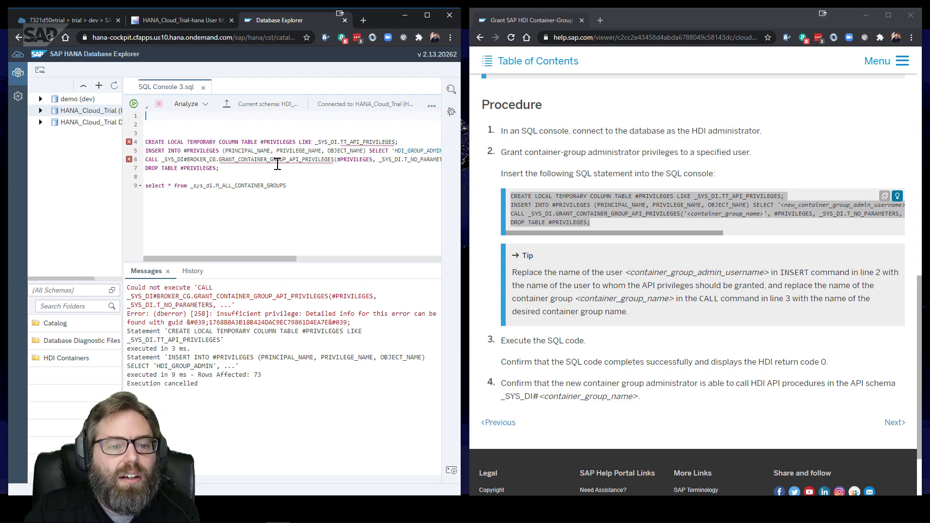
{"action": "key", "text": "ctrl+v"}
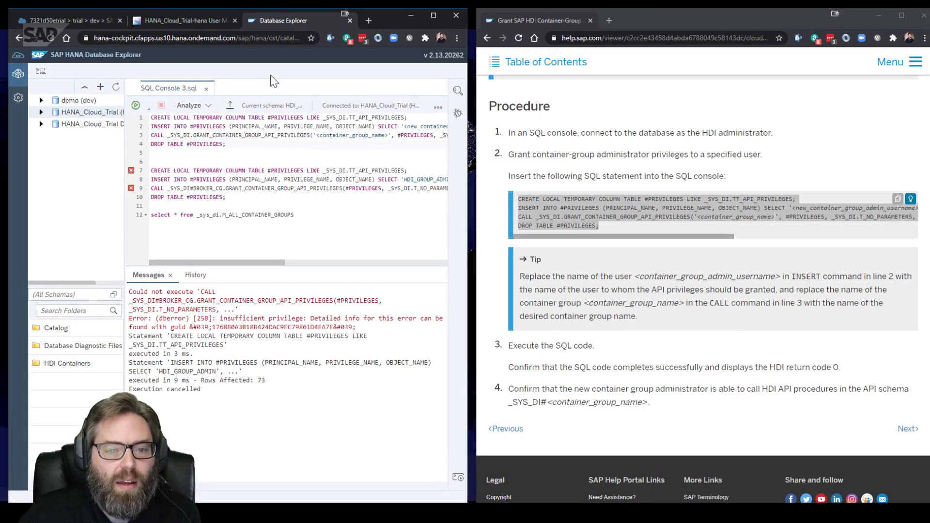
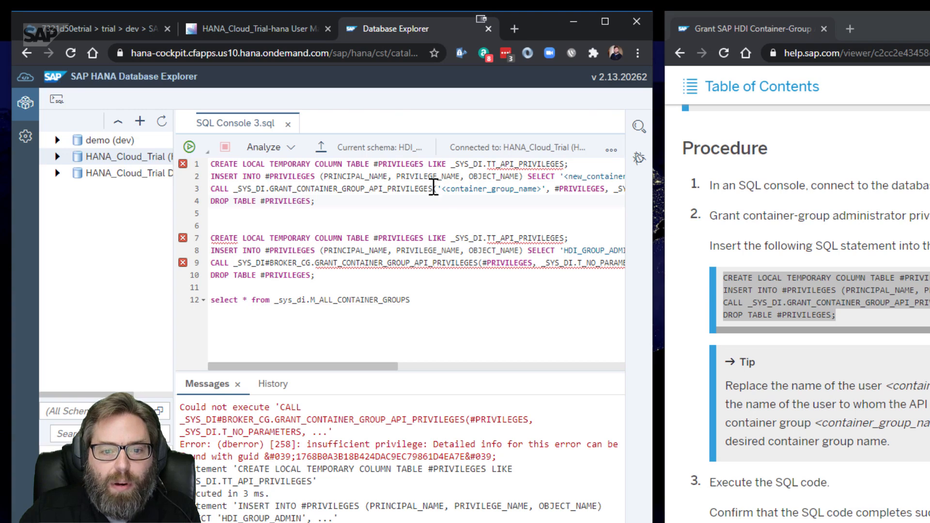
Replace line 3's container group placeholder with BROKER_CG and line 2's username placeholder with HDI_GROUP_ADMIN
{"action": "left_click_drag", "start_coordinate": [444, 189], "coordinate": [541, 189]}
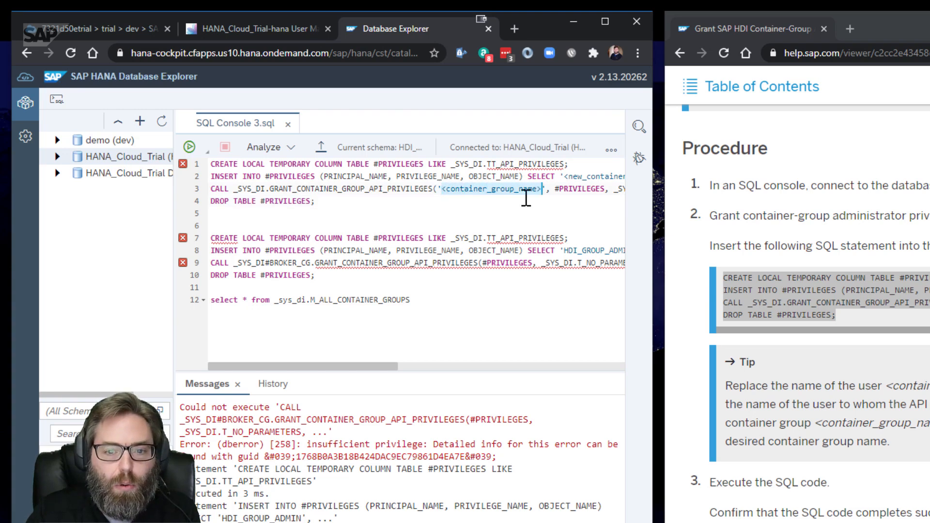
{"action": "key", "text": "BackSpace"}
{"action": "type", "text": "BROKER"}
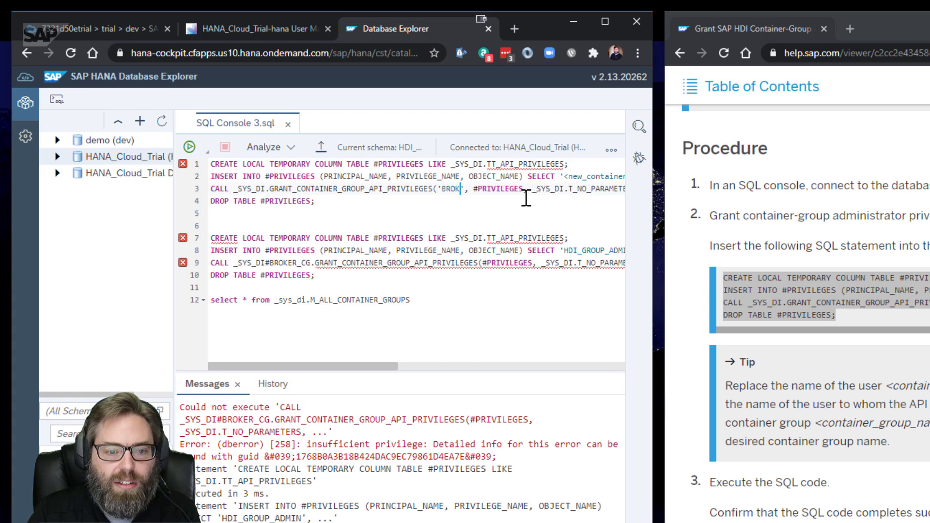
{"action": "type", "text": "_CG"}
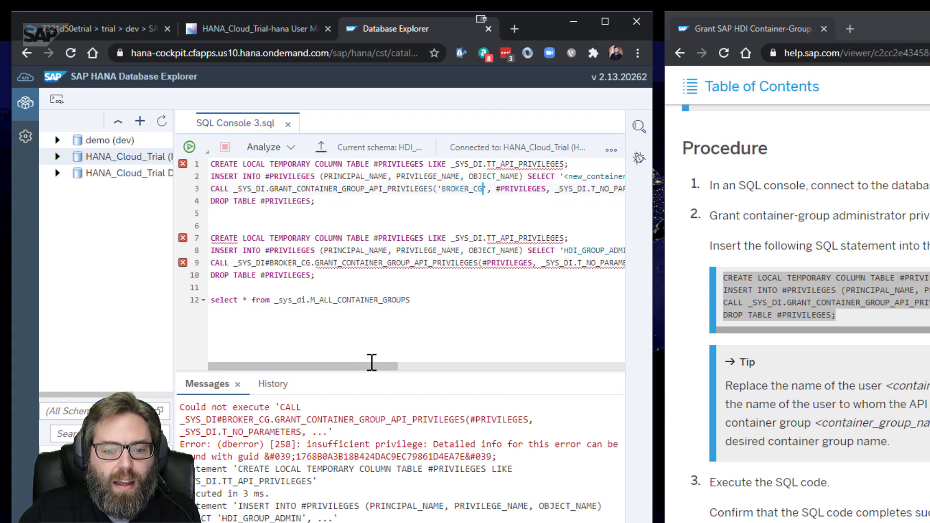
{"action": "left_click_drag", "start_coordinate": [374, 368], "coordinate": [474, 370]}
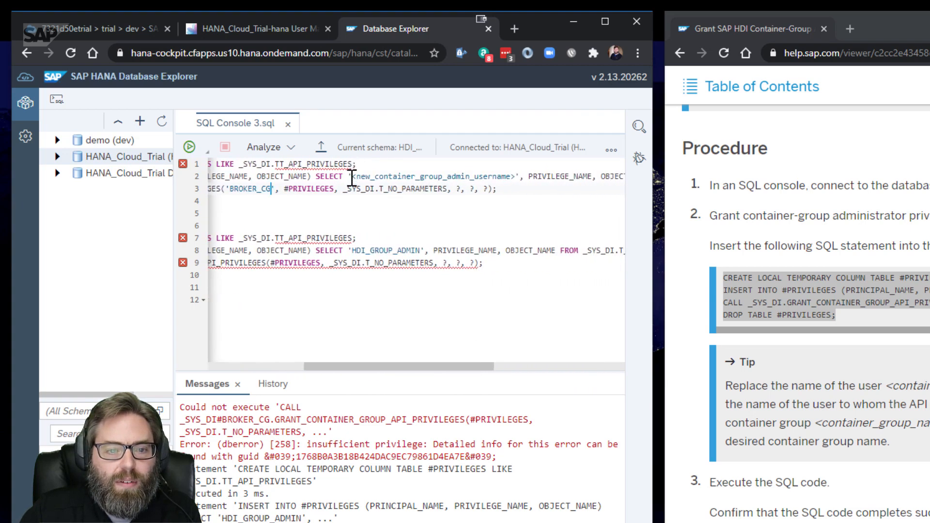
{"action": "left_click_drag", "start_coordinate": [351, 177], "coordinate": [518, 176]}
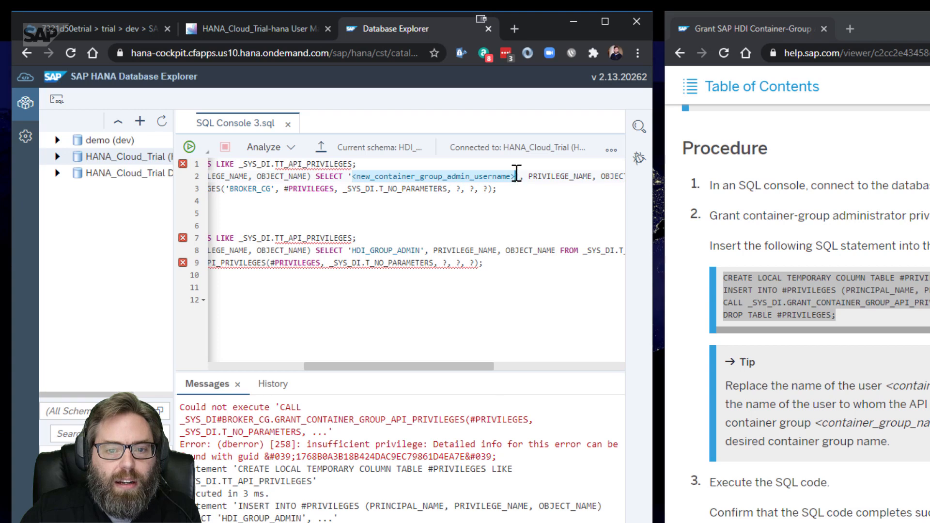
{"action": "type", "text": "HD"}
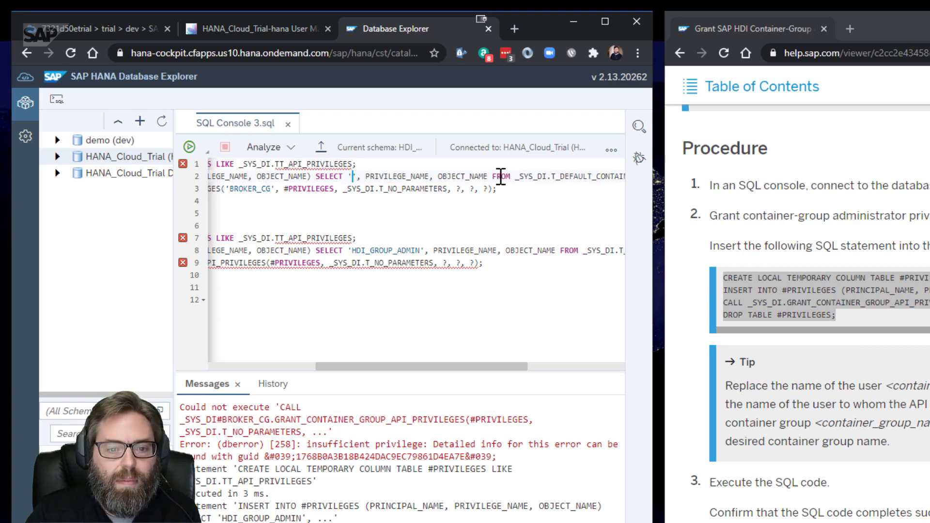
{"action": "type", "text": "I_GROUP_AD"}
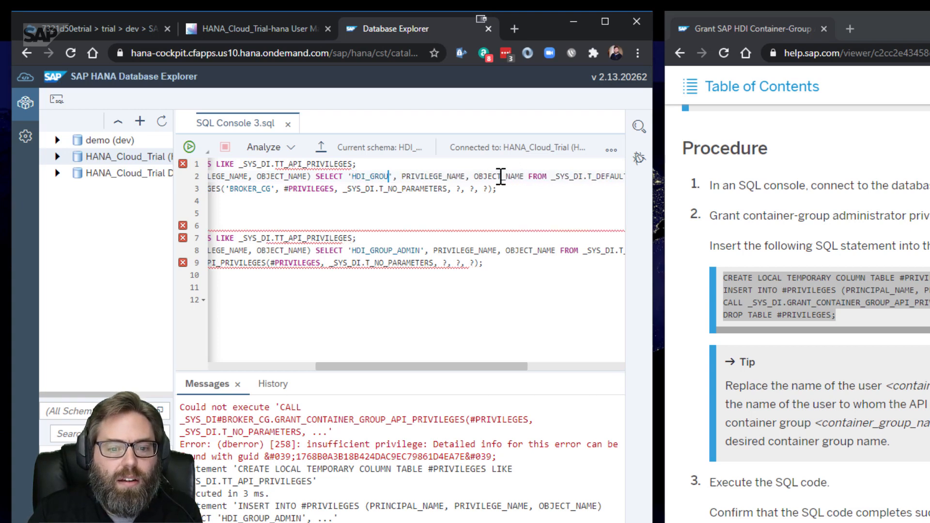
{"action": "type", "text": "MIN"}
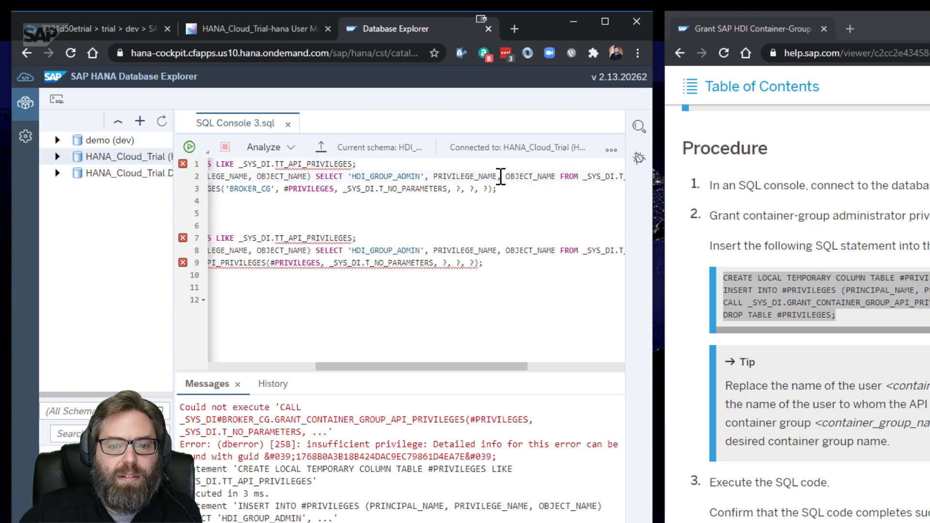
{"action": "left_click_drag", "start_coordinate": [453, 361], "coordinate": [239, 332]}
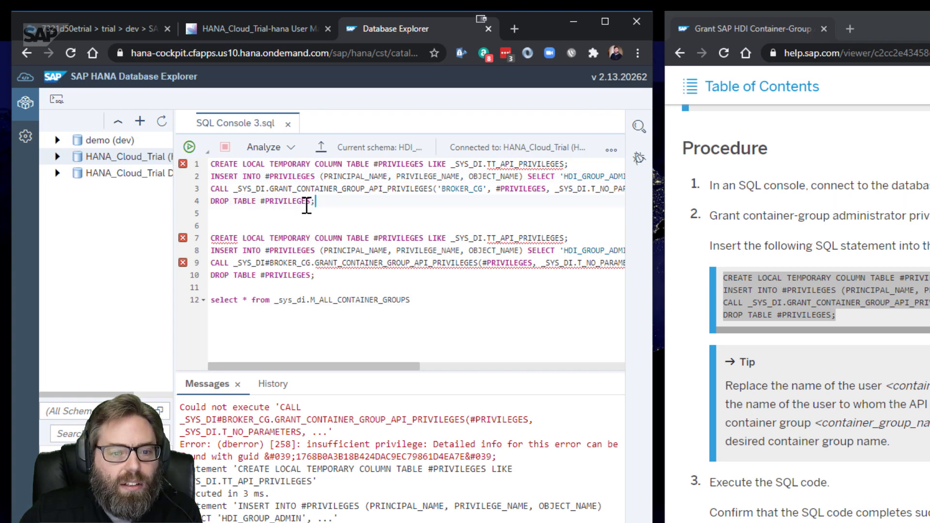
Run only the DROP TABLE statement on line 4
{"action": "left_click_drag", "start_coordinate": [314, 202], "coordinate": [193, 201]}
{"action": "left_click", "coordinate": [193, 152]}
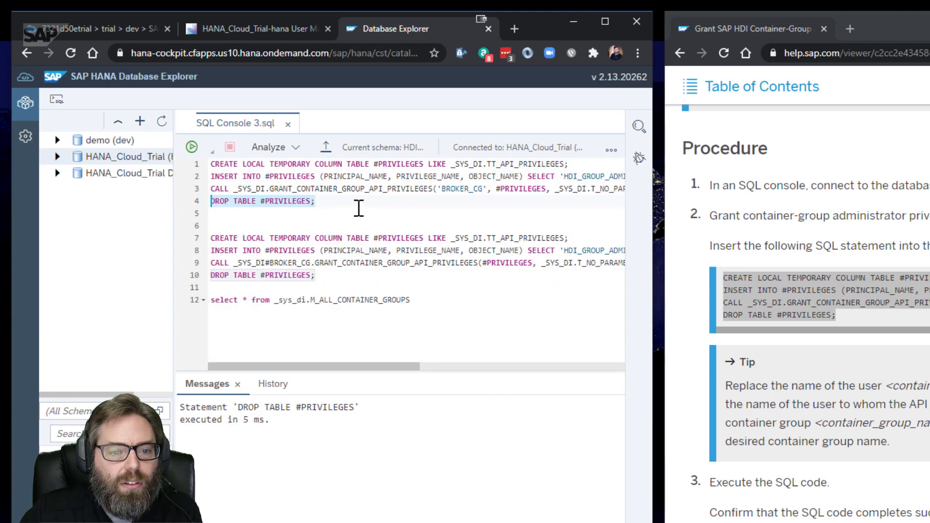
{"action": "left_click", "coordinate": [327, 197]}
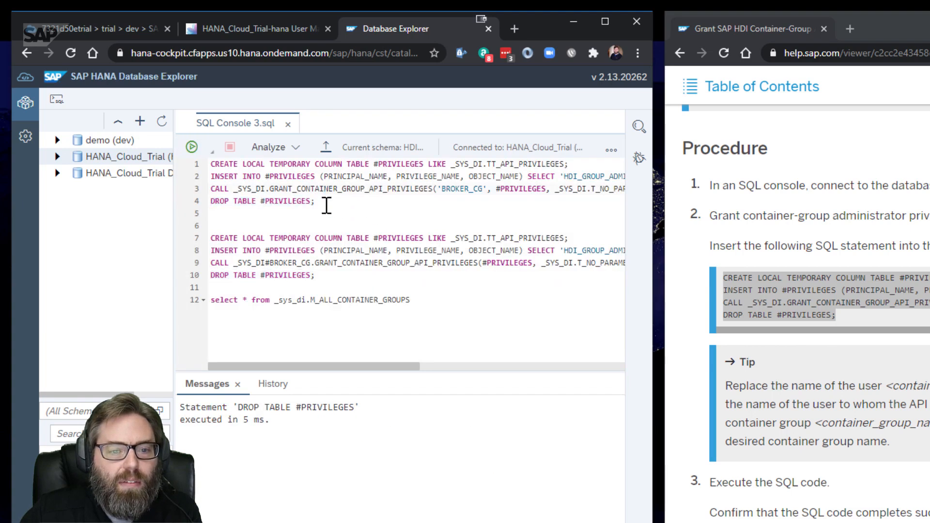
Run the four grant statements on lines 1–4 and review the 75 granted-privilege rows
{"action": "left_click_drag", "start_coordinate": [320, 202], "coordinate": [198, 160]}
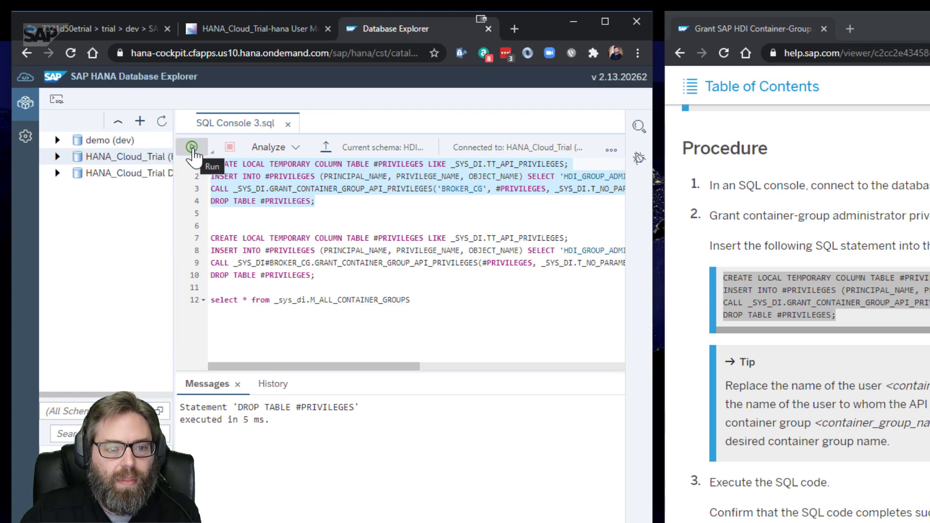
{"action": "left_click", "coordinate": [192, 151]}
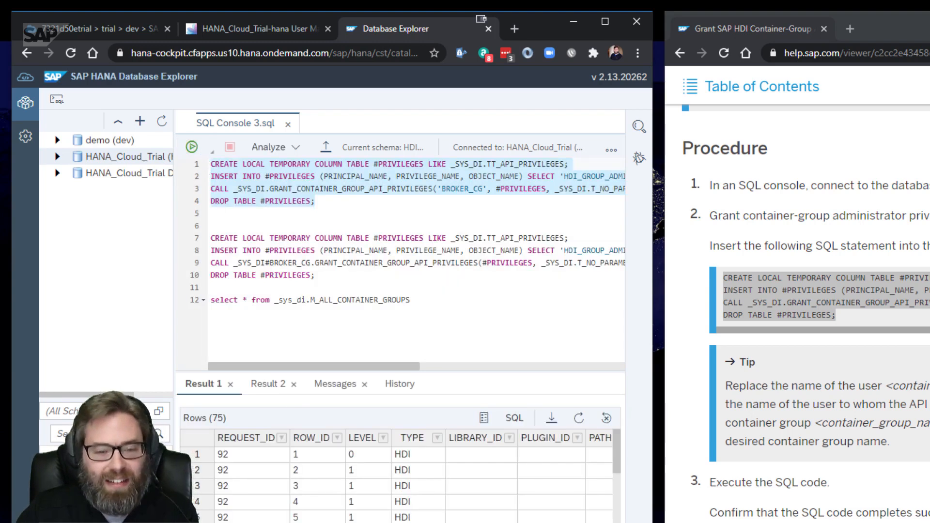
{"action": "left_click_drag", "start_coordinate": [180, 467], "coordinate": [302, 467]}
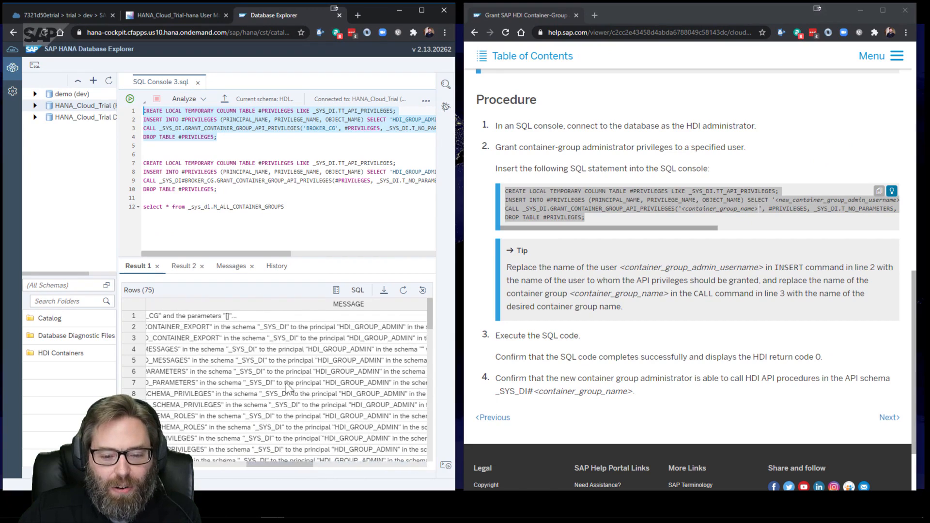
{"action": "scroll", "coordinate": [286, 378], "scroll_direction": "down", "scroll_amount": 3}
{"action": "scroll", "coordinate": [284, 369], "scroll_direction": "down", "scroll_amount": 15}
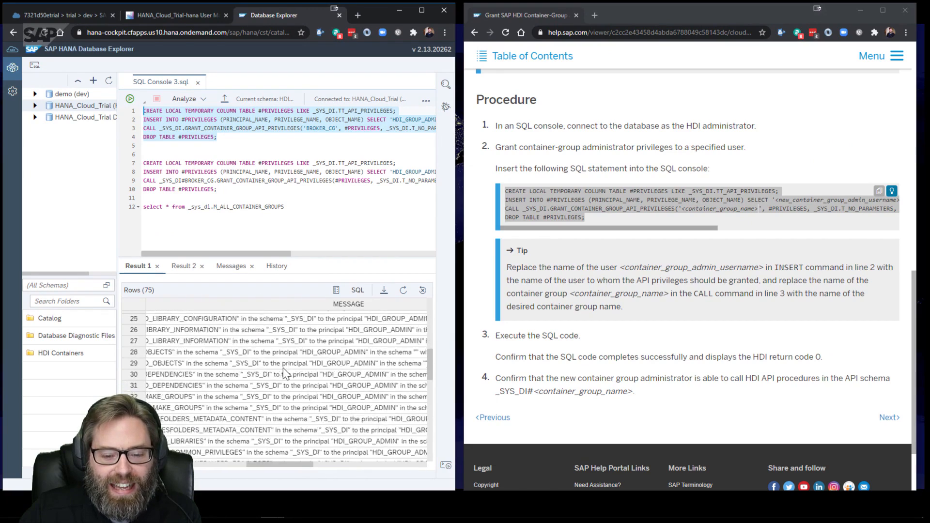
{"action": "scroll", "coordinate": [283, 367], "scroll_direction": "up", "scroll_amount": 17}
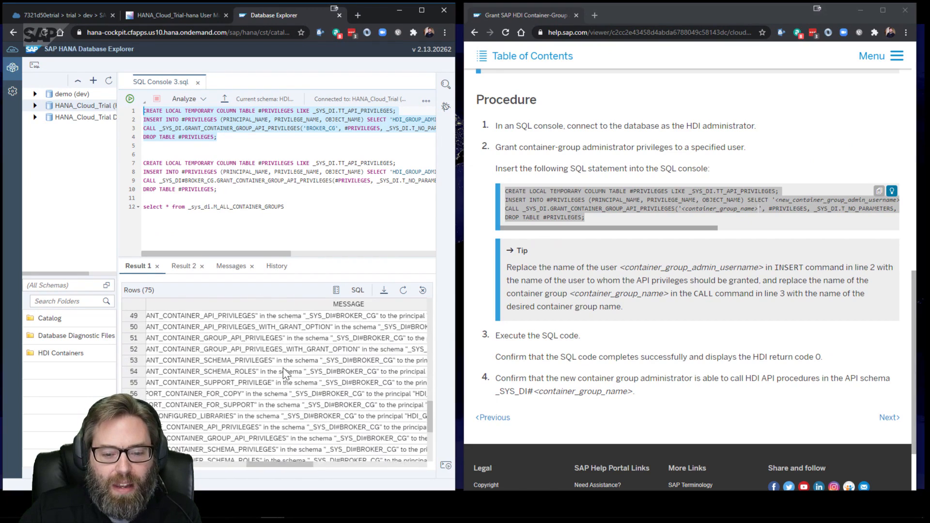
{"action": "scroll", "coordinate": [303, 367], "scroll_direction": "up", "scroll_amount": 2}
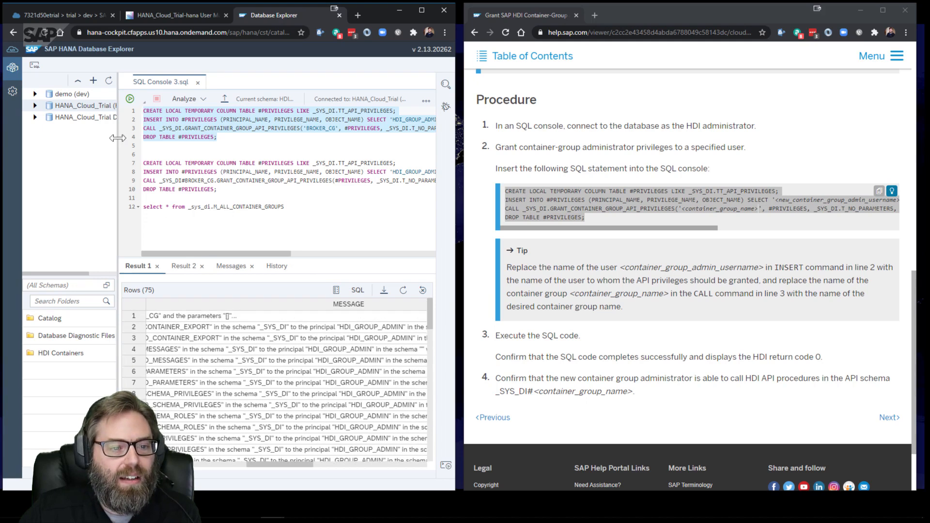
{"action": "left_click_drag", "start_coordinate": [117, 139], "coordinate": [176, 140]}
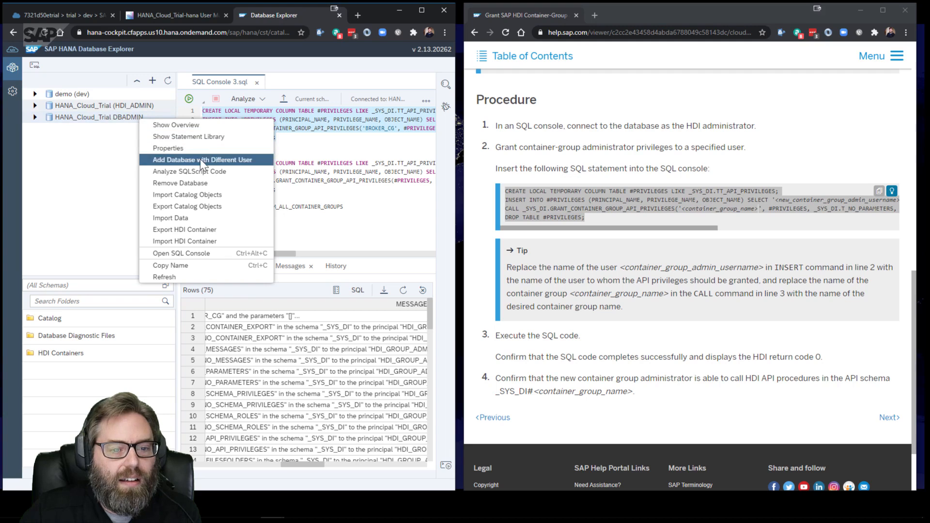
Add the database as user HDI_GROUP_ADMIN with its password, trimming DBADMIN from the display name
{"action": "left_click", "coordinate": [201, 161]}
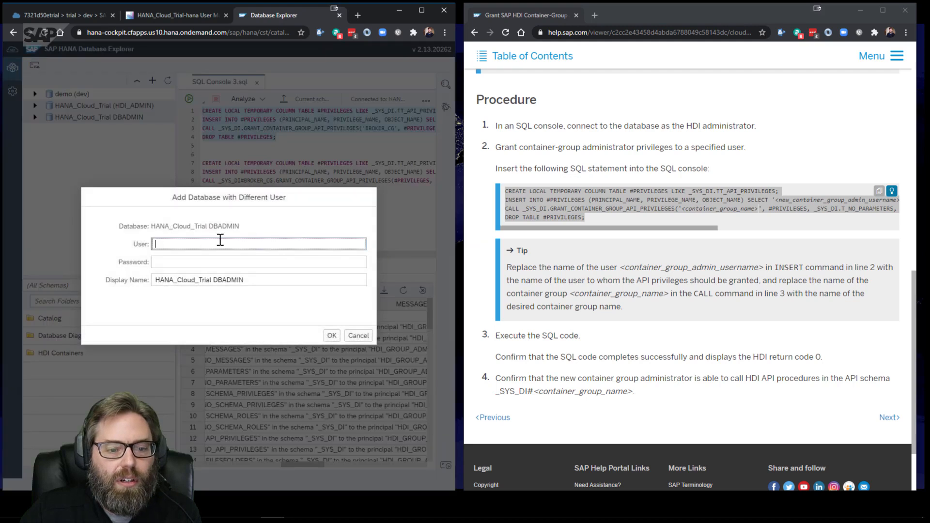
{"action": "left_click", "coordinate": [172, 243]}
{"action": "type", "text": "HG"}
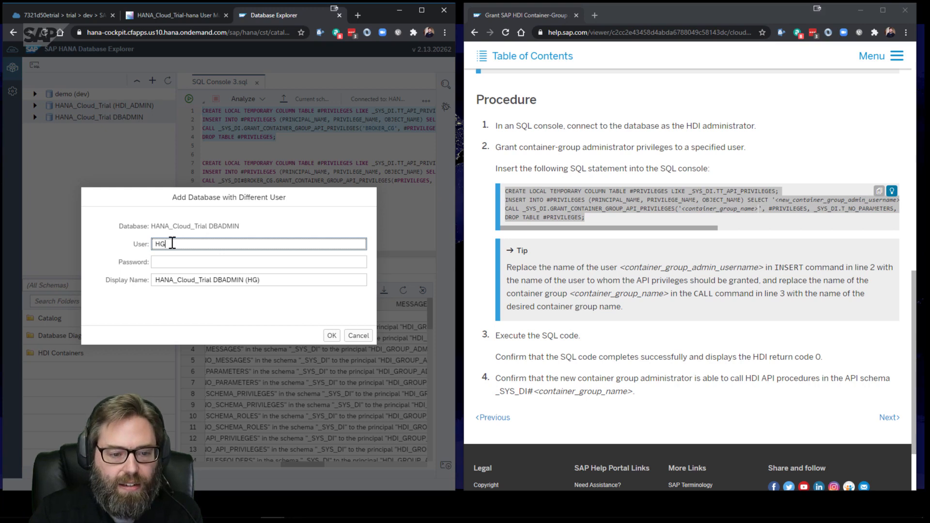
{"action": "type", "text": "GROU"}
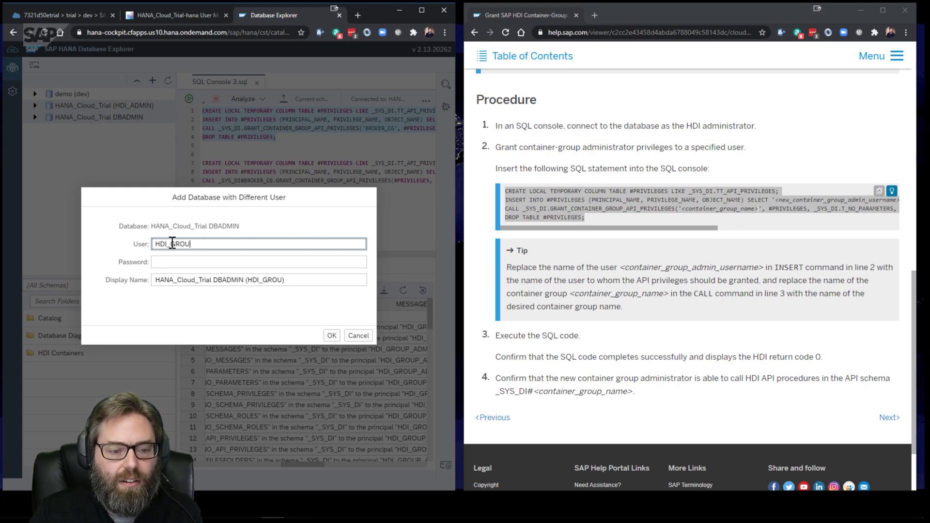
{"action": "type", "text": "P_ADMIN"}
{"action": "key", "text": "Tab"}
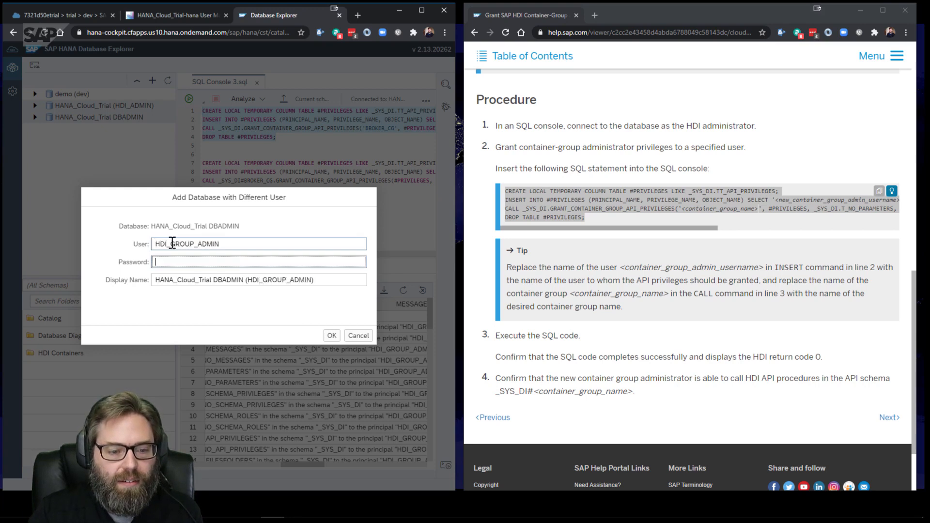
{"action": "type", "text": "••••"}
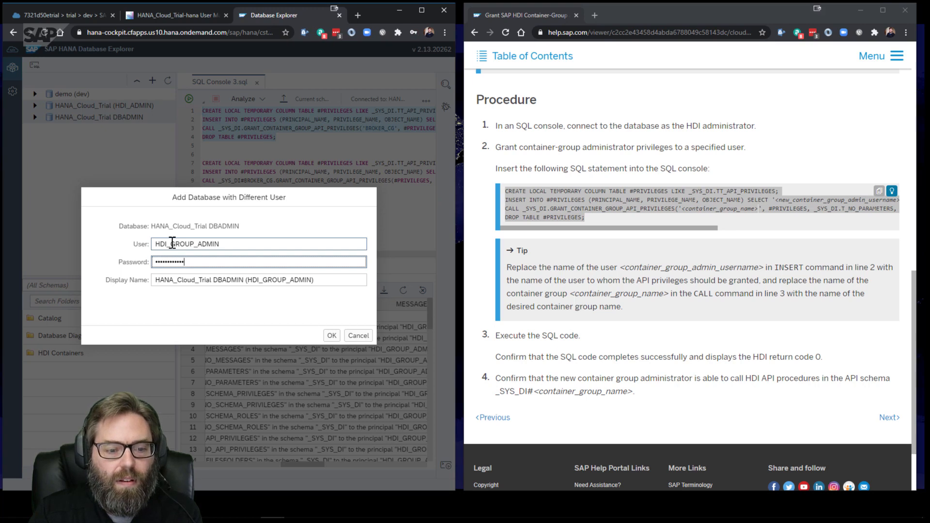
{"action": "left_click_drag", "start_coordinate": [213, 279], "coordinate": [248, 285]}
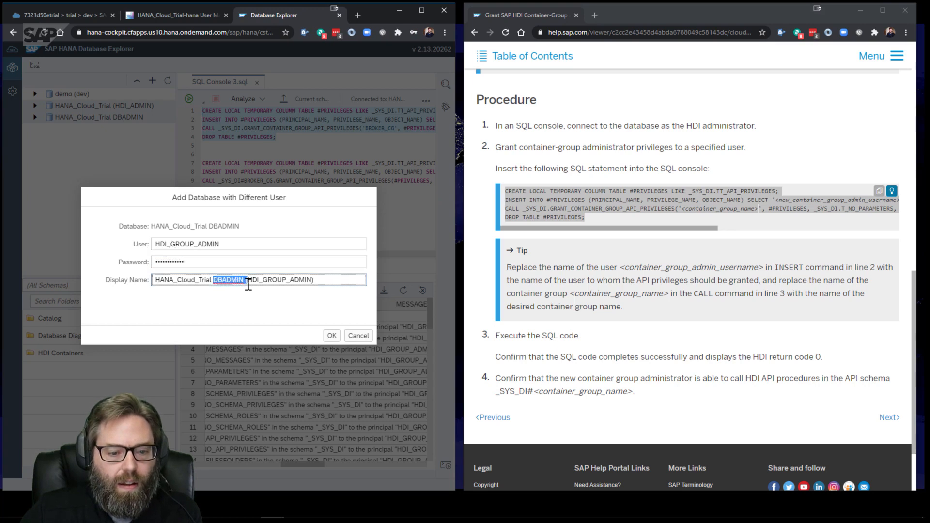
{"action": "key", "text": "BackSpace"}
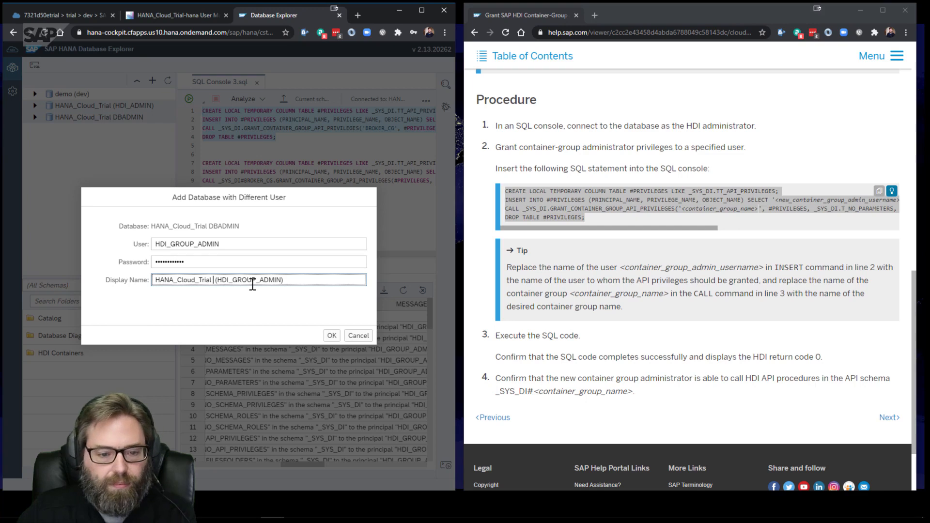
{"action": "key", "text": "BackSpace"}
{"action": "left_click", "coordinate": [331, 335]}
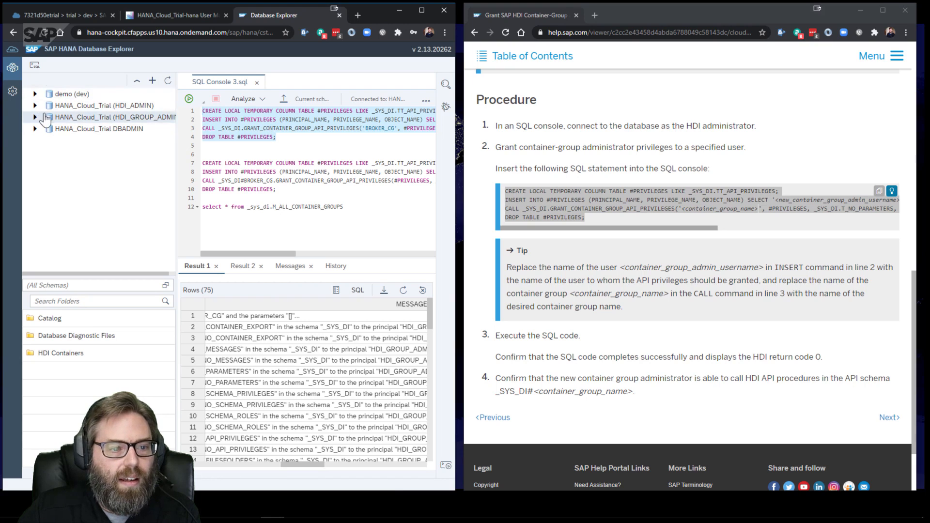
Close the SQL console and expand the new connection, which fails authentication
{"action": "left_click", "coordinate": [257, 83]}
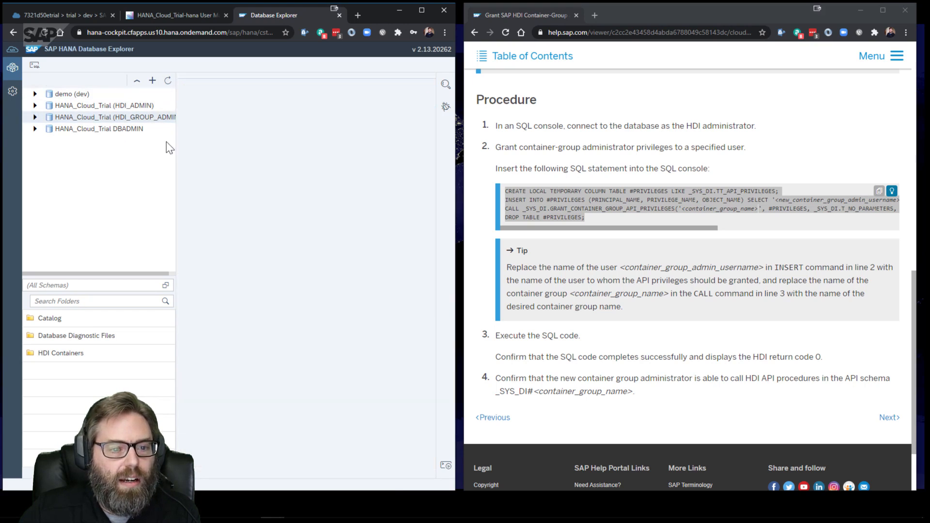
{"action": "left_click", "coordinate": [35, 117]}
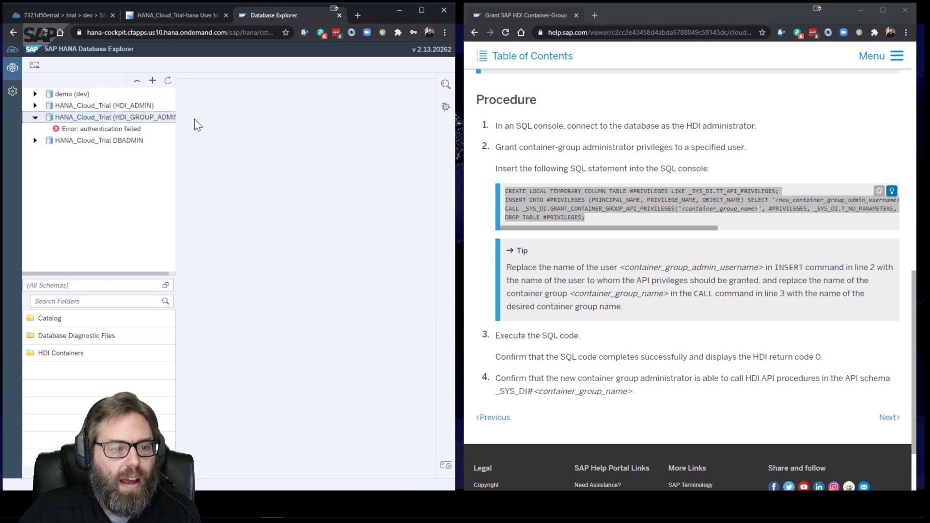
{"action": "right_click", "coordinate": [145, 119]}
{"action": "left_click", "coordinate": [119, 121]}
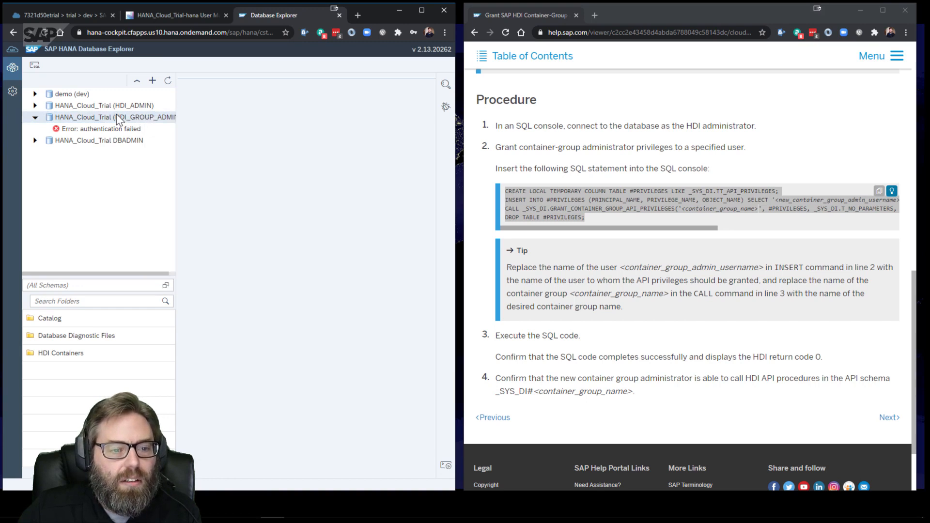
Remove the failing HANA_Cloud_Trial (HDI_GROUP_ADMIN) connection
{"action": "right_click", "coordinate": [116, 115]}
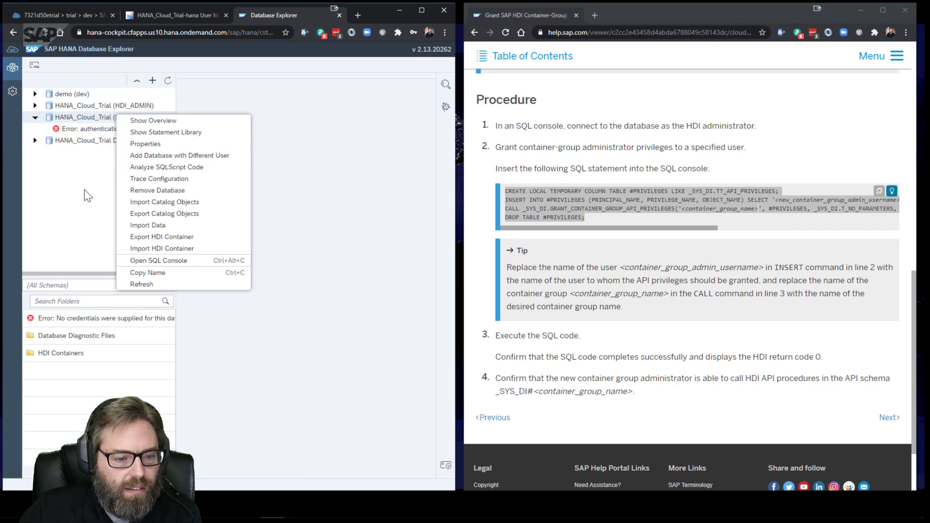
{"action": "left_click", "coordinate": [89, 177]}
{"action": "right_click", "coordinate": [100, 120]}
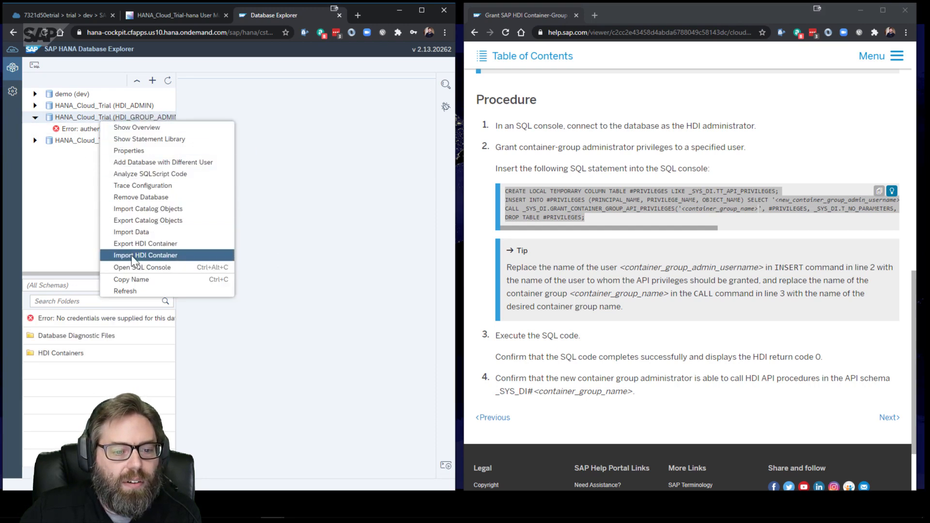
{"action": "left_click", "coordinate": [146, 197]}
{"action": "left_click", "coordinate": [296, 306]}
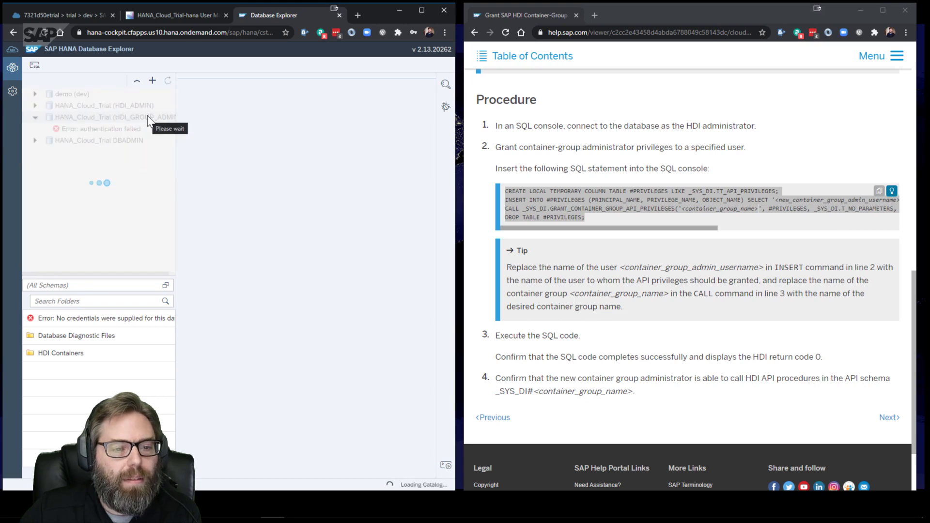
Re-add the DBADMIN database as user HDI_GROUP_ADMIN with its password, dropping DBADMIN from the display name
{"action": "right_click", "coordinate": [96, 116]}
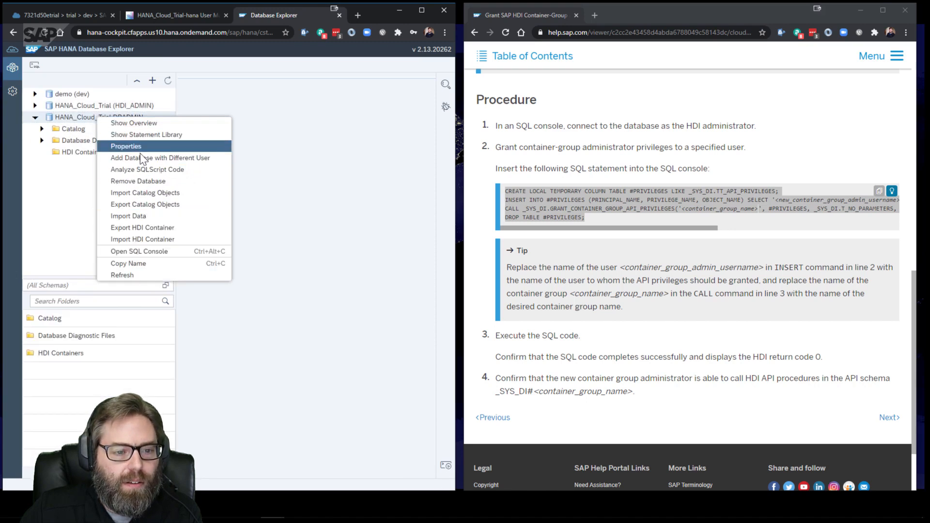
{"action": "left_click", "coordinate": [160, 158]}
{"action": "type", "text": "H"}
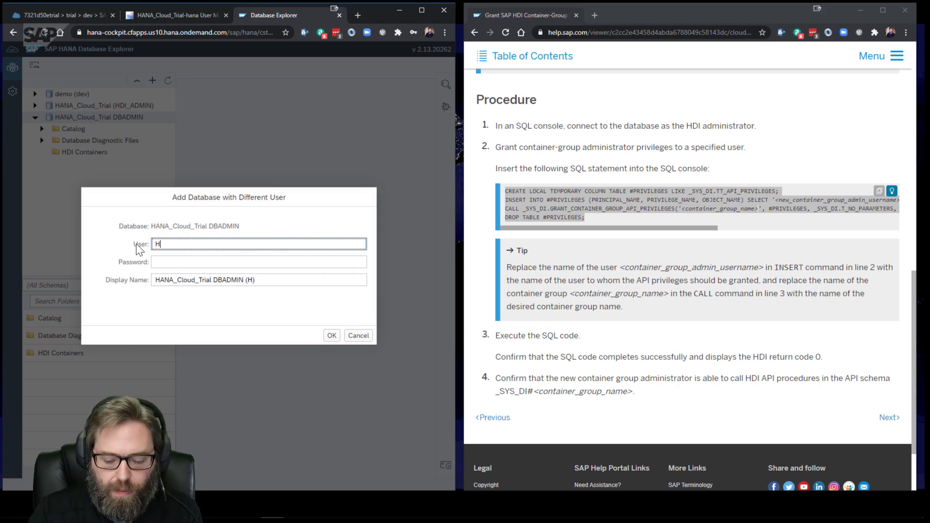
{"action": "type", "text": "DI_GROUP_A"}
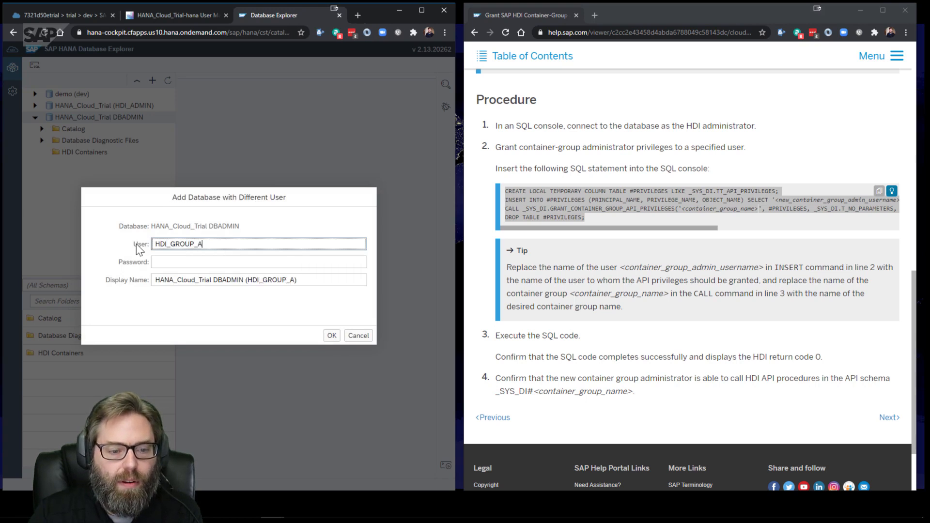
{"action": "type", "text": "DMIN"}
{"action": "key", "text": "Tab"}
{"action": "type", "text": "*****"}
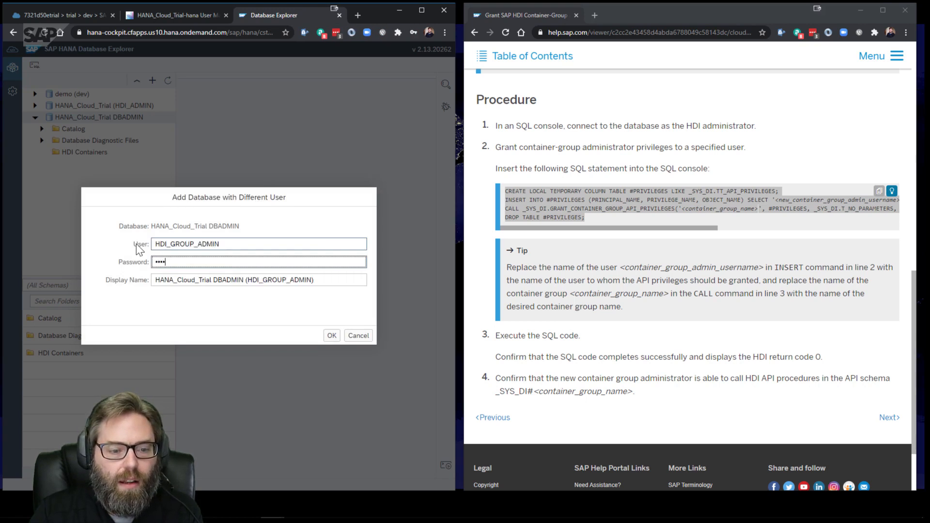
{"action": "type", "text": "******"}
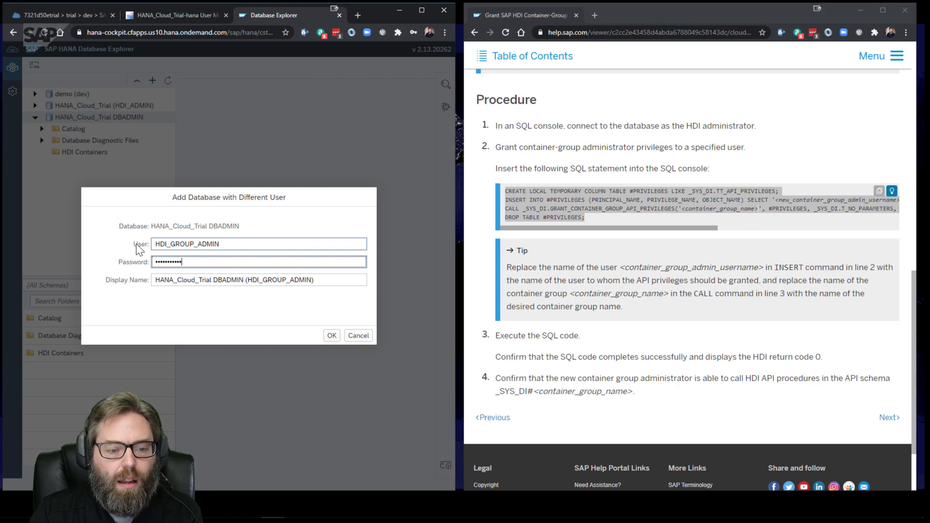
{"action": "double_click", "coordinate": [230, 280]}
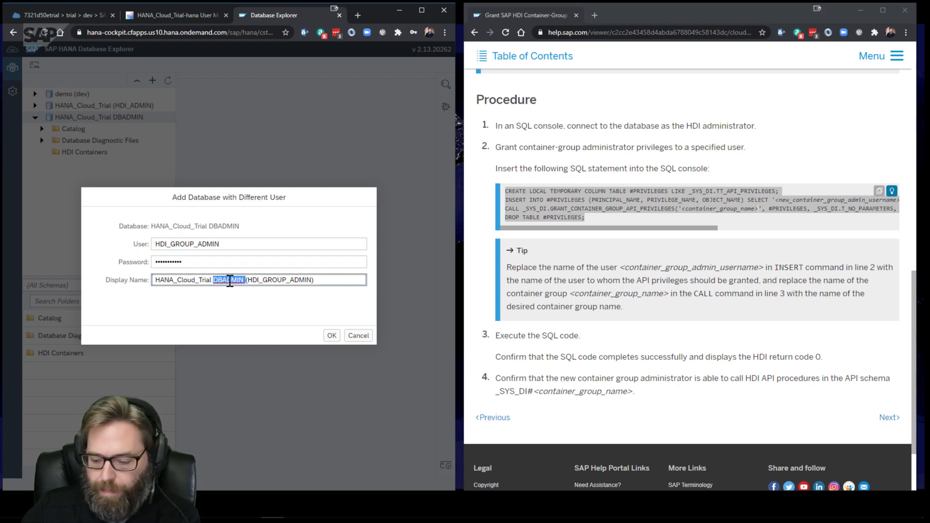
{"action": "key", "text": "BackSpace"}
{"action": "left_click", "coordinate": [332, 339]}
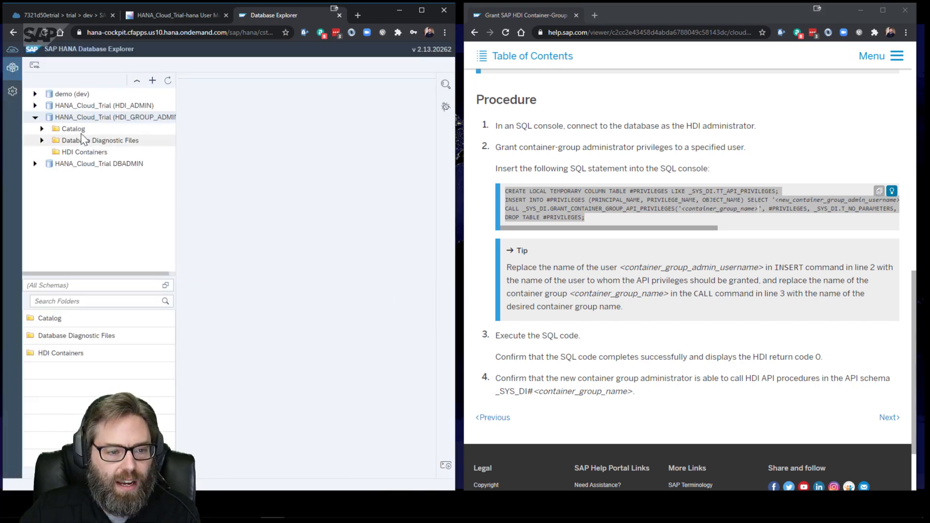
List the new connection's HDI containers and open container BEFFEA53D0E3473281A1E51E8C2CA6E8's details
{"action": "left_click", "coordinate": [42, 129]}
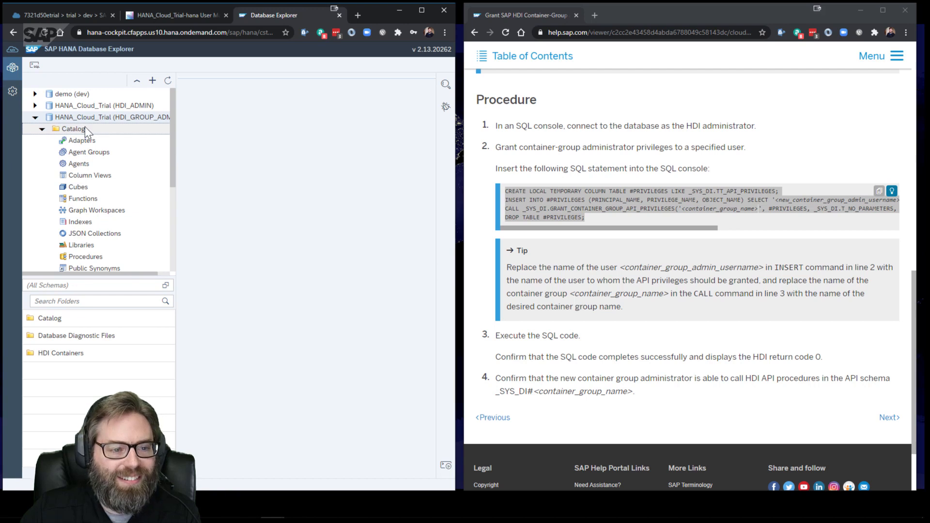
{"action": "left_click", "coordinate": [42, 129]}
{"action": "left_click", "coordinate": [83, 154]}
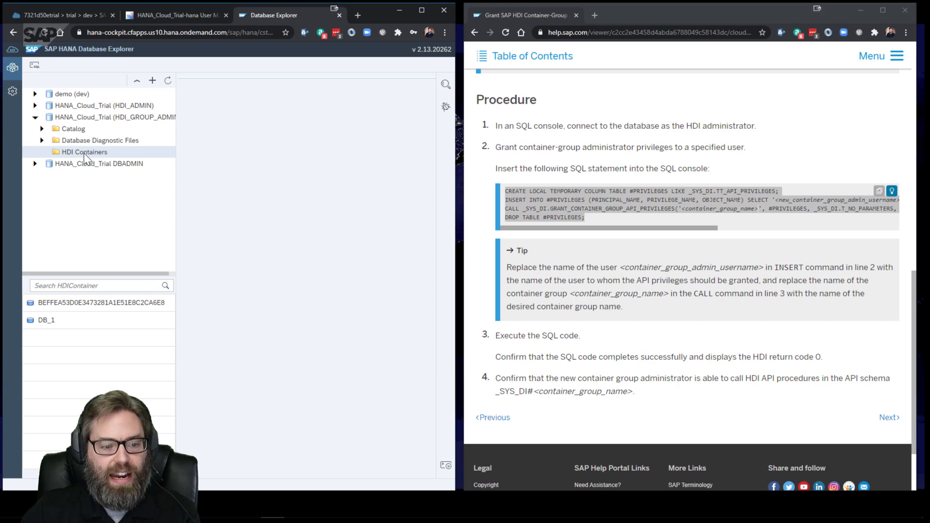
{"action": "left_click", "coordinate": [97, 302]}
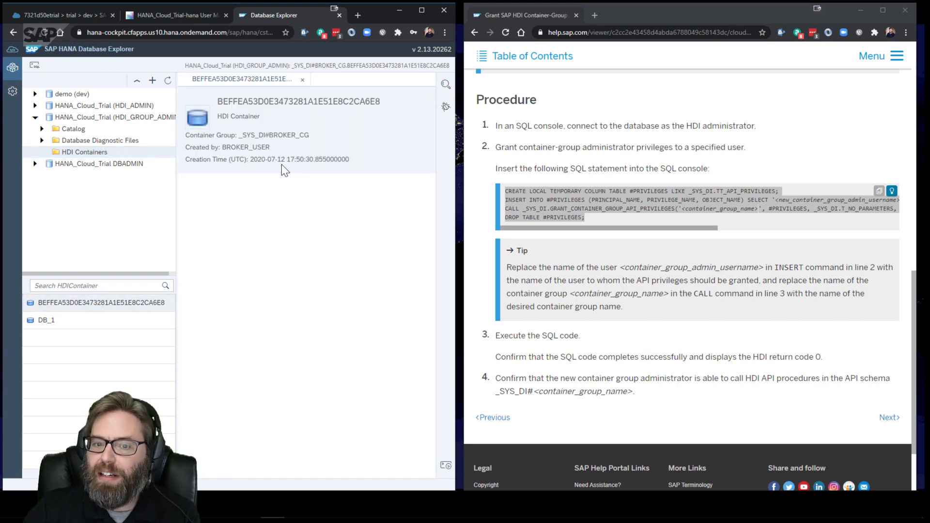
Browse the connection's catalog tables, schemas and HDI containers list
{"action": "double_click", "coordinate": [126, 129]}
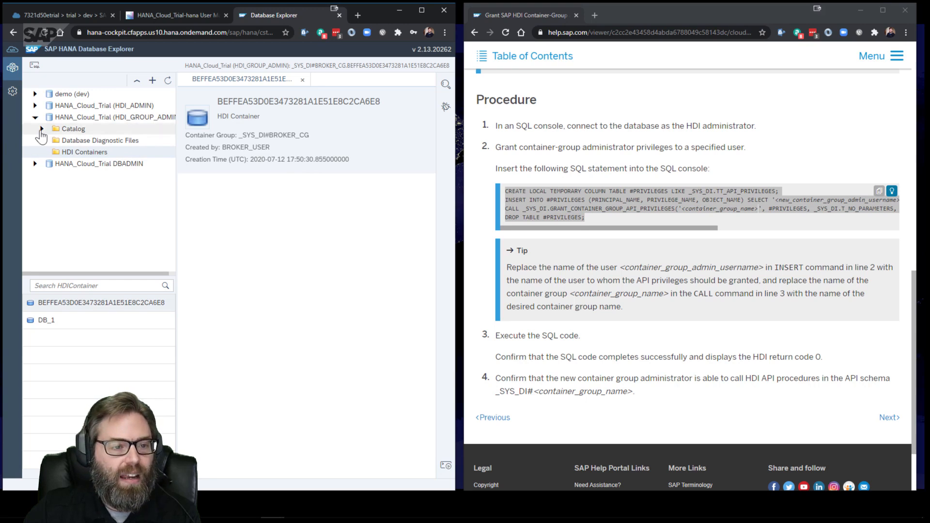
{"action": "scroll", "coordinate": [94, 145], "scroll_direction": "down", "scroll_amount": 3}
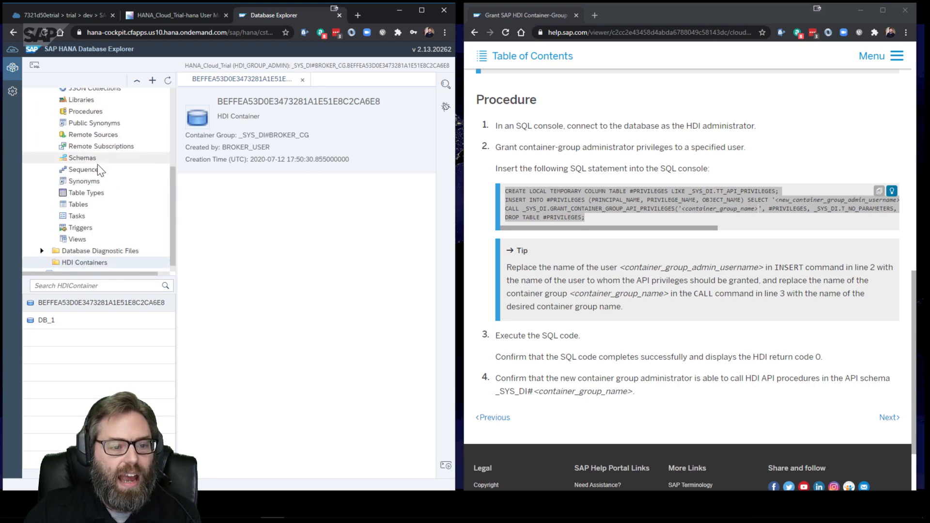
{"action": "left_click", "coordinate": [96, 204]}
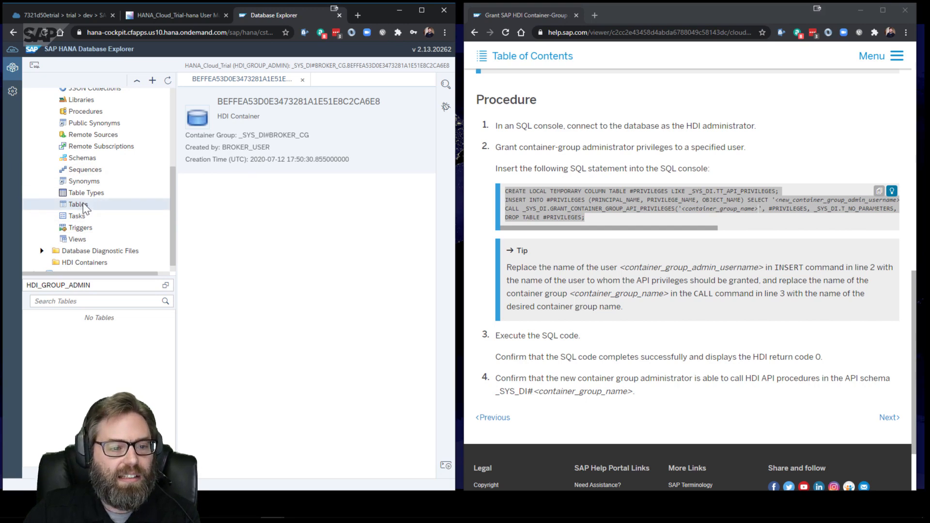
{"action": "left_click", "coordinate": [83, 157]}
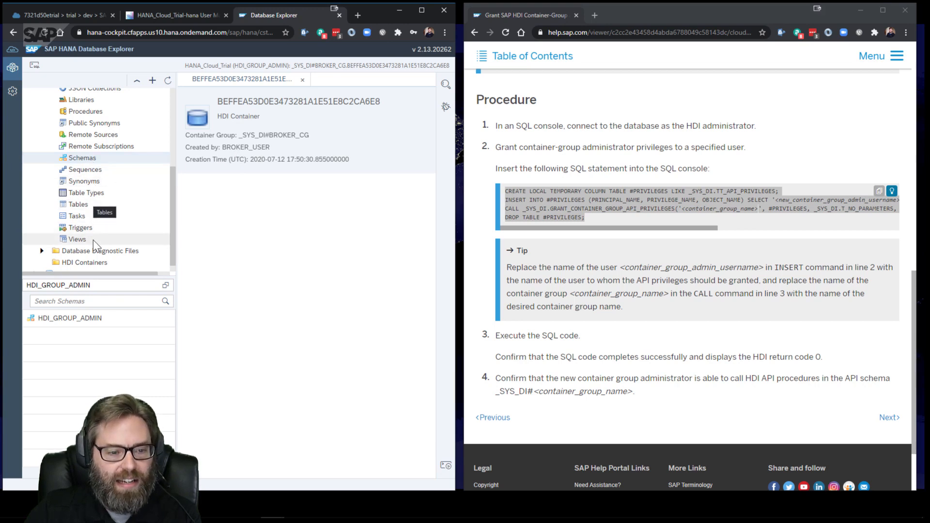
{"action": "left_click", "coordinate": [99, 263]}
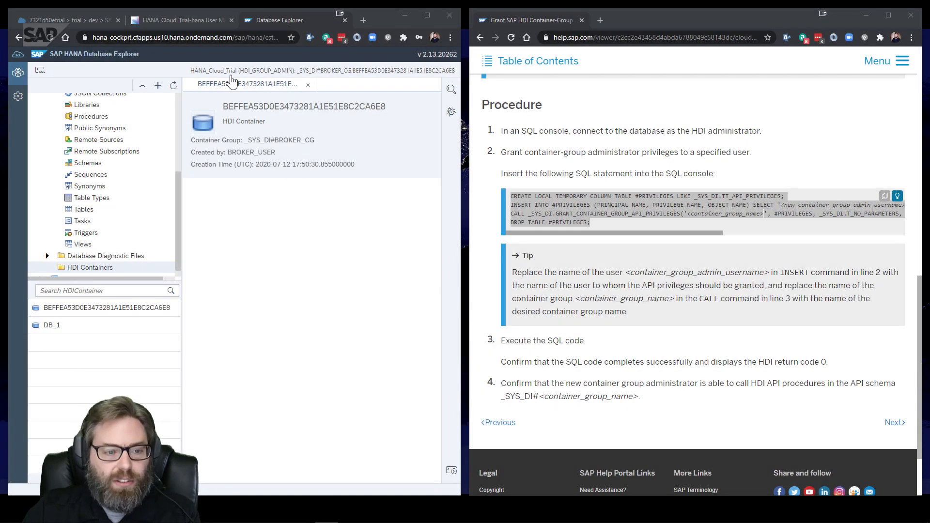
{"action": "scroll", "coordinate": [111, 171], "scroll_direction": "up", "scroll_amount": 3}
{"action": "scroll", "coordinate": [110, 170], "scroll_direction": "up", "scroll_amount": 1}
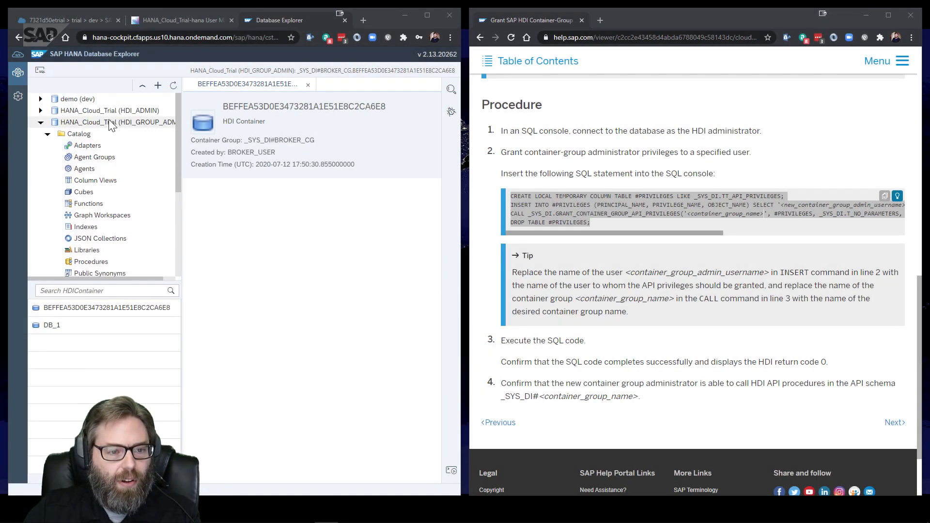
Open an SQL console on the HDI_GROUP_ADMIN connection and run select current_user from dummy
{"action": "left_click", "coordinate": [112, 122]}
{"action": "left_click", "coordinate": [40, 70]}
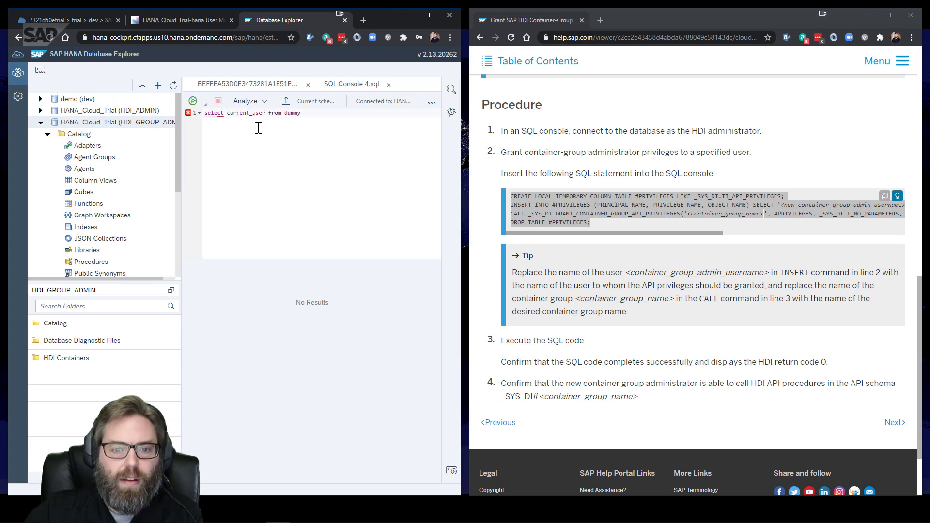
{"action": "key", "text": "F8"}
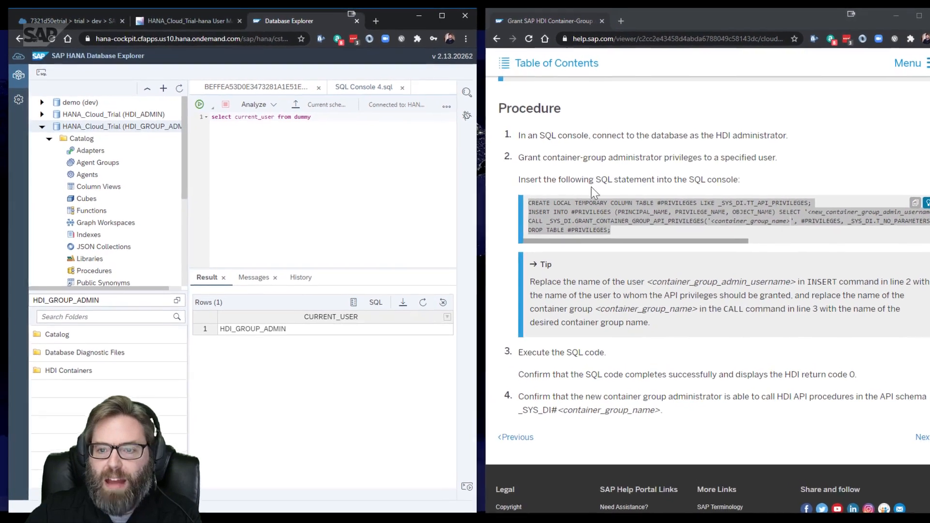
Bring up the help portal's Table of Contents and scroll through it
{"action": "left_click", "coordinate": [489, 67]}
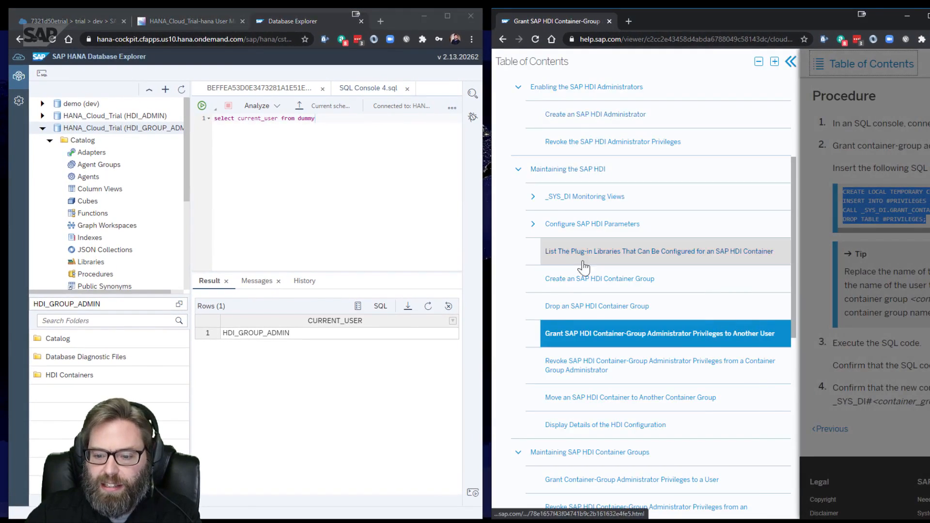
{"action": "scroll", "coordinate": [600, 260], "scroll_direction": "down", "scroll_amount": 3}
{"action": "scroll", "coordinate": [601, 261], "scroll_direction": "down", "scroll_amount": 6}
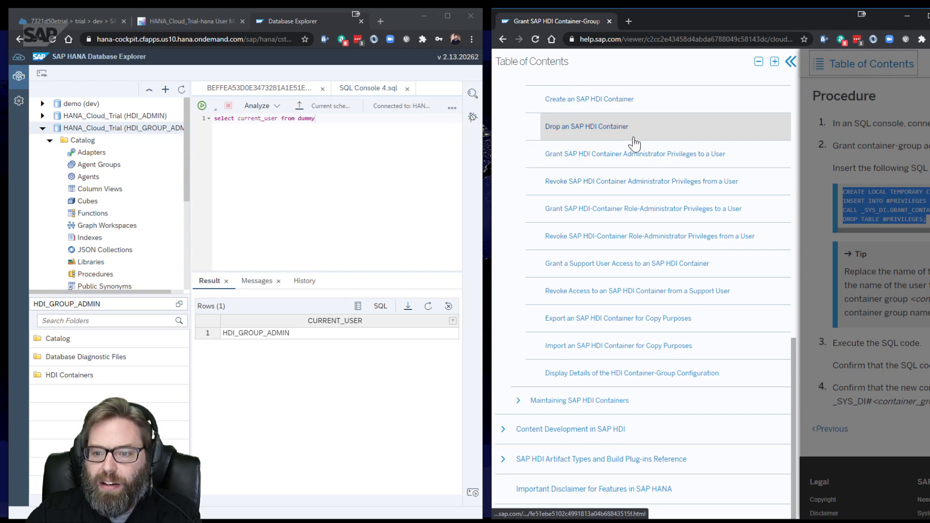
Copy the sample SQL from 'Grant SAP HDI Container Administrator Privileges to a User' into the console below the query
{"action": "left_click", "coordinate": [617, 161]}
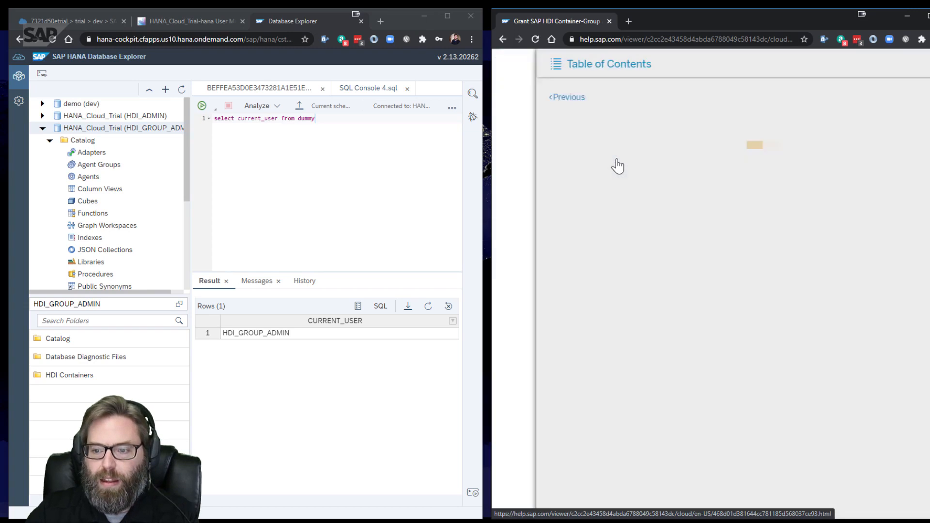
{"action": "scroll", "coordinate": [678, 186], "scroll_direction": "down", "scroll_amount": 7}
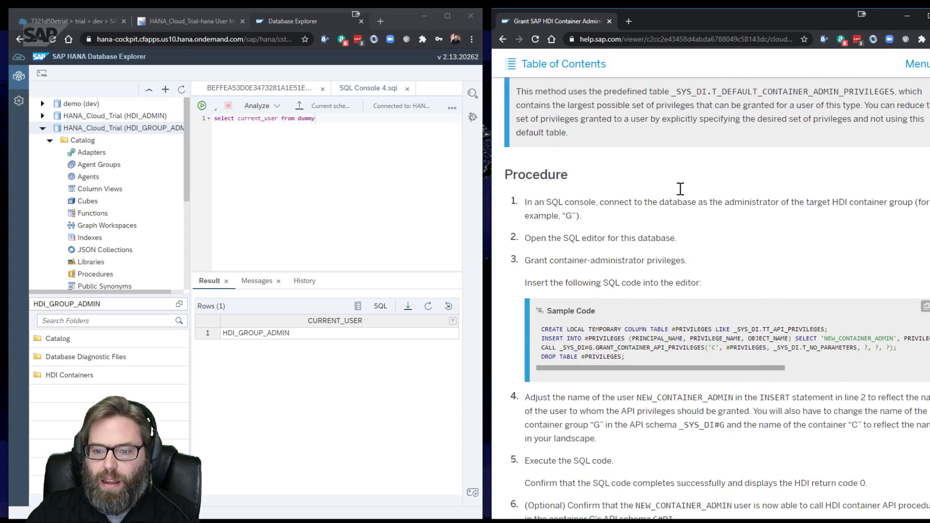
{"action": "left_click_drag", "start_coordinate": [541, 226], "coordinate": [648, 268]}
{"action": "left_click", "coordinate": [294, 154]}
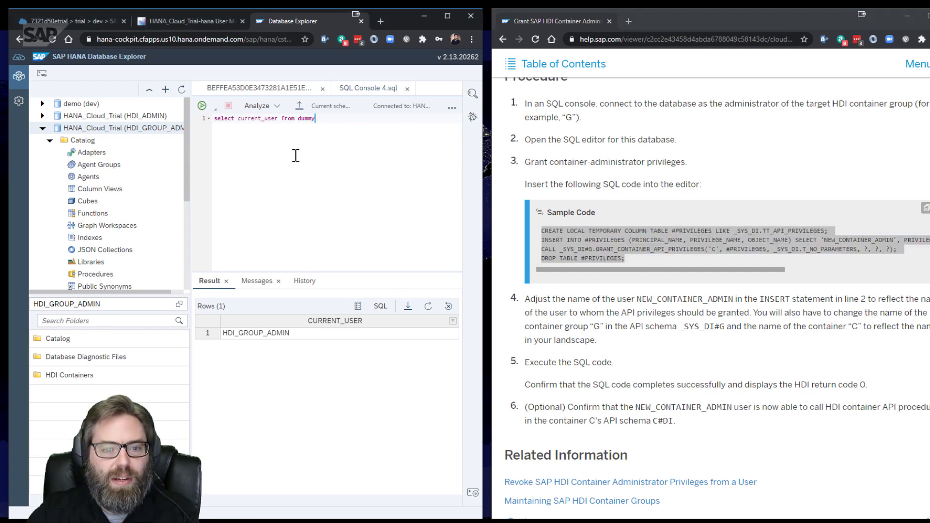
{"action": "type", "text": "CREATE LOCAL TEMPORARY COLUMN TABLE #PRIVILEGES LIKE _SYS_DI.TT_API_PRIVILEGES; INSERT INTO #PRIVILEGES (PRINCIPAL_NAME, PRIVILEGE_NAME, OBJECT_NAME) SELECT 'NEW_CONTAINER_ADMIN', PRIVILEGE_NAME, OBJECT_NAME FROM _SYS_DI.T_DEFAULT_CONTAINER_GROUP_ADMIN_PRIVILEGES; CALL _SYS_DI#G.GRANT_CONTAINER_API_PRIVILEGES('C', #PRIVILEGES, _SYS_DI.T_NO_PARAMETERS, ?, ?, ?); DROP TABLE #PRIVILEGES;"}
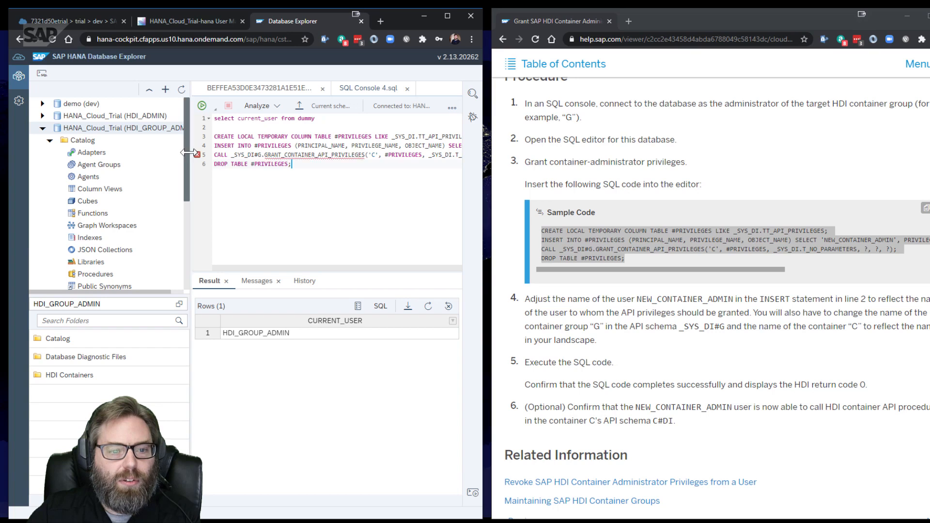
{"action": "left_click_drag", "start_coordinate": [190, 138], "coordinate": [140, 138]}
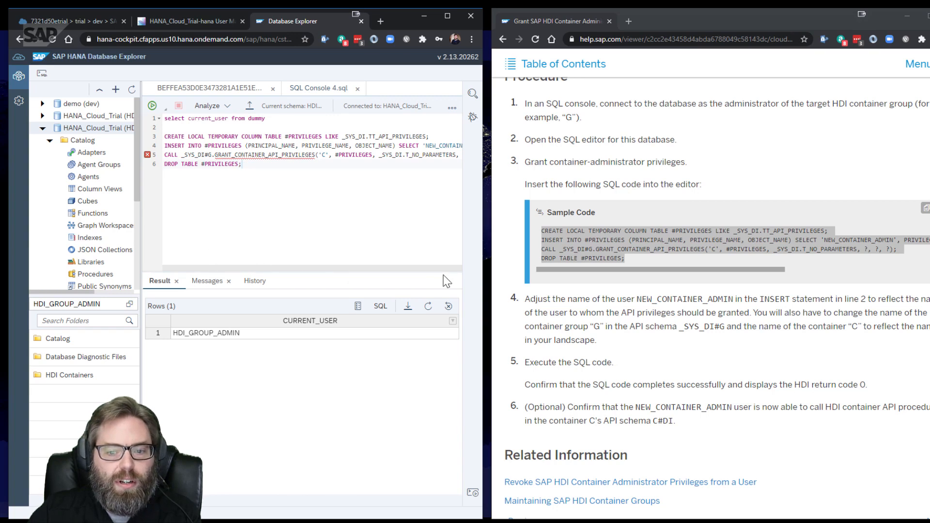
Maximize the window and replace NEW_CONTAINER_ADMIN with HDI_GROUP_ADMIN in the grant script
{"action": "left_click", "coordinate": [447, 16]}
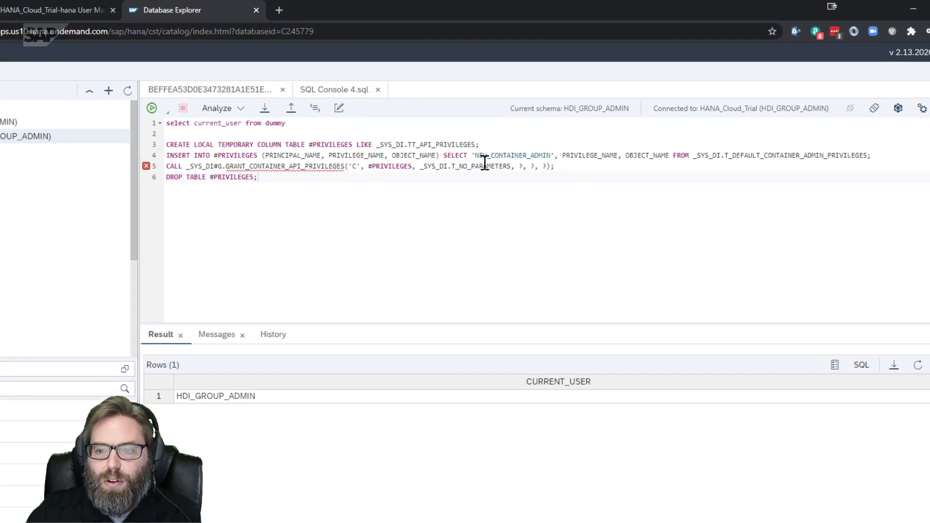
{"action": "left_click_drag", "start_coordinate": [475, 155], "coordinate": [547, 156]}
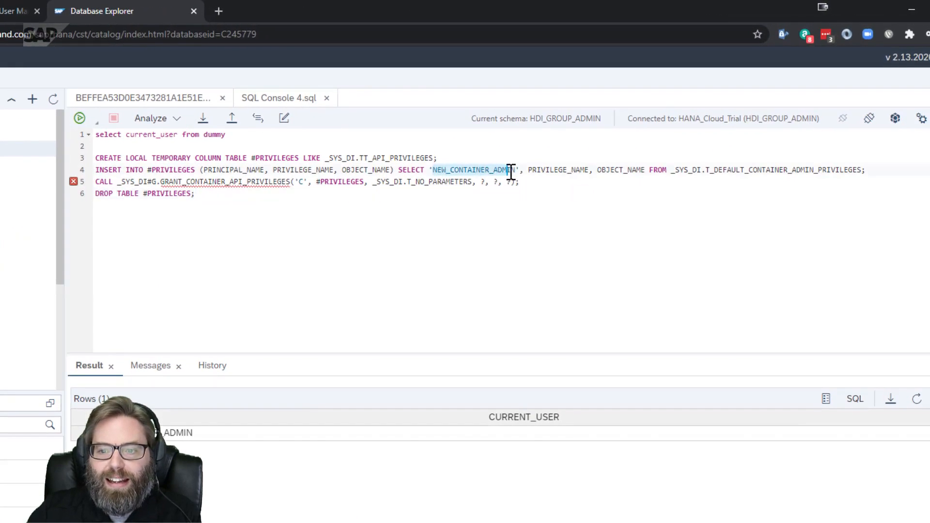
{"action": "key", "text": "BackSpace"}
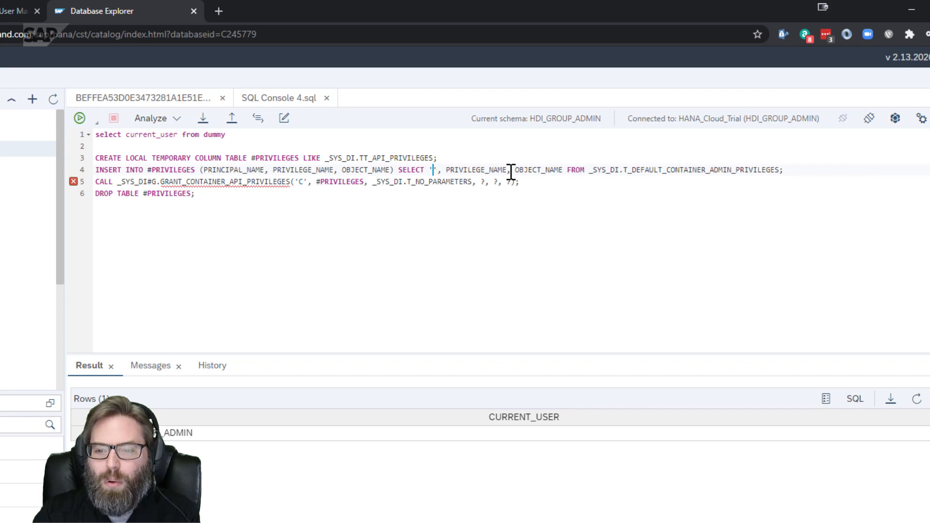
{"action": "type", "text": "HDI_"}
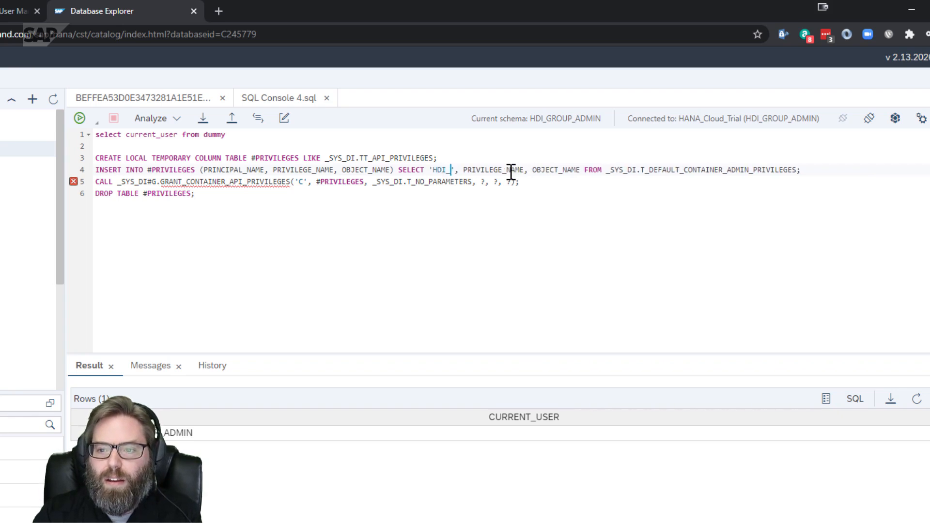
{"action": "type", "text": "GROUP_A"}
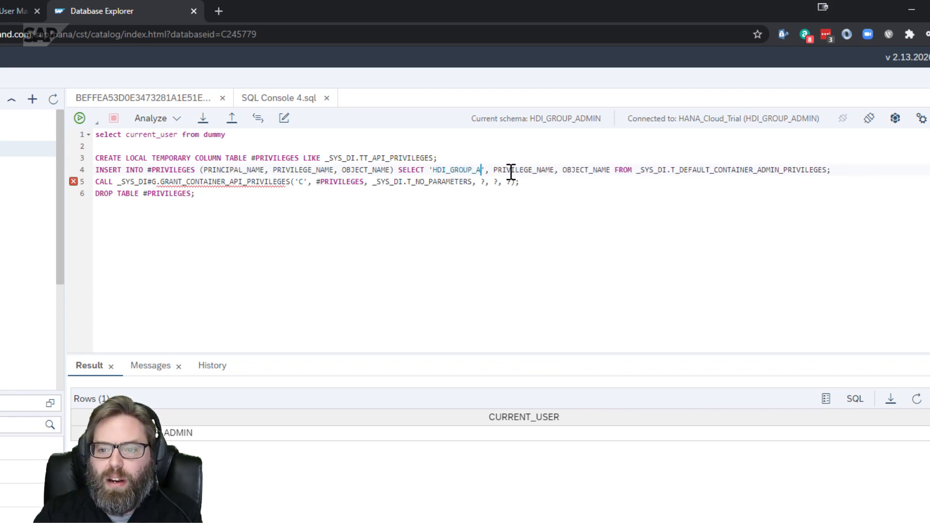
{"action": "type", "text": "DMIN"}
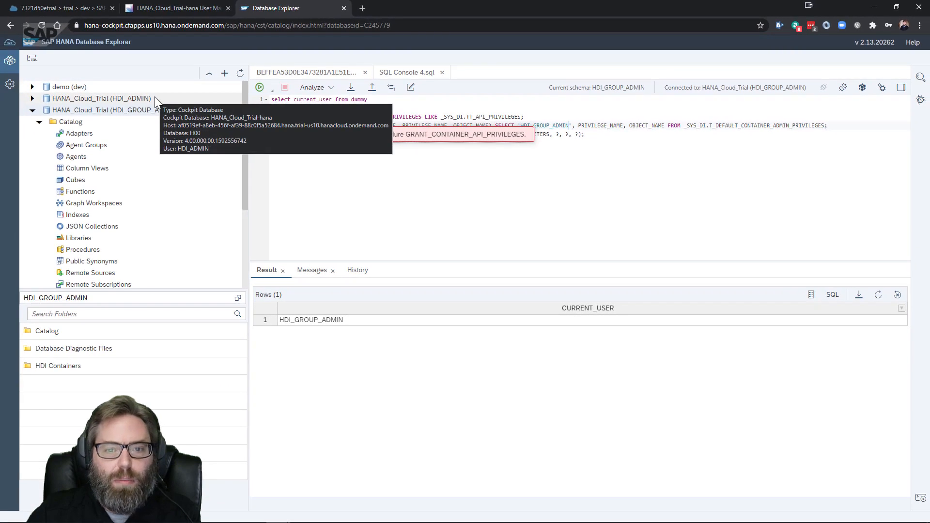
Change the group on line 5 from _SYS_DI#G to _SYS_DI#BROKER_CG and view the container details
{"action": "left_click", "coordinate": [322, 73]}
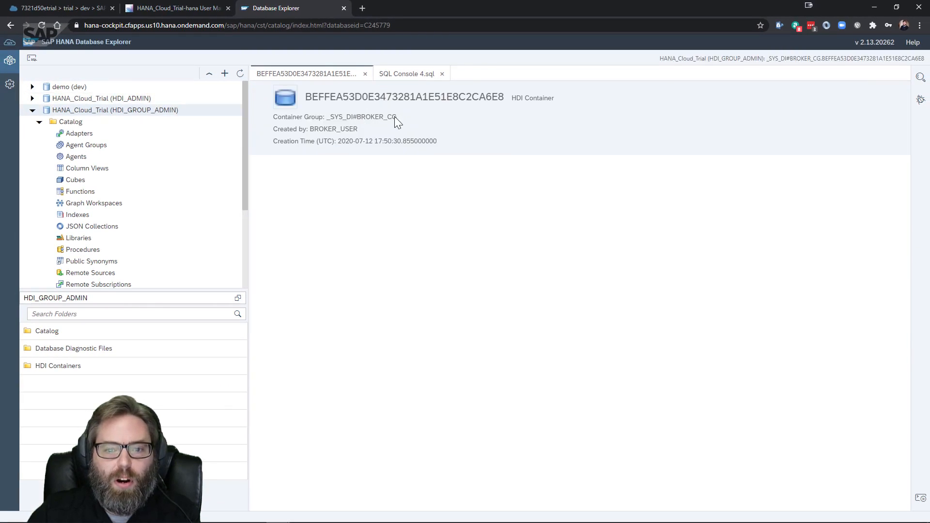
{"action": "left_click", "coordinate": [400, 74]}
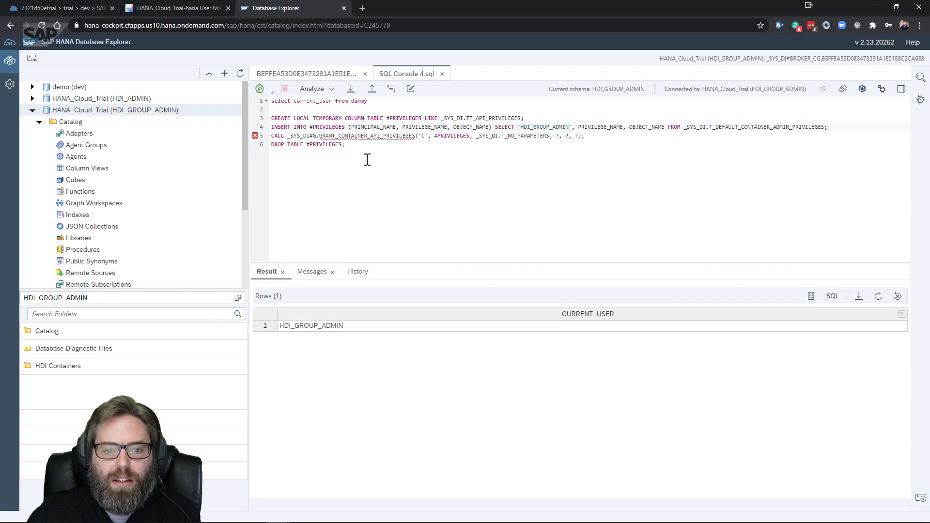
{"action": "left_click", "coordinate": [315, 137]}
{"action": "key", "text": "BackSpace"}
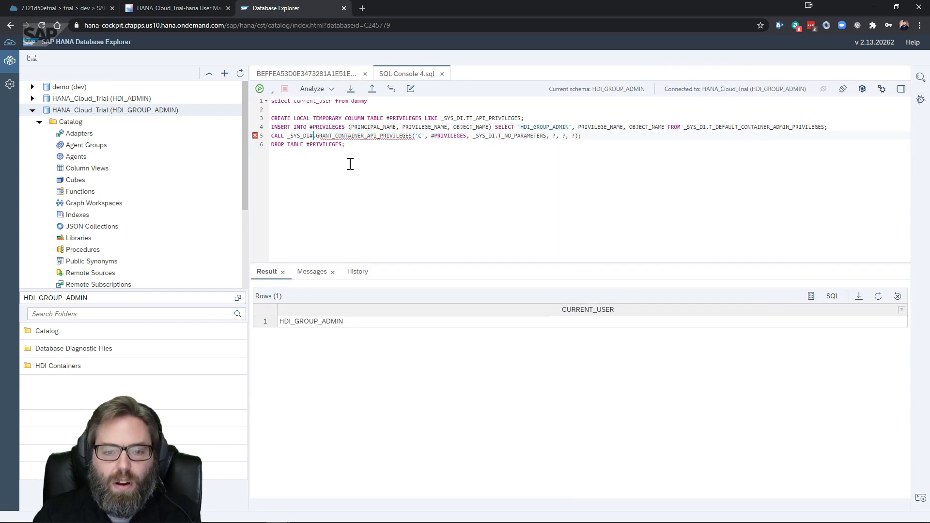
{"action": "type", "text": "BROKER_CG"}
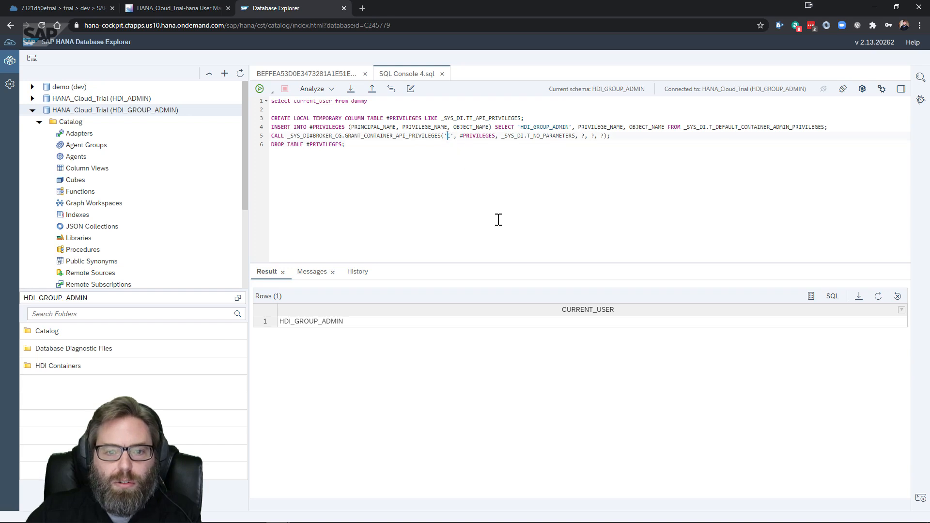
{"action": "left_click", "coordinate": [288, 73]}
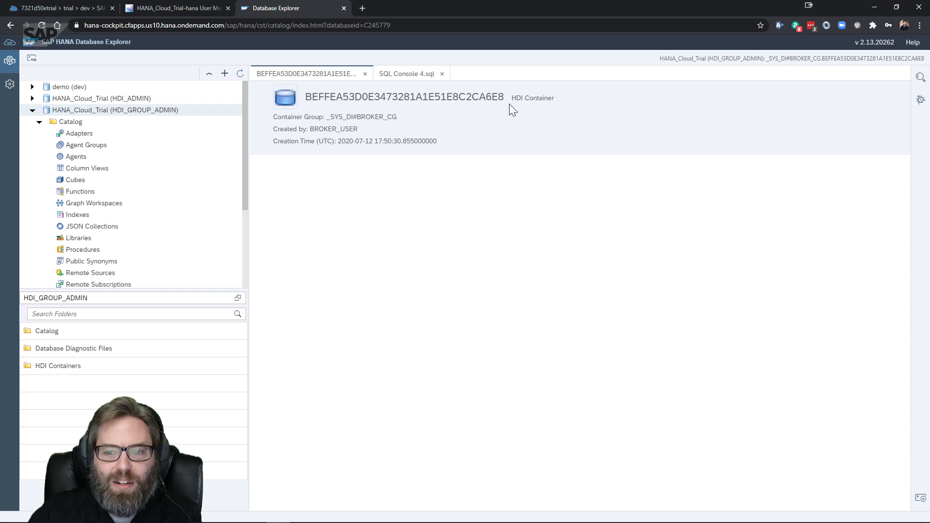
Enter C as the container name between the empty quotes on line 5
{"action": "right_click", "coordinate": [497, 95]}
{"action": "left_click", "coordinate": [473, 98]}
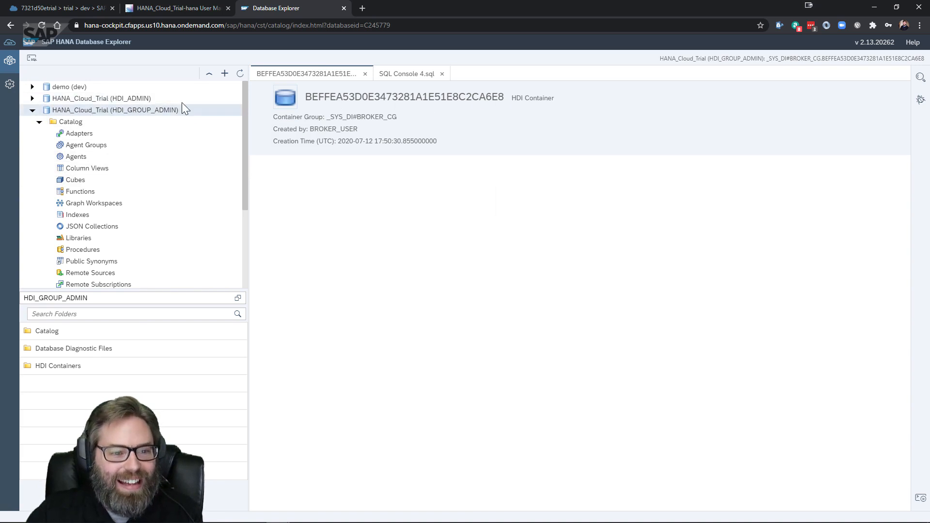
{"action": "left_click", "coordinate": [415, 79]}
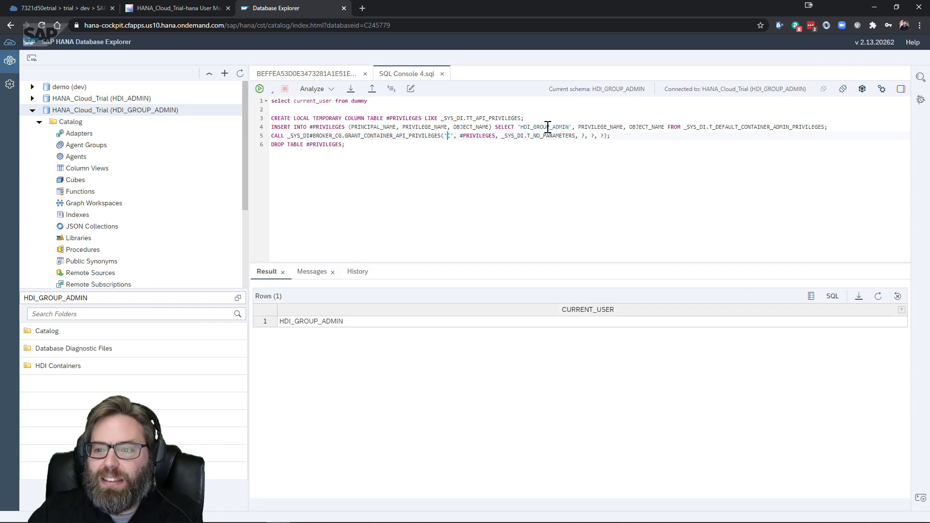
{"action": "type", "text": "C"}
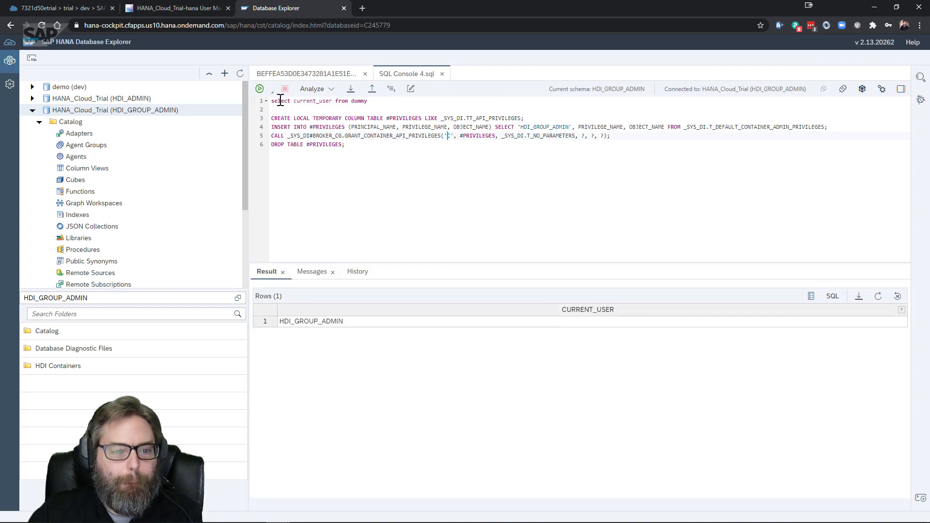
{"action": "scroll", "coordinate": [99, 172], "scroll_direction": "down", "scroll_amount": 3}
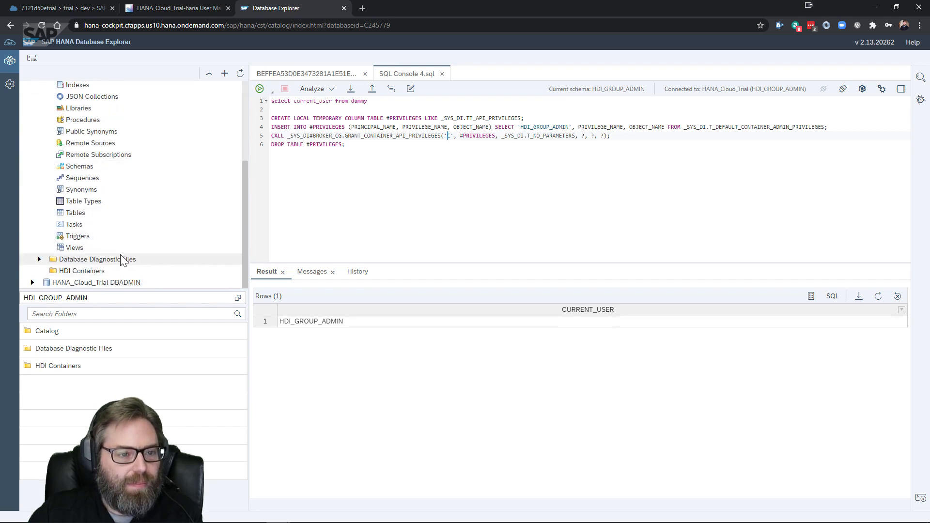
{"action": "scroll", "coordinate": [121, 260], "scroll_direction": "up", "scroll_amount": 3}
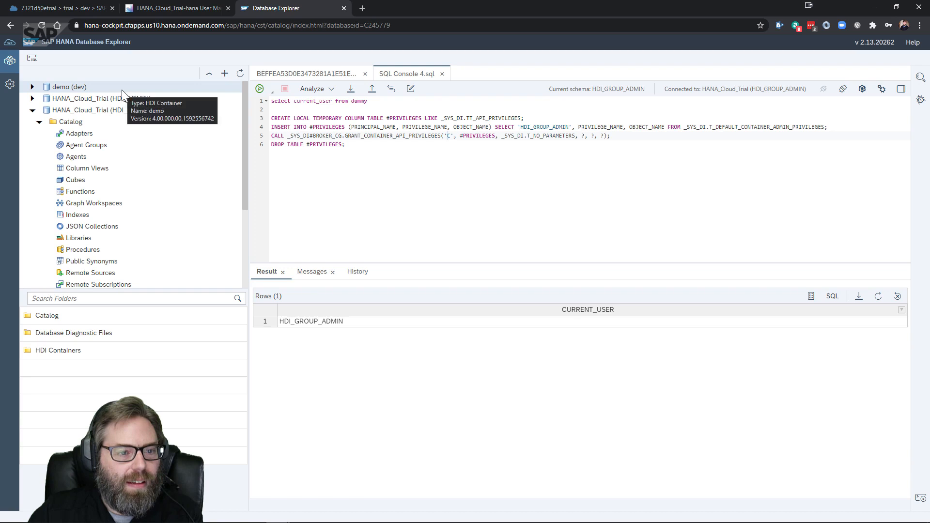
Review the BEFFEA53D0E3473281A1E51E8C2CA6E8 container details again from the HDI_GROUP_ADMIN connection
{"action": "left_click", "coordinate": [121, 110]}
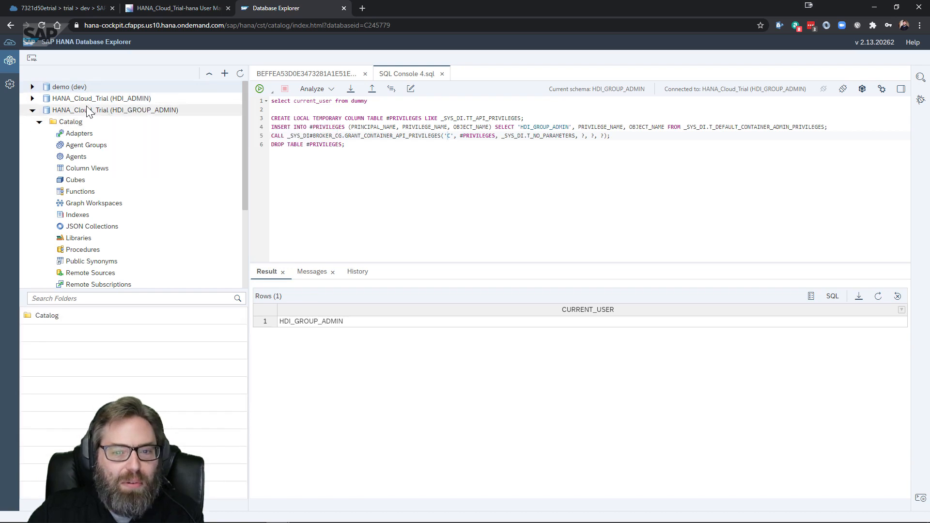
{"action": "left_click", "coordinate": [317, 74]}
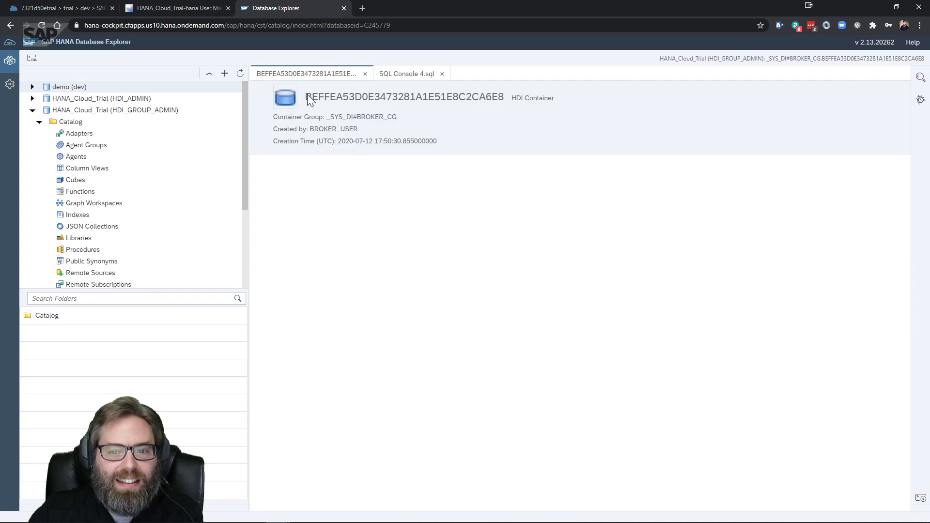
{"action": "right_click", "coordinate": [487, 99]}
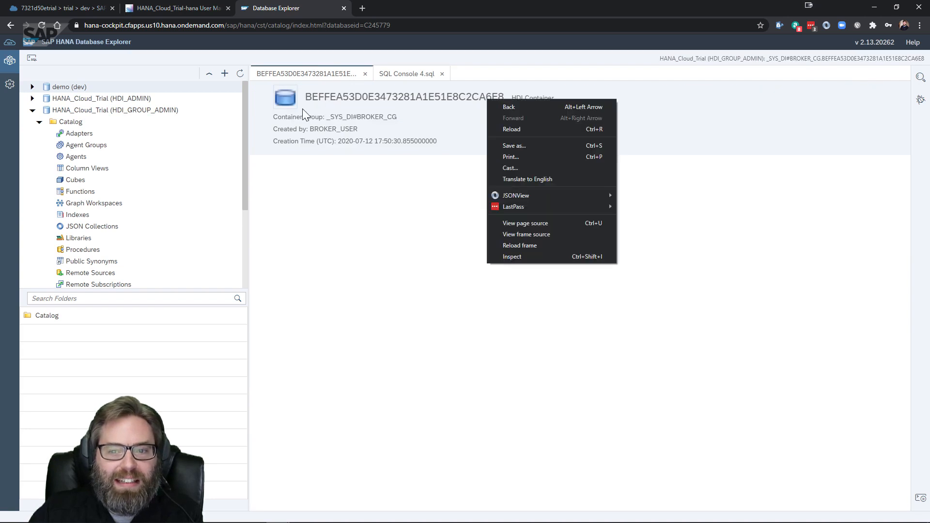
{"action": "left_click", "coordinate": [376, 103]}
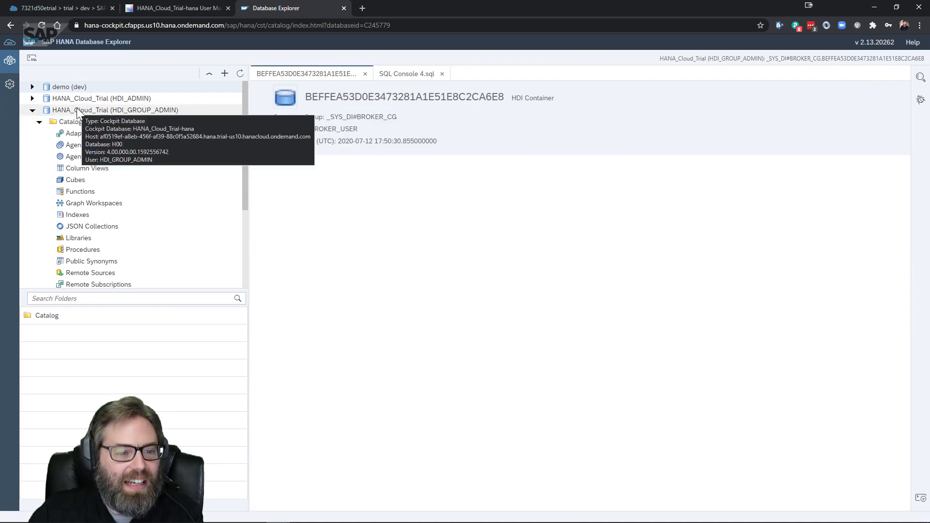
{"action": "scroll", "coordinate": [103, 145], "scroll_direction": "down", "scroll_amount": 2}
{"action": "scroll", "coordinate": [110, 145], "scroll_direction": "up", "scroll_amount": 2}
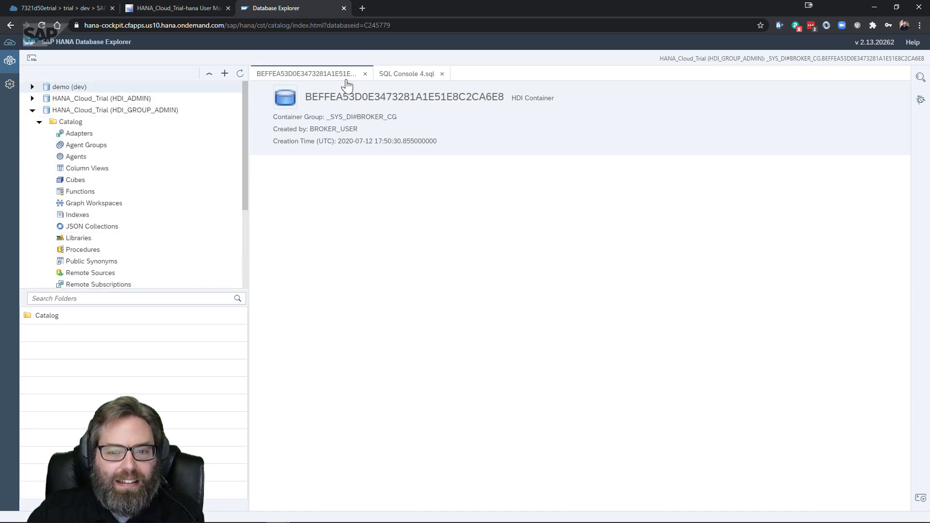
{"action": "left_click", "coordinate": [400, 74]}
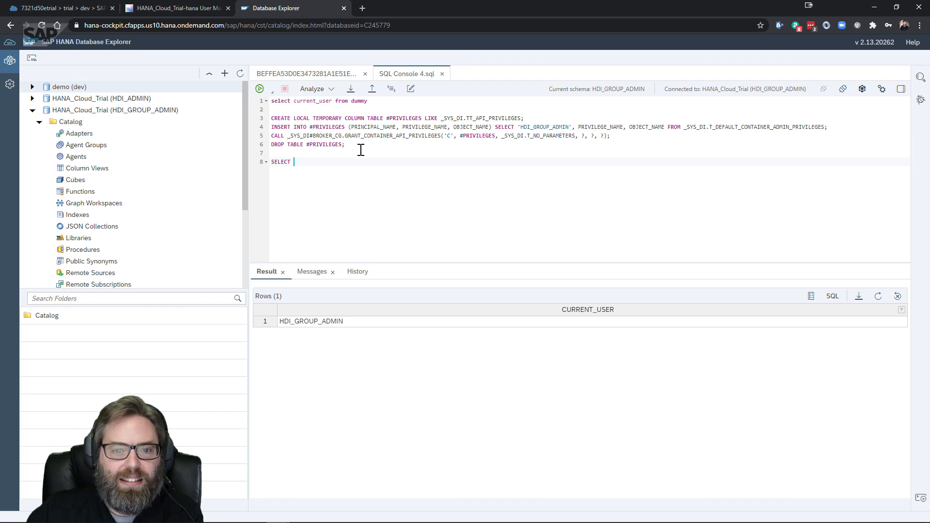
Run SELECT * from _SYS_DI.M_CONTAINERS and dismiss the invalid table name error 259
{"action": "type", "text": "*"}
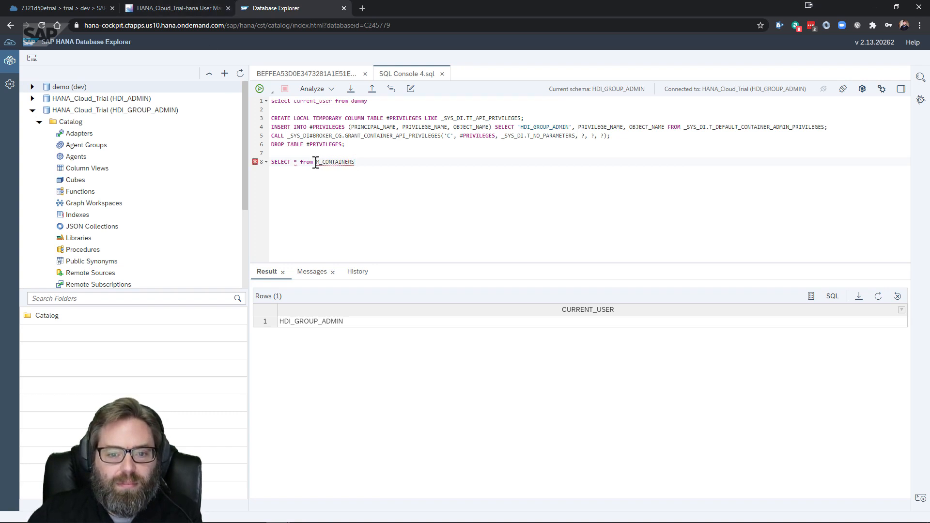
{"action": "type", "text": "_SYS_D"}
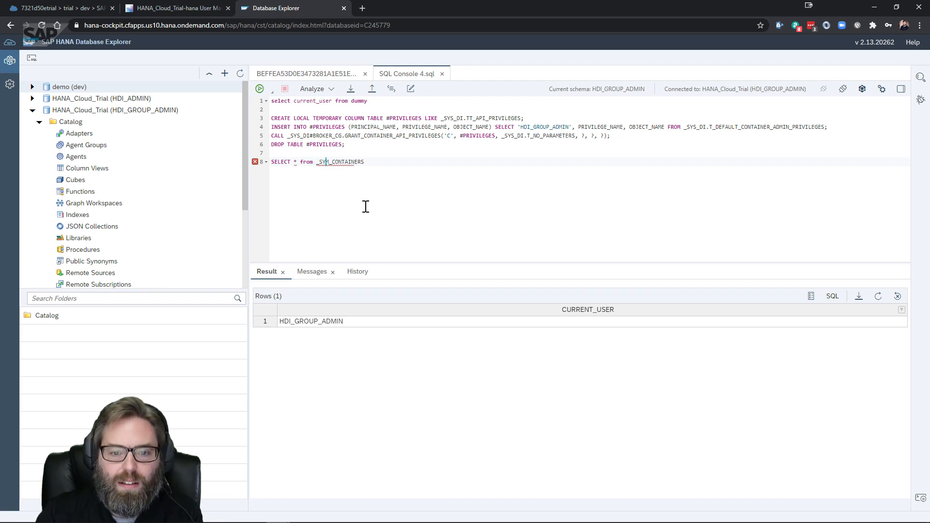
{"action": "type", "text": "I."}
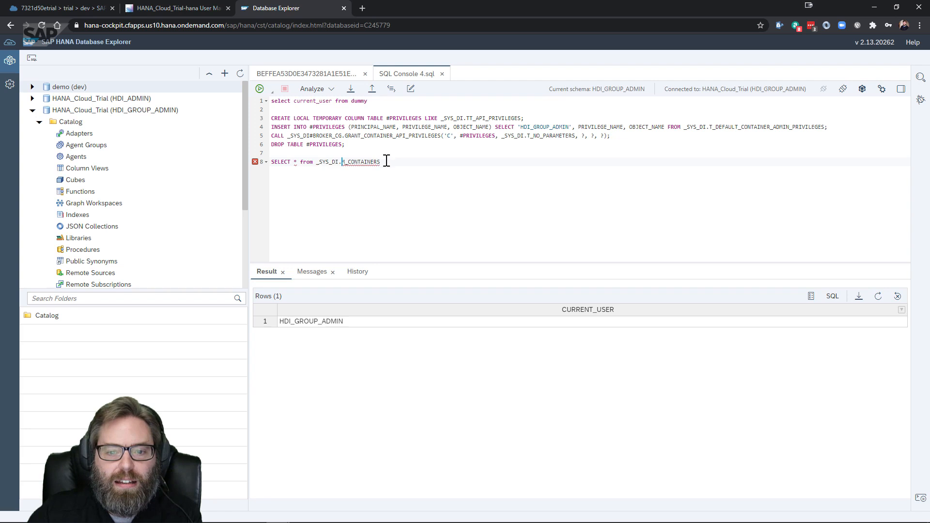
{"action": "left_click_drag", "start_coordinate": [385, 161], "coordinate": [264, 162]}
{"action": "left_click", "coordinate": [258, 91]}
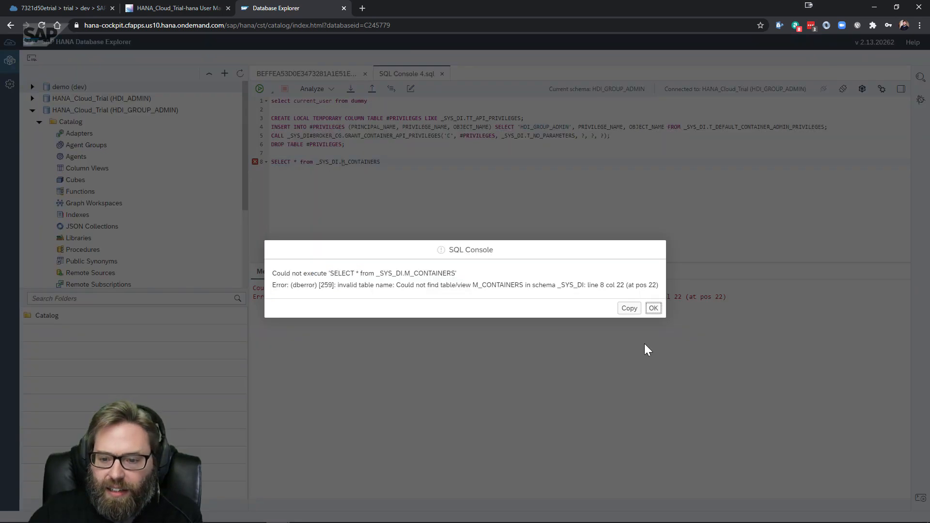
{"action": "left_click", "coordinate": [653, 308]}
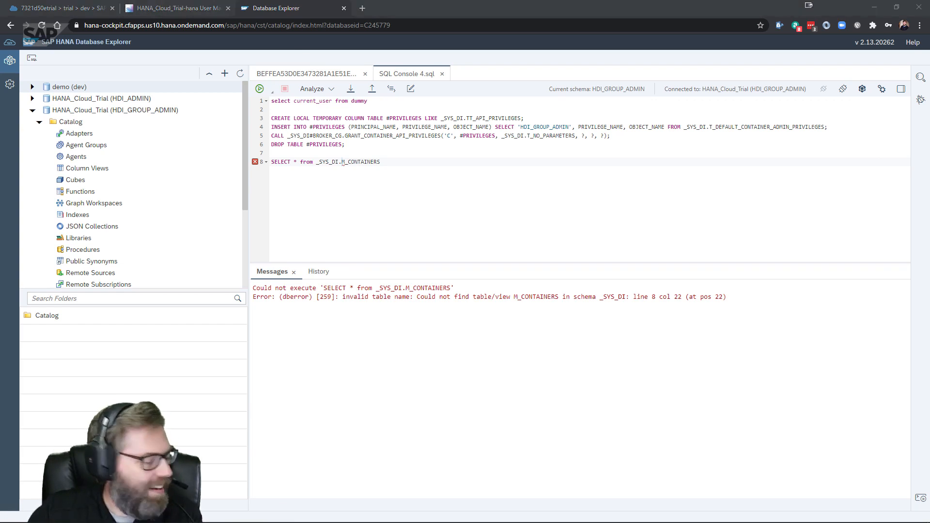
Switch to the SAP help page and open its Table of Contents
{"action": "key", "text": "alt+Tab"}
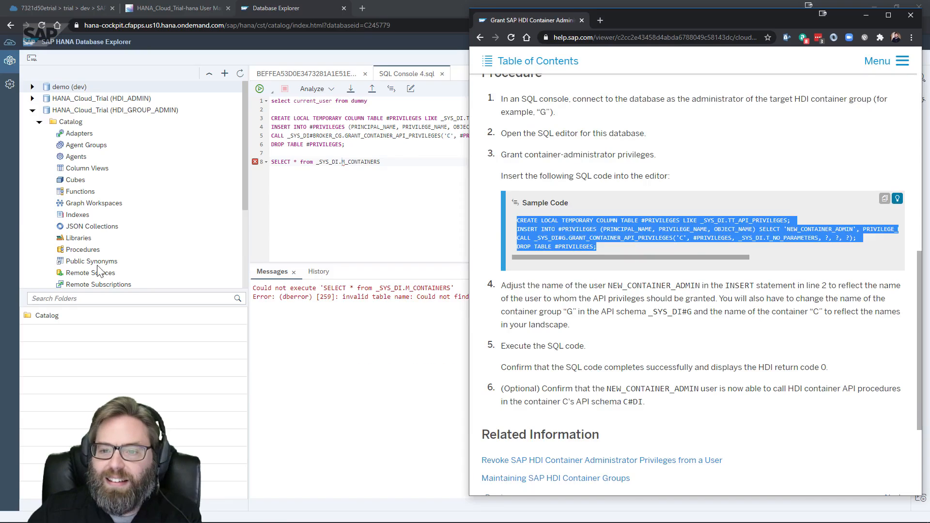
{"action": "left_click", "coordinate": [487, 72]}
{"action": "scroll", "coordinate": [572, 322], "scroll_direction": "up", "scroll_amount": 2}
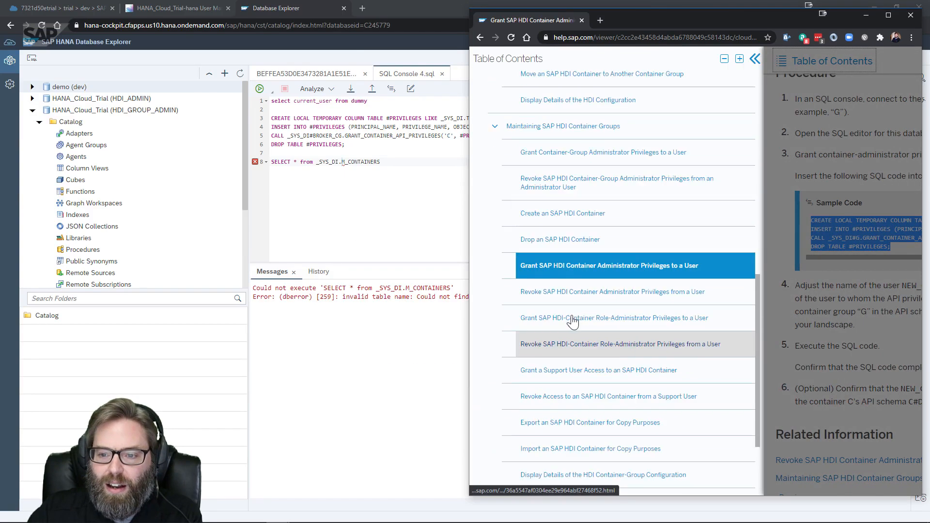
{"action": "scroll", "coordinate": [573, 321], "scroll_direction": "up", "scroll_amount": 5}
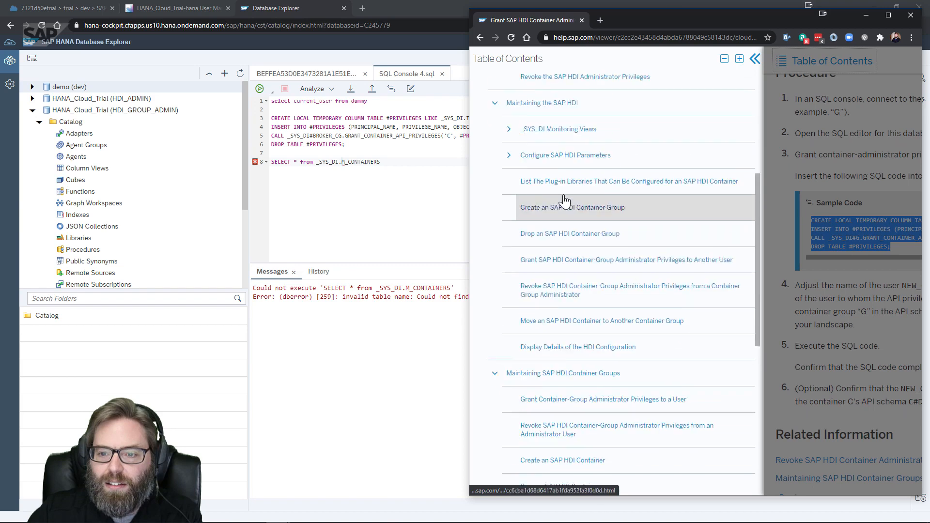
Expand _SYS_DI Monitoring Views in the help contents, then return to line 8 of the SQL console
{"action": "scroll", "coordinate": [564, 199], "scroll_direction": "up", "scroll_amount": 5}
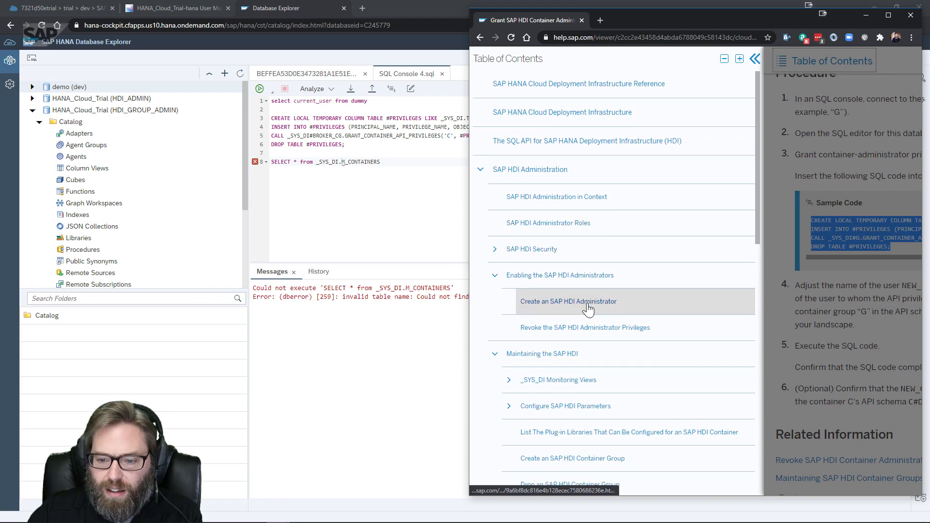
{"action": "scroll", "coordinate": [588, 308], "scroll_direction": "down", "scroll_amount": 2}
{"action": "left_click", "coordinate": [559, 284]}
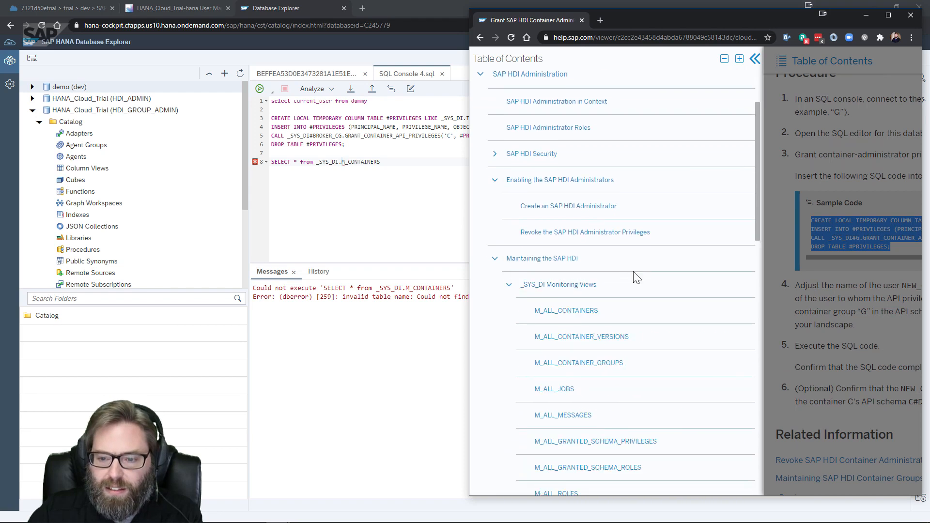
{"action": "scroll", "coordinate": [636, 277], "scroll_direction": "down", "scroll_amount": 2}
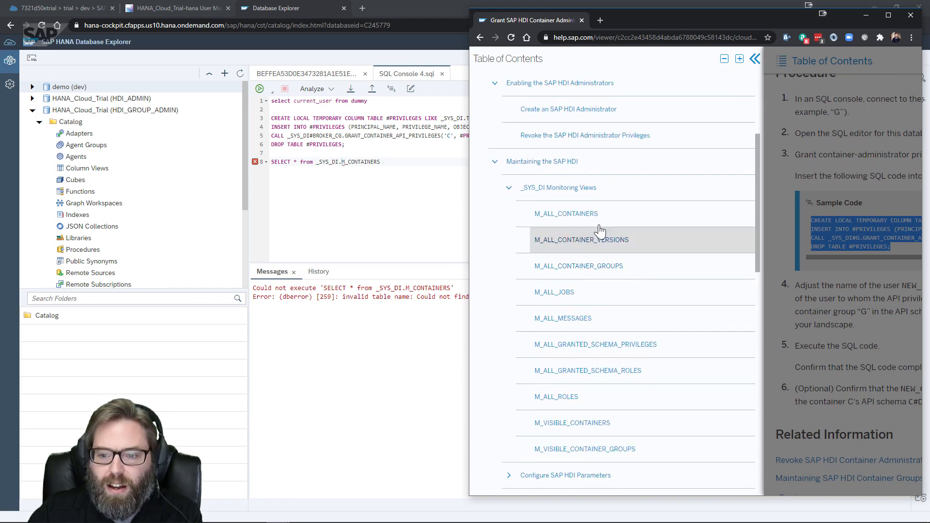
{"action": "left_click", "coordinate": [348, 163]}
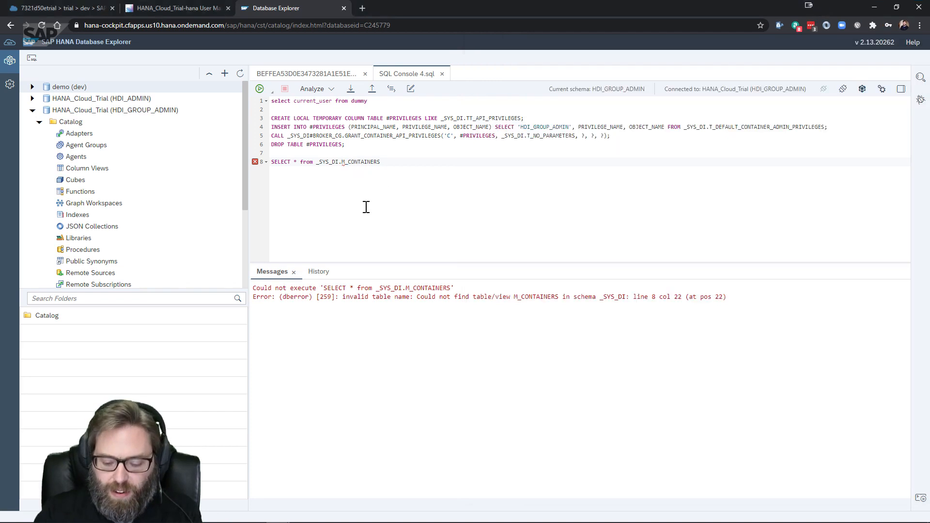
Run the _SYS_DI.M_ALL_CONTAINERS query, which fails with error 258 for HDI_GROUP_ADMIN
{"action": "type", "text": "ALL_"}
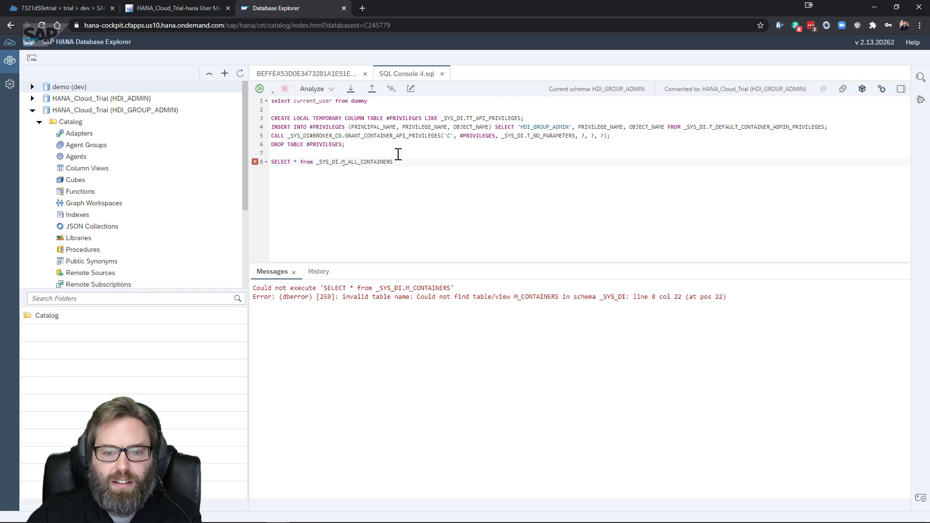
{"action": "left_click_drag", "start_coordinate": [408, 165], "coordinate": [271, 162]}
{"action": "left_click", "coordinate": [260, 89]}
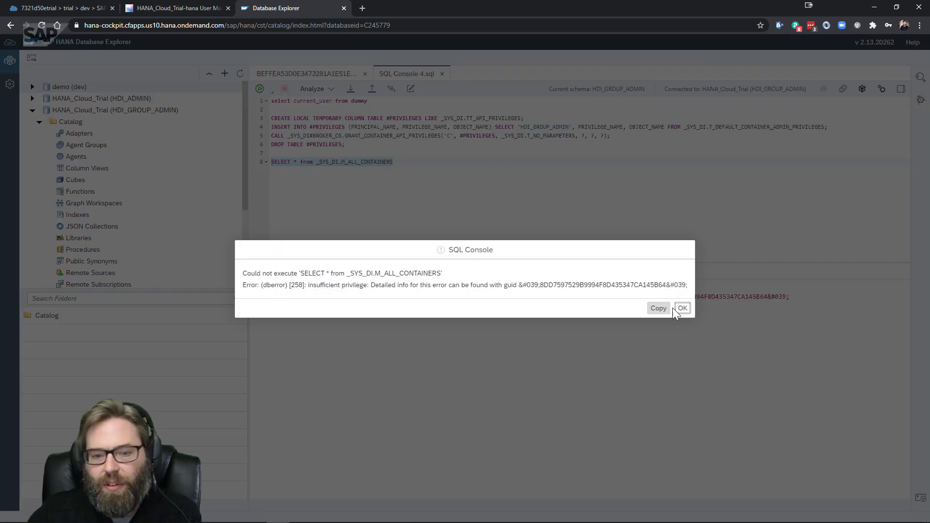
{"action": "left_click", "coordinate": [673, 307]}
Run the line-8 M_ALL_CONTAINERS query in a new SQL console, listing two HDI containers
{"action": "left_click", "coordinate": [405, 165]}
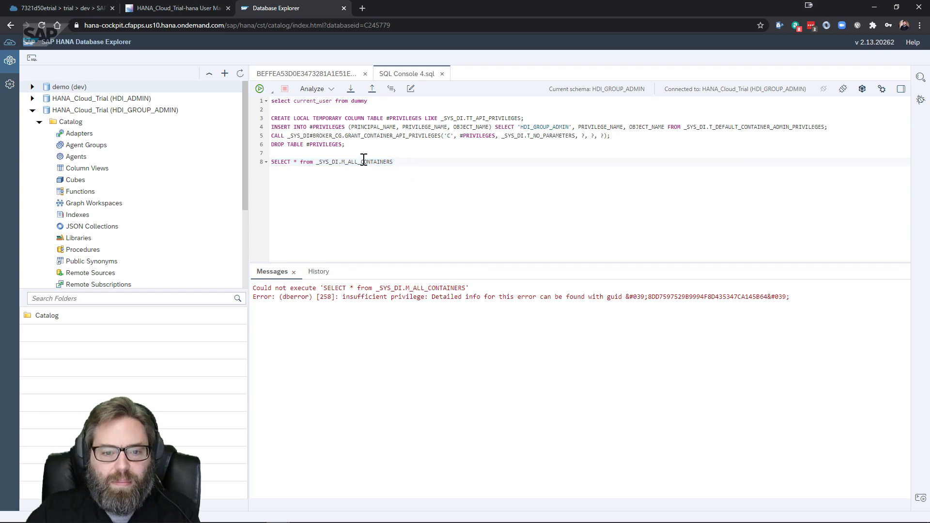
{"action": "left_click_drag", "start_coordinate": [364, 160], "coordinate": [209, 163]}
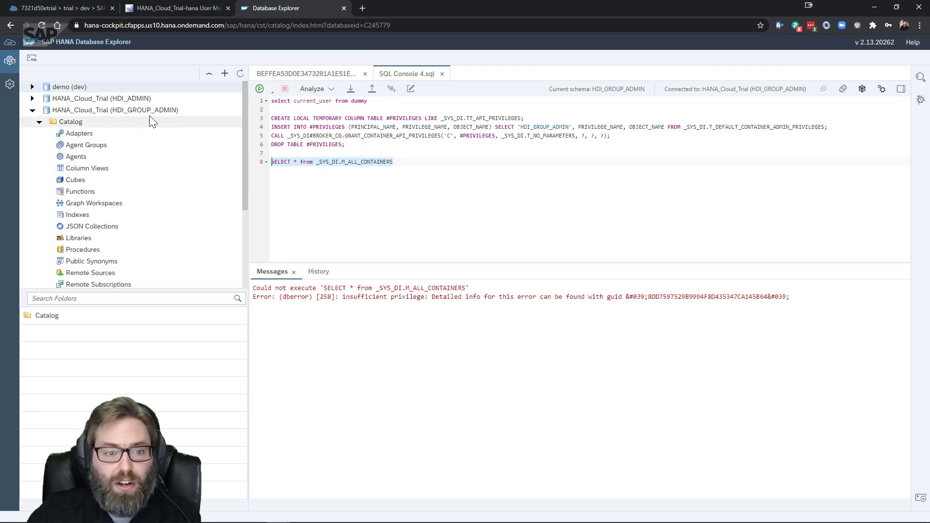
{"action": "left_click", "coordinate": [32, 59]}
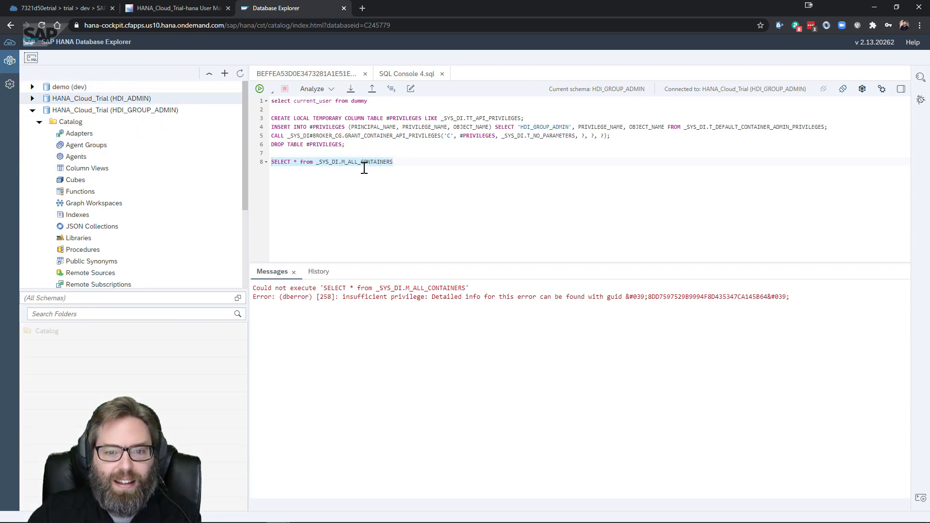
{"action": "left_click", "coordinate": [259, 89]}
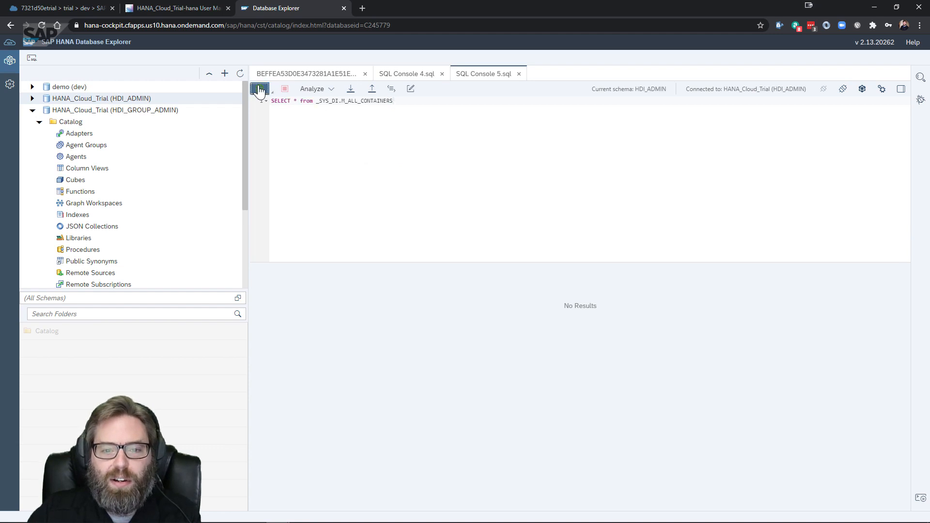
Copy the first container's CONTAINER_NAME and go back to the SQL Console 4 grant script
{"action": "left_click", "coordinate": [401, 320]}
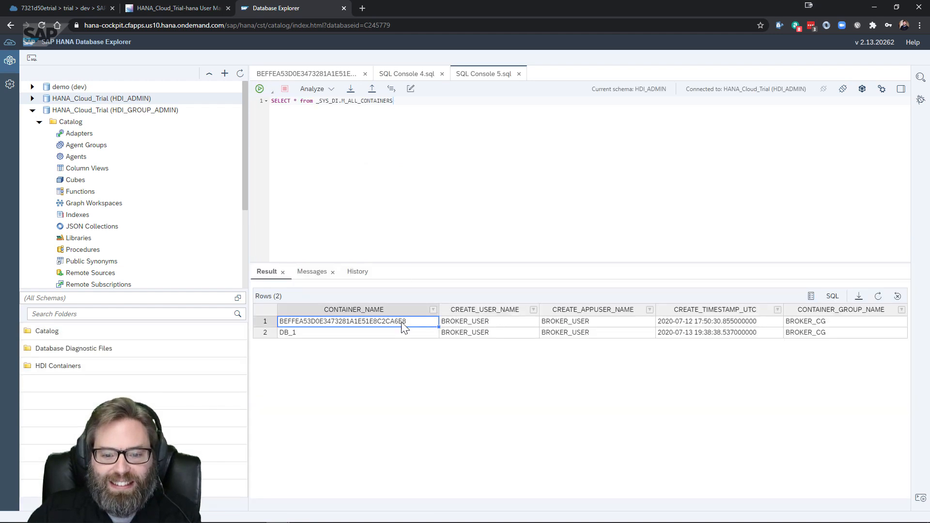
{"action": "right_click", "coordinate": [402, 324]}
{"action": "left_click", "coordinate": [415, 342]}
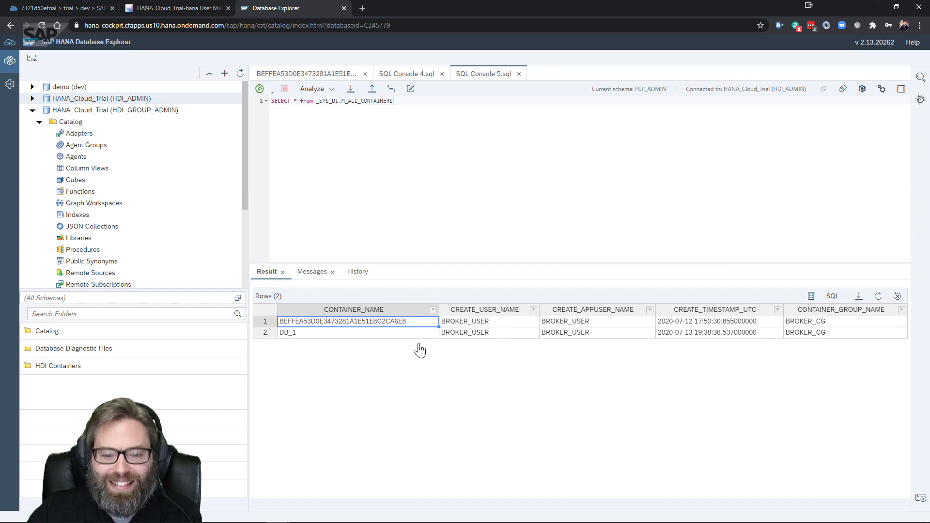
{"action": "left_click", "coordinate": [407, 73]}
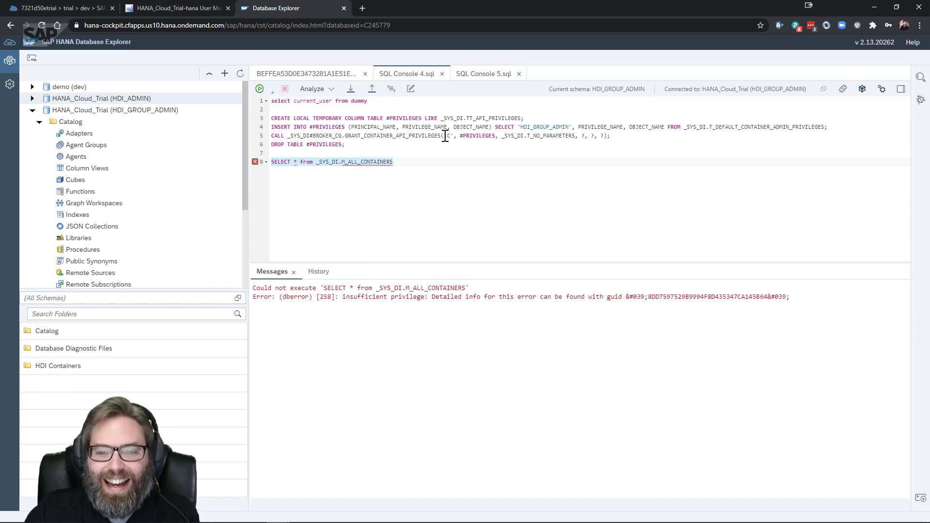
Paste container BEFFEA53D0E3473281A1E51E8C2CA6E8 into line 5 and run lines 3–6, returning 74 INFO rows
{"action": "left_click", "coordinate": [450, 136]}
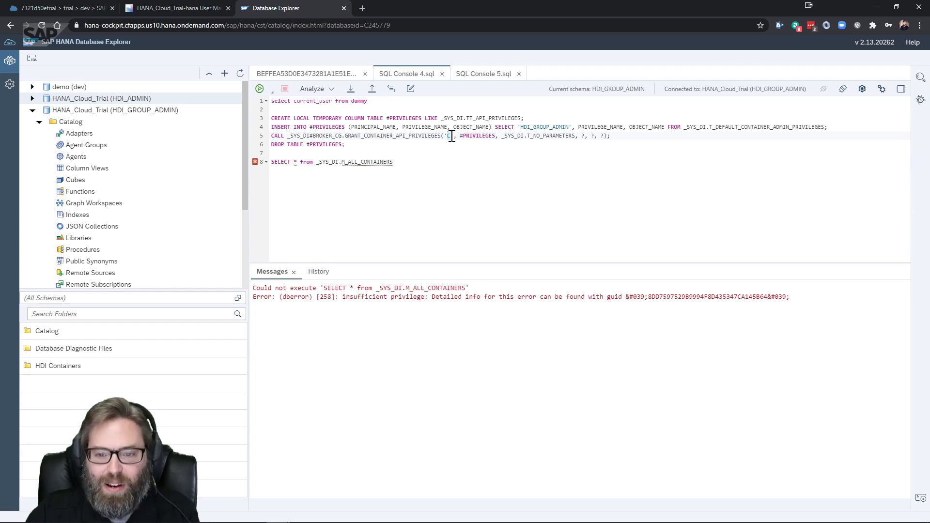
{"action": "key", "text": "ctrl+v"}
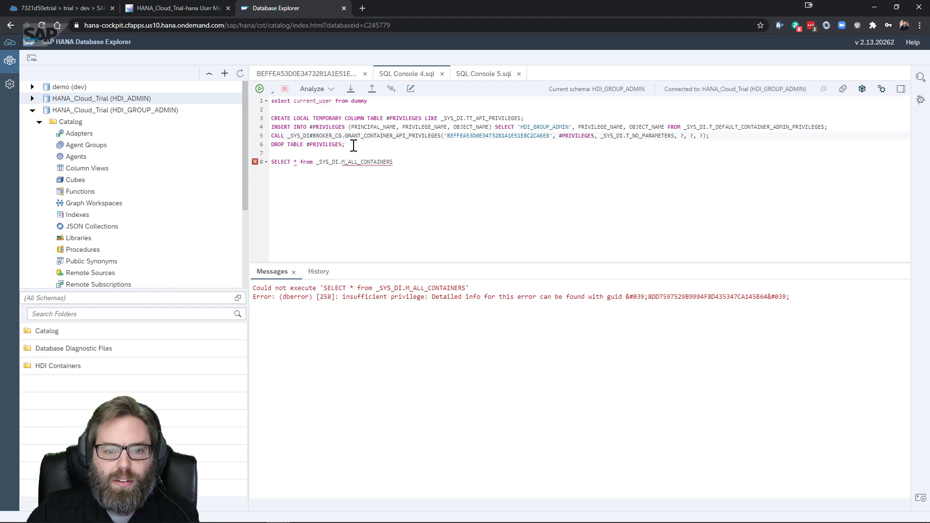
{"action": "left_click_drag", "start_coordinate": [353, 145], "coordinate": [258, 121]}
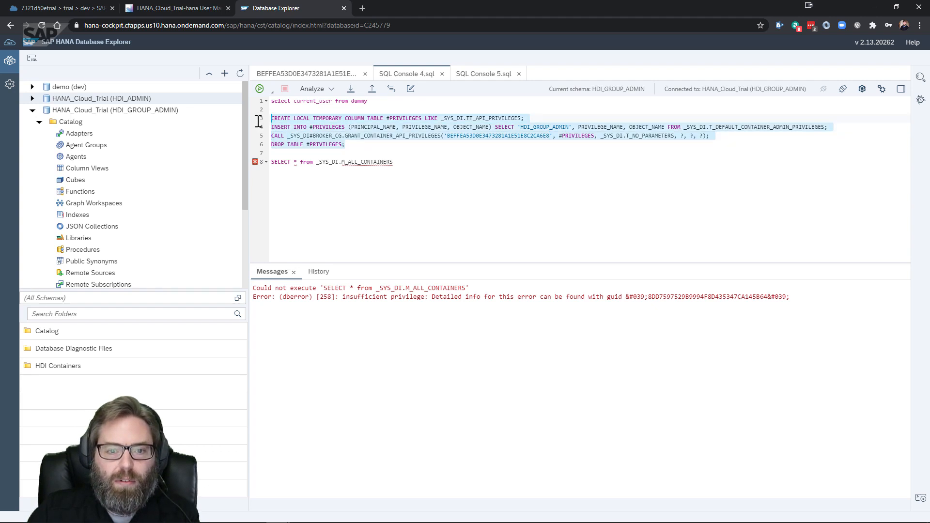
{"action": "left_click", "coordinate": [260, 89]}
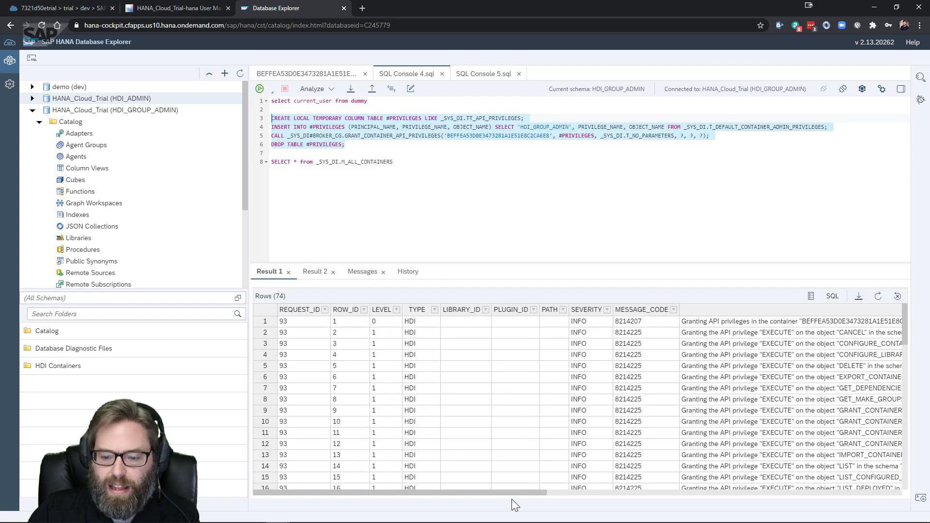
{"action": "left_click_drag", "start_coordinate": [511, 496], "coordinate": [726, 498]}
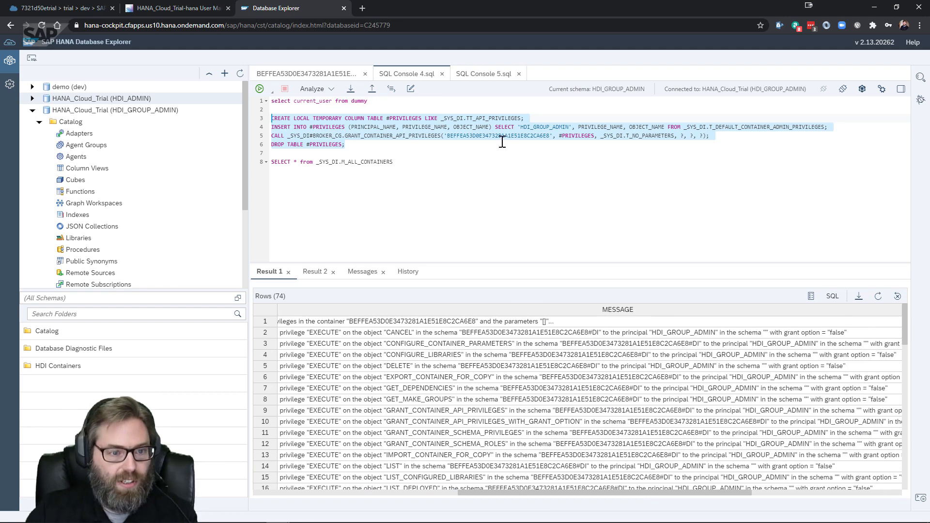
Open the details of HDI container BEFFEA53D0E3473281A1E51E8C2CA6E8 from the HDI Containers list
{"action": "left_click", "coordinate": [41, 125]}
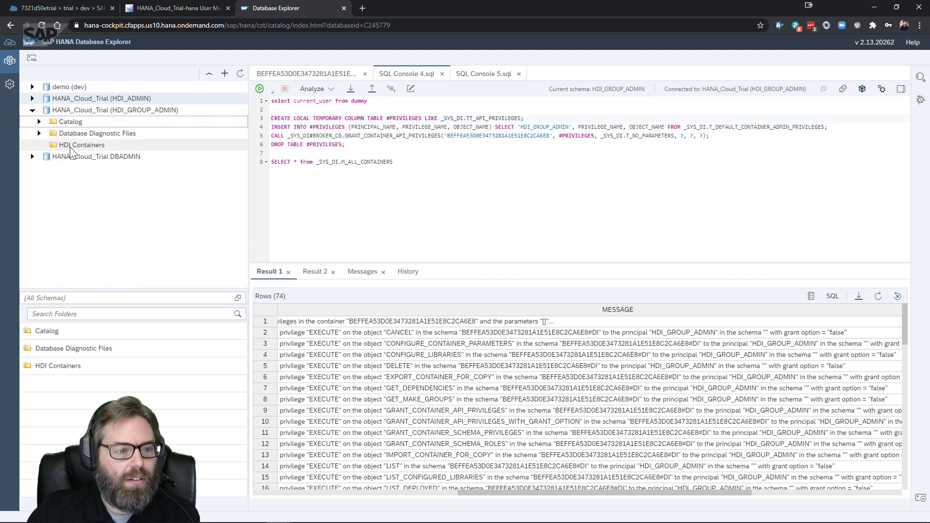
{"action": "left_click", "coordinate": [76, 146]}
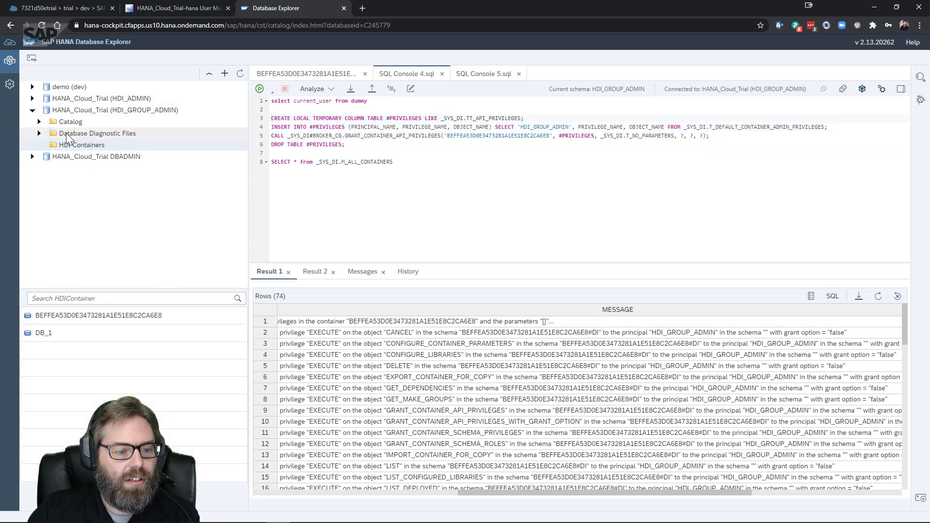
{"action": "right_click", "coordinate": [72, 314]}
{"action": "double_click", "coordinate": [59, 313]}
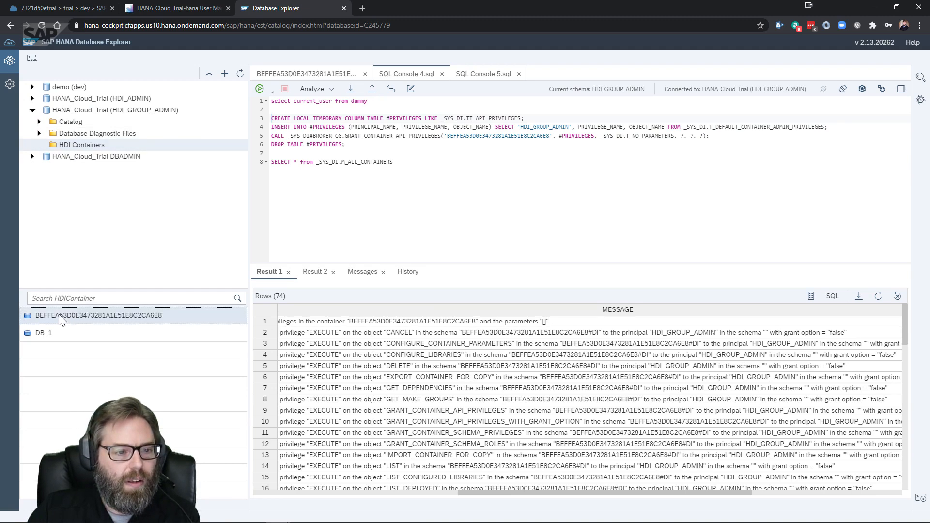
Refresh the catalog's Tables list and reload the HDI_GROUP_ADMIN catalog, confirming no tables appear
{"action": "left_click", "coordinate": [38, 122]}
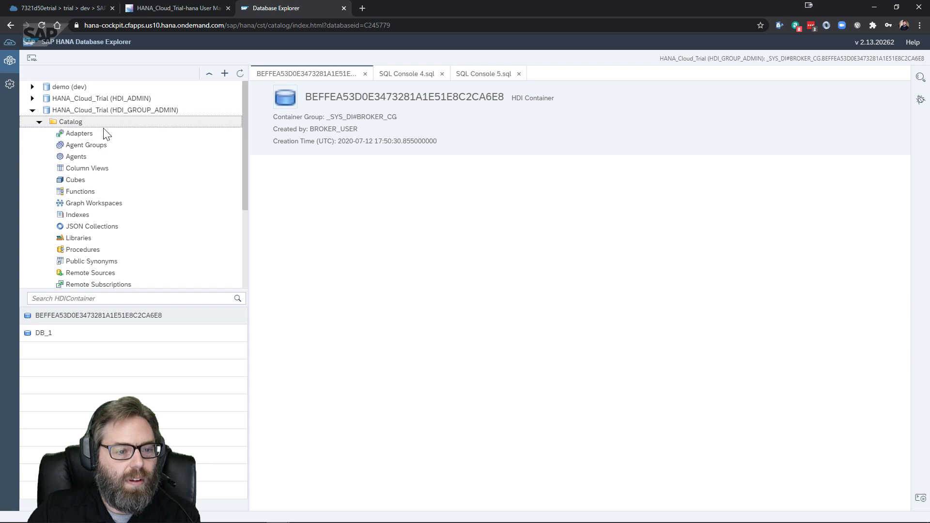
{"action": "scroll", "coordinate": [107, 174], "scroll_direction": "down", "scroll_amount": 3}
{"action": "left_click", "coordinate": [81, 213]}
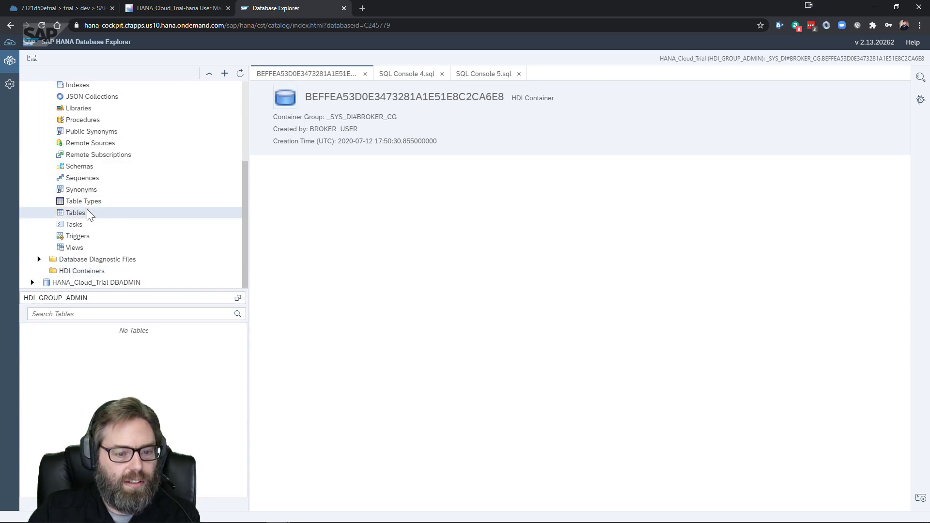
{"action": "right_click", "coordinate": [90, 213]}
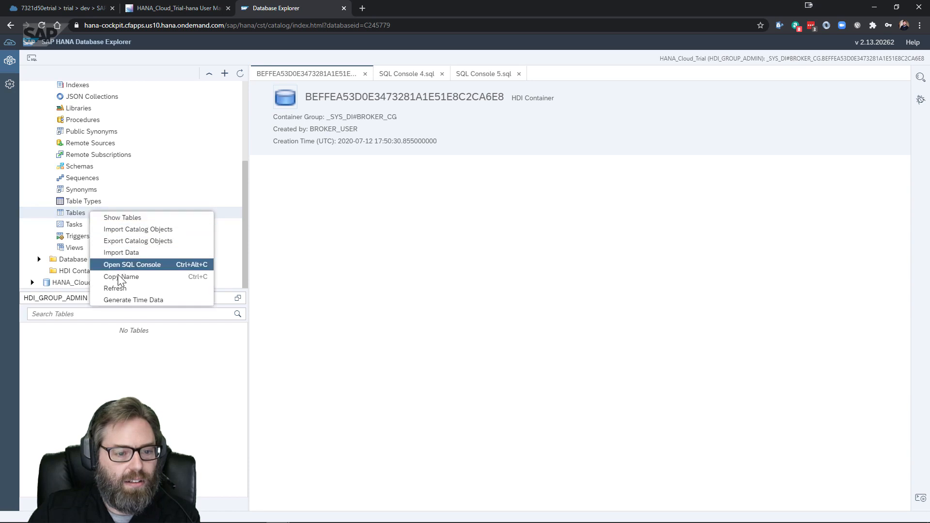
{"action": "left_click", "coordinate": [120, 288]}
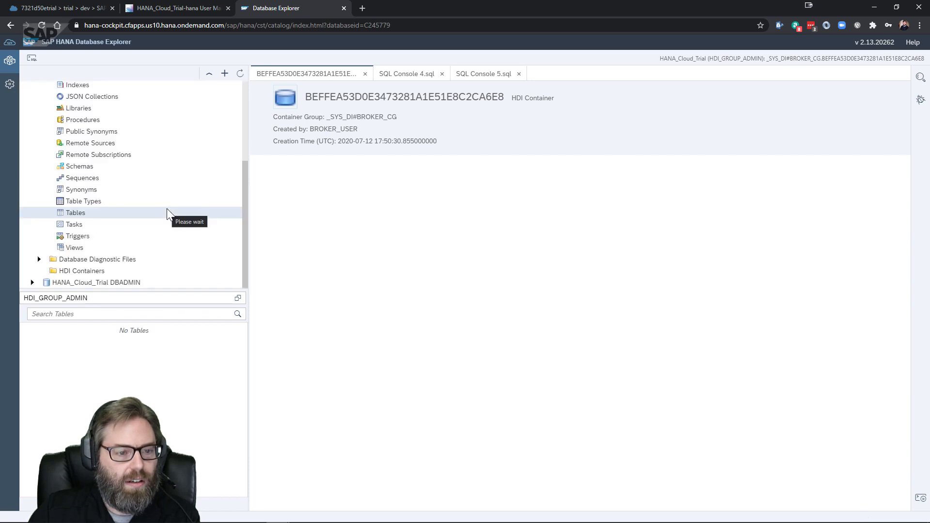
{"action": "scroll", "coordinate": [115, 173], "scroll_direction": "up", "scroll_amount": 3}
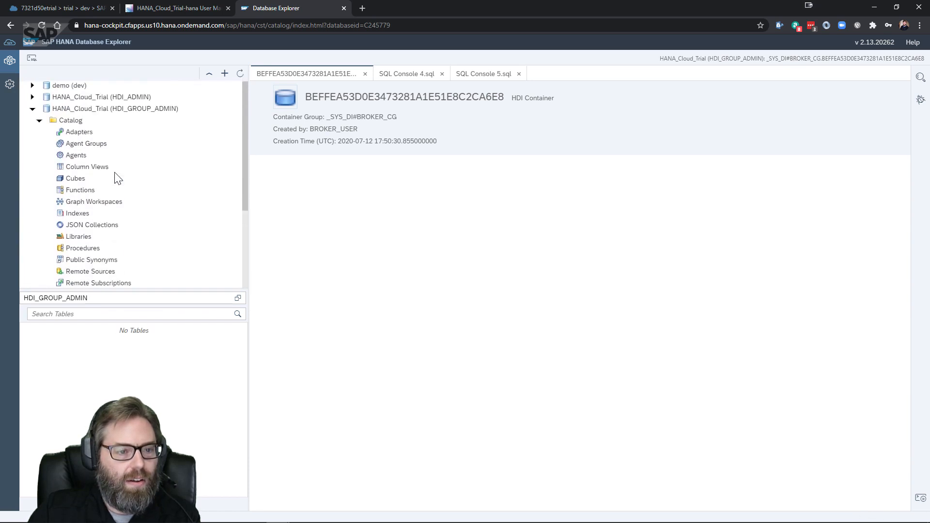
{"action": "right_click", "coordinate": [107, 111]}
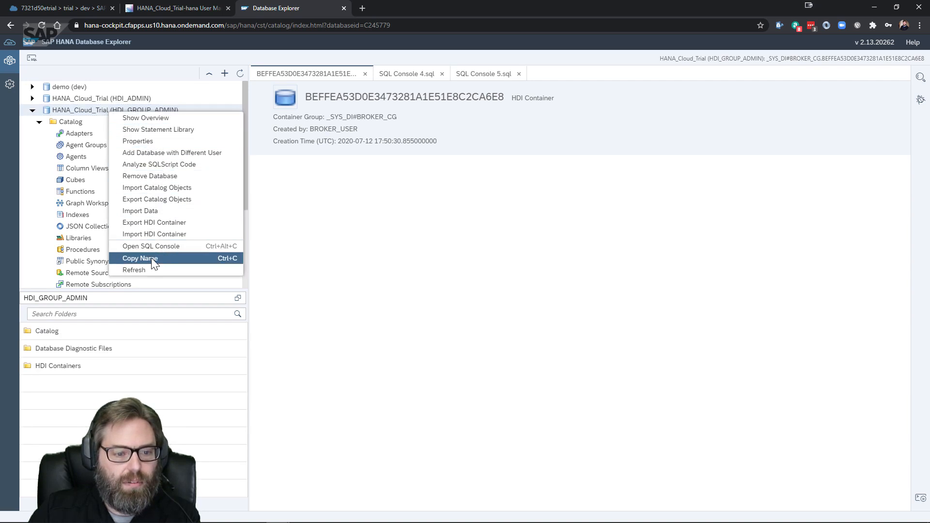
{"action": "left_click", "coordinate": [148, 270]}
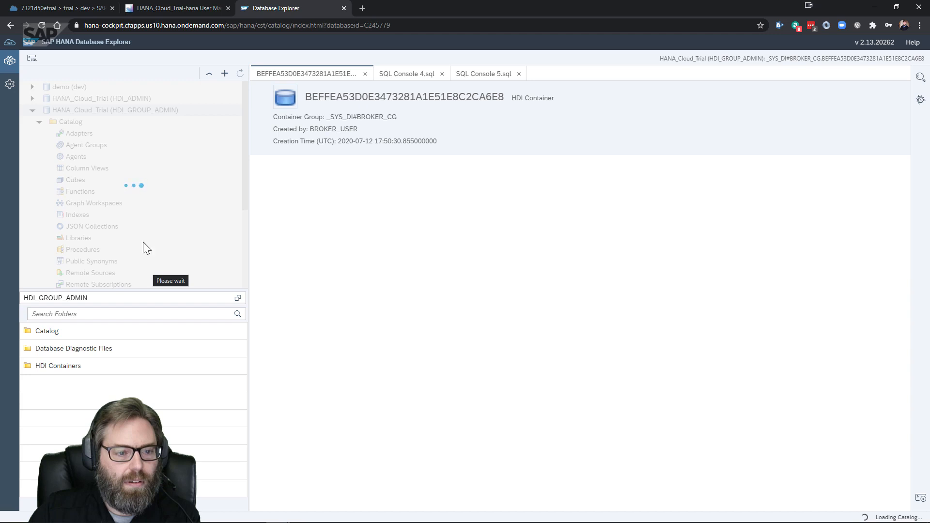
{"action": "scroll", "coordinate": [100, 189], "scroll_direction": "down", "scroll_amount": 3}
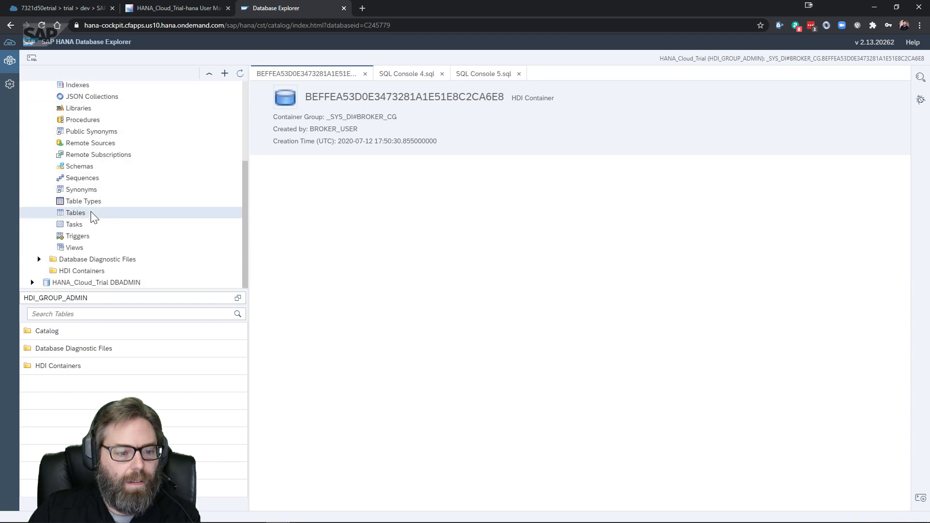
{"action": "left_click", "coordinate": [91, 211]}
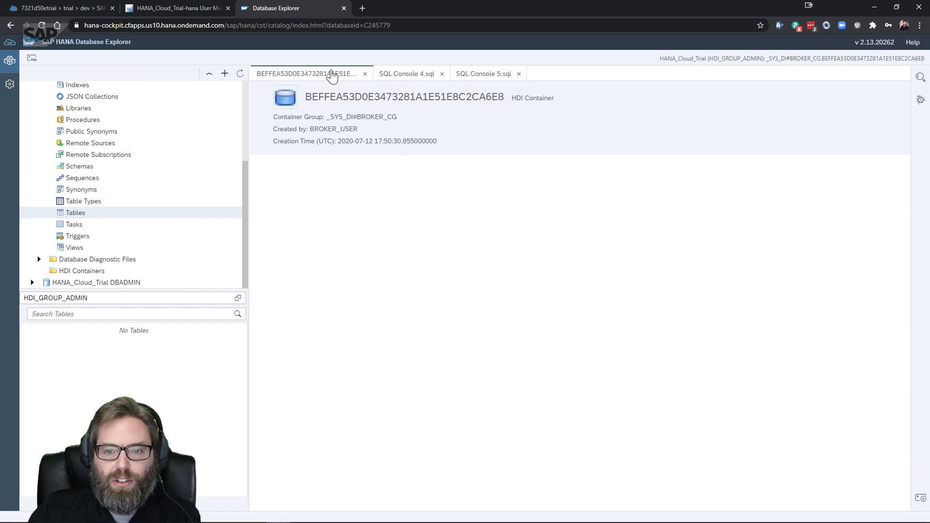
Delete the M_ALL_CONTAINERS query on line 8 of SQL Console 4, then switch to the SAP Help window
{"action": "left_click", "coordinate": [408, 75]}
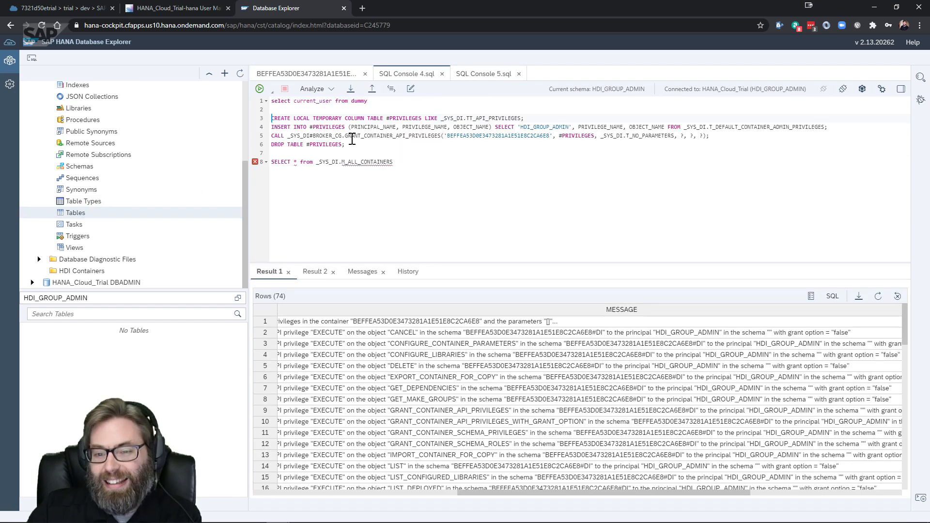
{"action": "left_click", "coordinate": [398, 163]}
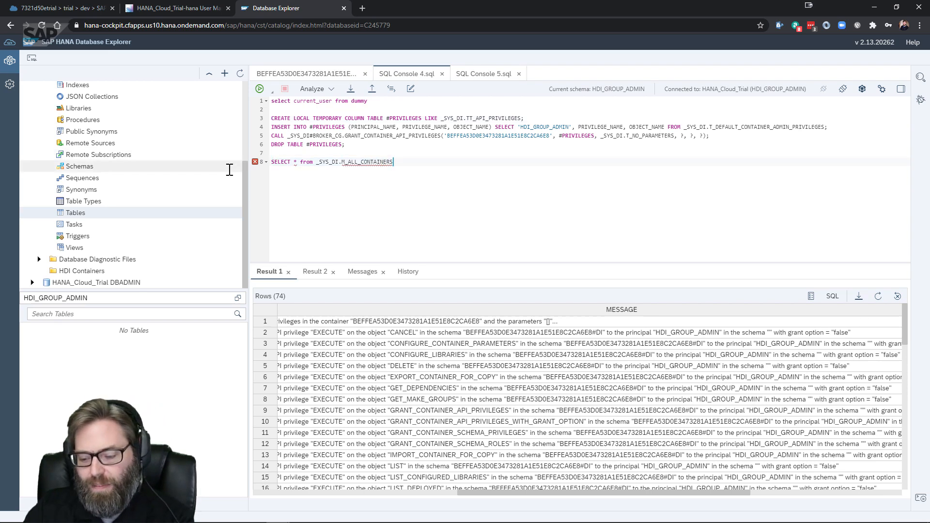
{"action": "key", "text": "shift+Home"}
{"action": "key", "text": "Delete"}
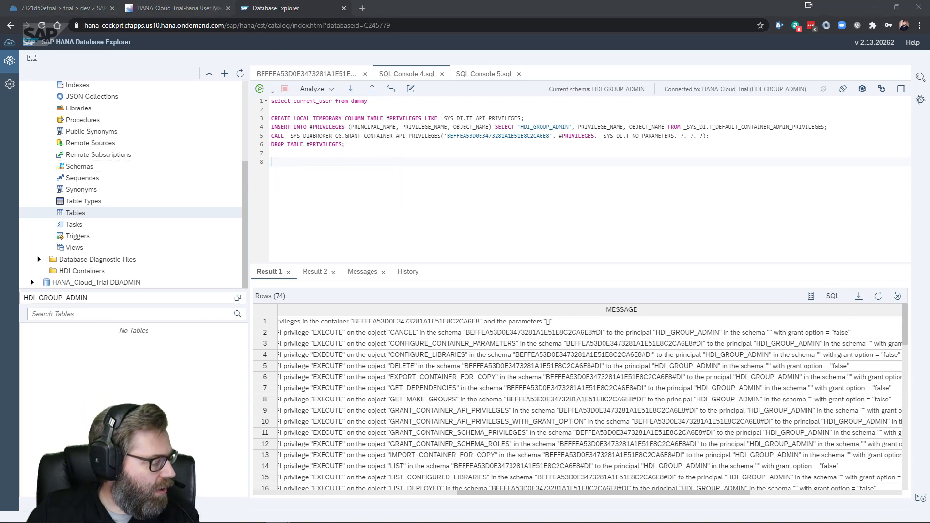
{"action": "key", "text": "alt+Tab"}
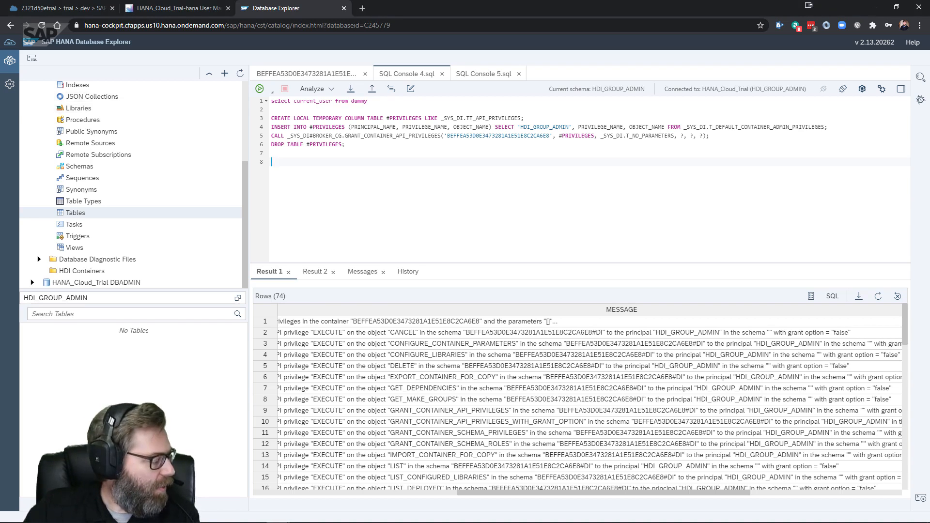
{"action": "key", "text": "alt+Tab"}
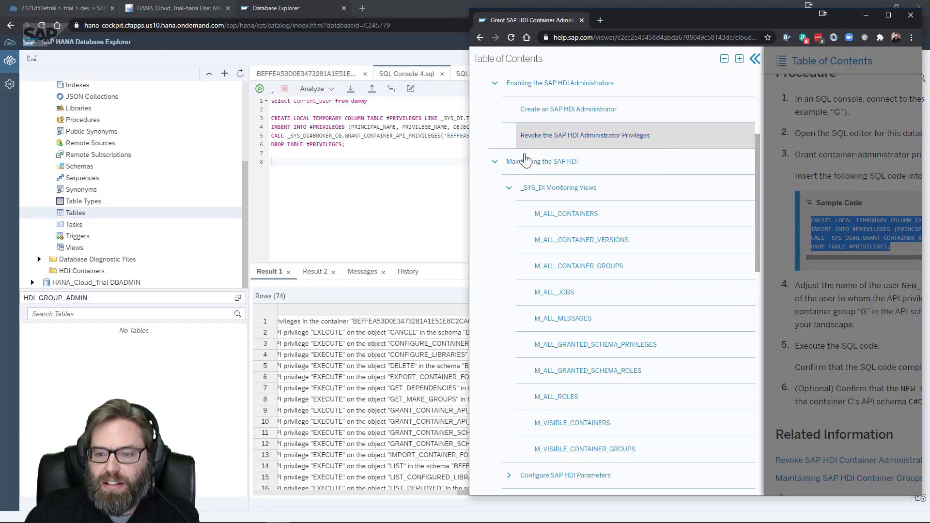
Find the help topic on granting access to an HDI container's schema under Maintaining SAP HDI Containers
{"action": "left_click", "coordinate": [508, 188]}
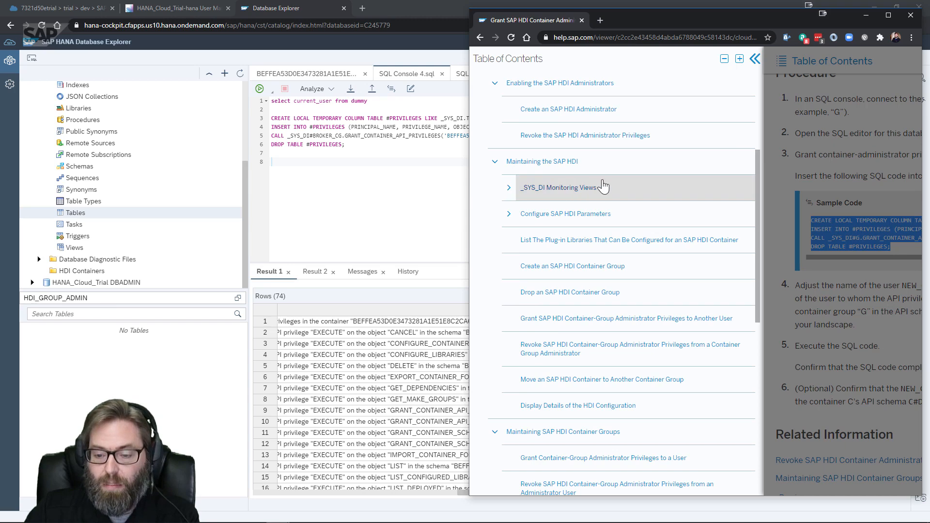
{"action": "scroll", "coordinate": [604, 184], "scroll_direction": "down", "scroll_amount": 3}
{"action": "scroll", "coordinate": [603, 185], "scroll_direction": "down", "scroll_amount": 6}
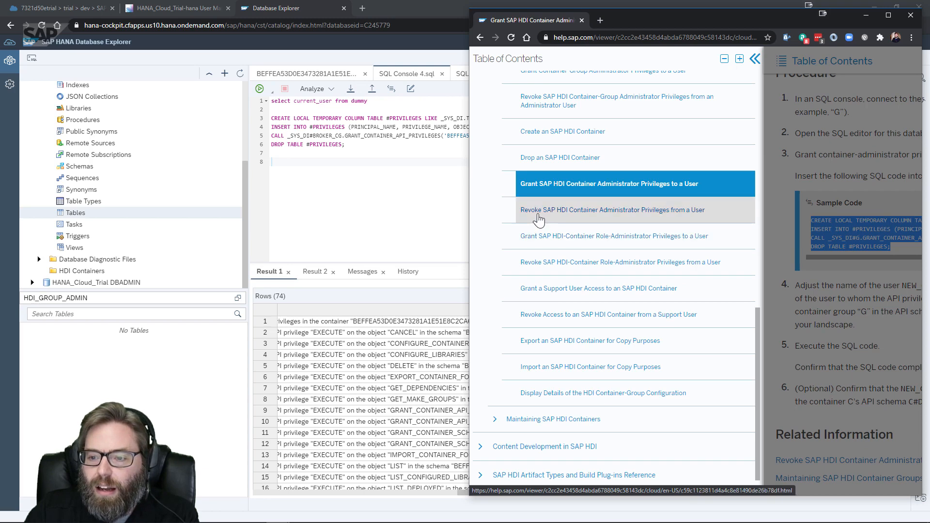
{"action": "scroll", "coordinate": [538, 219], "scroll_direction": "up", "scroll_amount": 2}
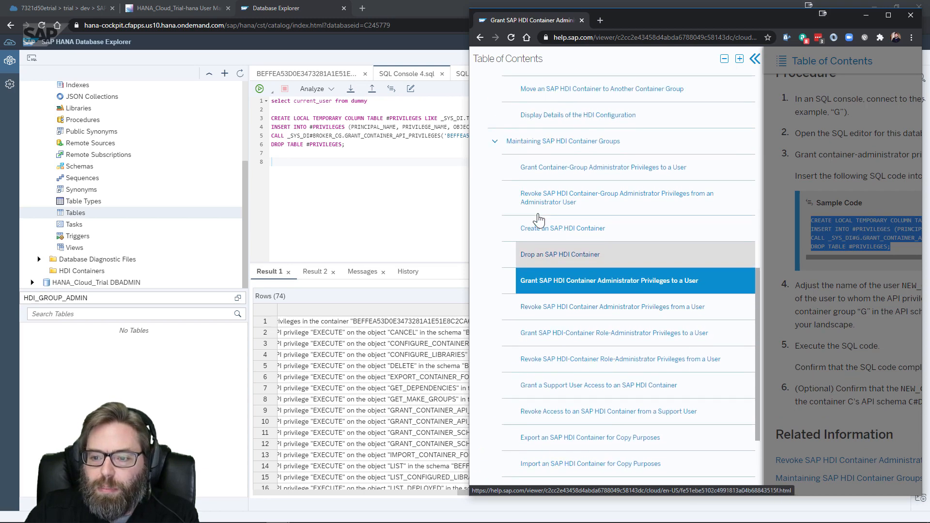
{"action": "scroll", "coordinate": [538, 219], "scroll_direction": "down", "scroll_amount": 3}
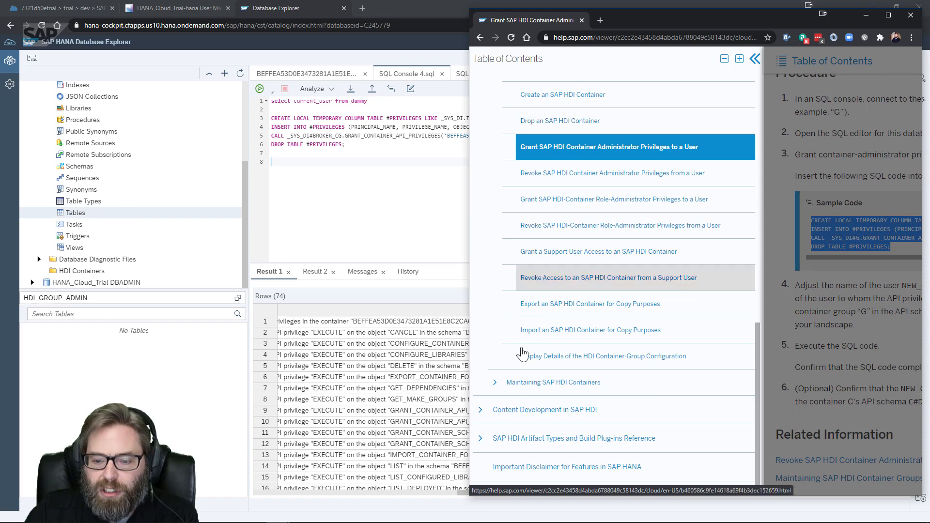
{"action": "left_click", "coordinate": [499, 382]}
{"action": "scroll", "coordinate": [606, 240], "scroll_direction": "down", "scroll_amount": 2}
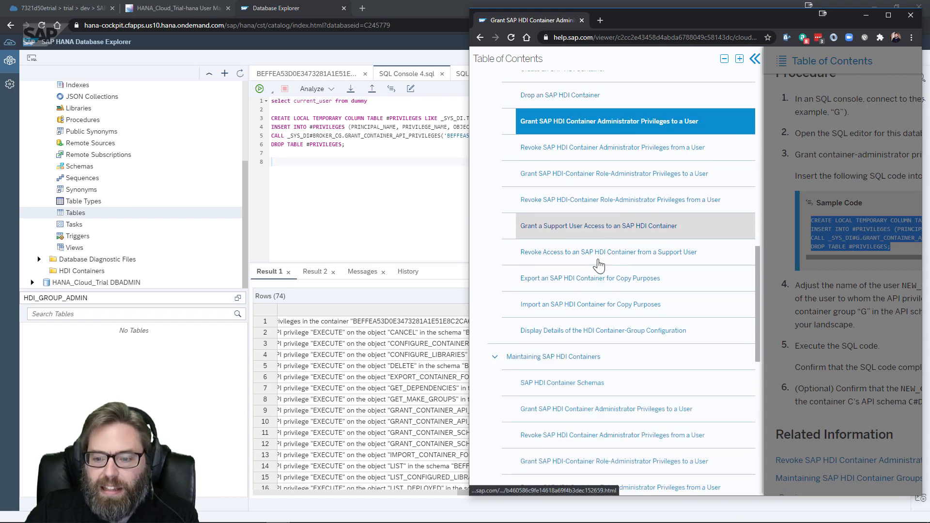
{"action": "scroll", "coordinate": [605, 241], "scroll_direction": "down", "scroll_amount": 4}
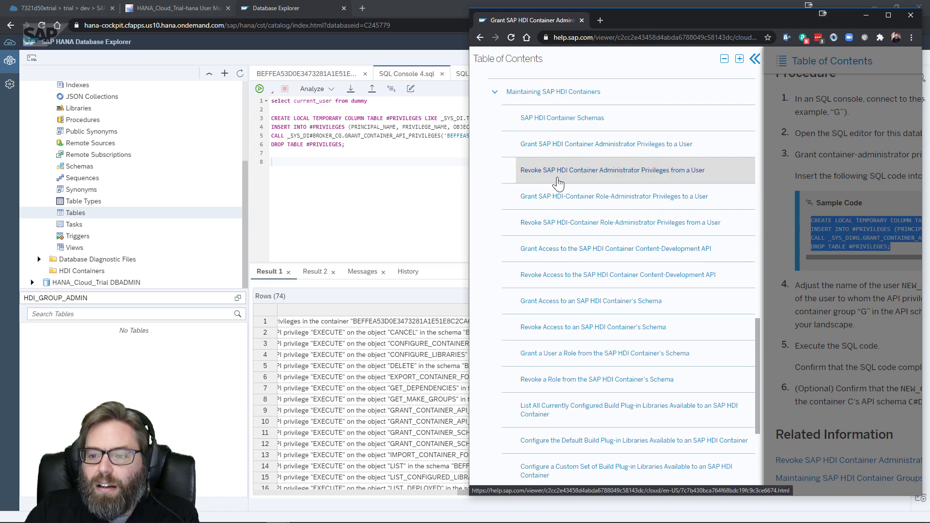
{"action": "left_click", "coordinate": [548, 307]}
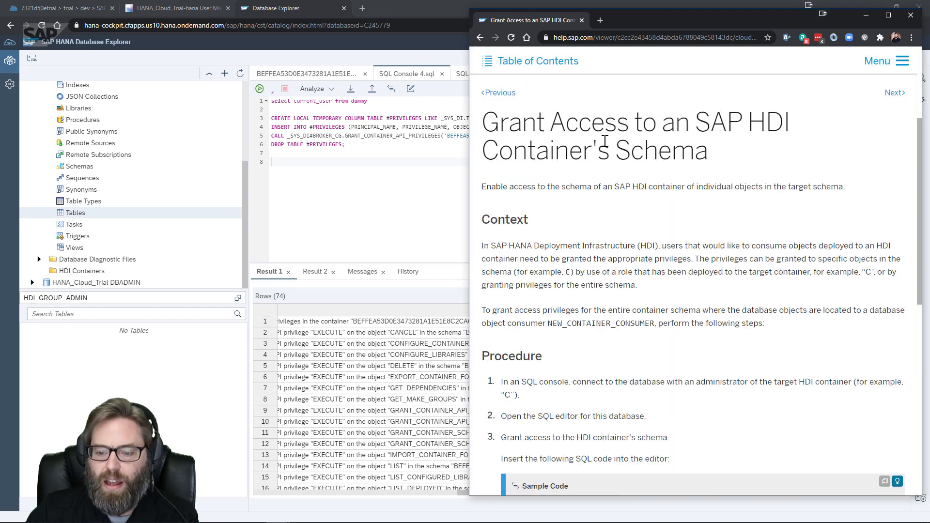
Copy the four-line sample SQL and return to the Database Explorer console
{"action": "scroll", "coordinate": [557, 184], "scroll_direction": "down", "scroll_amount": 6}
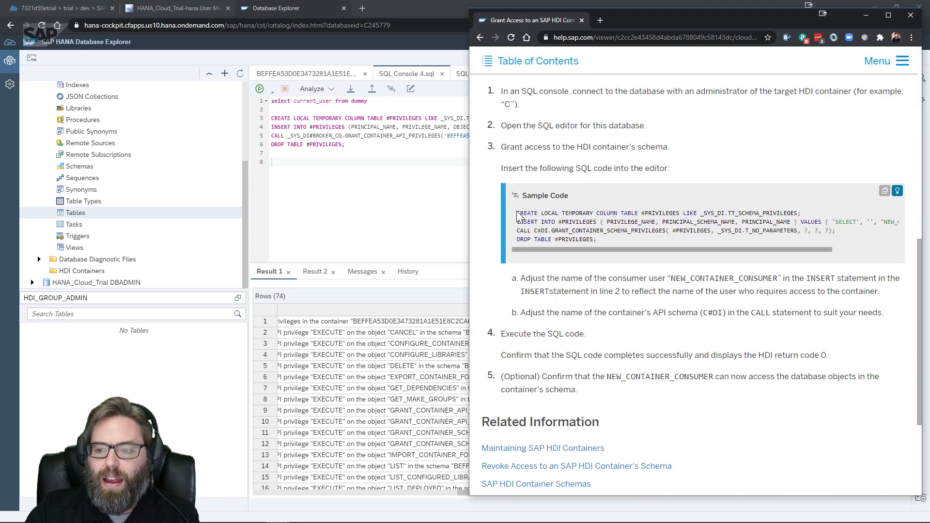
{"action": "left_click_drag", "start_coordinate": [518, 214], "coordinate": [612, 239]}
{"action": "key", "text": "ctrl+c"}
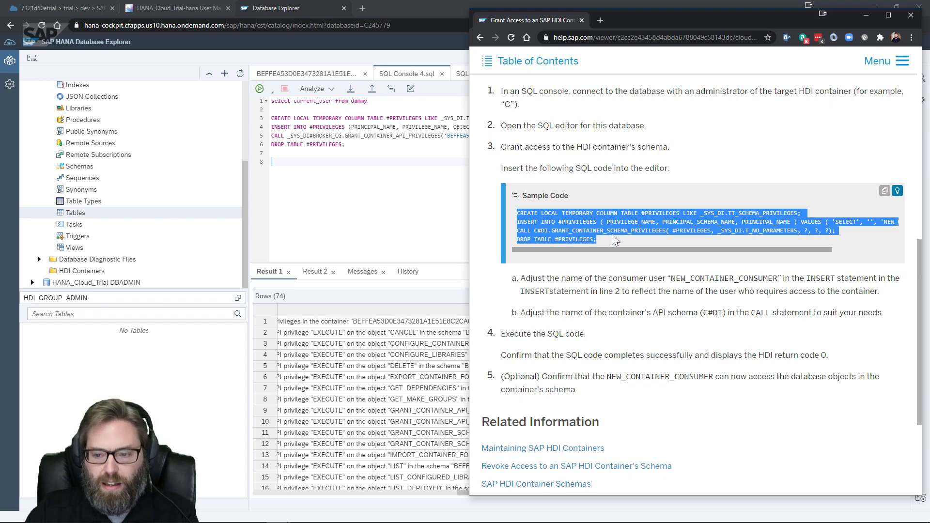
{"action": "left_click", "coordinate": [282, 156]}
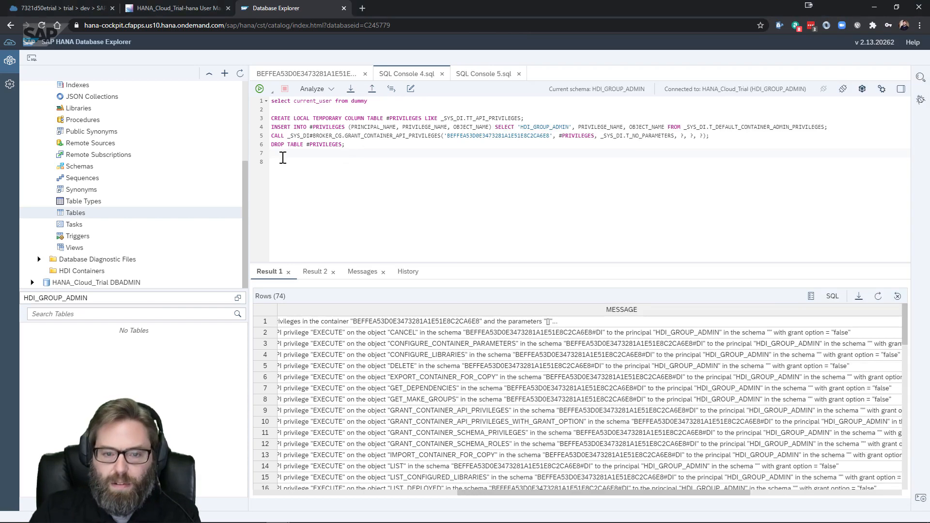
Paste the sample grant SQL at line 9, replacing the NEW_CONTAINER_CONSUMER placeholder with HDI_GROUP_ADMIN
{"action": "key", "text": "Return"}
{"action": "key", "text": "ctrl+v"}
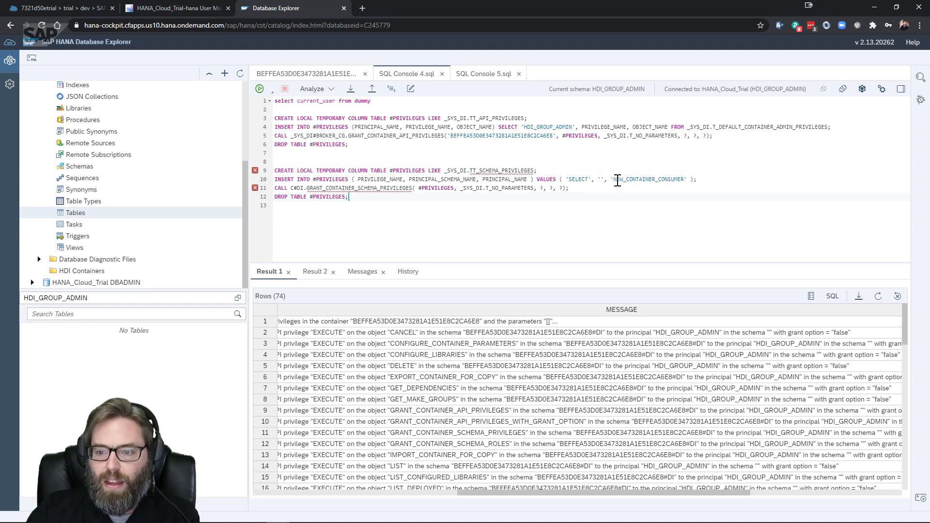
{"action": "left_click_drag", "start_coordinate": [629, 180], "coordinate": [683, 180]}
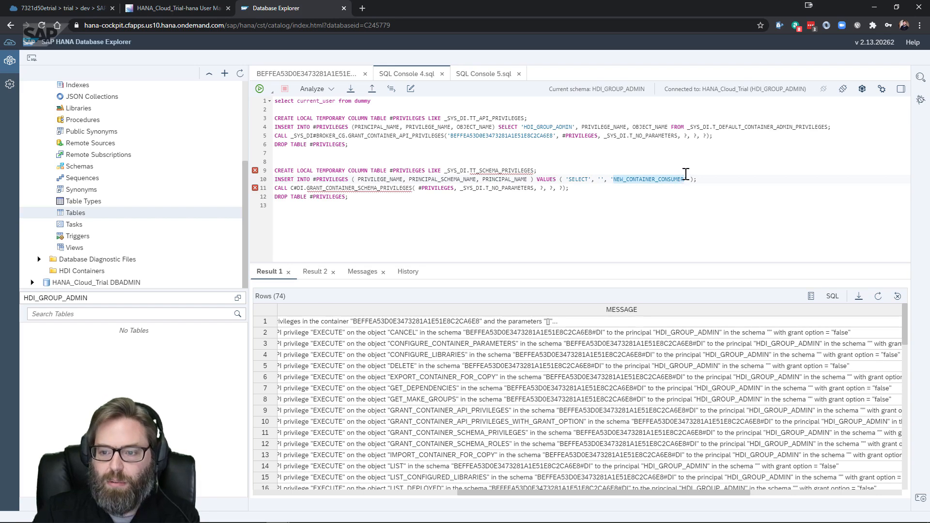
{"action": "key", "text": "BackSpace"}
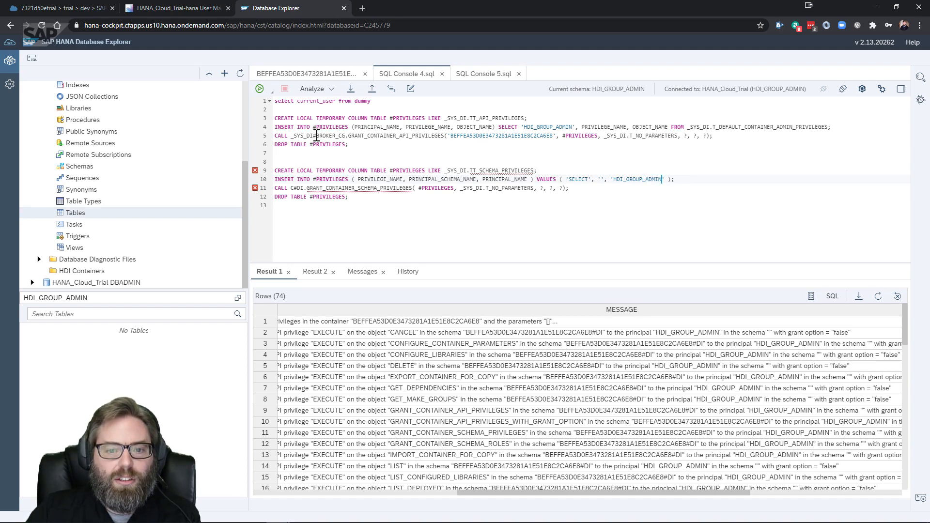
Copy the container ID from line 5 and prefix it to #DI on line 11
{"action": "left_click_drag", "start_coordinate": [316, 135], "coordinate": [345, 135]}
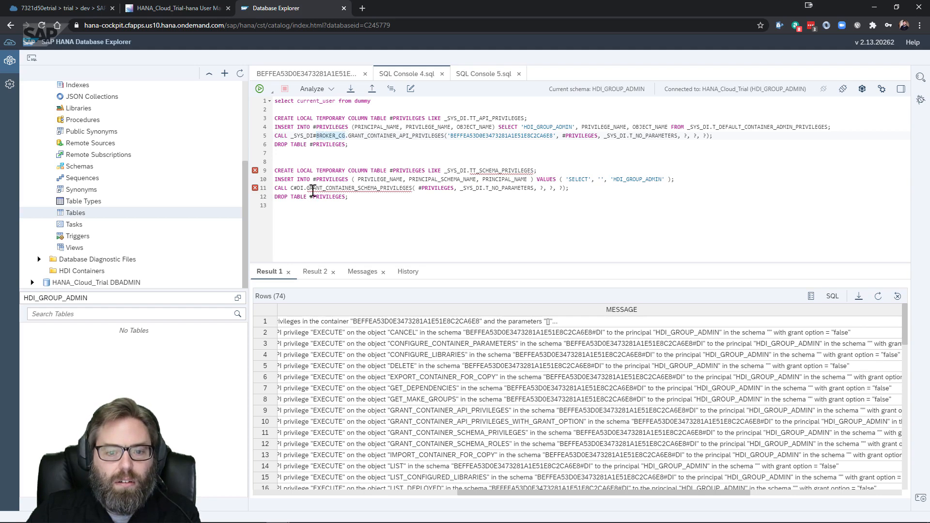
{"action": "left_click", "coordinate": [442, 150]}
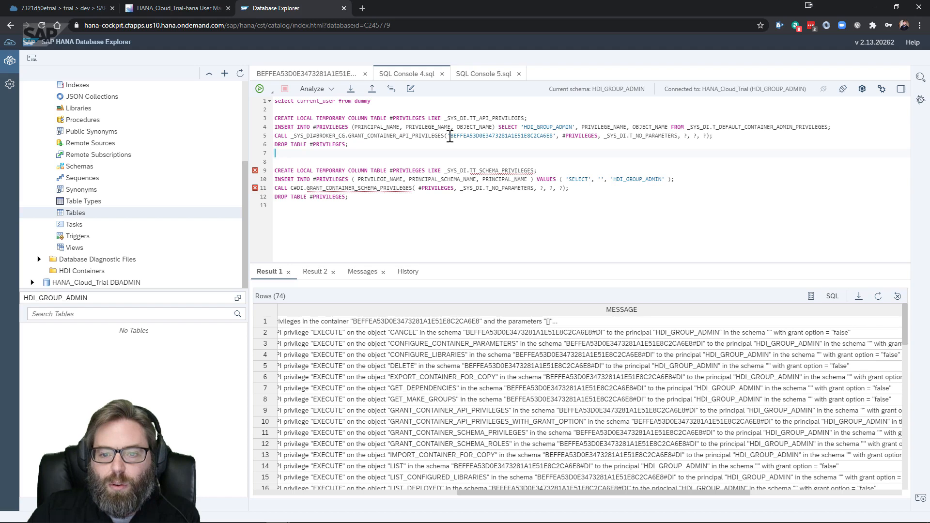
{"action": "left_click_drag", "start_coordinate": [450, 136], "coordinate": [554, 136]}
{"action": "key", "text": "ctrl+c"}
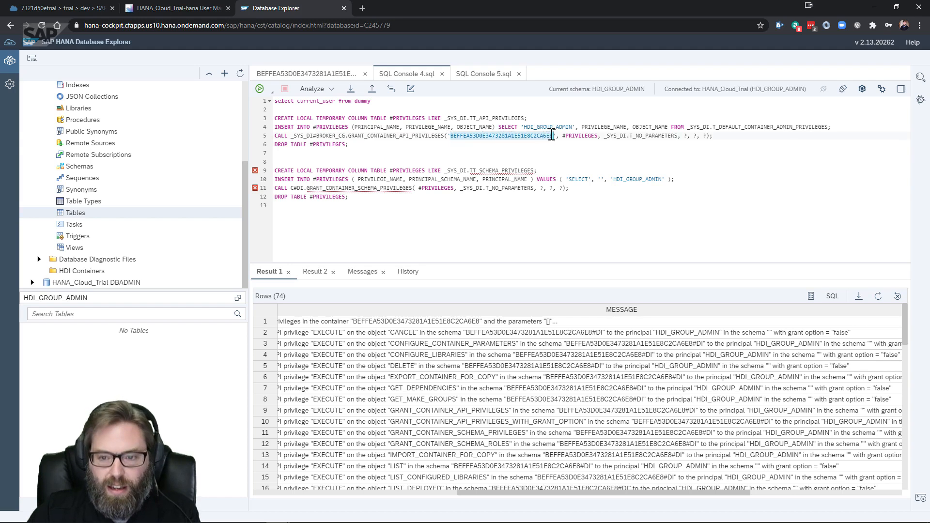
{"action": "left_click", "coordinate": [291, 188]}
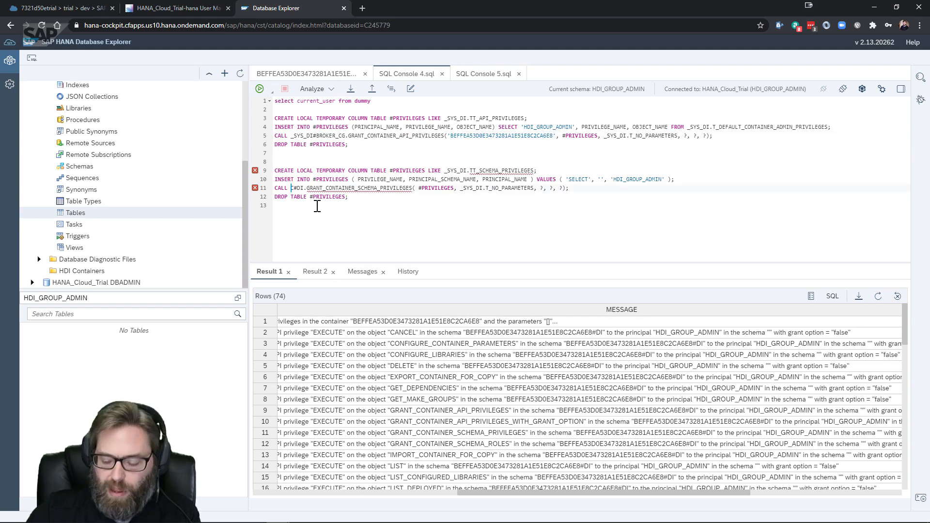
{"action": "key", "text": "ctrl+v"}
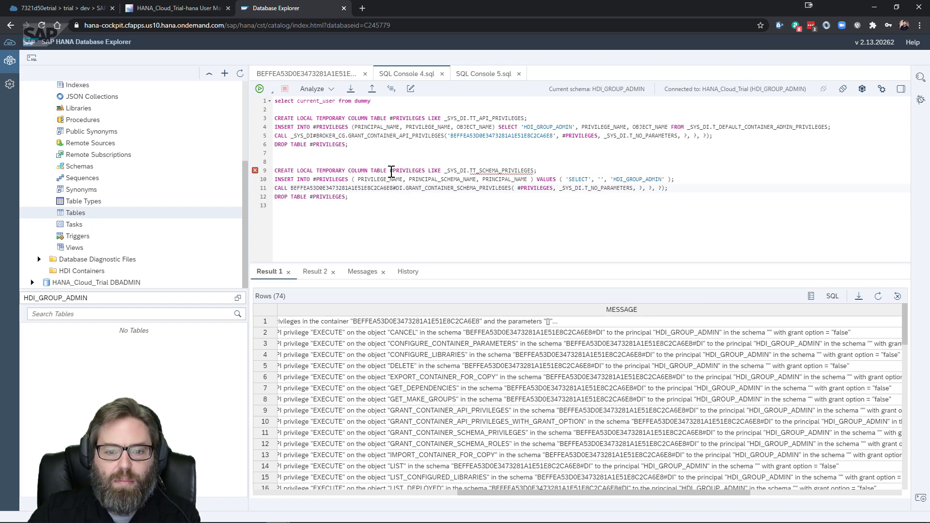
Run the schema grant statements on lines 9–12, returning 3 INFO rows
{"action": "left_click_drag", "start_coordinate": [349, 197], "coordinate": [263, 170]}
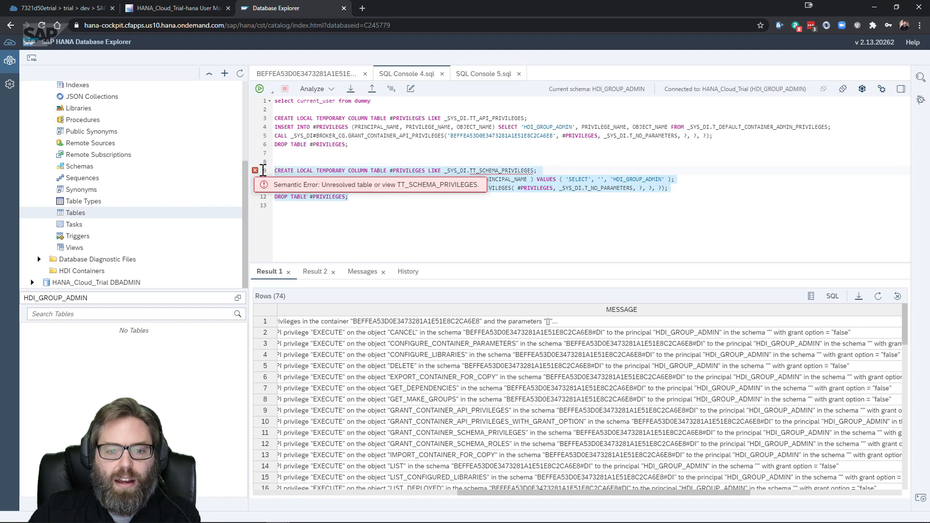
{"action": "left_click", "coordinate": [260, 89]}
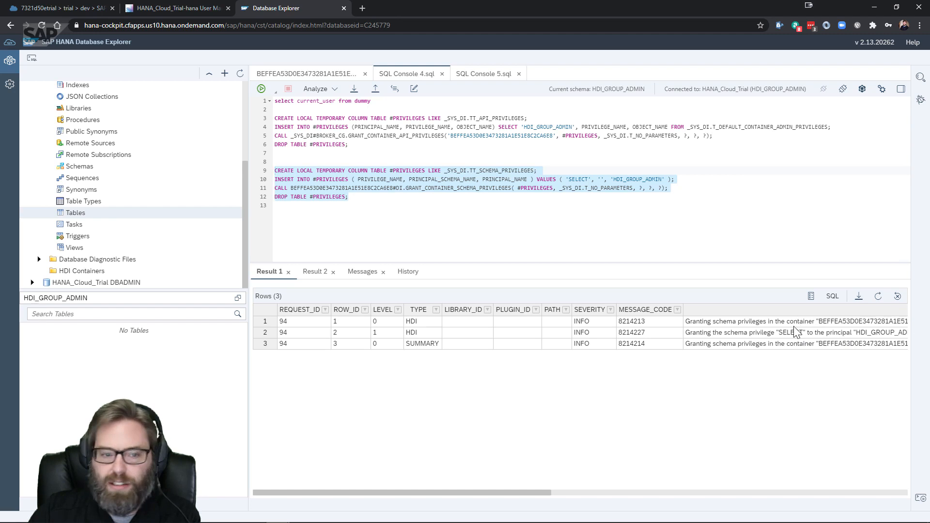
{"action": "scroll", "coordinate": [96, 132], "scroll_direction": "up", "scroll_amount": 3}
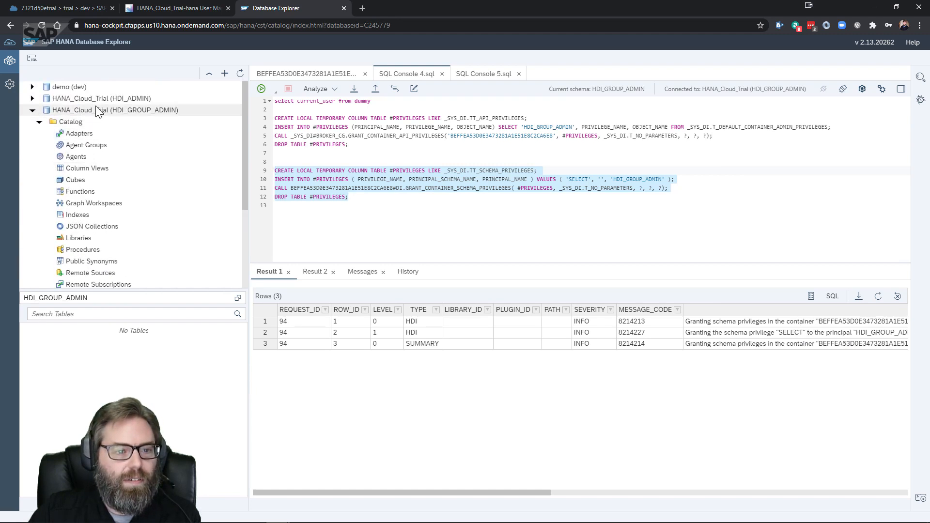
Refresh the HDI_GROUP_ADMIN catalog and clear the Tables schema filter to show all schemas
{"action": "right_click", "coordinate": [106, 111]}
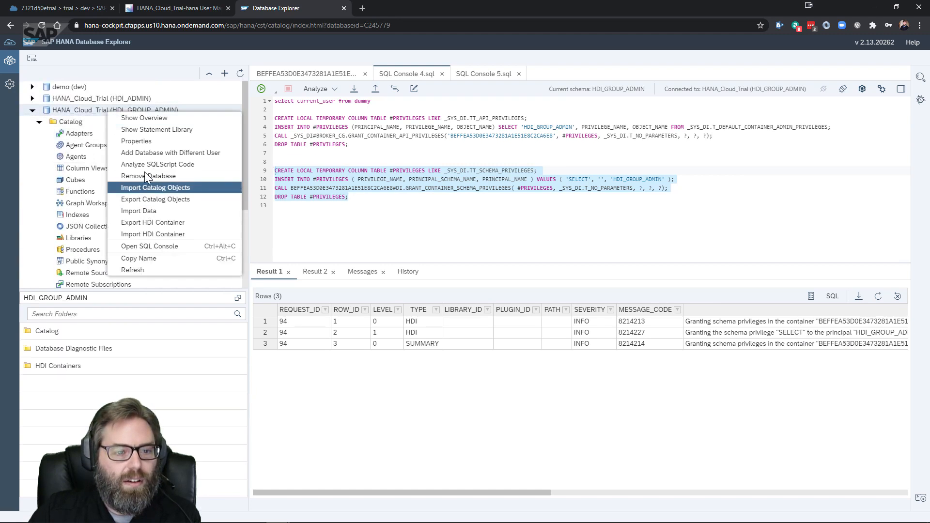
{"action": "left_click", "coordinate": [143, 269]}
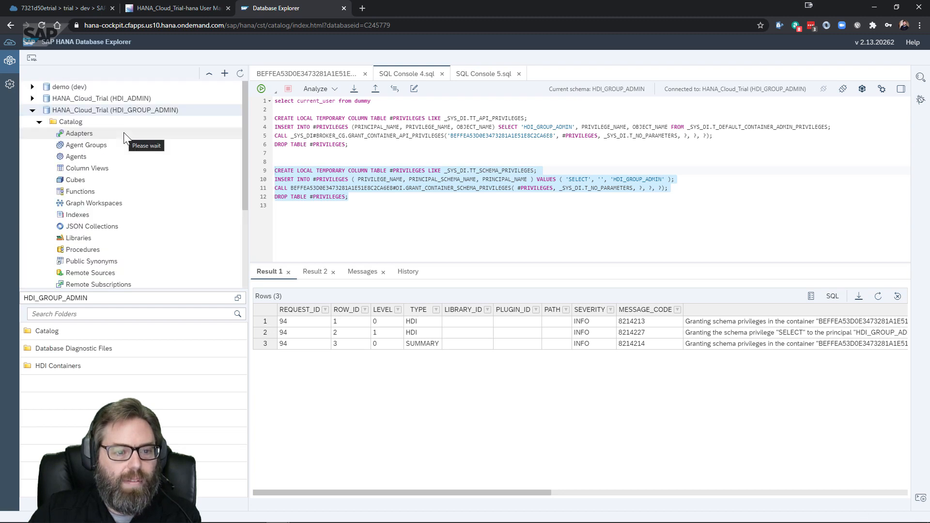
{"action": "scroll", "coordinate": [116, 140], "scroll_direction": "down", "scroll_amount": 3}
{"action": "left_click", "coordinate": [94, 213]}
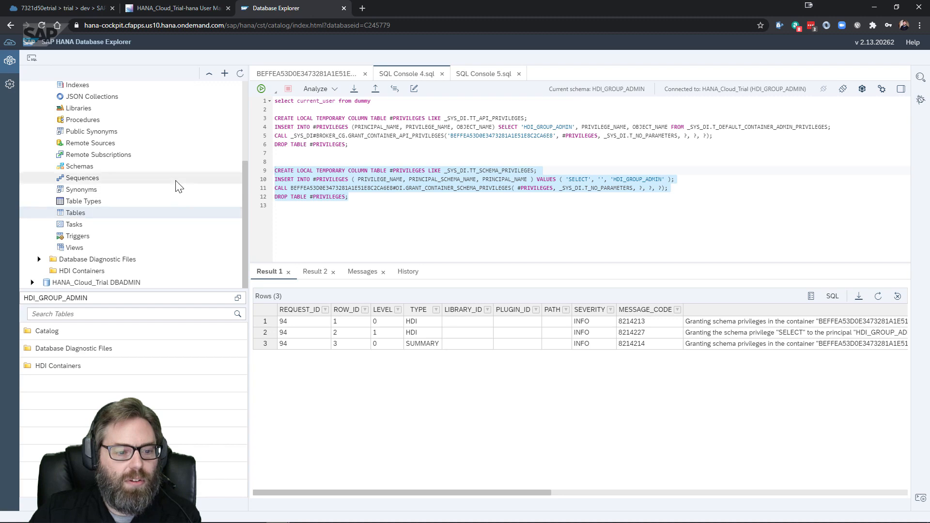
{"action": "right_click", "coordinate": [88, 214]}
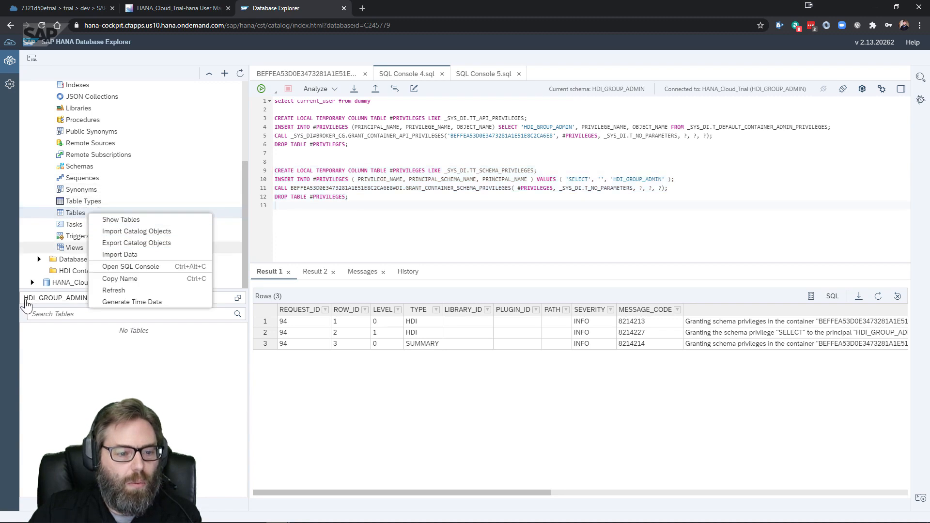
{"action": "left_click", "coordinate": [68, 297]}
{"action": "double_click", "coordinate": [68, 298]}
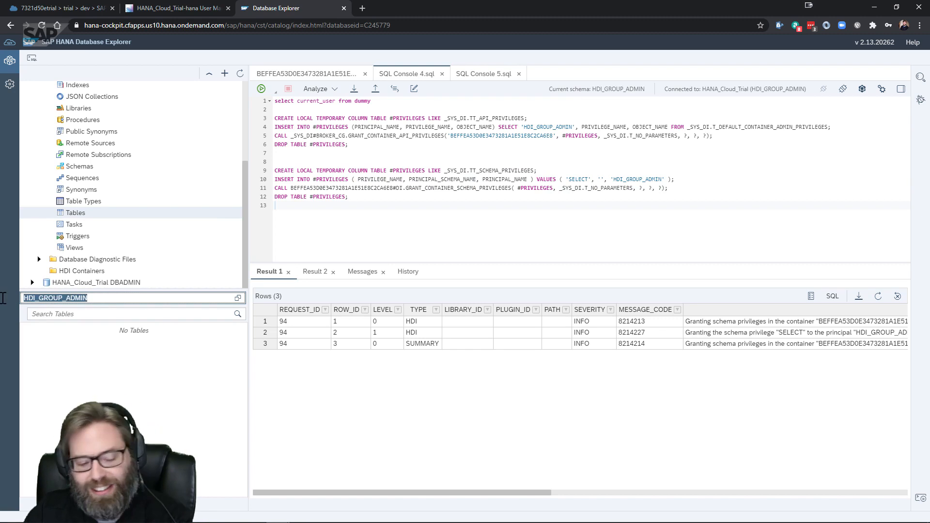
{"action": "key", "text": "BackSpace"}
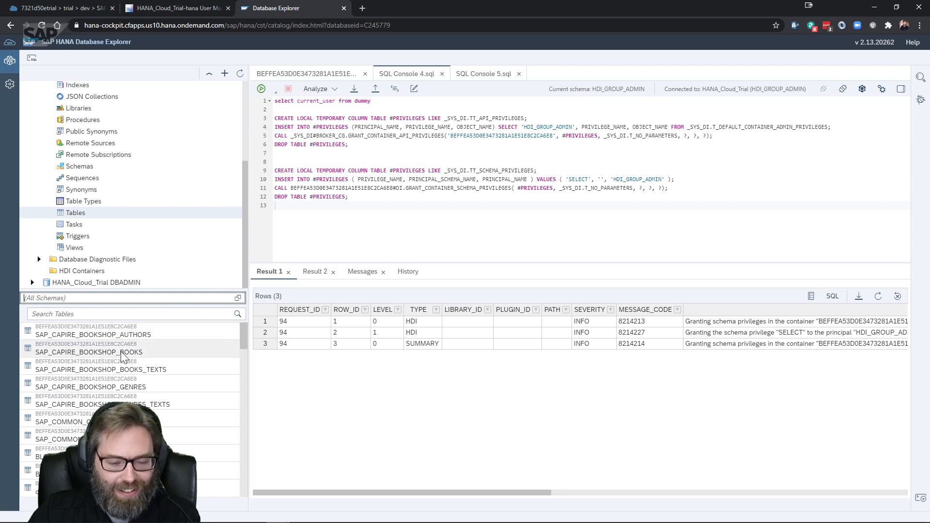
Open SAP_CAPIRE_BOOKSHOP_BOOKS data showing its 5 book rows, then switch to HANA Cockpit User Management
{"action": "right_click", "coordinate": [147, 350]}
{"action": "left_click", "coordinate": [188, 371]}
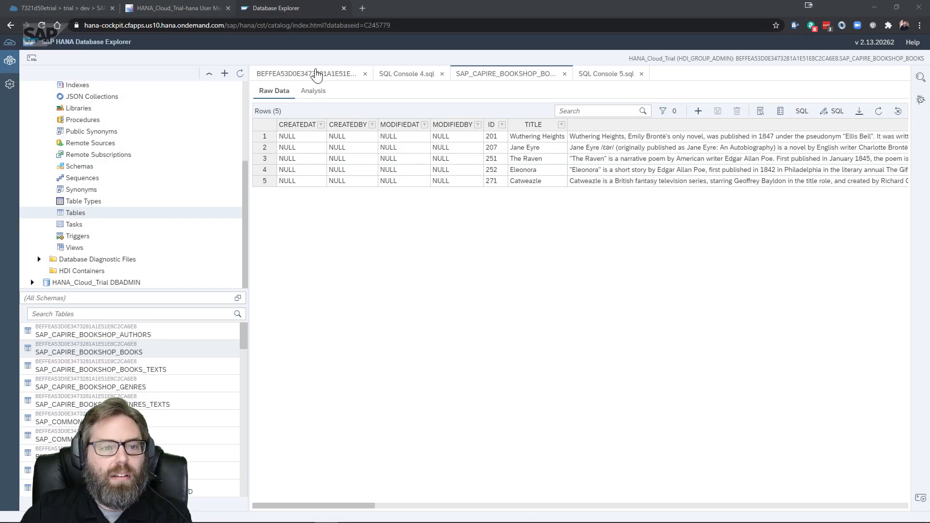
{"action": "left_click", "coordinate": [153, 7]}
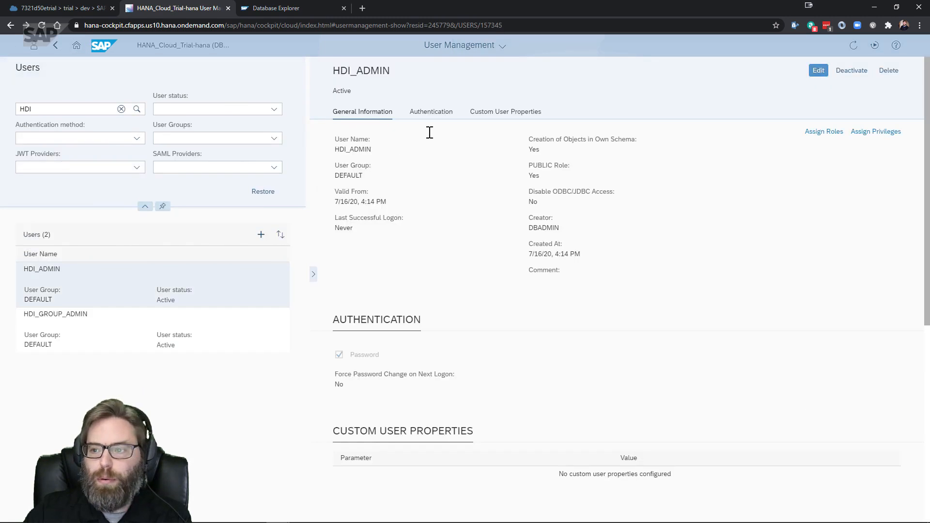
Start a new standard database user named CAP_REPORTING in the Create User form
{"action": "left_click", "coordinate": [55, 45]}
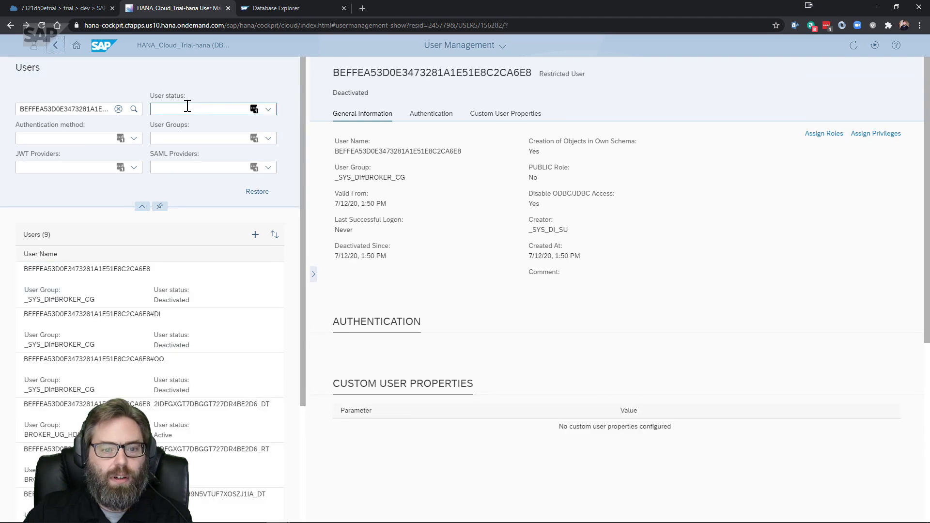
{"action": "left_click", "coordinate": [250, 238]}
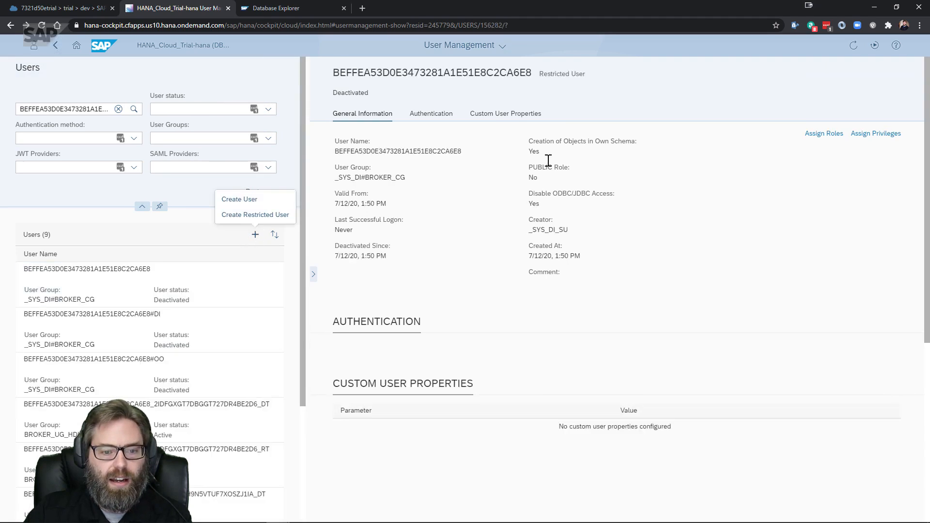
{"action": "left_click", "coordinate": [252, 200]}
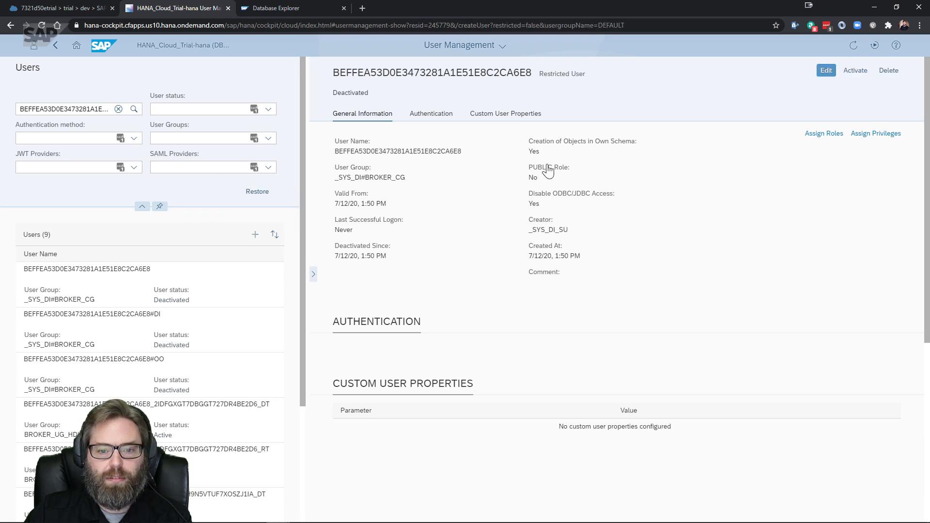
{"action": "left_click", "coordinate": [372, 132]}
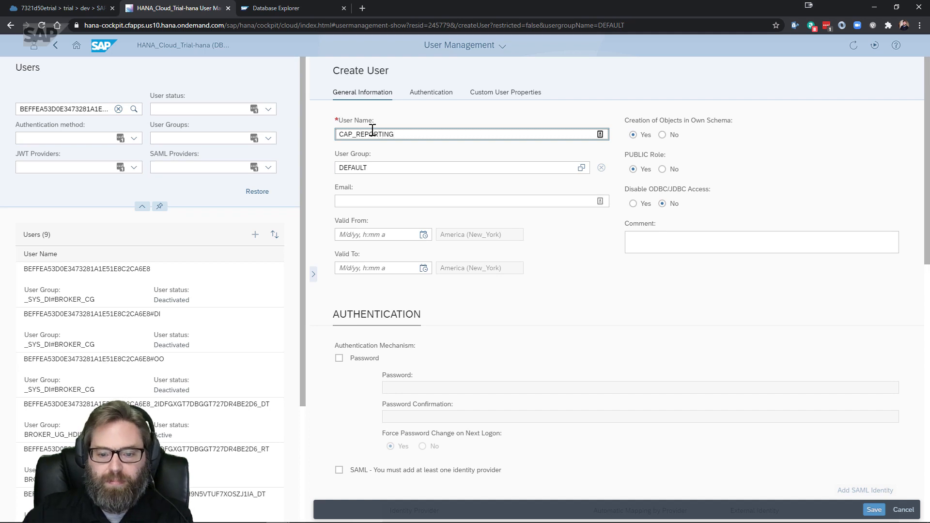
Enable password authentication and enter and confirm the user's password
{"action": "left_click", "coordinate": [354, 358]}
{"action": "scroll", "coordinate": [492, 346], "scroll_direction": "down", "scroll_amount": 4}
{"action": "left_click", "coordinate": [405, 194]}
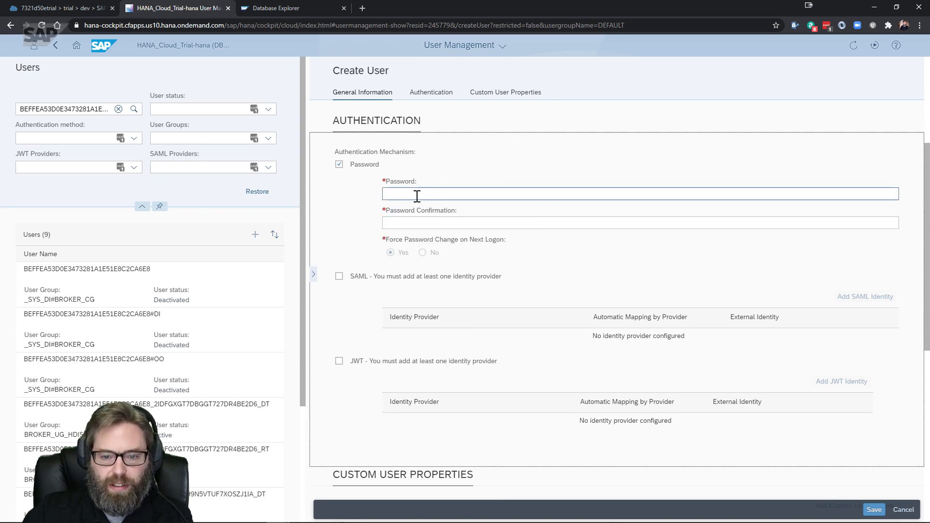
{"action": "left_click", "coordinate": [417, 195]}
{"action": "type", "text": "•••"}
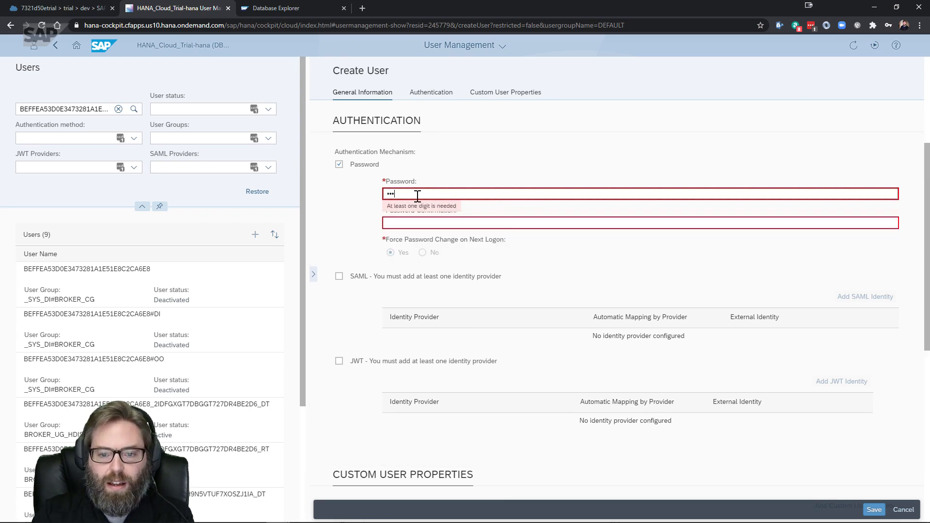
{"action": "type", "text": "••••••••"}
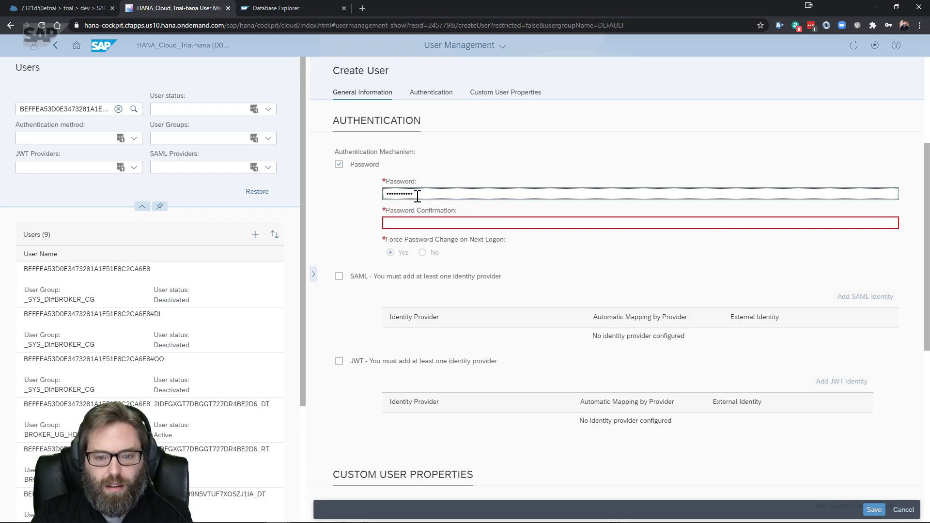
{"action": "key", "text": "Tab"}
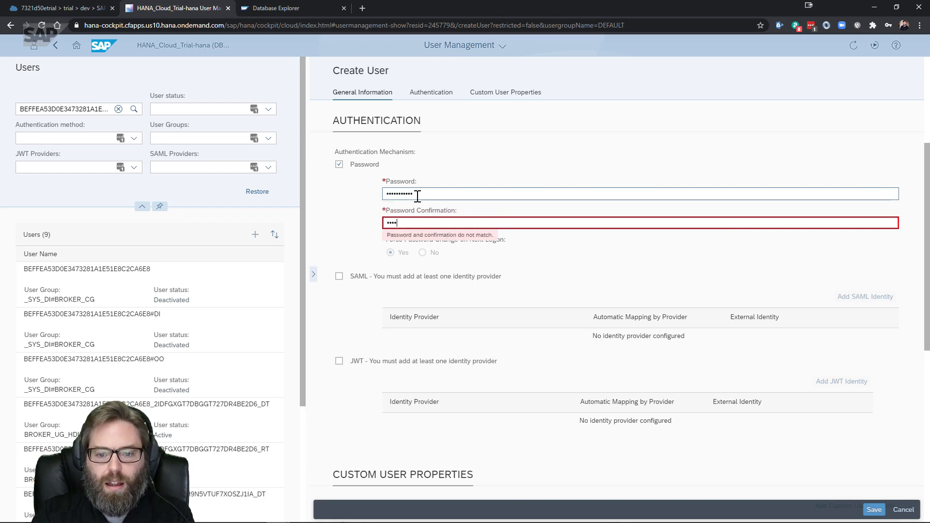
{"action": "type", "text": "•••••••••••"}
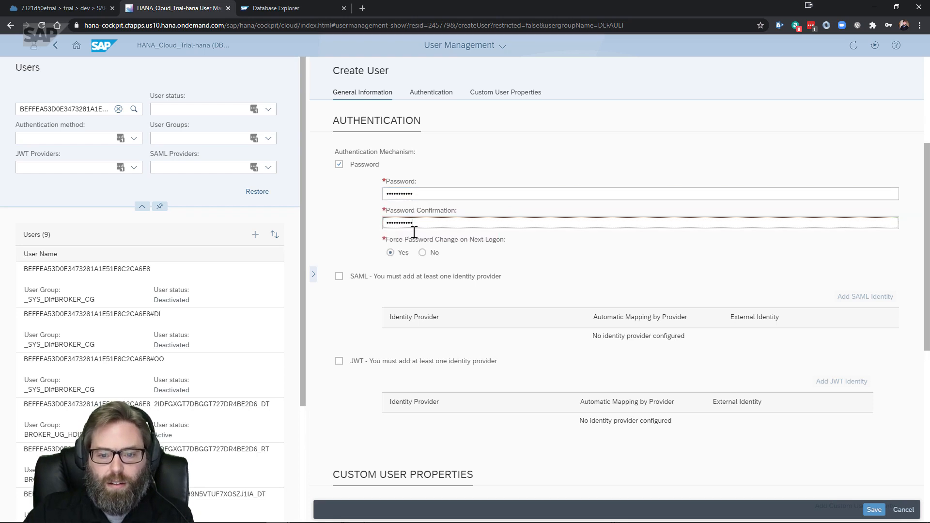
Set Force Password Change to No and save the CAP_REPORTING user
{"action": "left_click", "coordinate": [423, 252]}
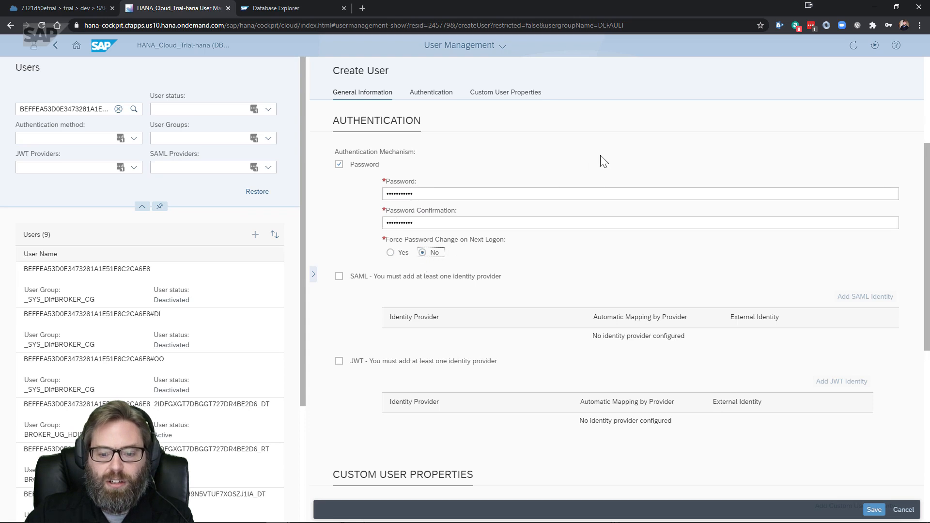
{"action": "scroll", "coordinate": [603, 161], "scroll_direction": "down", "scroll_amount": 4}
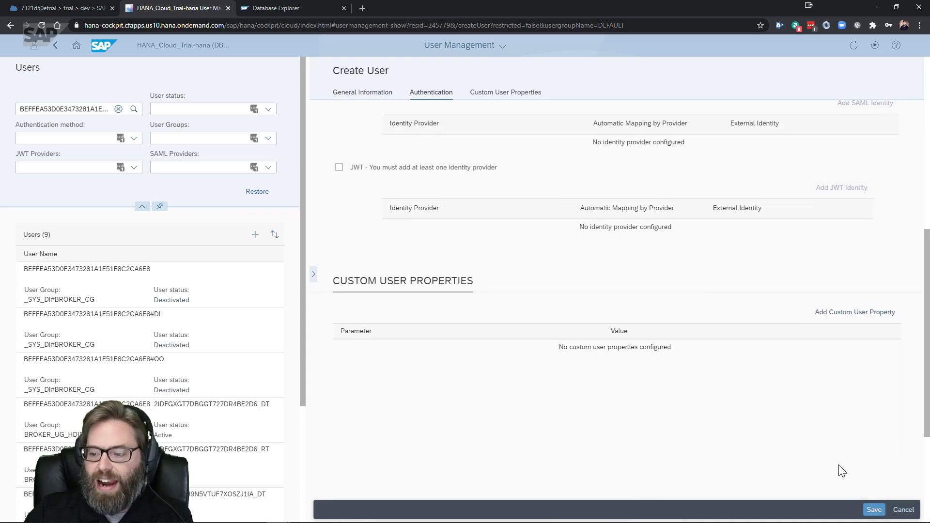
{"action": "scroll", "coordinate": [818, 442], "scroll_direction": "up", "scroll_amount": 4}
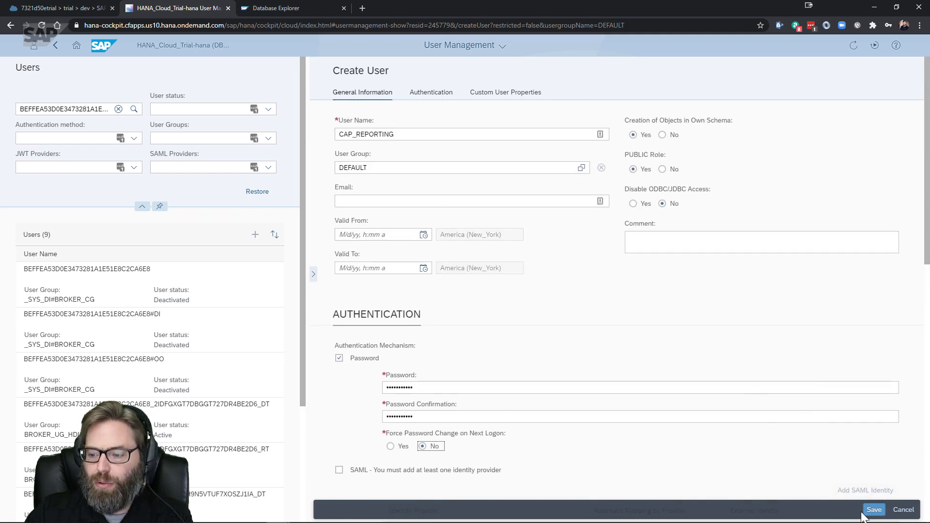
{"action": "left_click", "coordinate": [875, 507]}
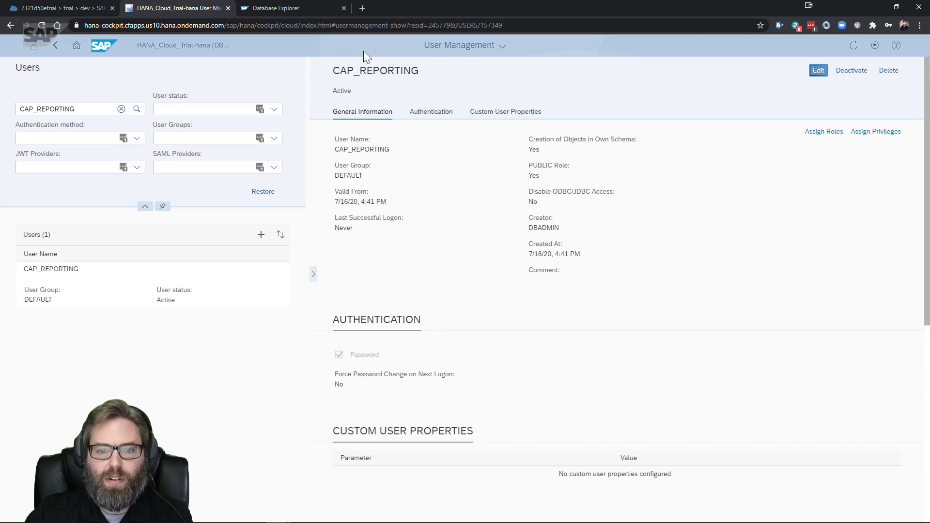
Return to the SQL Console 4.sql privileges script and review its API and schema grant blocks
{"action": "left_click", "coordinate": [73, 8]}
{"action": "left_click", "coordinate": [280, 8]}
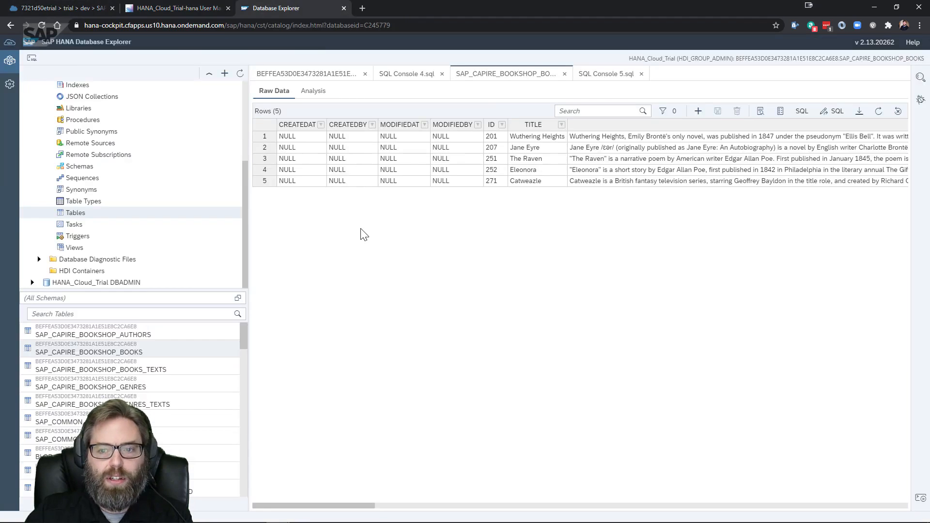
{"action": "left_click", "coordinate": [594, 77]}
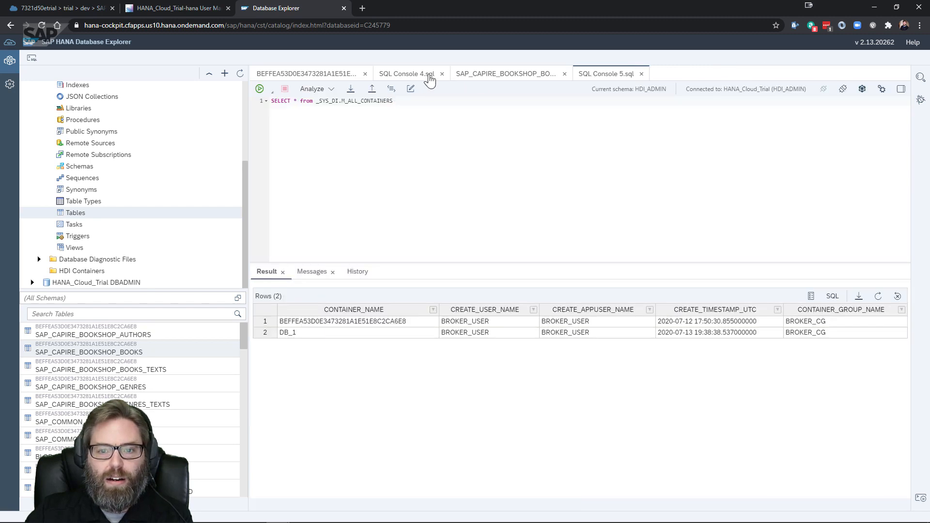
{"action": "left_click", "coordinate": [406, 74]}
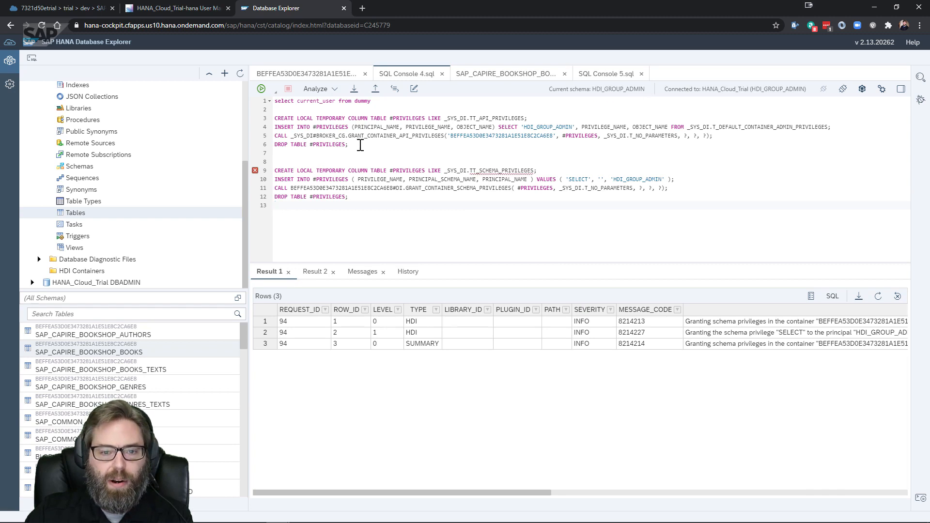
{"action": "left_click_drag", "start_coordinate": [360, 145], "coordinate": [238, 120]}
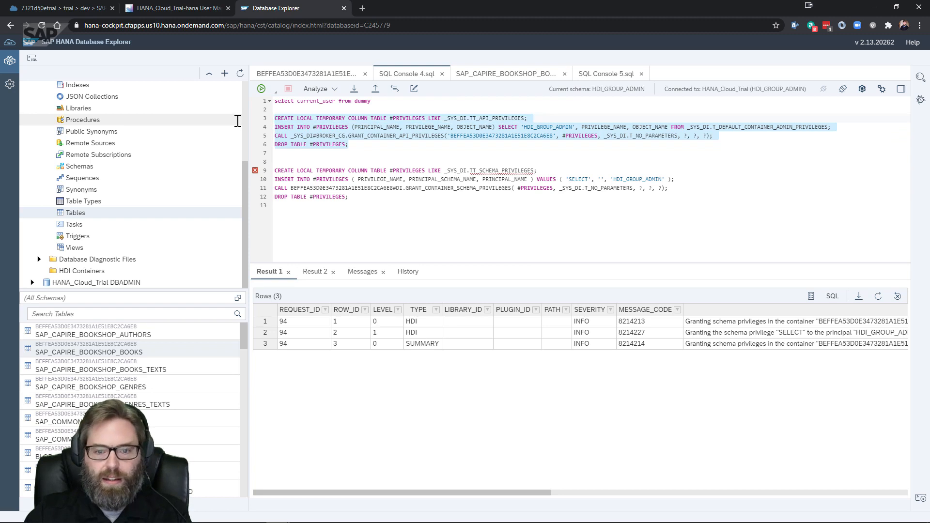
{"action": "left_click_drag", "start_coordinate": [368, 201], "coordinate": [260, 170]}
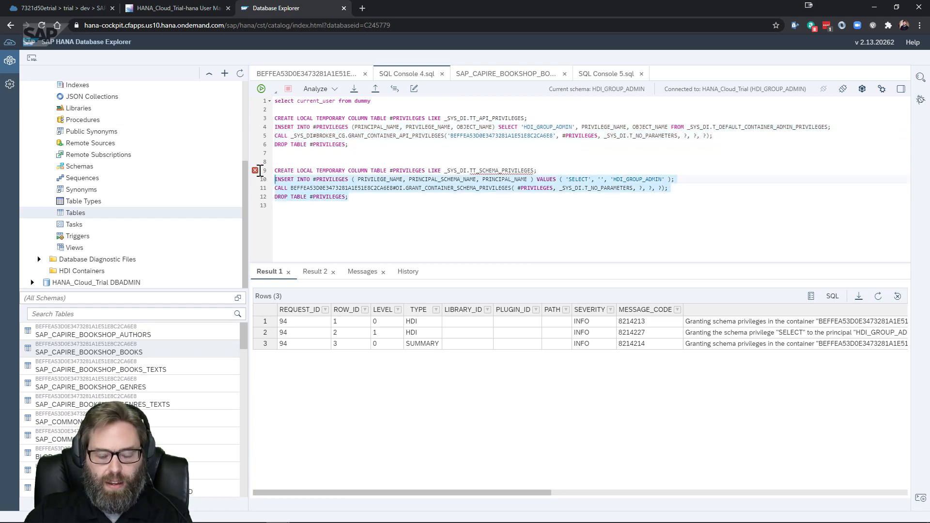
{"action": "left_click", "coordinate": [482, 205]}
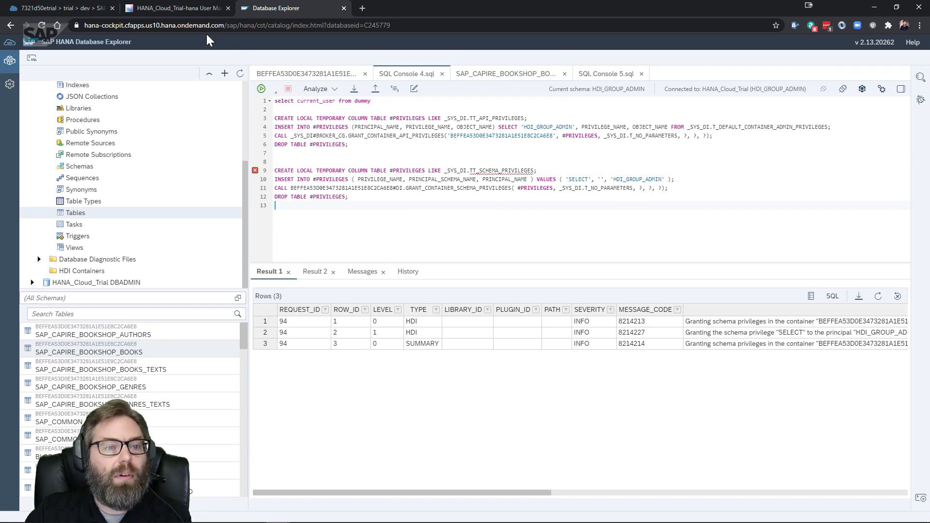
Replace HDI_GROUP_ADMIN with CAP_REPORTING as the grantee on line 10
{"action": "left_click", "coordinate": [176, 5]}
{"action": "left_click", "coordinate": [272, 8]}
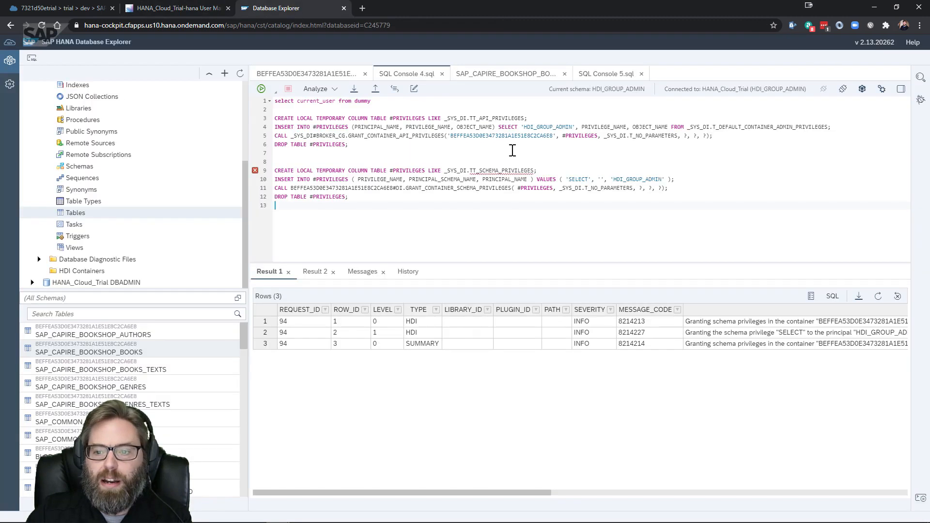
{"action": "double_click", "coordinate": [618, 179]}
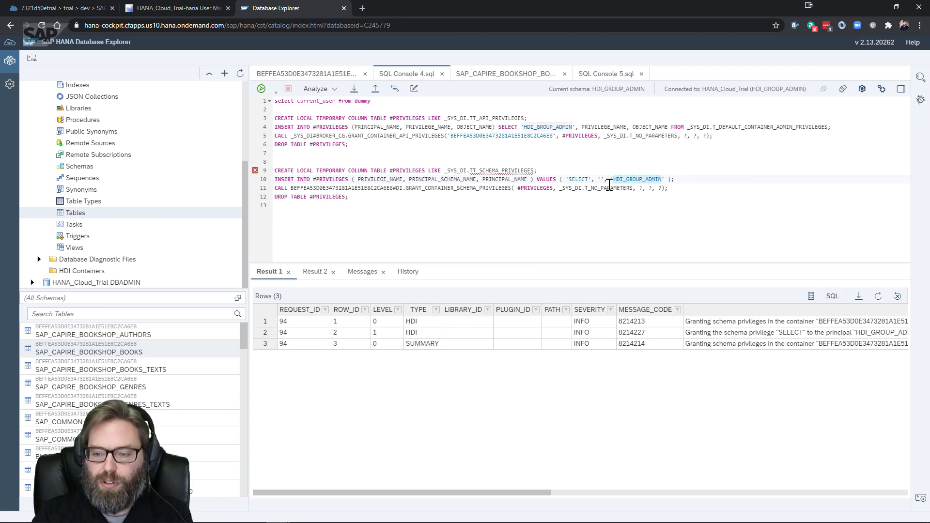
{"action": "type", "text": "CAP_REPORTING"}
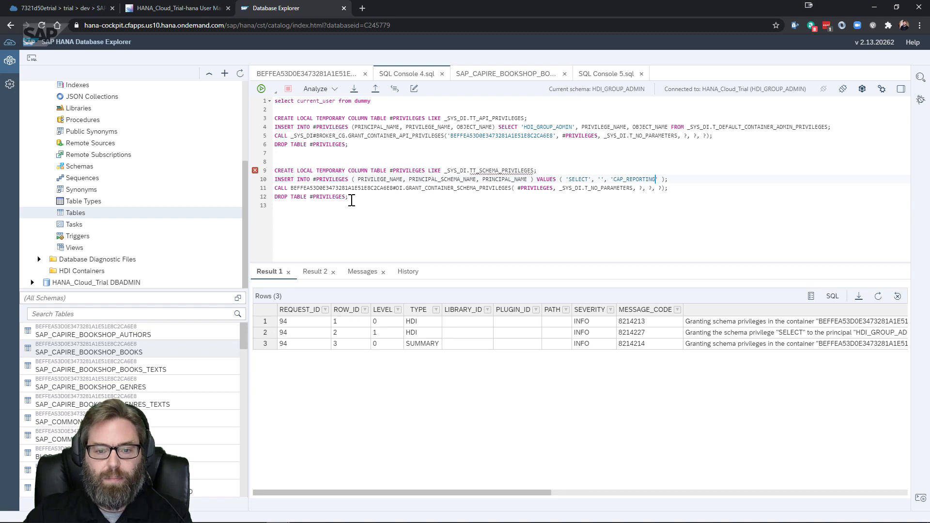
Run the schema grant statements on lines 9–12 for CAP_REPORTING, returning 3 INFO rows
{"action": "left_click_drag", "start_coordinate": [349, 198], "coordinate": [254, 171]}
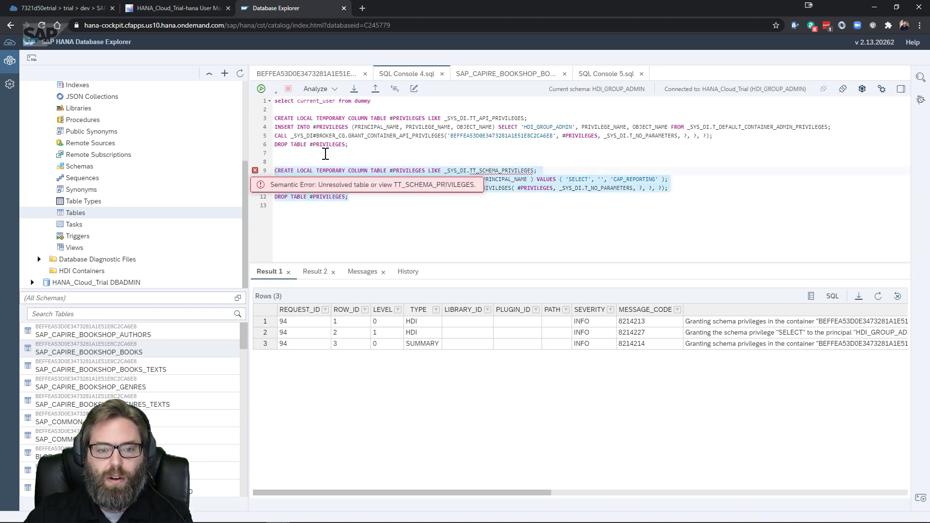
{"action": "left_click", "coordinate": [261, 88]}
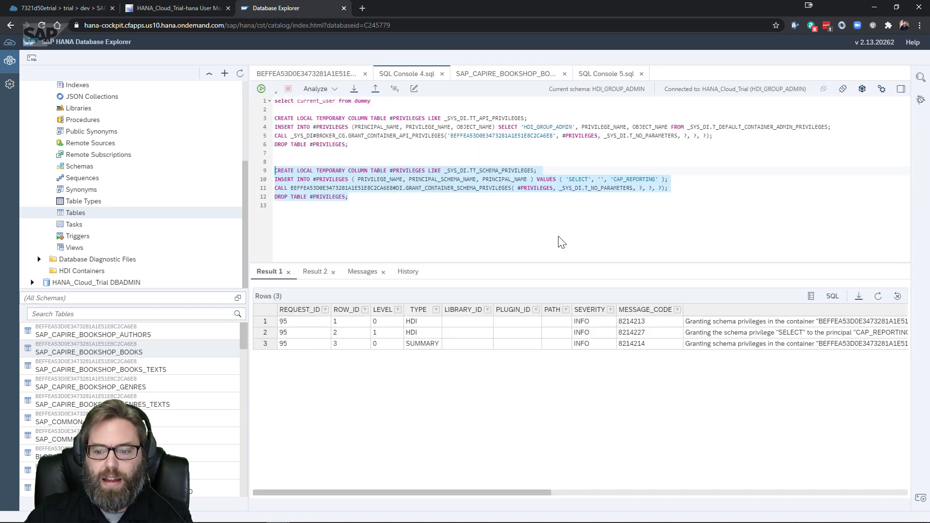
{"action": "left_click_drag", "start_coordinate": [512, 492], "coordinate": [601, 490]}
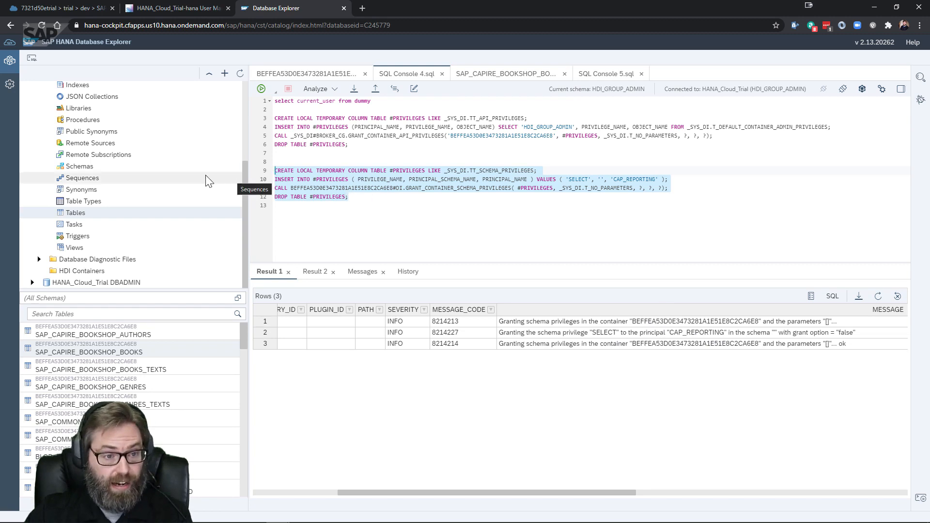
{"action": "scroll", "coordinate": [175, 181], "scroll_direction": "up", "scroll_amount": 5}
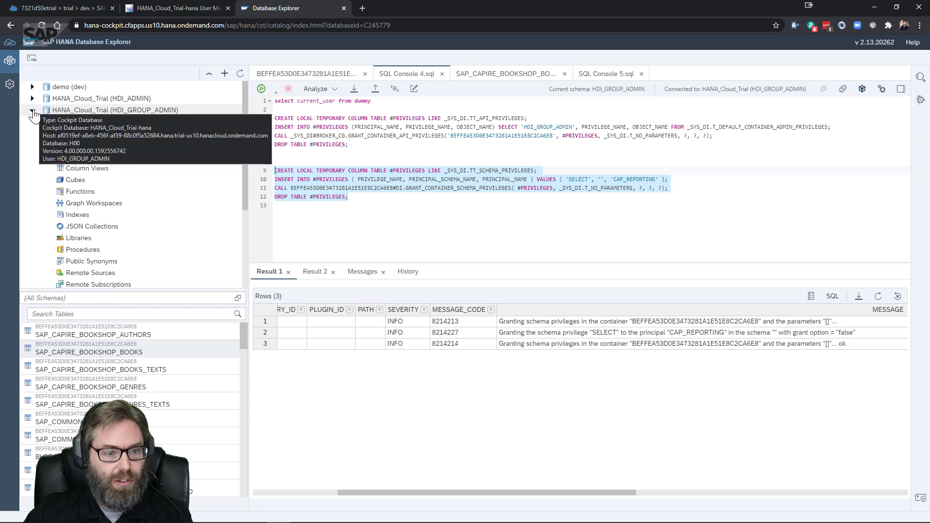
Add the HANA_Cloud_Trial database again with user CAP_REPORTING and its password
{"action": "left_click", "coordinate": [32, 111]}
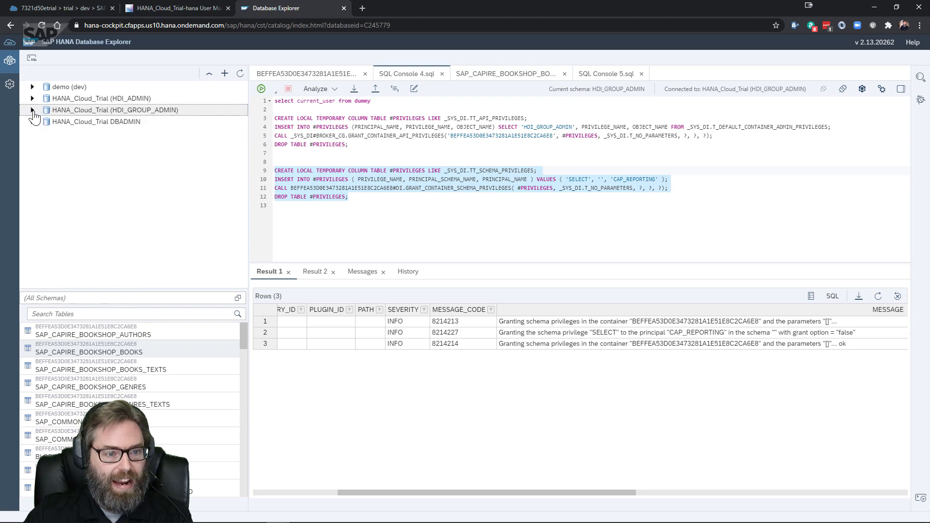
{"action": "right_click", "coordinate": [153, 121]}
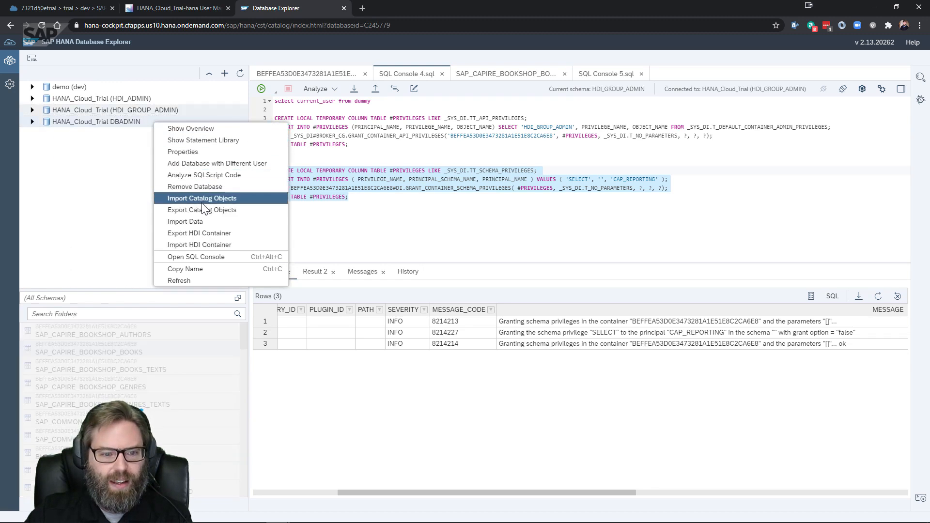
{"action": "left_click", "coordinate": [205, 163]}
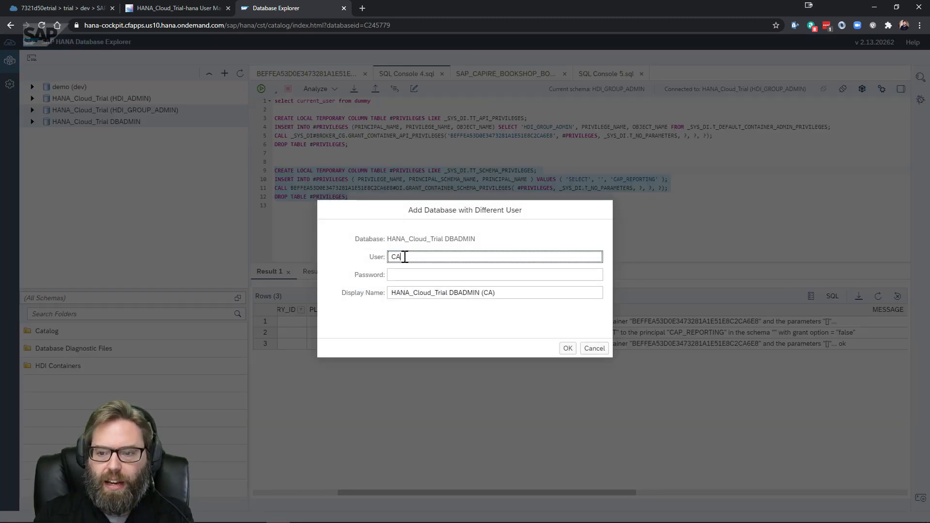
{"action": "type", "text": "CAP_REPORTING"}
{"action": "key", "text": "Tab"}
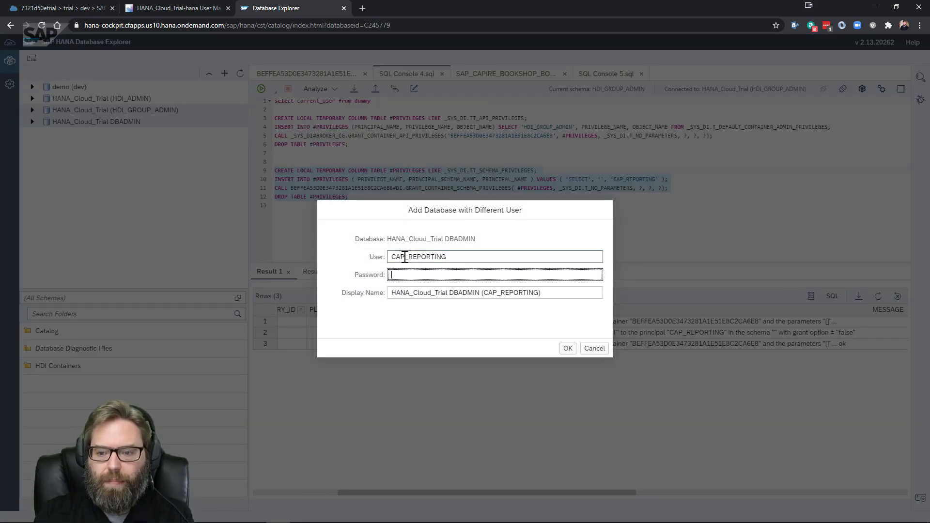
{"action": "type", "text": "Password1"}
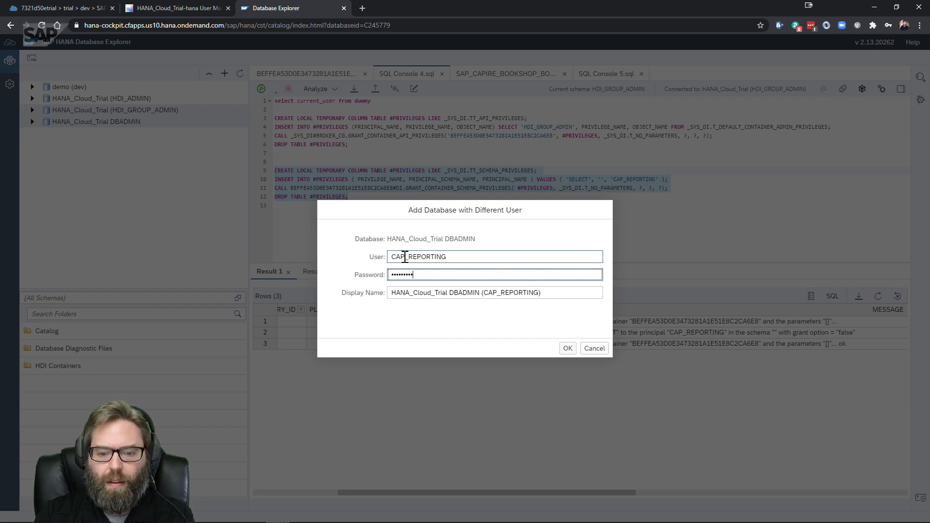
{"action": "type", "text": "23"}
Remove DBADMIN from the display name so it reads HANA_Cloud_Trial (CAP_REPORTING), and confirm
{"action": "double_click", "coordinate": [466, 294]}
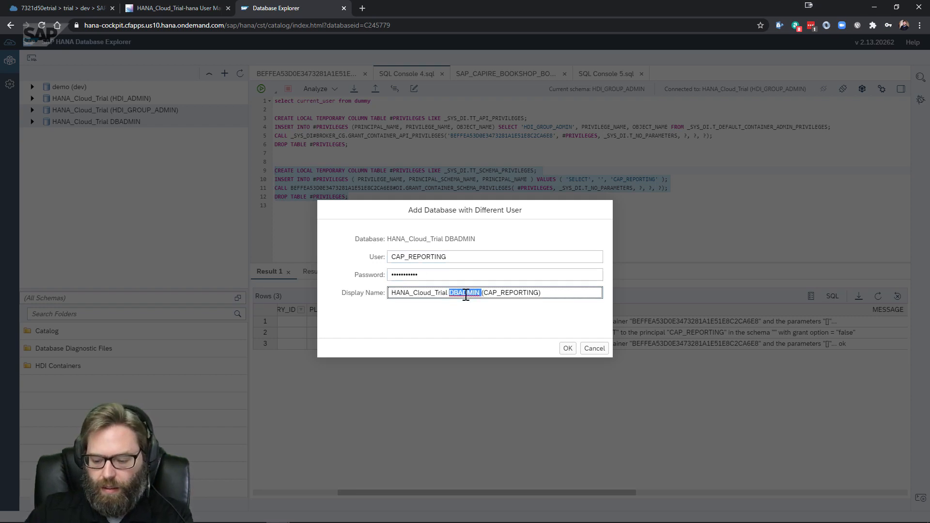
{"action": "key", "text": "shift+Left"}
{"action": "key", "text": "BackSpace"}
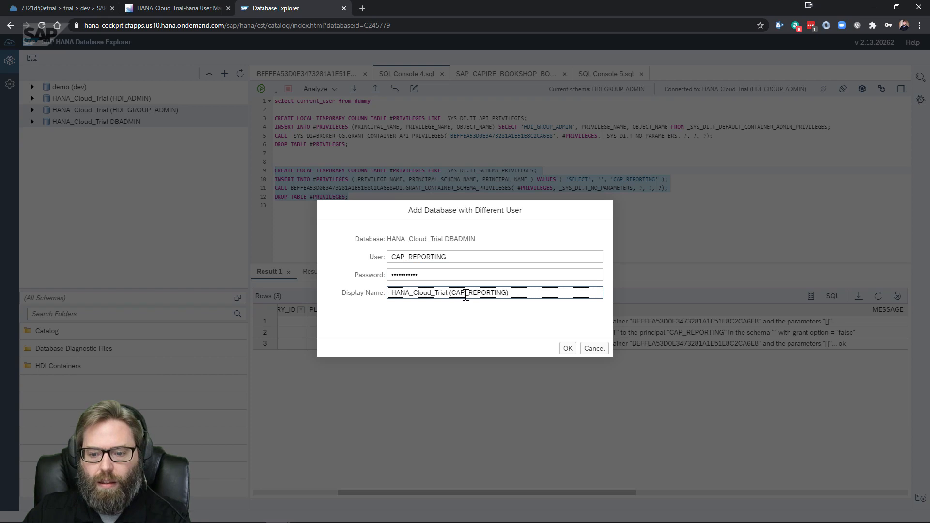
{"action": "left_click", "coordinate": [566, 349]}
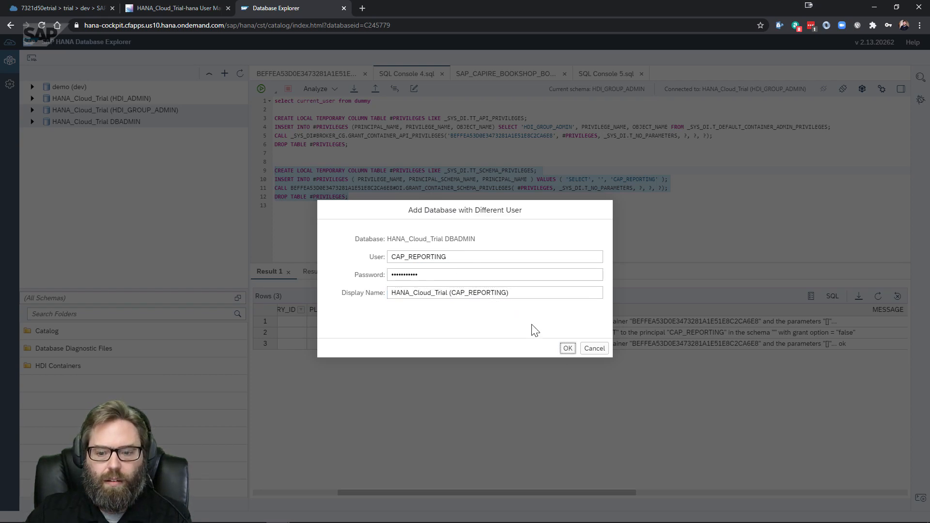
{"action": "left_click", "coordinate": [565, 347]}
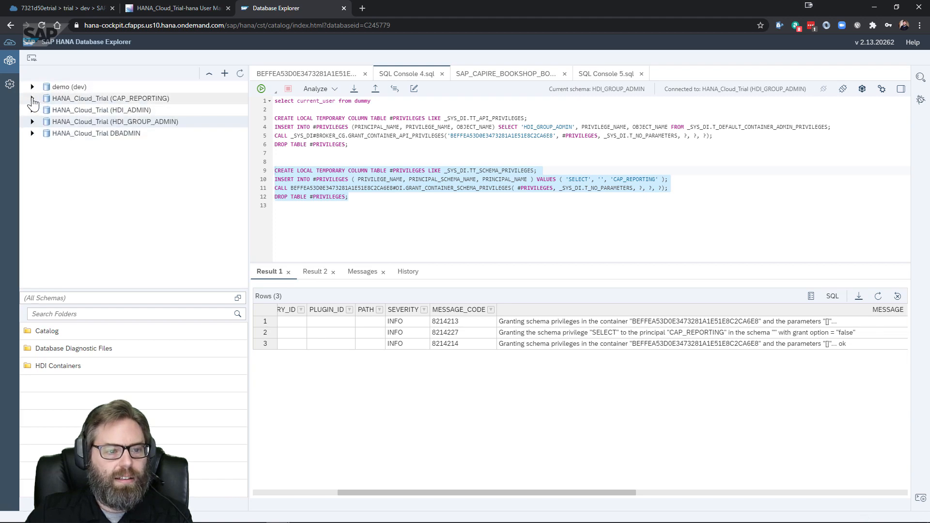
List the CAP_REPORTING connection's tables with the schema filter cleared to show all schemas
{"action": "left_click", "coordinate": [32, 99]}
{"action": "scroll", "coordinate": [106, 228], "scroll_direction": "down", "scroll_amount": 4}
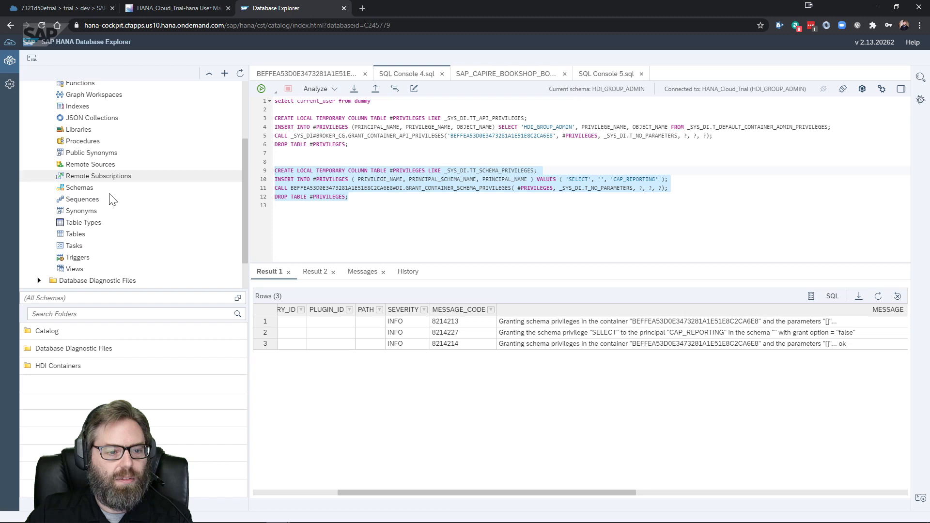
{"action": "left_click", "coordinate": [97, 235]}
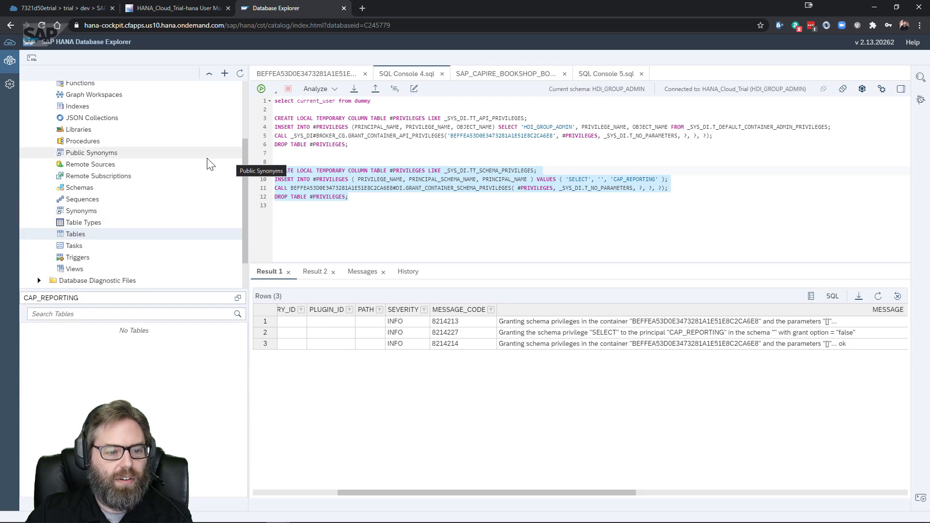
{"action": "double_click", "coordinate": [95, 299]}
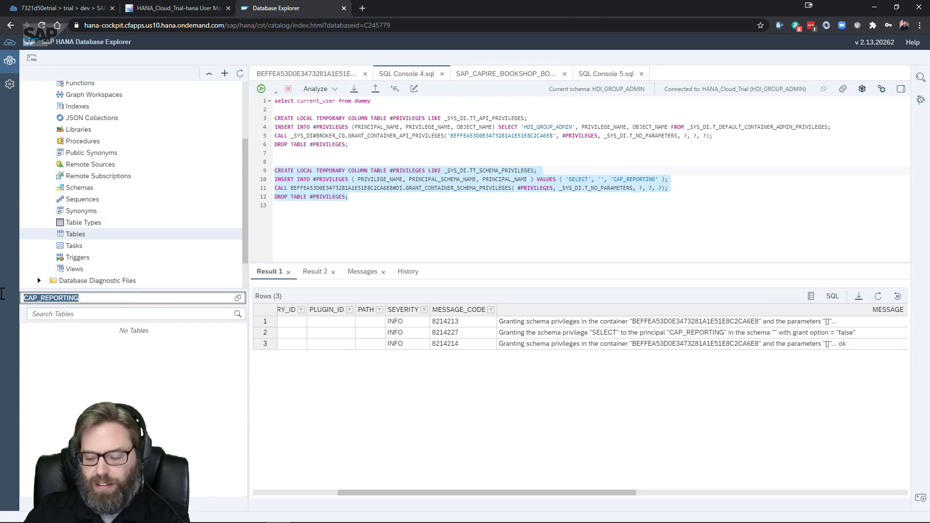
{"action": "key", "text": "BackSpace"}
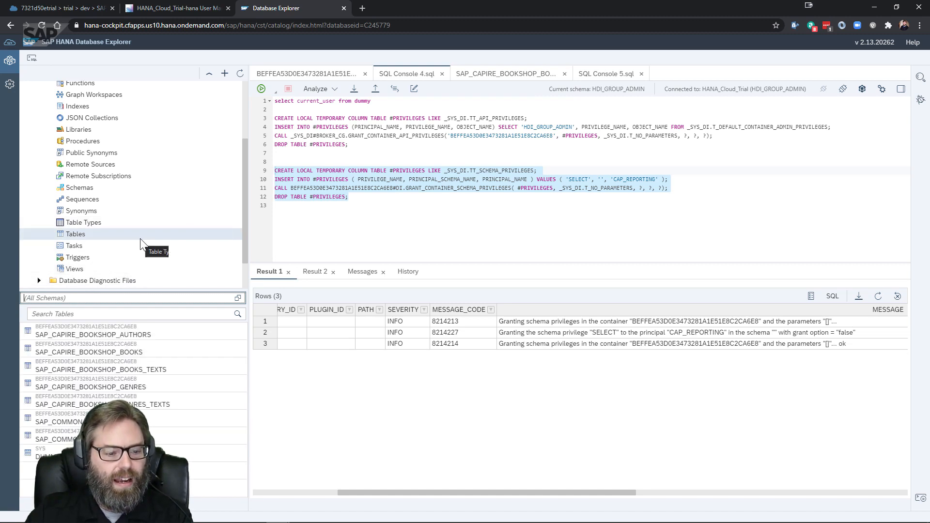
Open SAP_CAPIRE_BOOKSHOP_BOOKS and view its raw data rows
{"action": "left_click", "coordinate": [150, 347]}
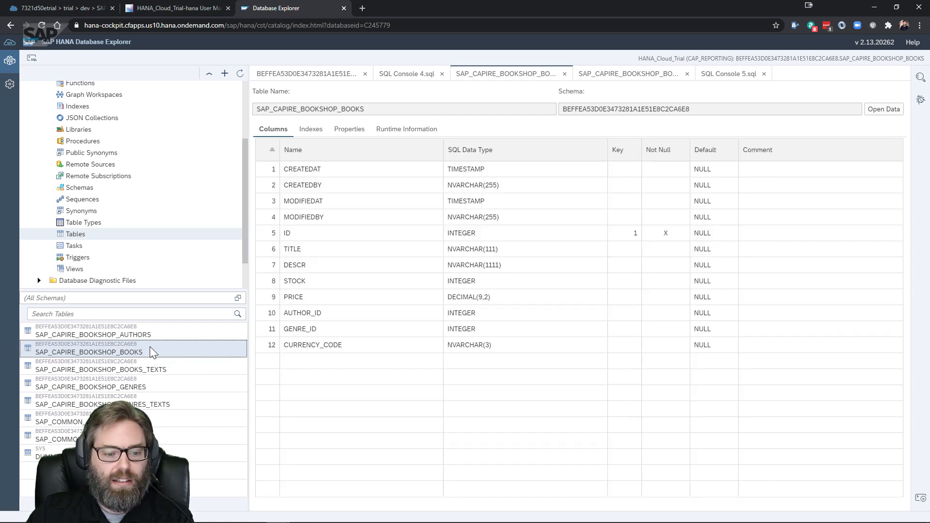
{"action": "right_click", "coordinate": [149, 347]}
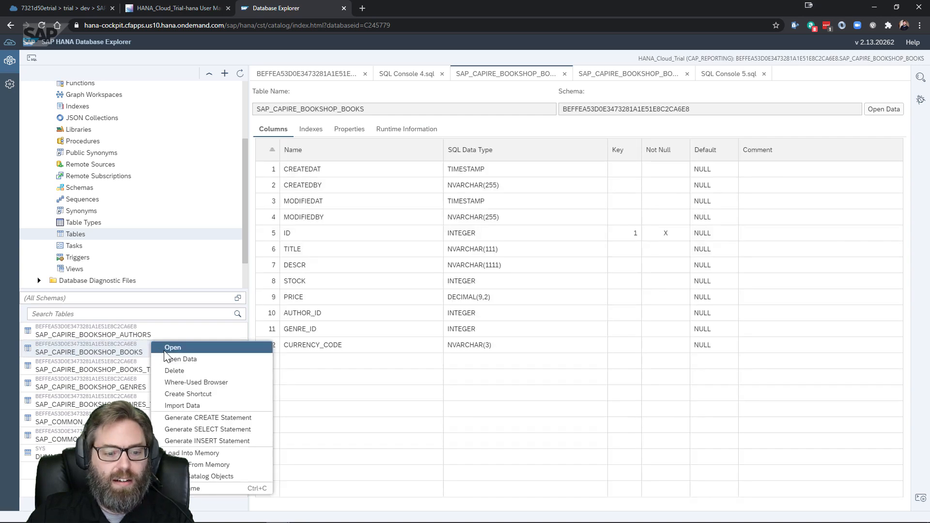
{"action": "left_click", "coordinate": [192, 358]}
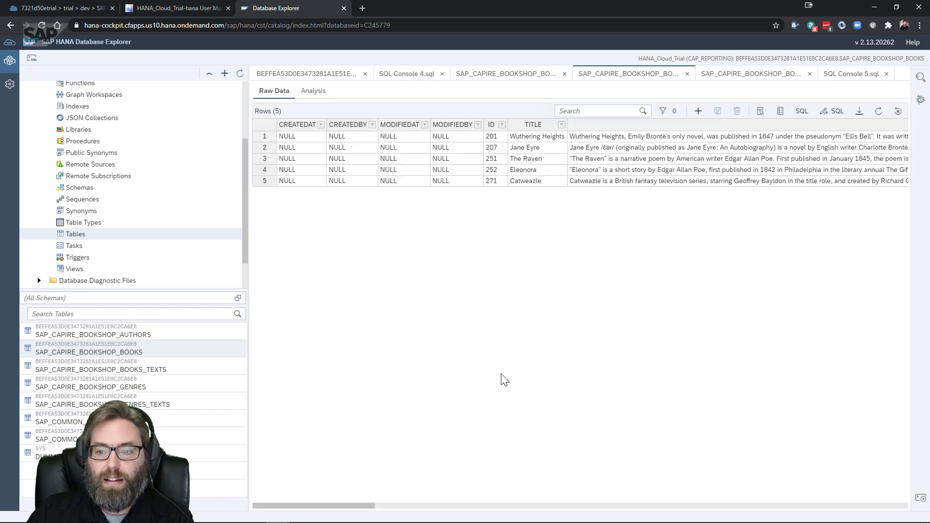
Generate an INSERT statement for SAP_CAPIRE_BOOKSHOP_BOOKS and enter 12 as the ID value
{"action": "right_click", "coordinate": [156, 349]}
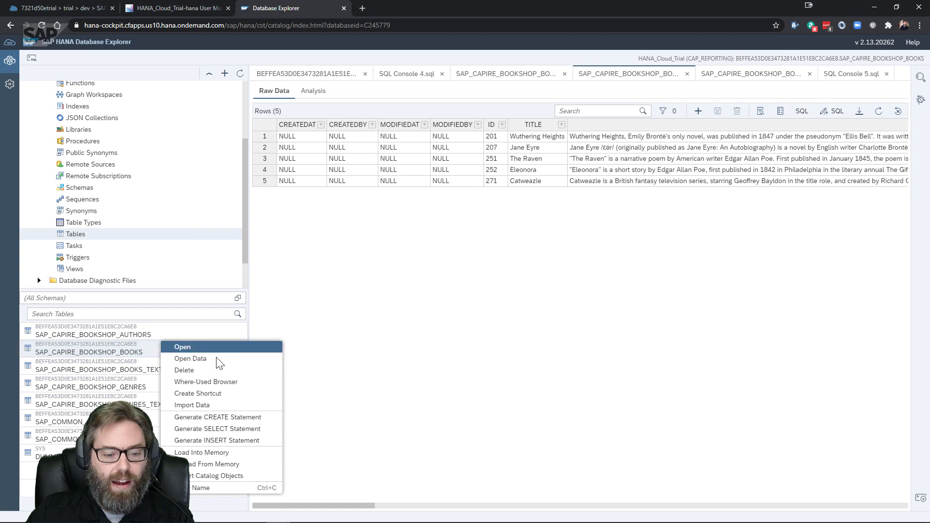
{"action": "left_click", "coordinate": [248, 438]}
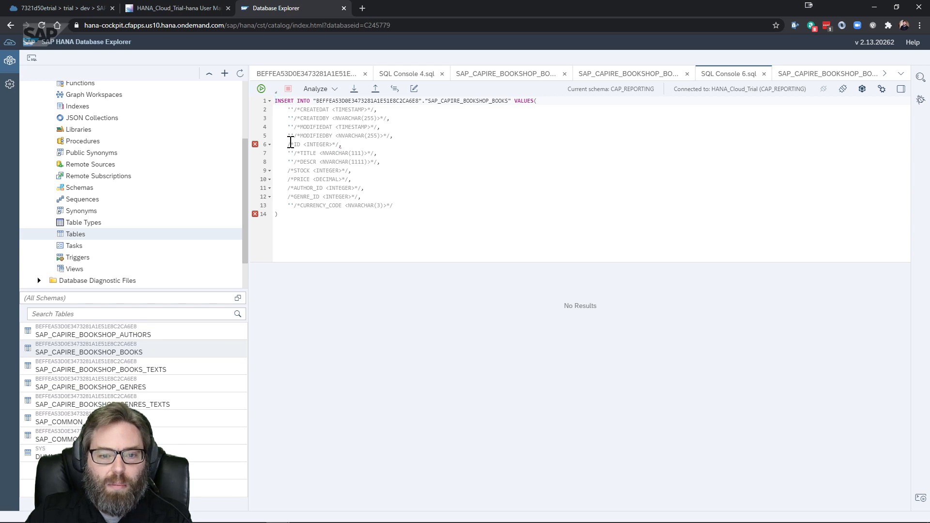
{"action": "left_click", "coordinate": [341, 145]}
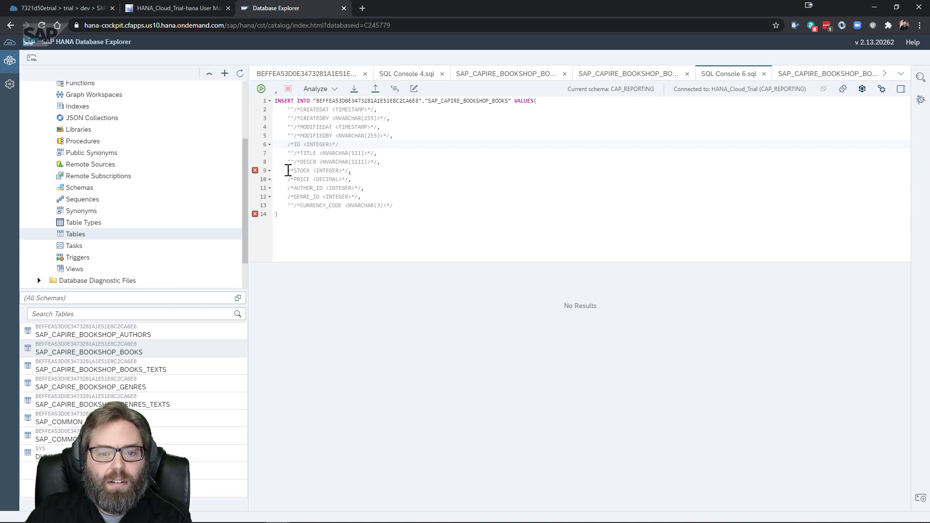
{"action": "left_click", "coordinate": [289, 144]}
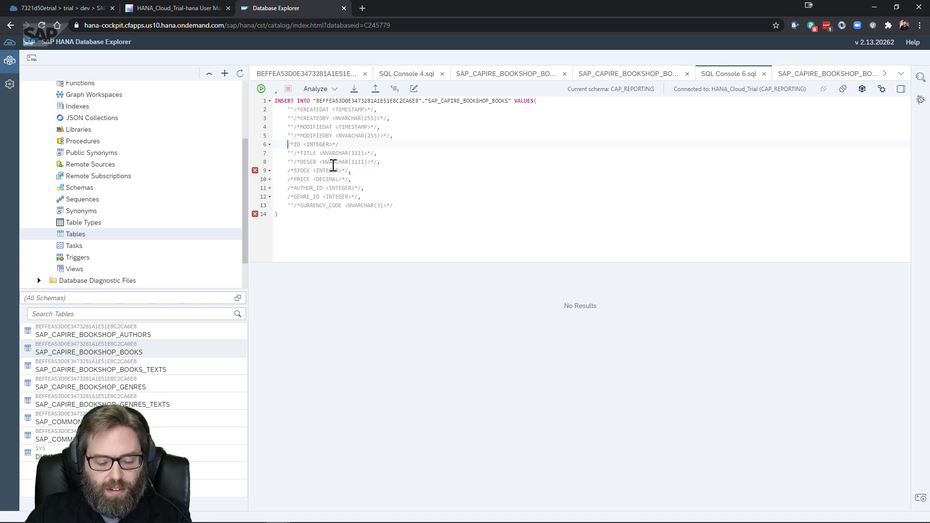
{"action": "type", "text": "12"}
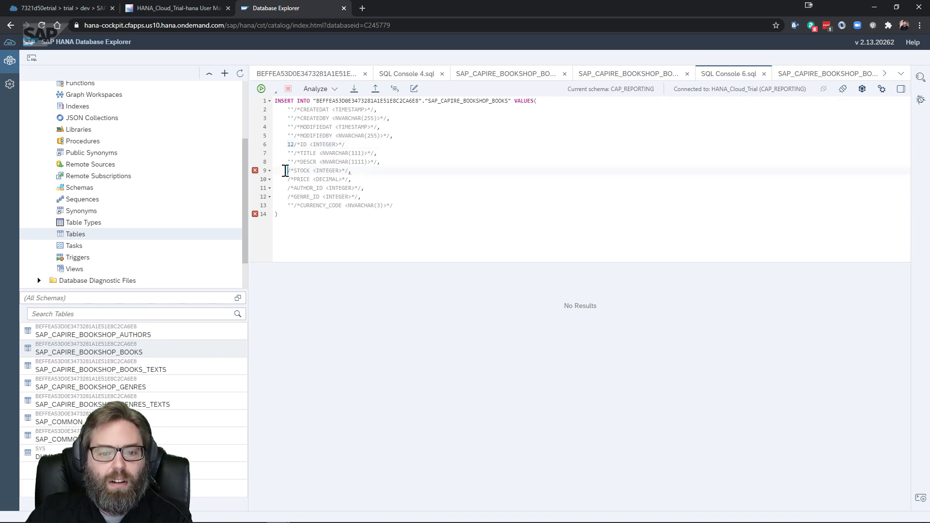
{"action": "type", "text": "12"}
Enter 12 for STOCK and the following value lines, then run the INSERT
{"action": "left_click", "coordinate": [289, 179]}
{"action": "type", "text": "12"}
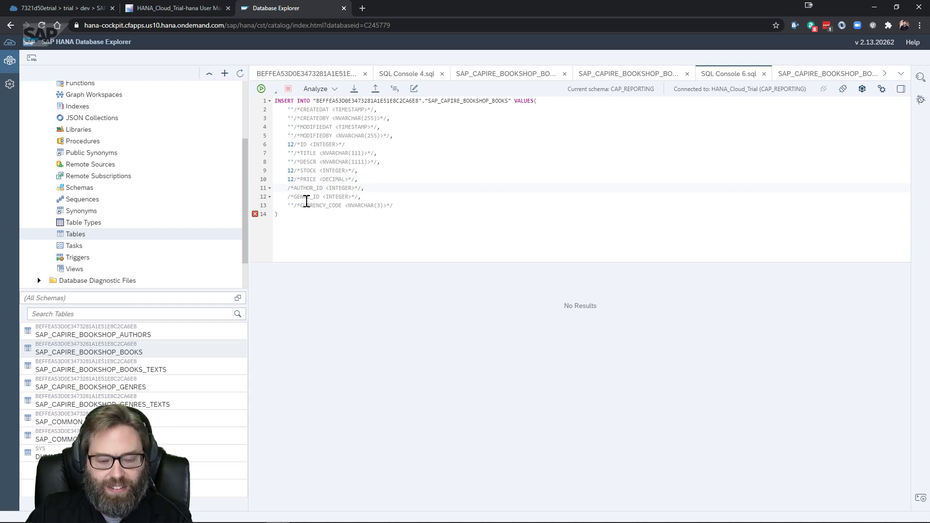
{"action": "type", "text": "12"}
{"action": "left_click", "coordinate": [289, 196]}
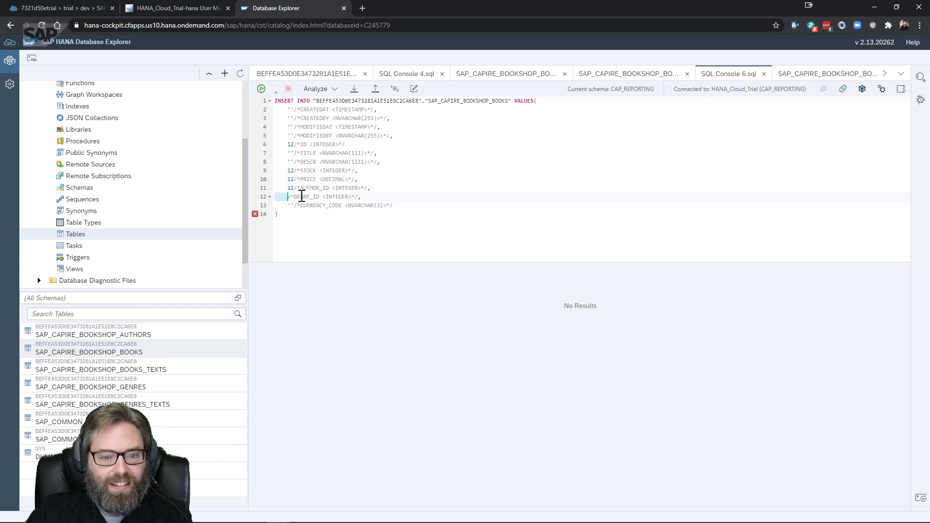
{"action": "type", "text": "12"}
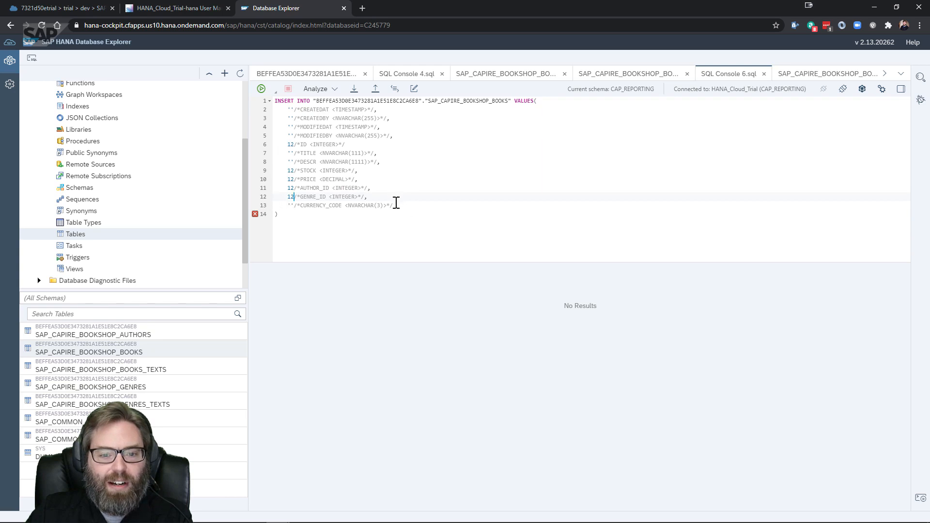
{"action": "left_click", "coordinate": [261, 89]}
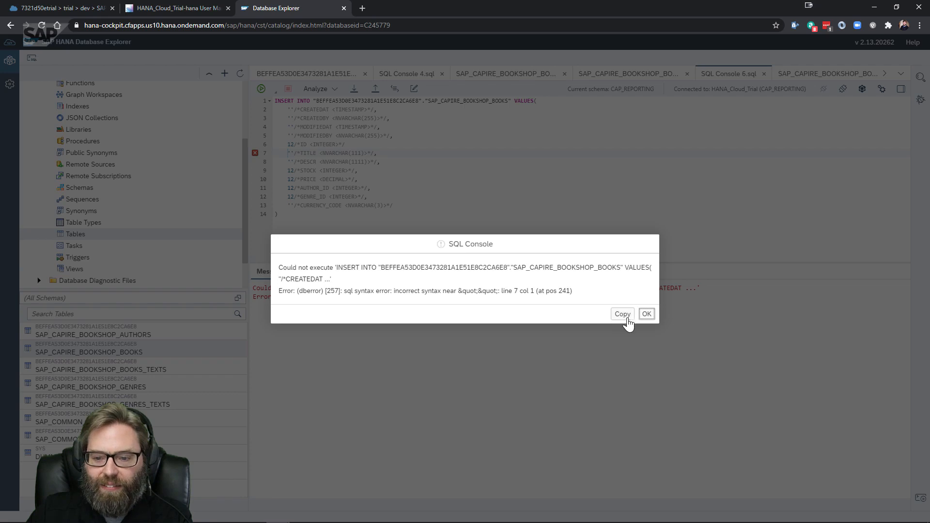
Dismiss the syntax error and set CREATEDAT and MODIFIEDAT values to now()
{"action": "left_click", "coordinate": [646, 315]}
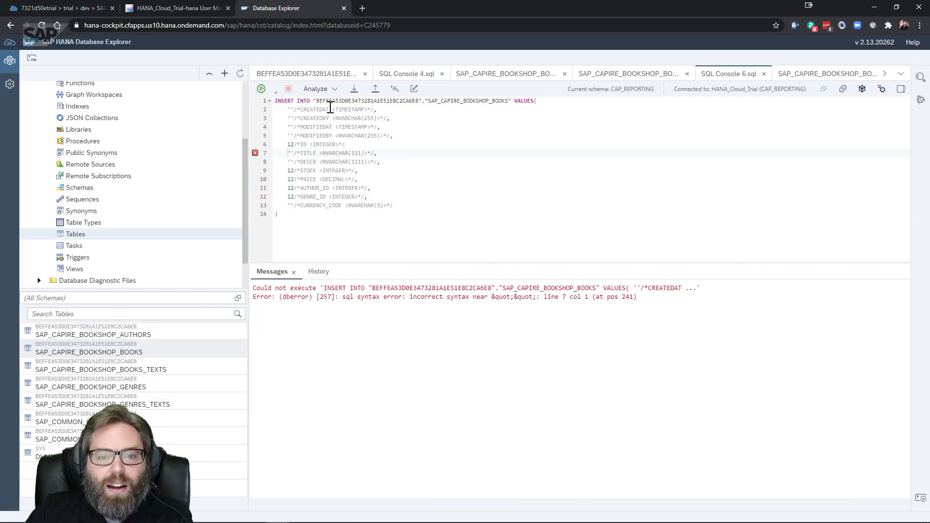
{"action": "double_click", "coordinate": [291, 109]}
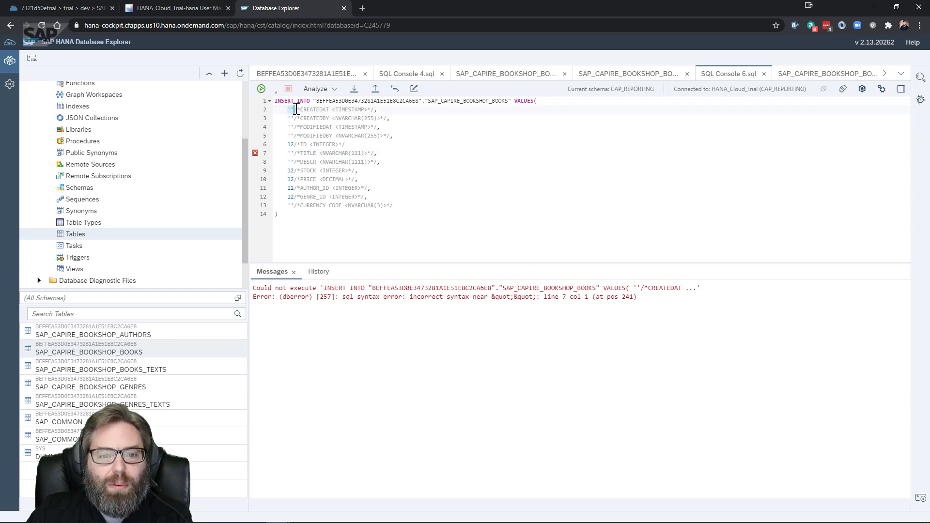
{"action": "type", "text": "nb"}
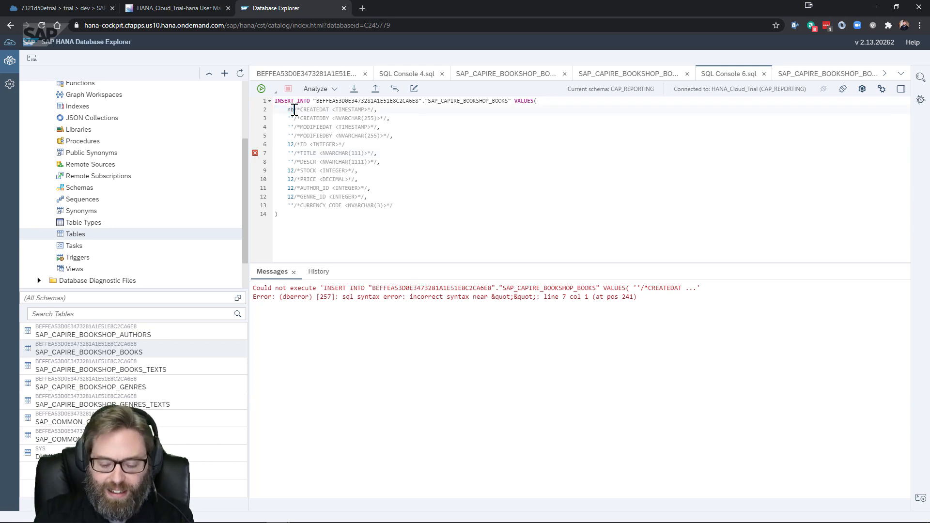
{"action": "key", "text": "BackSpace"}
{"action": "type", "text": "ow("}
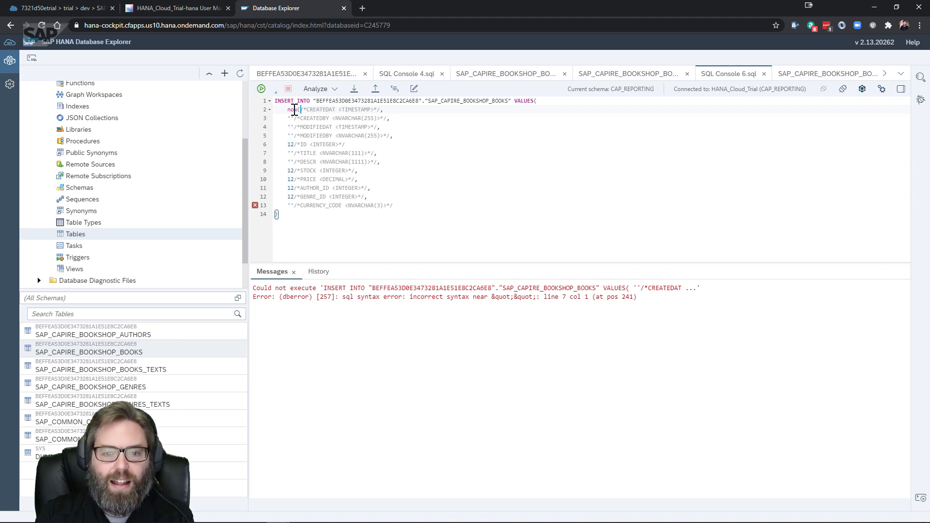
{"action": "type", "text": ")"}
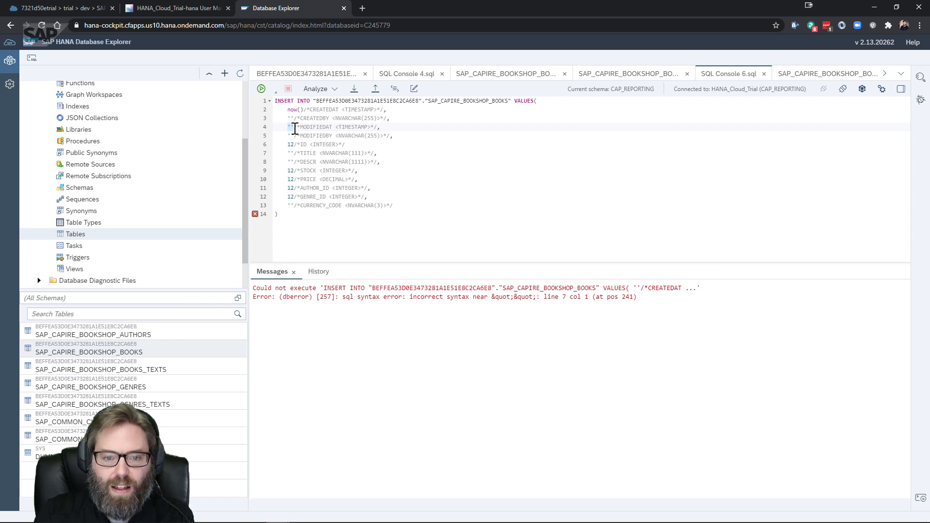
{"action": "type", "text": "now()"}
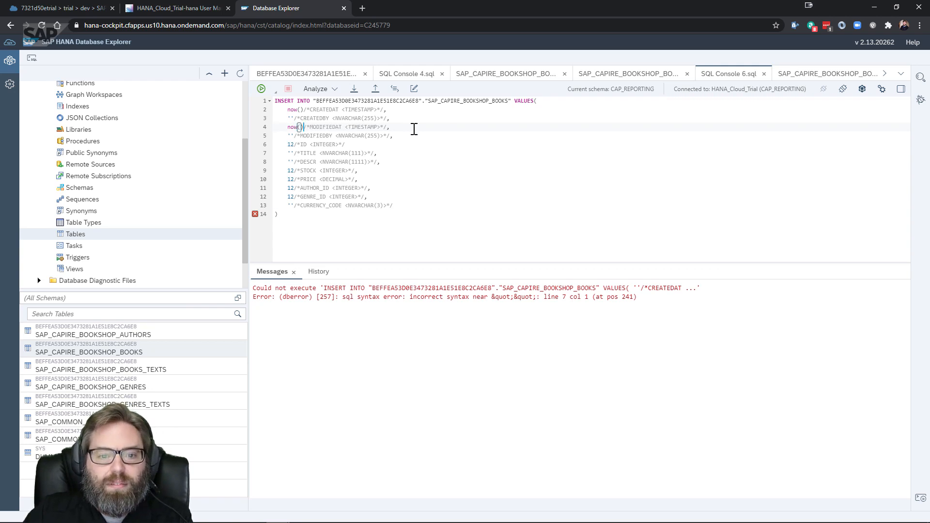
Add the missing comma after the ID value and rerun the whole INSERT statement
{"action": "left_click", "coordinate": [363, 143]}
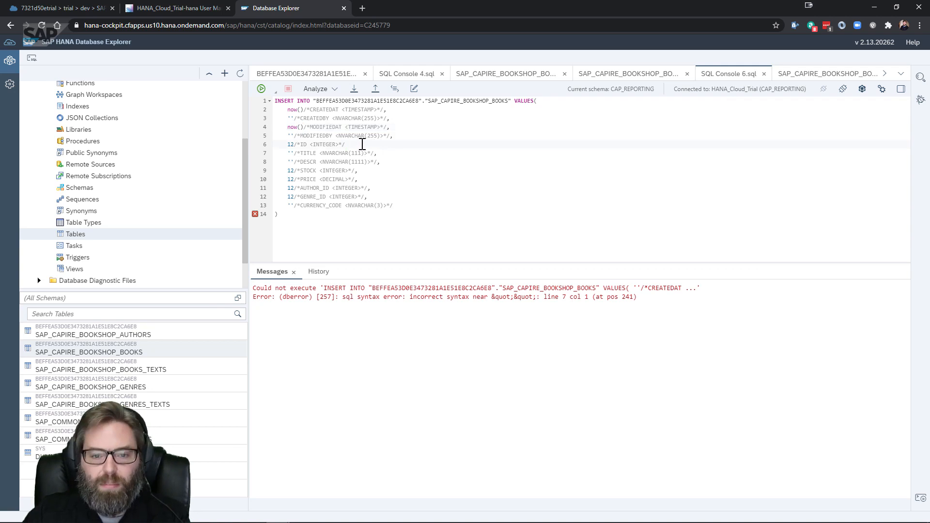
{"action": "type", "text": ","}
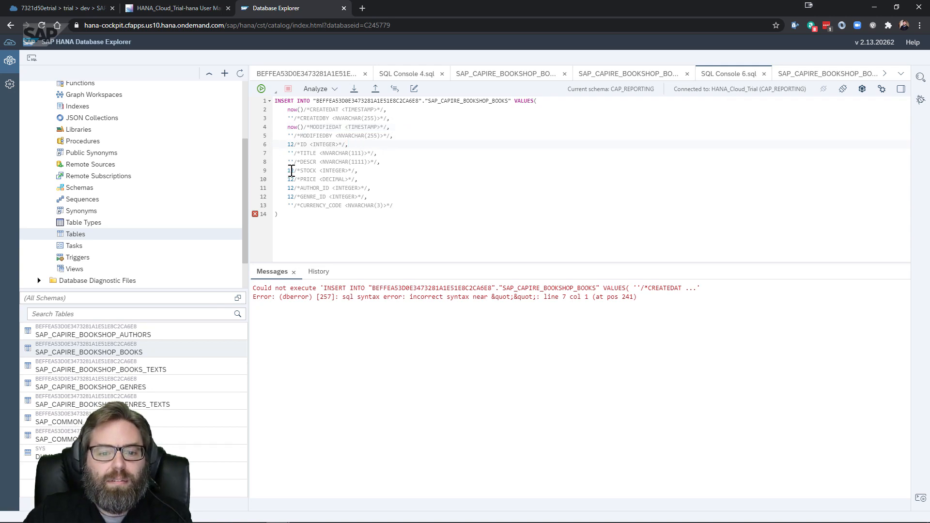
{"action": "left_click_drag", "start_coordinate": [282, 214], "coordinate": [205, 102]}
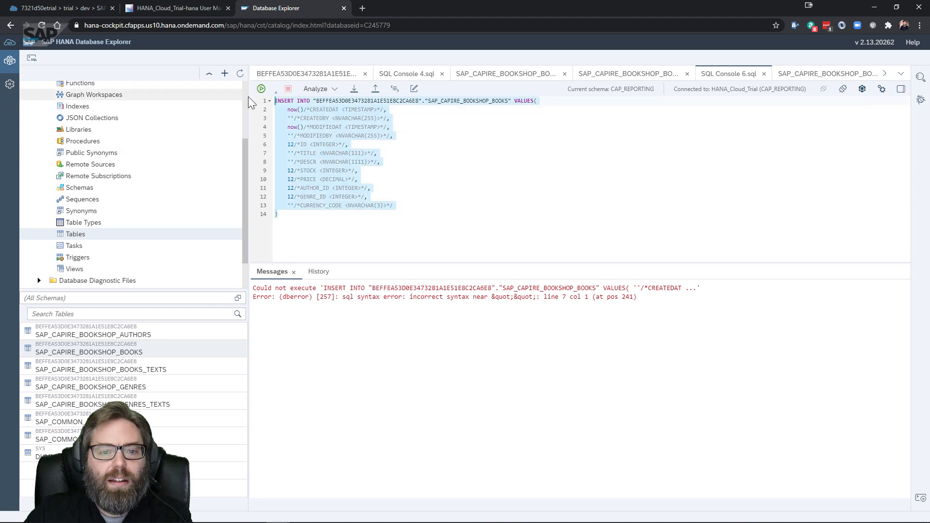
{"action": "left_click", "coordinate": [261, 89]}
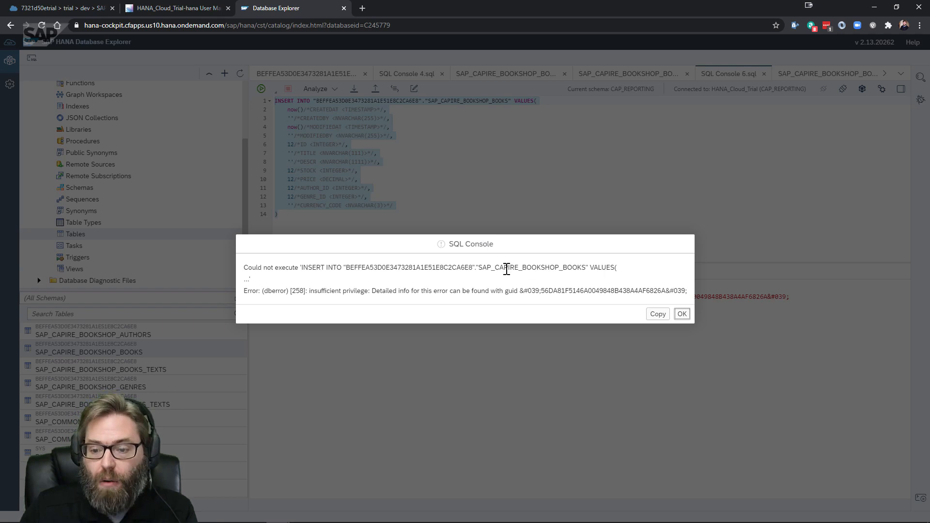
Dismiss the insufficient privilege error and collapse the HANA_Cloud_Trial (CAP_REPORTING) connection
{"action": "left_click", "coordinate": [681, 314]}
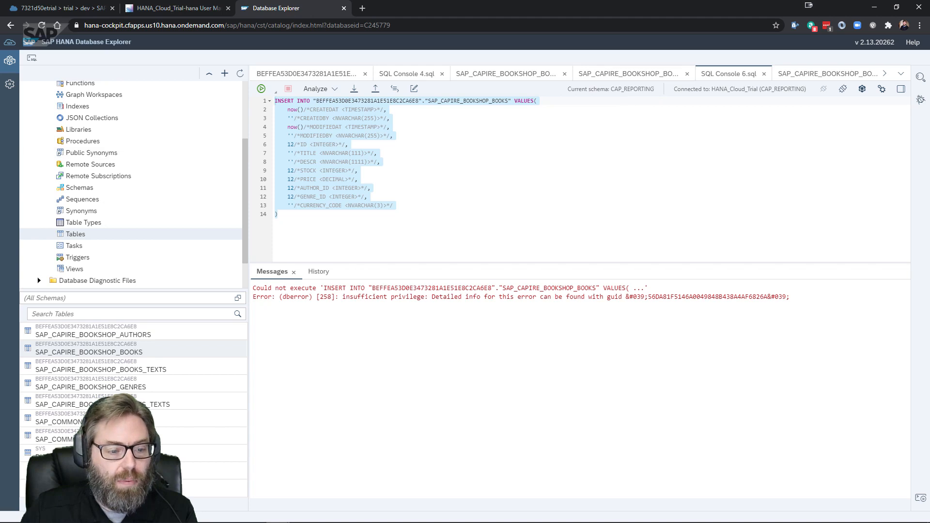
{"action": "scroll", "coordinate": [99, 175], "scroll_direction": "up", "scroll_amount": 2}
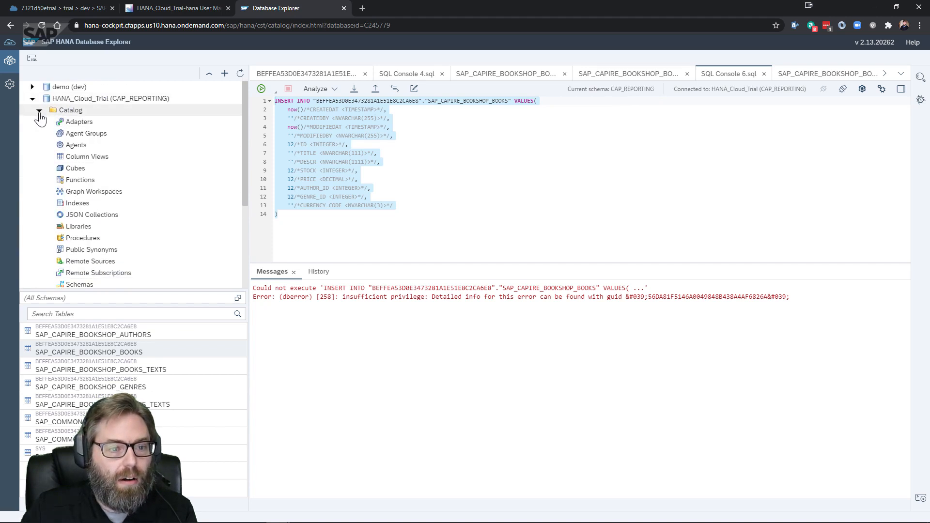
{"action": "left_click", "coordinate": [275, 111]}
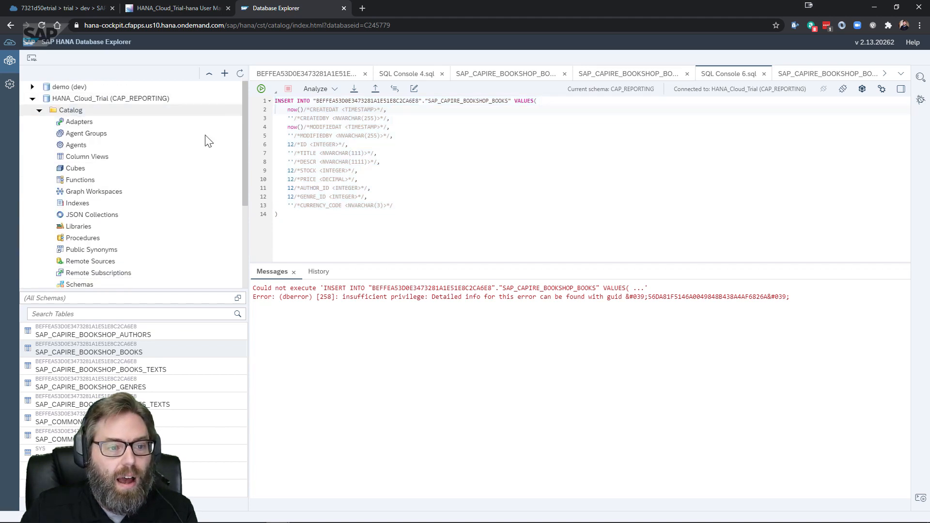
{"action": "left_click", "coordinate": [32, 99]}
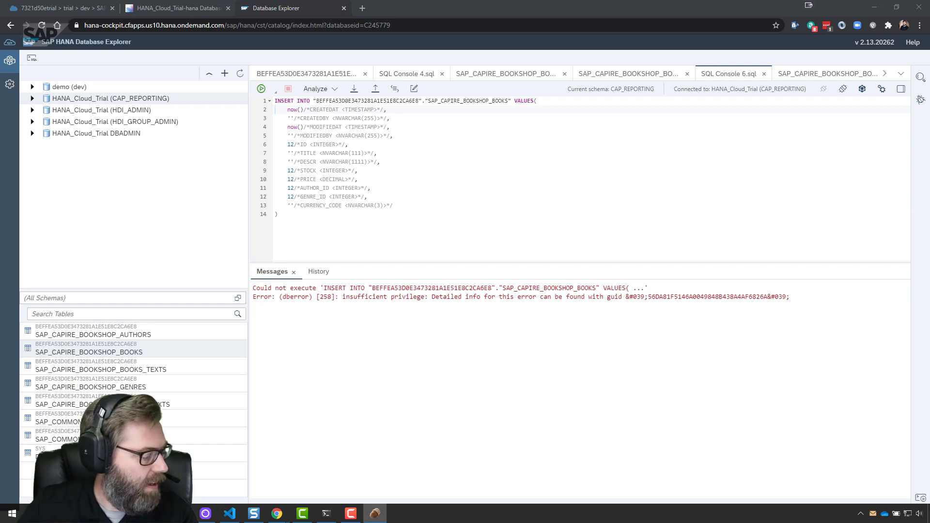
Switch between the browser and SQuirreL SQL Client windows, bringing the browser into focus
{"action": "key", "text": "alt+Tab"}
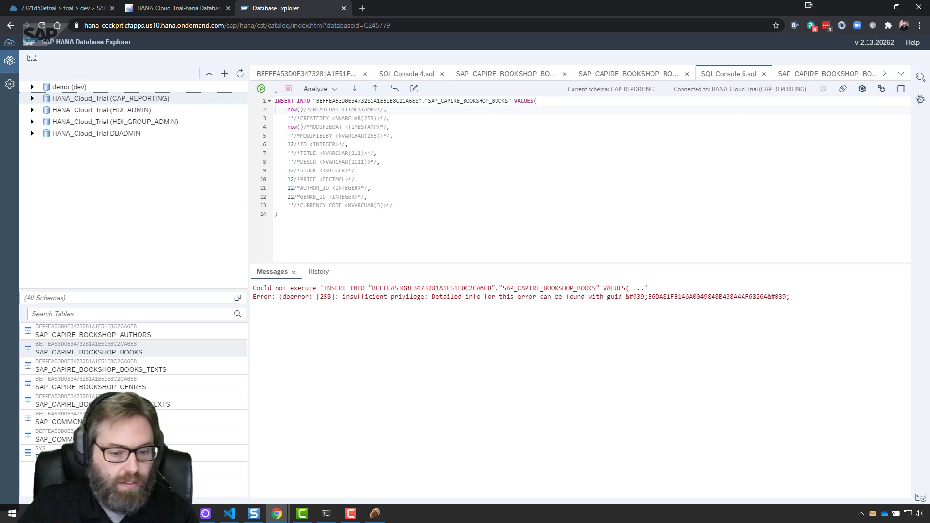
{"action": "key", "text": "alt+Tab"}
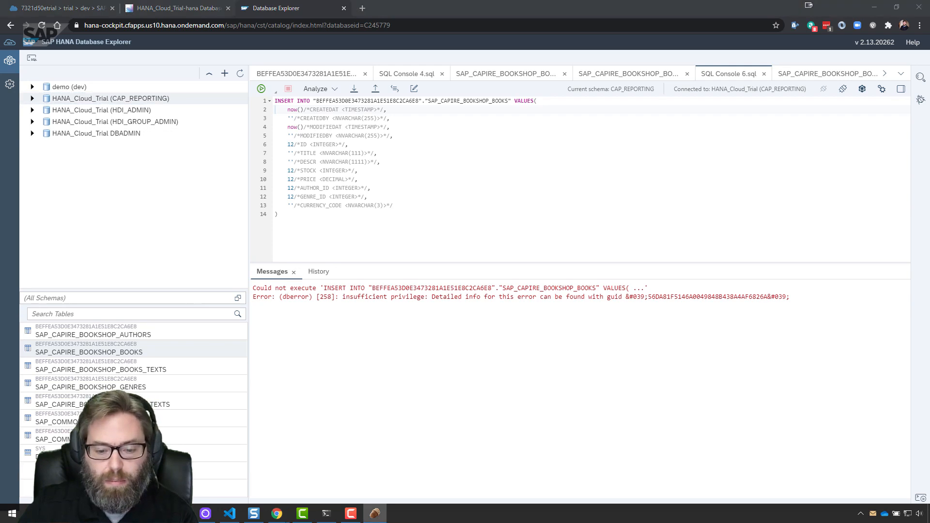
{"action": "left_click", "coordinate": [374, 515]}
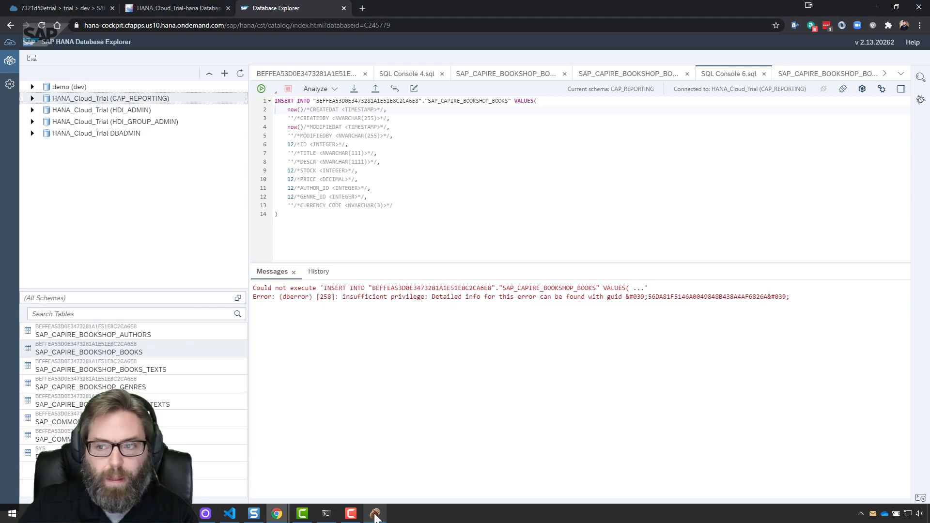
Minimize the browser, dismiss the calendar reminder, and move the SQuirreL window onto this screen
{"action": "left_click", "coordinate": [874, 7]}
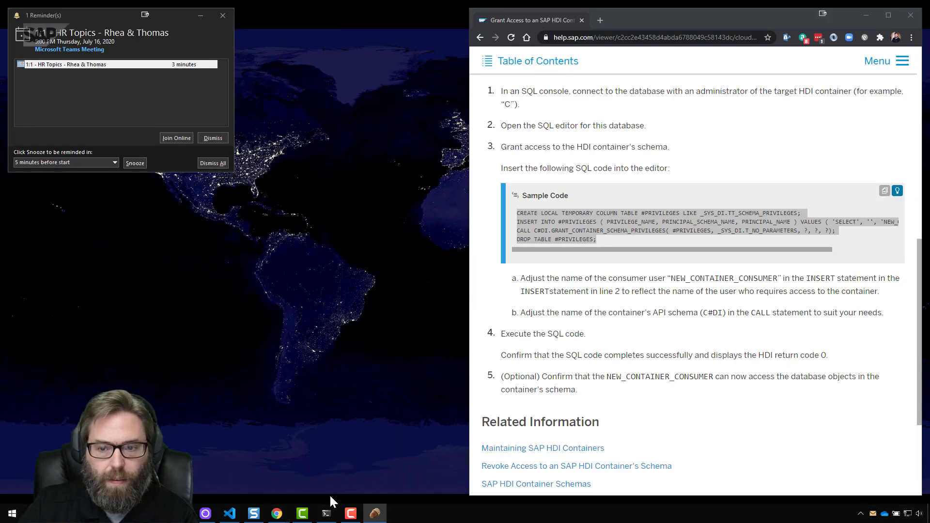
{"action": "left_click", "coordinate": [216, 138]}
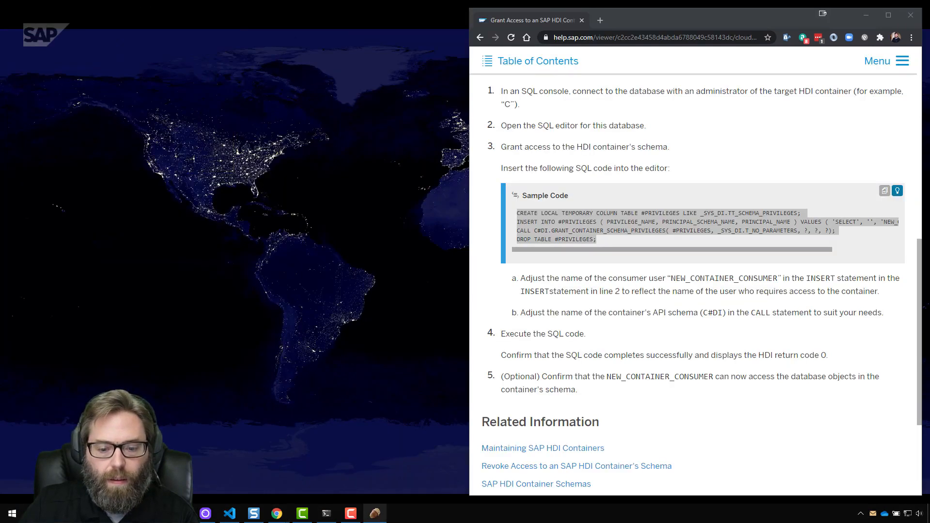
{"action": "right_click", "coordinate": [377, 515]}
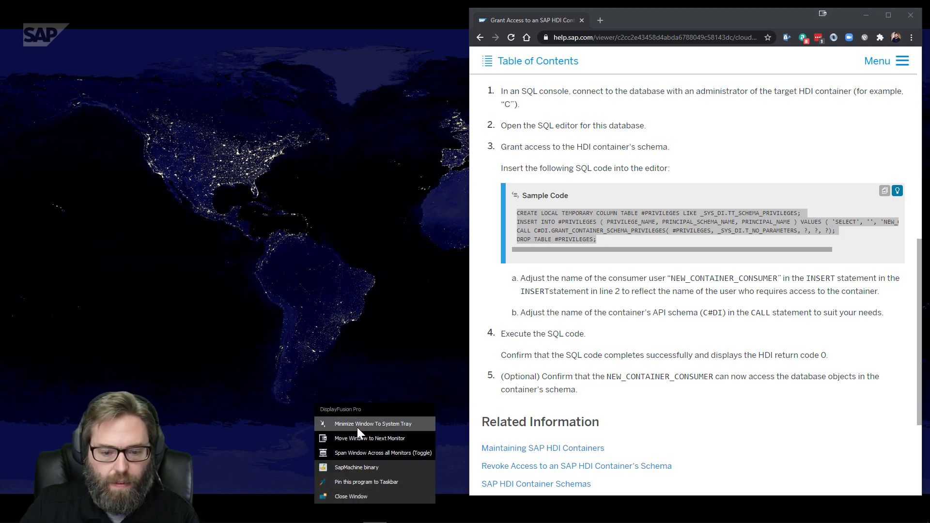
{"action": "left_click", "coordinate": [360, 440]}
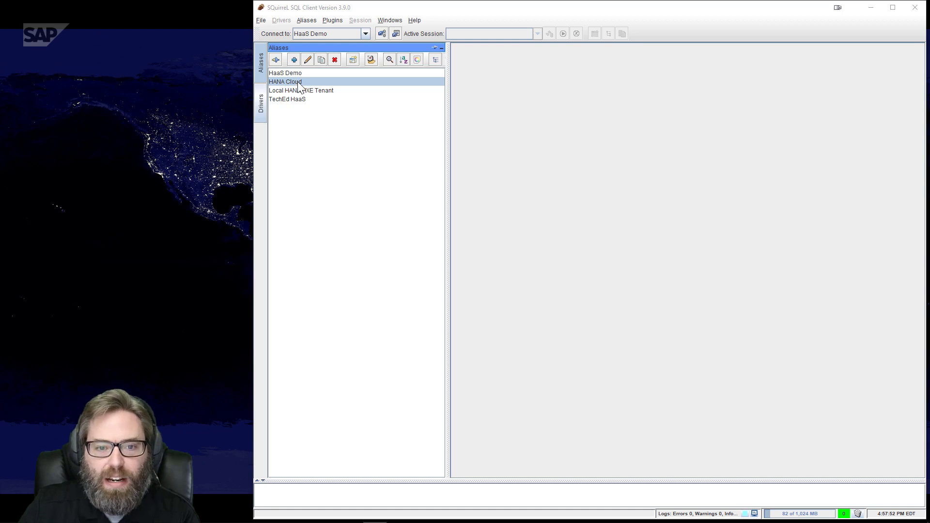
Review the HANA Cloud alias connection URL, accept it, and connect as CAP_REPORTING
{"action": "left_click", "coordinate": [309, 64]}
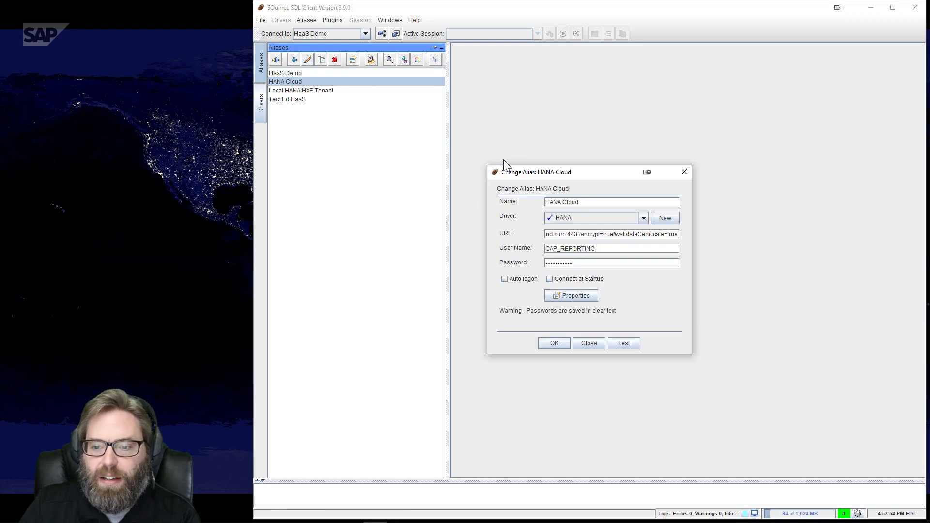
{"action": "left_click_drag", "start_coordinate": [565, 235], "coordinate": [471, 232]}
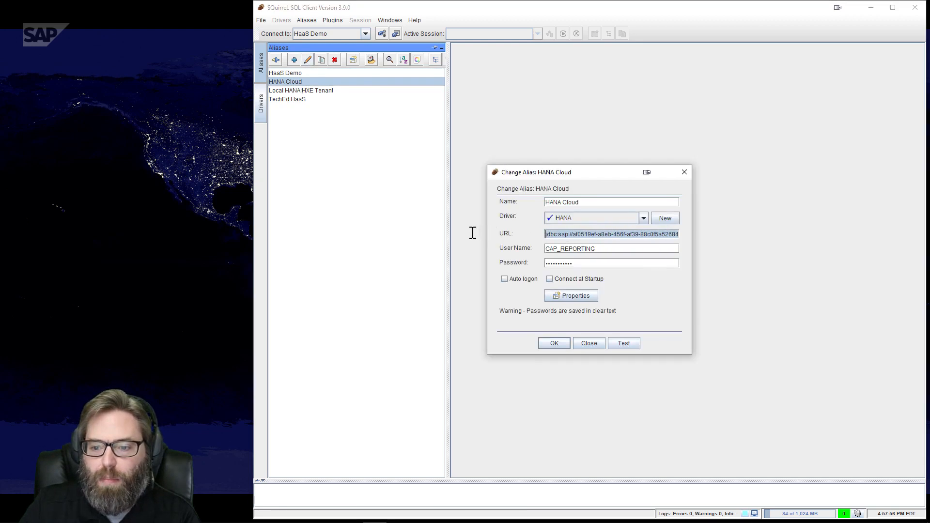
{"action": "left_click", "coordinate": [642, 235]}
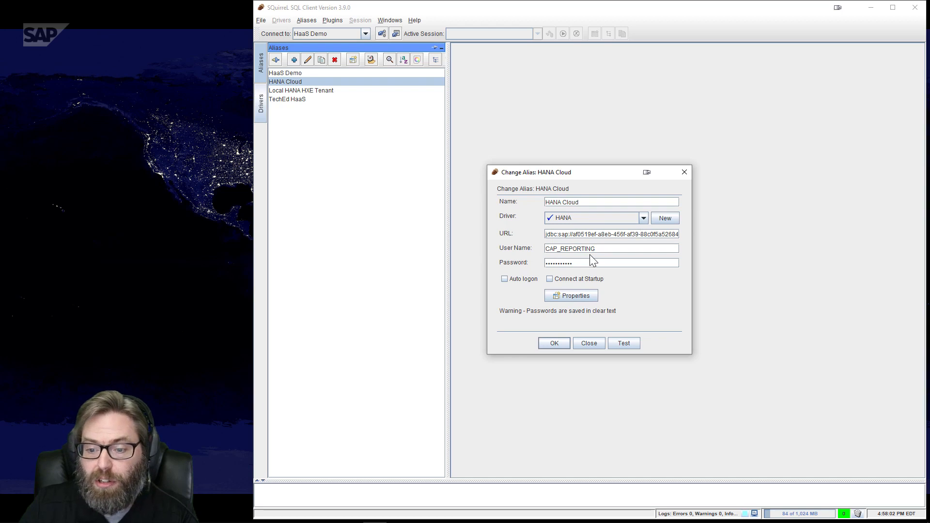
{"action": "left_click", "coordinate": [554, 343]}
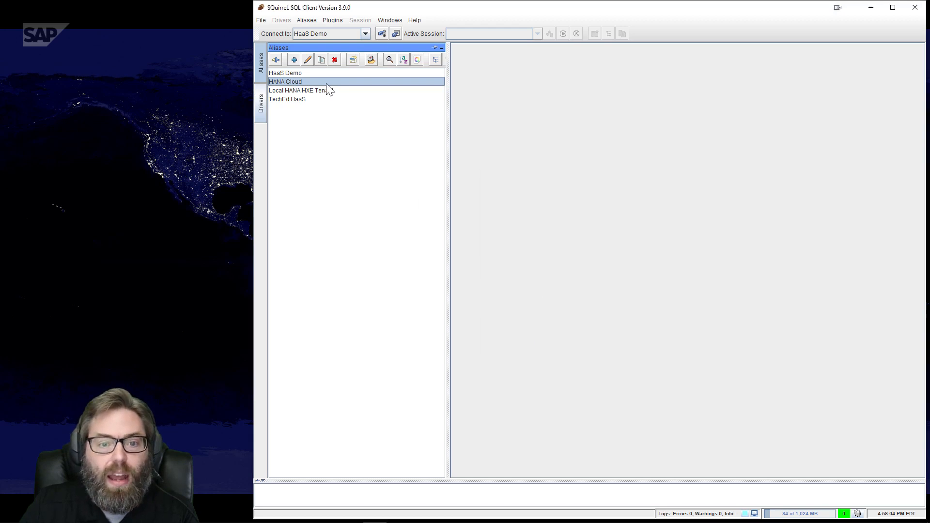
{"action": "left_click", "coordinate": [275, 60]}
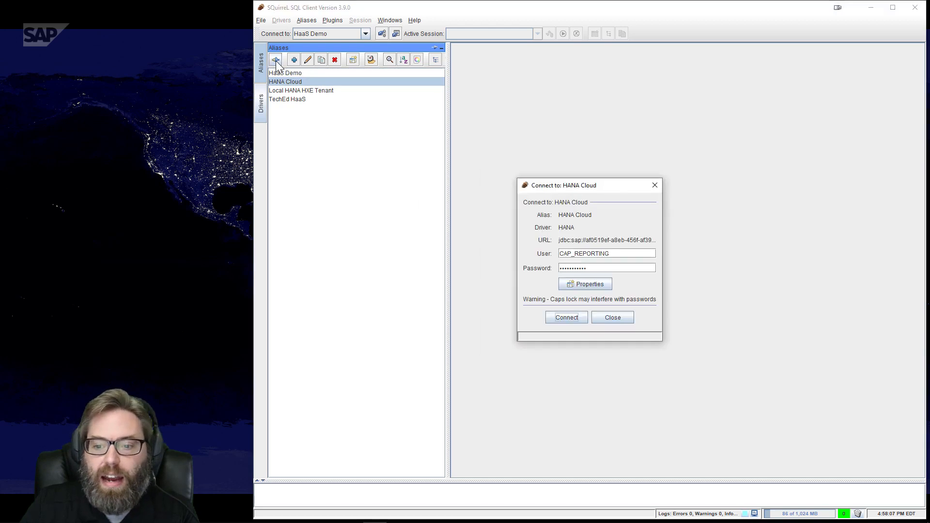
{"action": "left_click", "coordinate": [566, 316]}
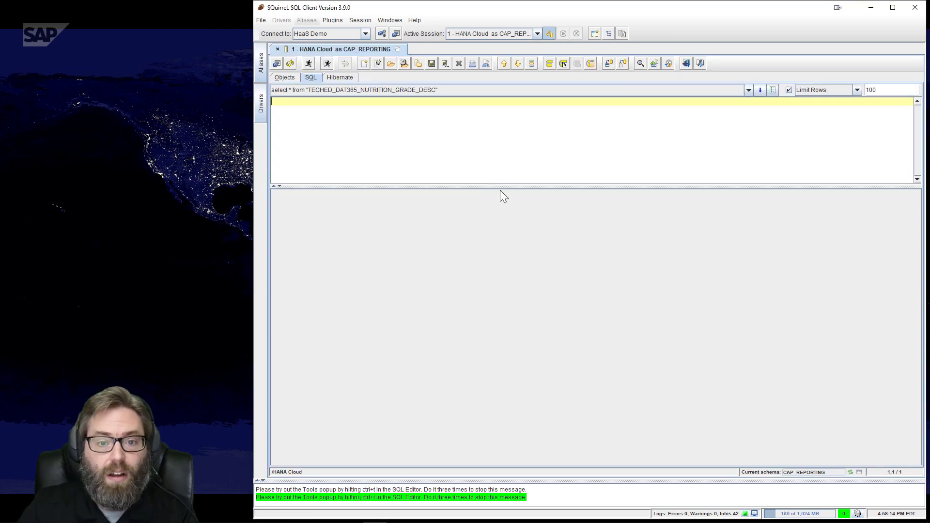
In Objects, expand the HDI container schema's TABLE folder and select SAP_CAPIRE_BOOKSHOP_BOOKS
{"action": "left_click", "coordinate": [285, 78]}
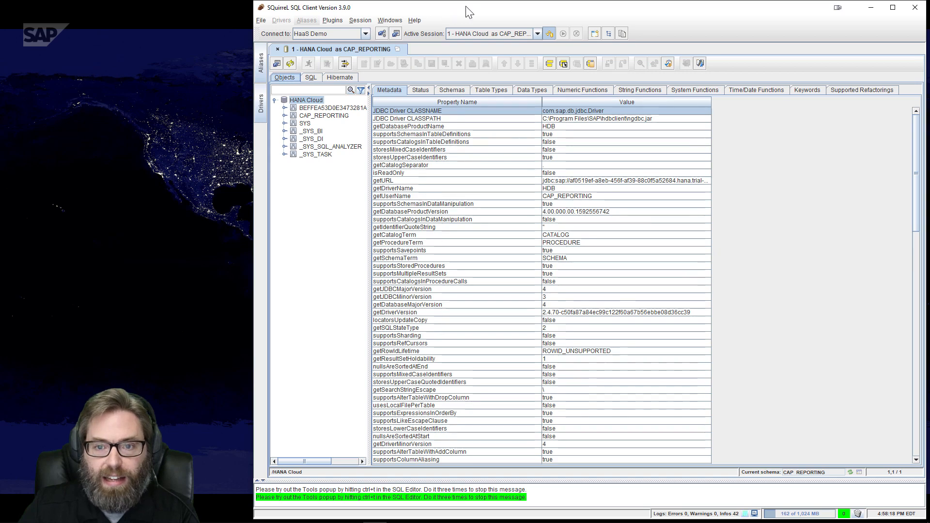
{"action": "left_click", "coordinate": [285, 108]}
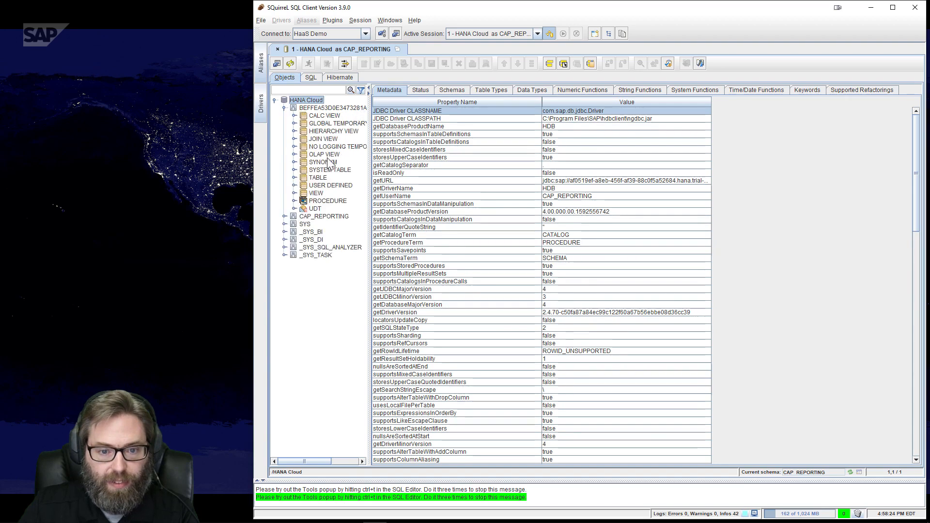
{"action": "left_click", "coordinate": [293, 178]}
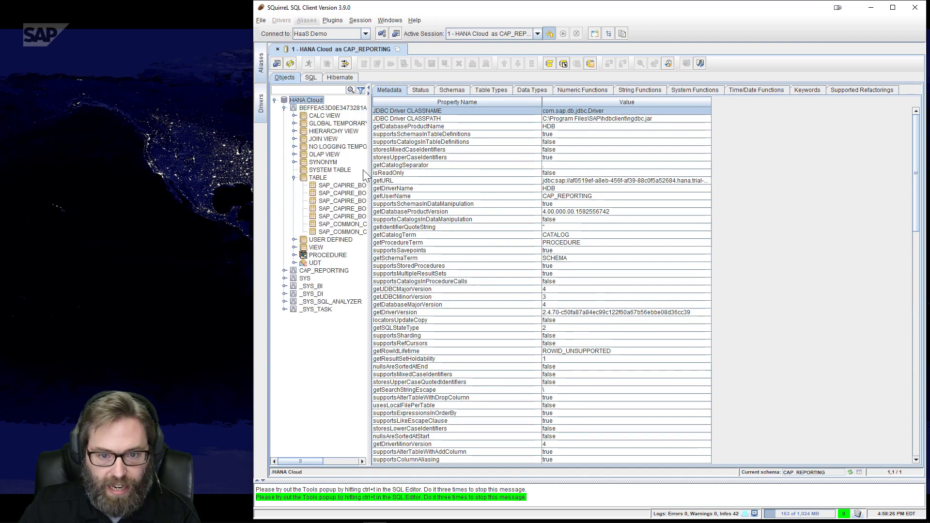
{"action": "left_click_drag", "start_coordinate": [368, 163], "coordinate": [515, 171]}
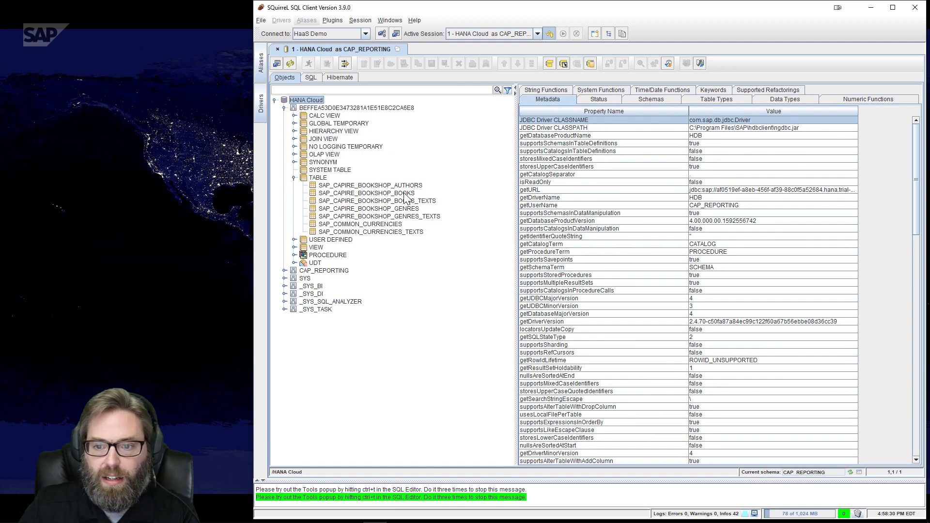
{"action": "left_click", "coordinate": [410, 193]}
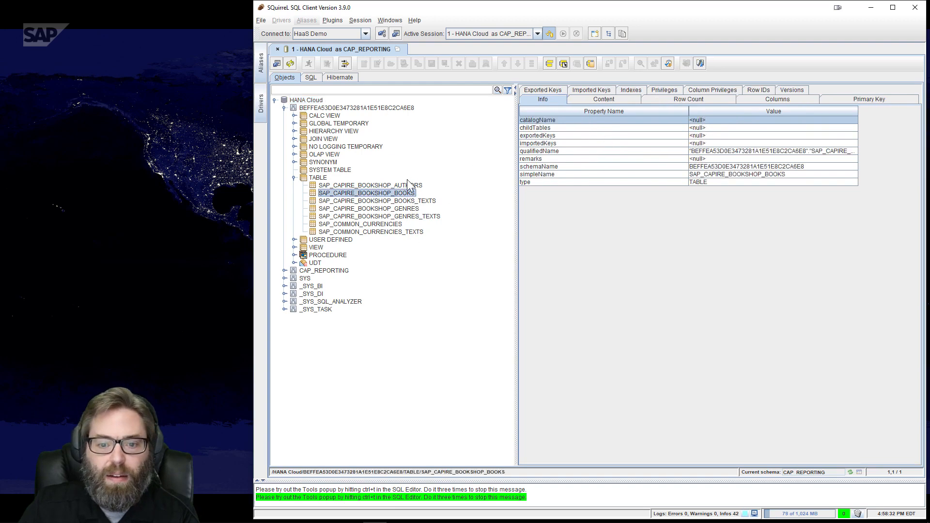
Copy the BOOKS table's simpleName value from its Info details
{"action": "right_click", "coordinate": [411, 194]}
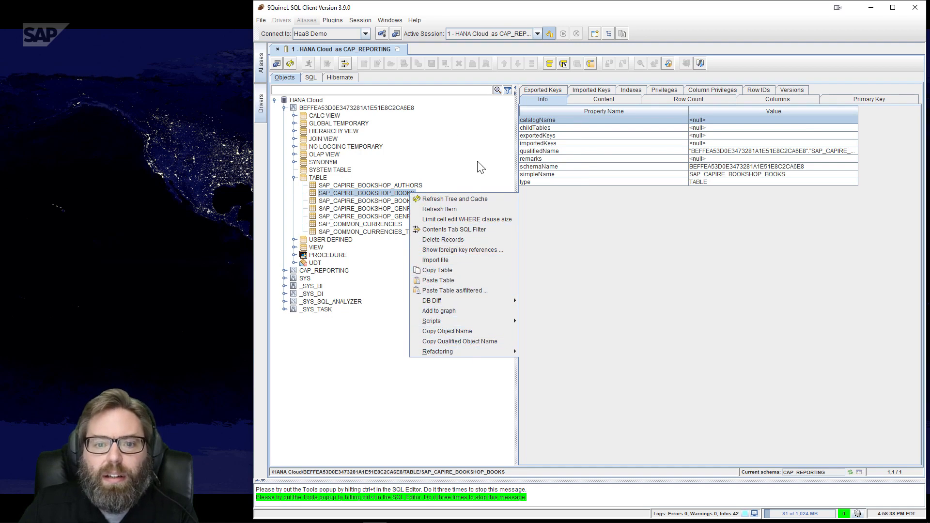
{"action": "left_click", "coordinate": [311, 78]}
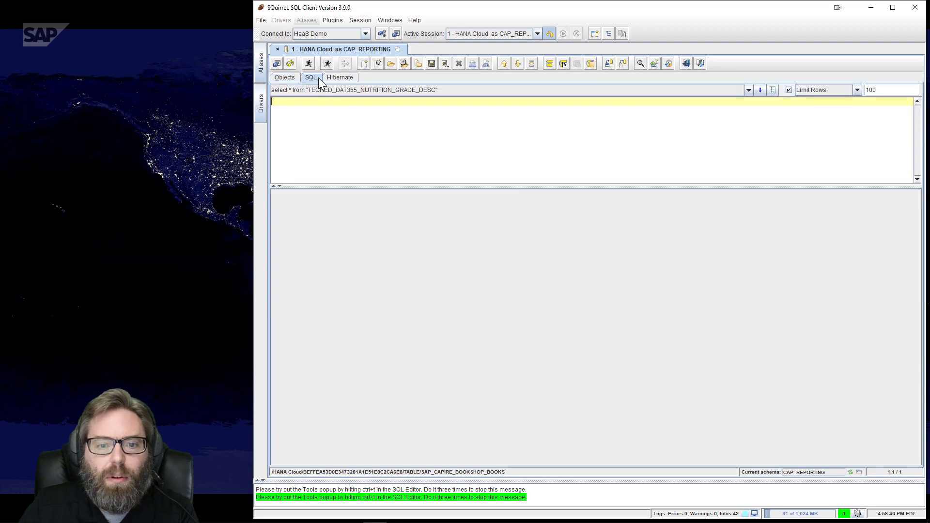
{"action": "left_click", "coordinate": [286, 78]}
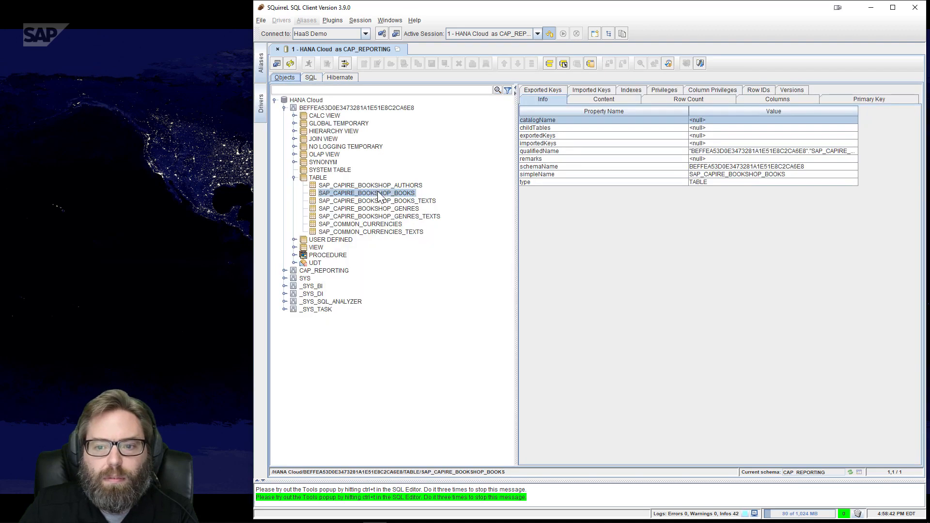
{"action": "left_click", "coordinate": [379, 193]}
{"action": "right_click", "coordinate": [379, 196]}
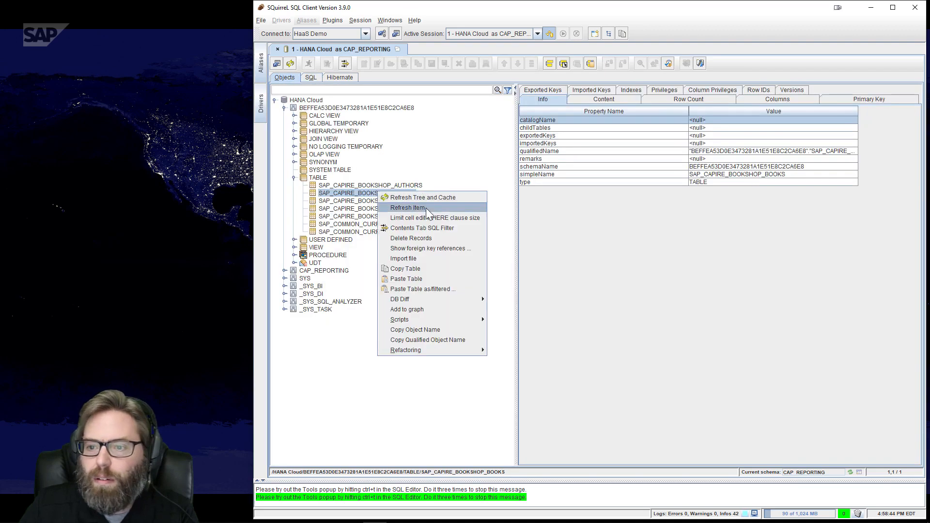
{"action": "left_click", "coordinate": [727, 177]}
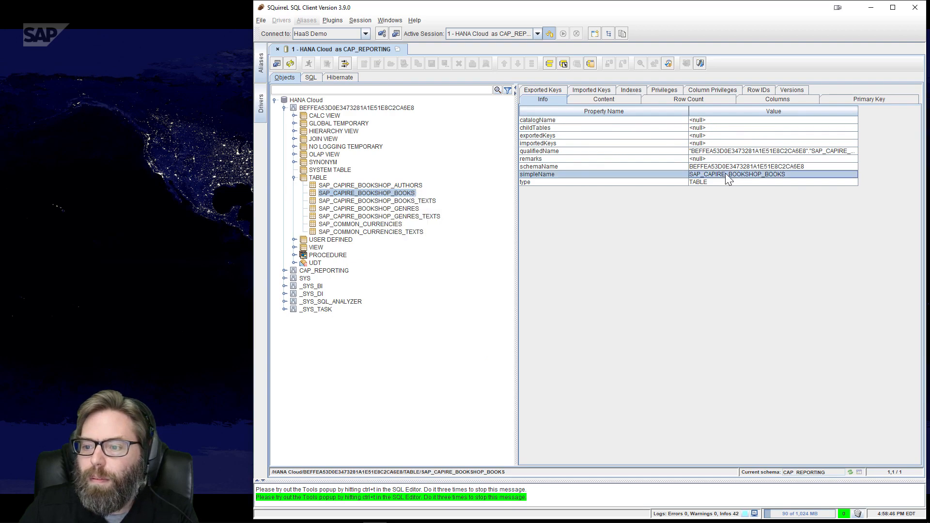
{"action": "right_click", "coordinate": [726, 176]}
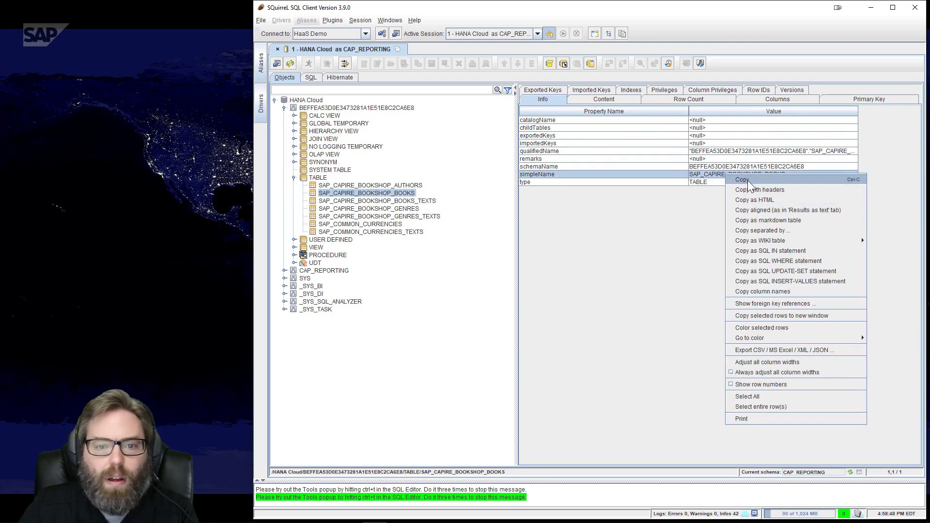
{"action": "left_click", "coordinate": [746, 178]}
{"action": "left_click", "coordinate": [312, 78]}
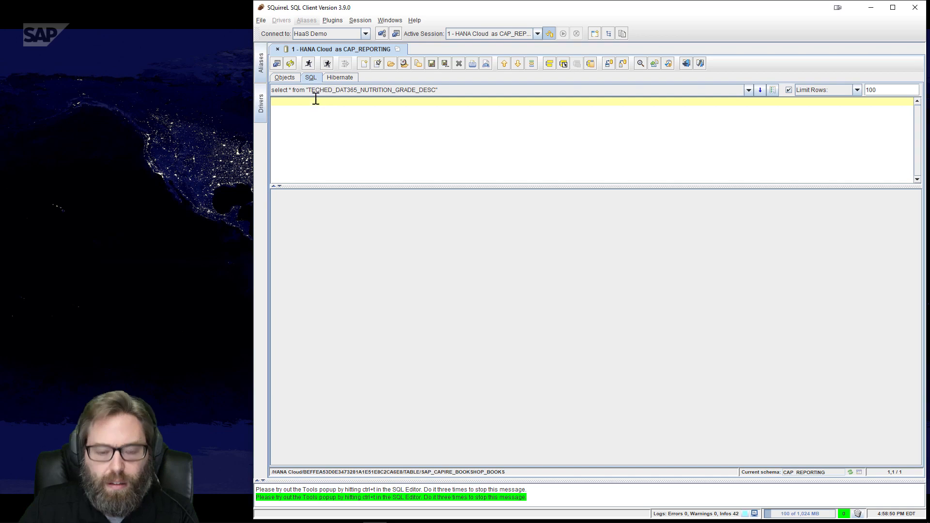
Run select * from SAP_CAPIRE_BOOKSHOP_BOOKS, which fails with error 259 table not found
{"action": "type", "text": "select "}
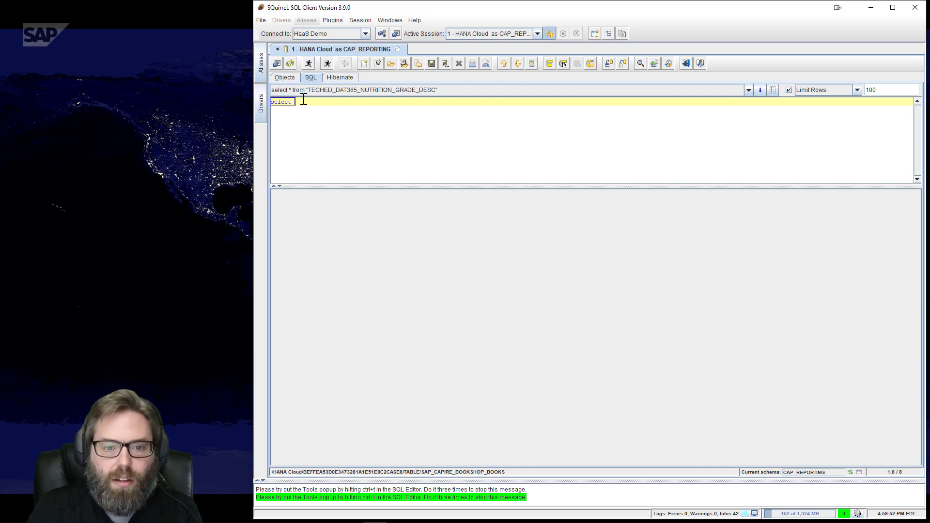
{"action": "type", "text": "* from"}
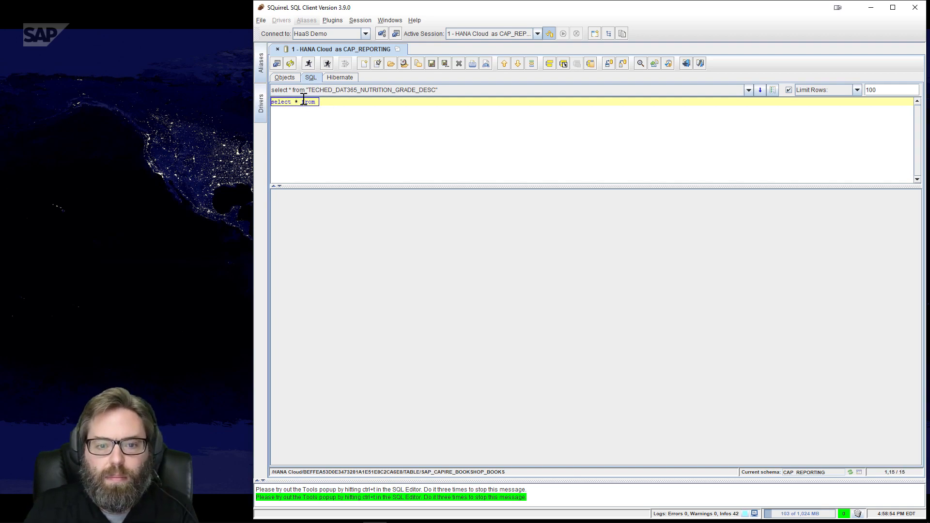
{"action": "type", "text": "SAP_CAPIRE_BOOKSHOP_BOOKS"}
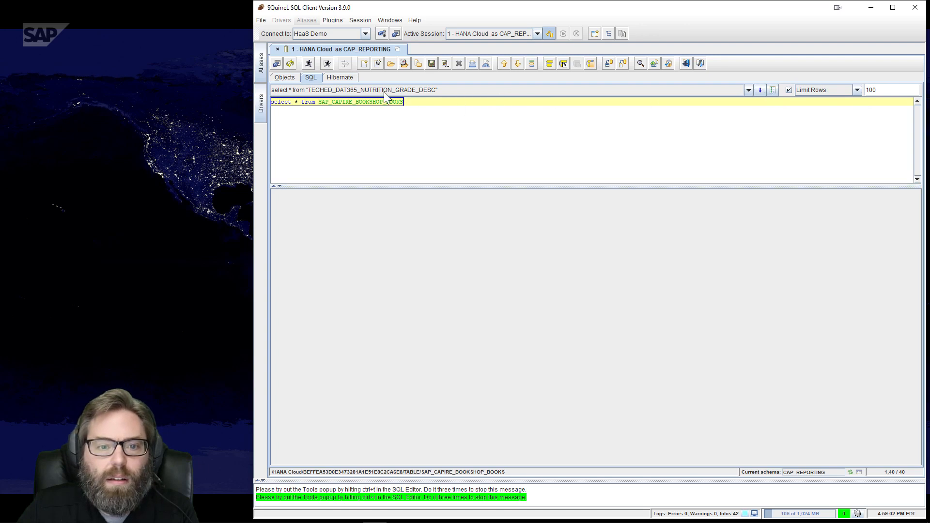
{"action": "left_click", "coordinate": [308, 64]}
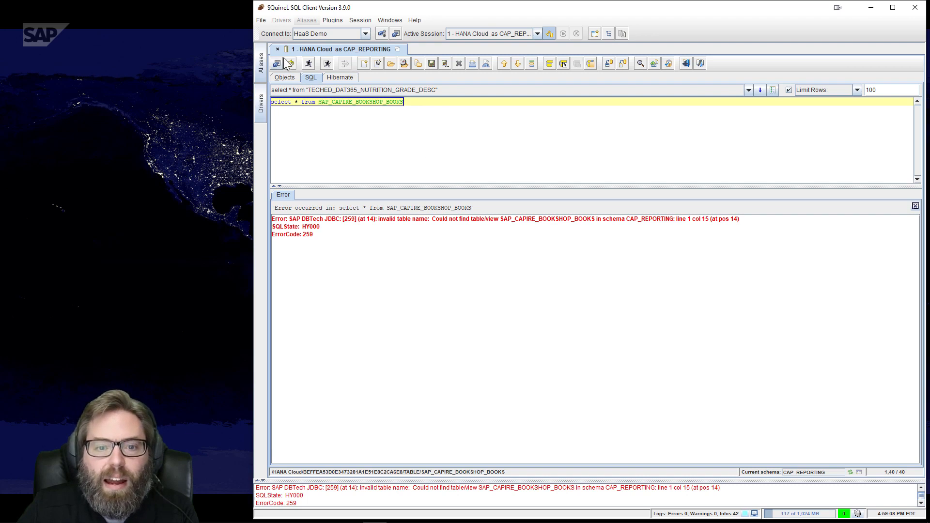
{"action": "left_click", "coordinate": [293, 77]}
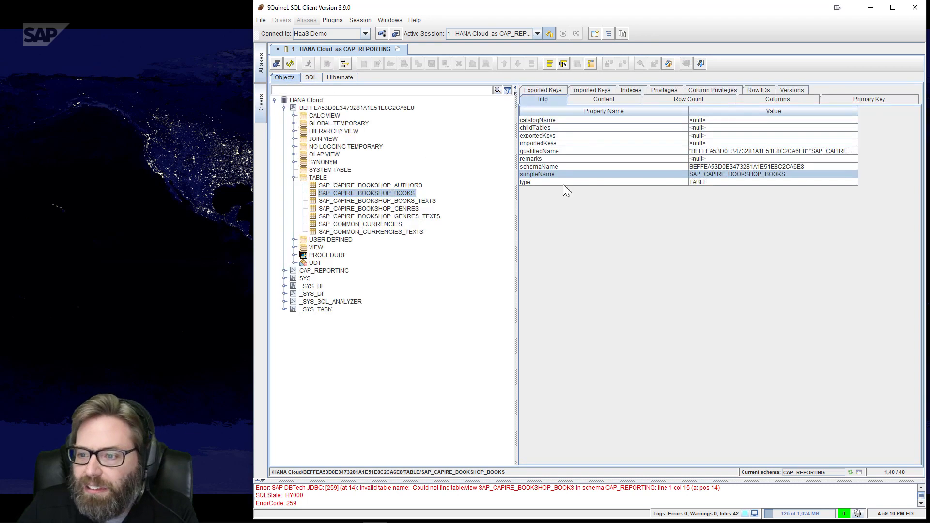
Copy the table's qualifiedName and replace the unqualified table name in the query
{"action": "left_click", "coordinate": [722, 151]}
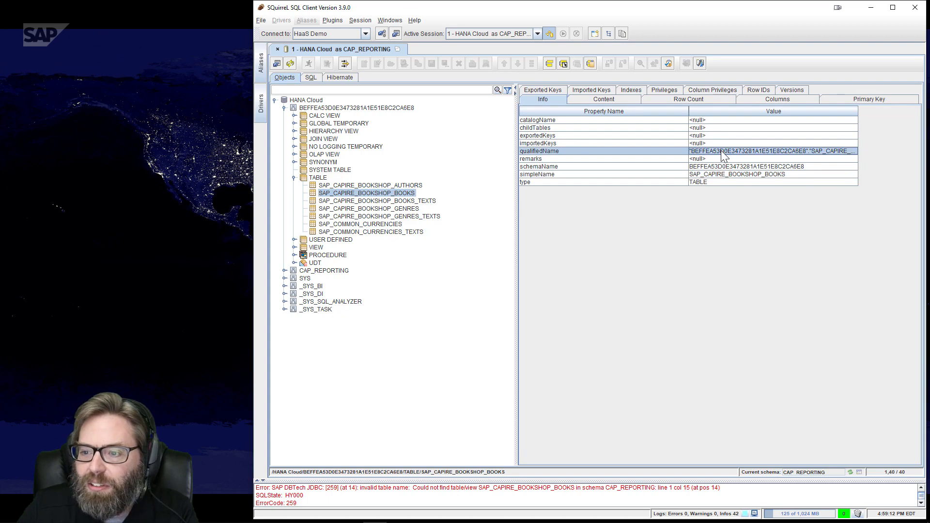
{"action": "right_click", "coordinate": [722, 154]}
{"action": "left_click", "coordinate": [731, 160]}
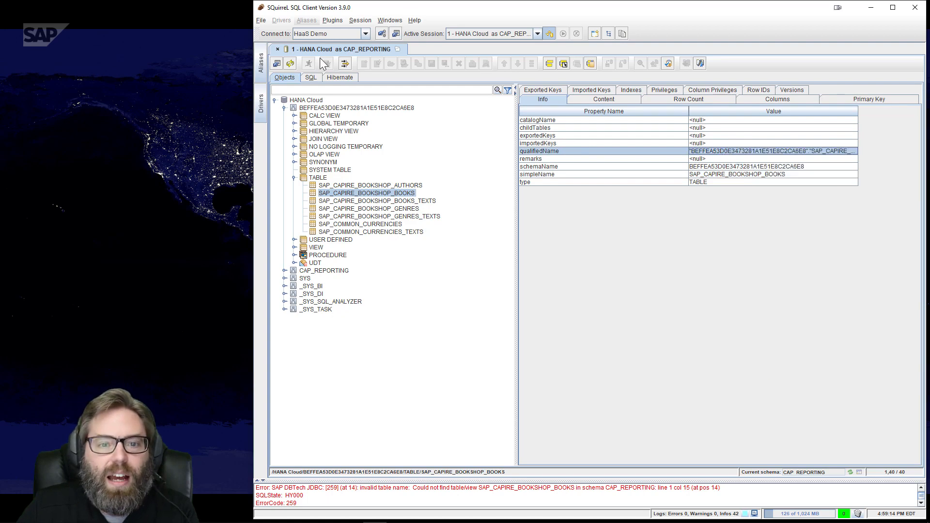
{"action": "left_click", "coordinate": [314, 78]}
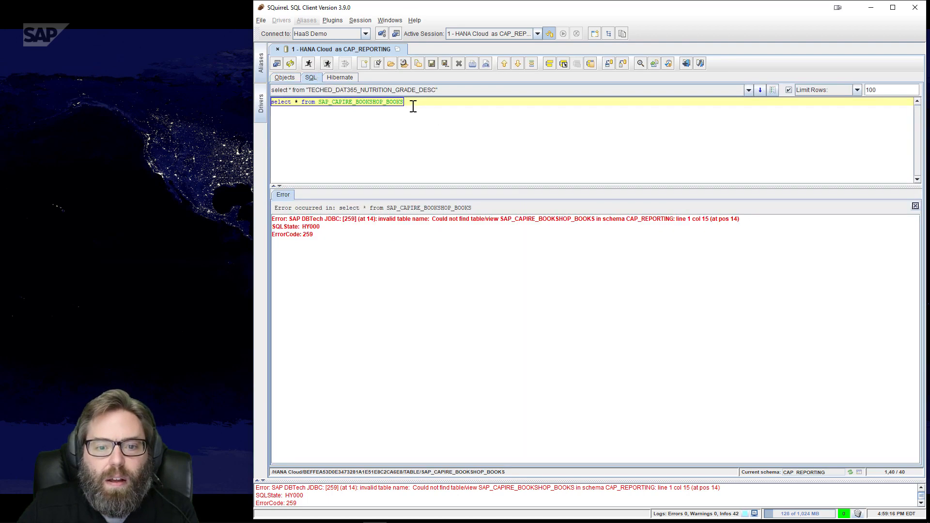
{"action": "double_click", "coordinate": [323, 101]}
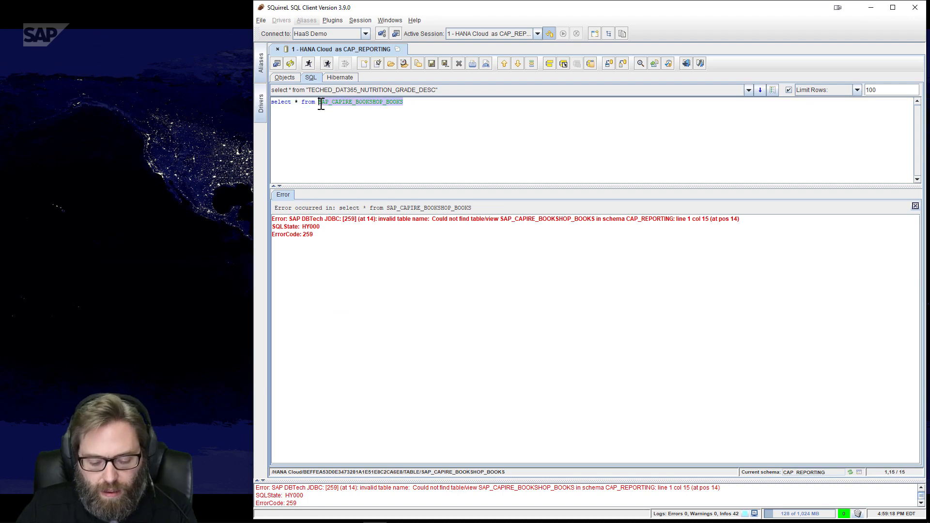
{"action": "key", "text": "ctrl+v"}
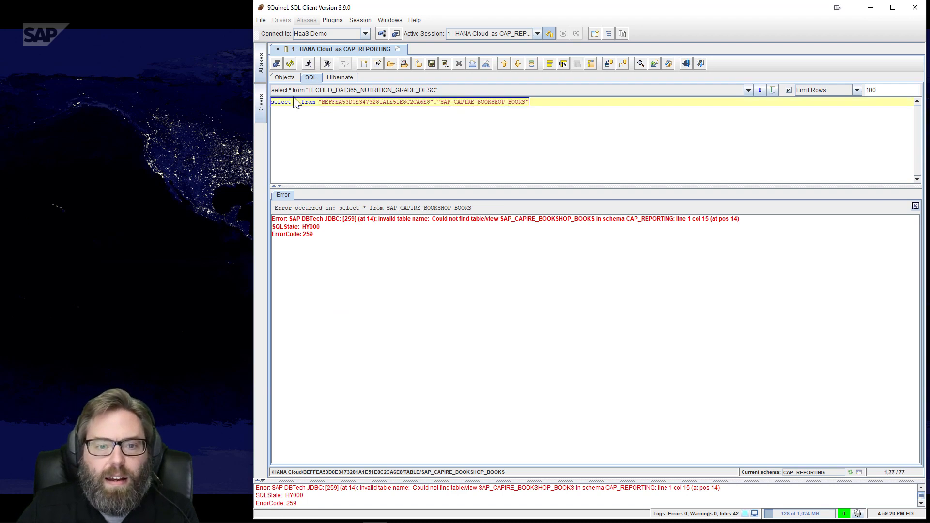
Run the schema-qualified query and inspect the five returned book rows, such as Jane Eyre
{"action": "left_click", "coordinate": [310, 64]}
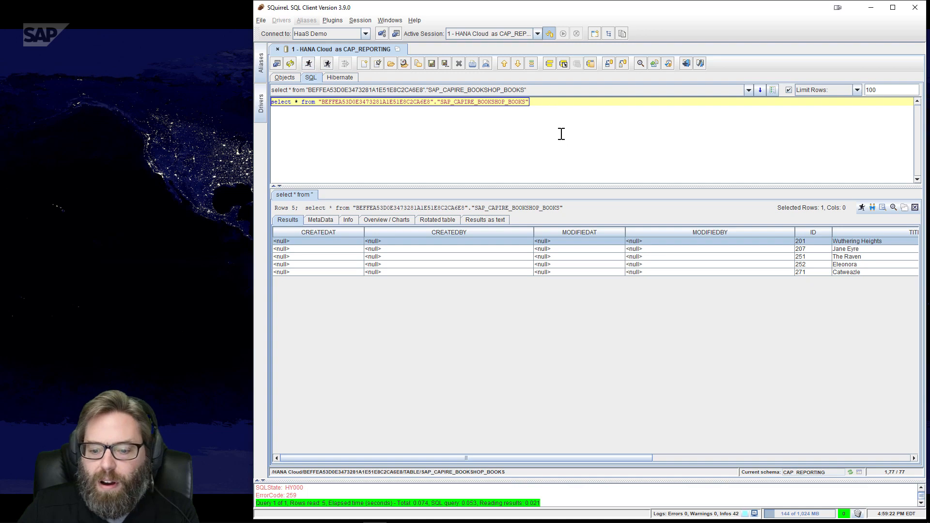
{"action": "left_click_drag", "start_coordinate": [453, 464], "coordinate": [758, 459]}
{"action": "left_click", "coordinate": [592, 250]}
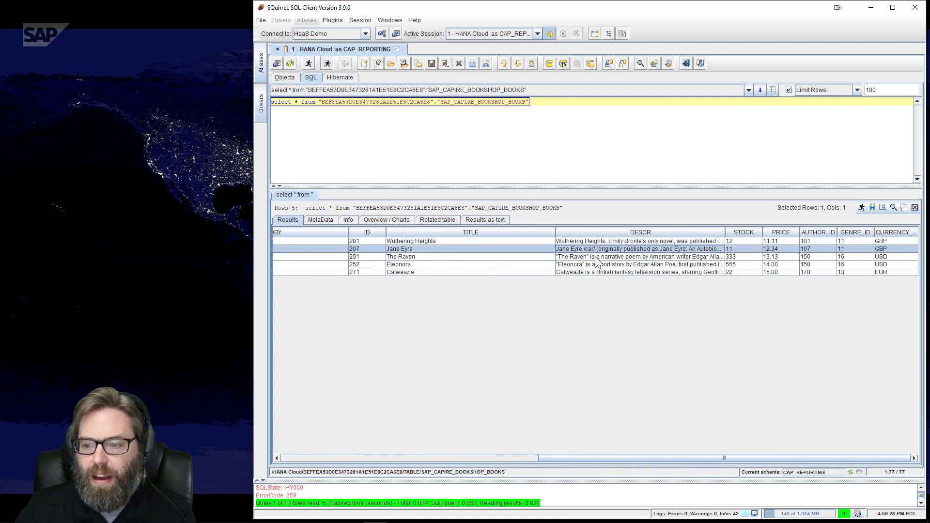